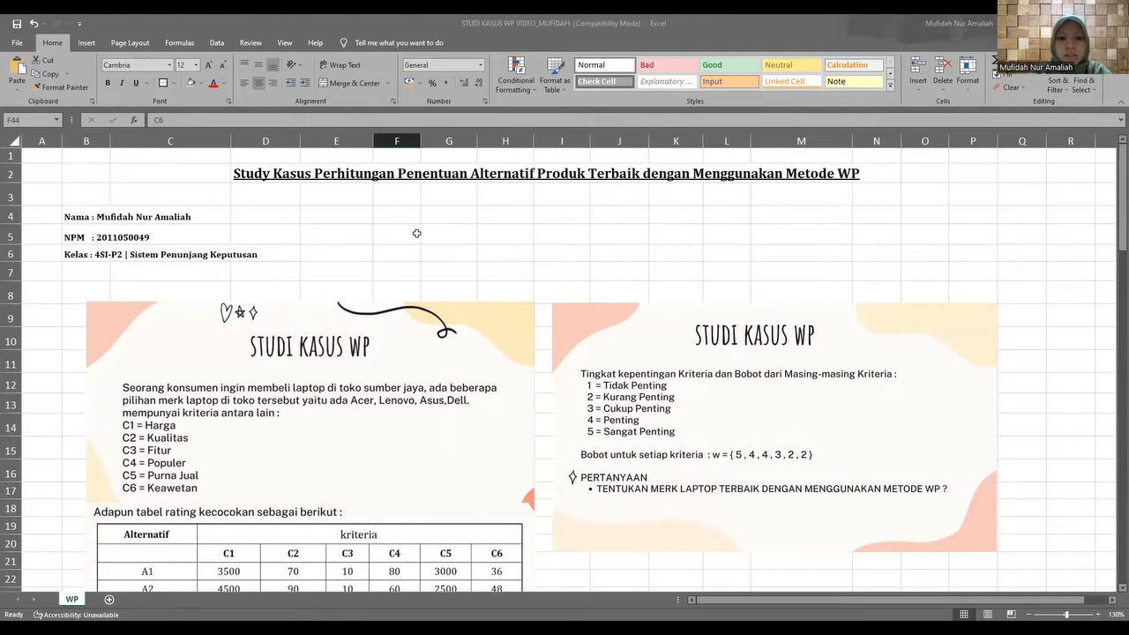
Examine the two STUDI KASUS WP pictures for the laptop criteria, the alternatives' rating table, the importance scale and the criteria weights.
{"action": "scroll", "coordinate": [475, 268], "scroll_direction": "down", "scroll_amount": 1}
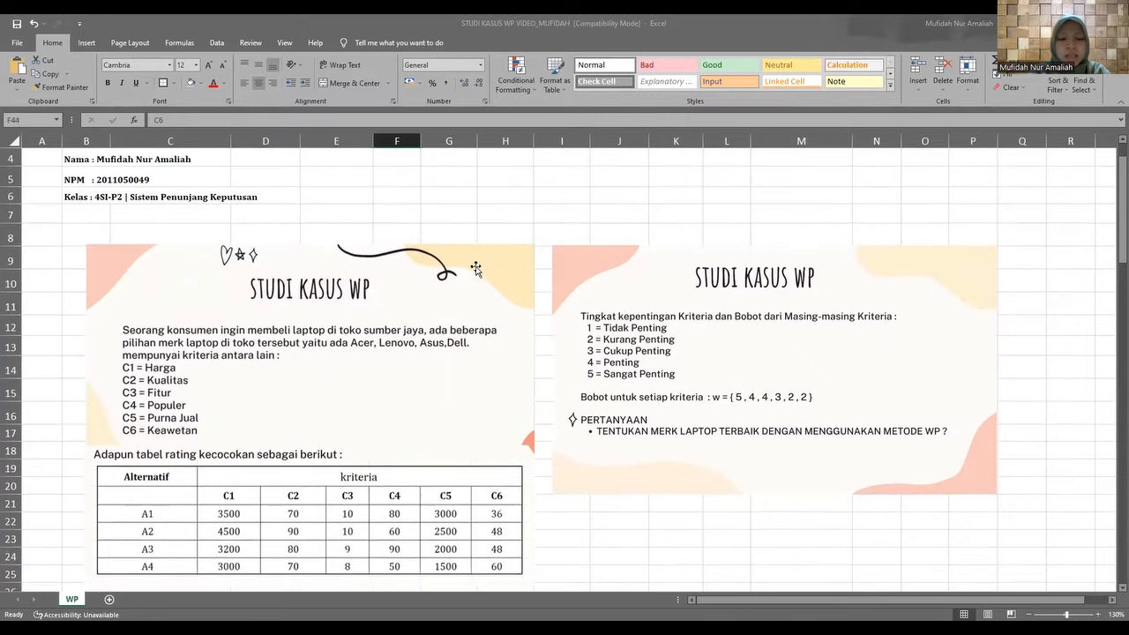
{"action": "scroll", "coordinate": [475, 268], "scroll_direction": "down", "scroll_amount": 1}
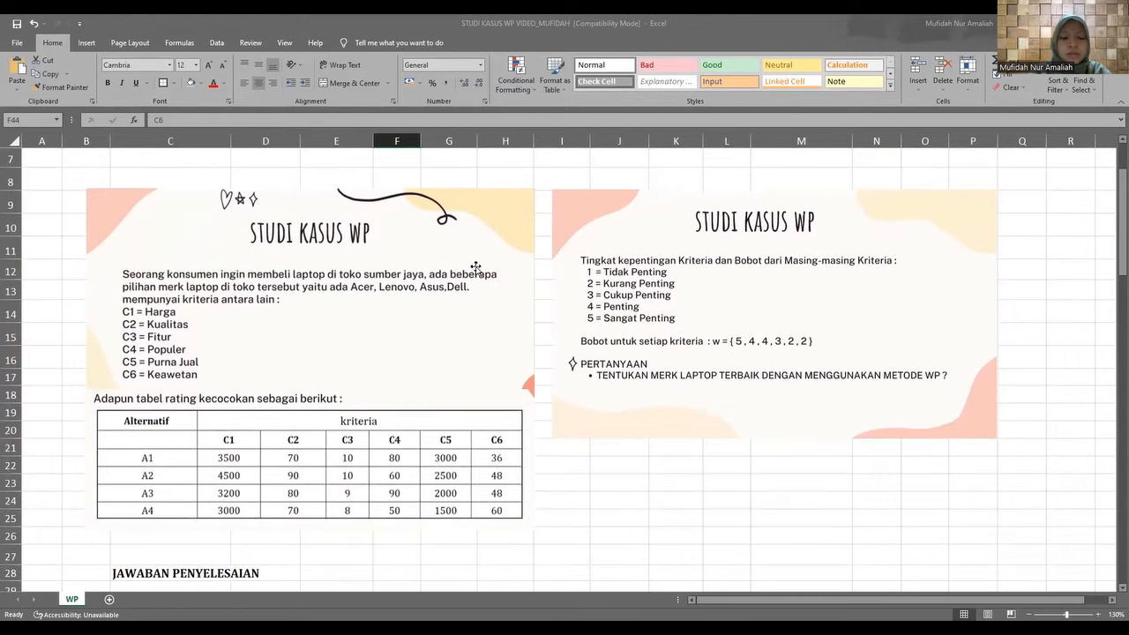
{"action": "scroll", "coordinate": [475, 268], "scroll_direction": "up", "scroll_amount": 2}
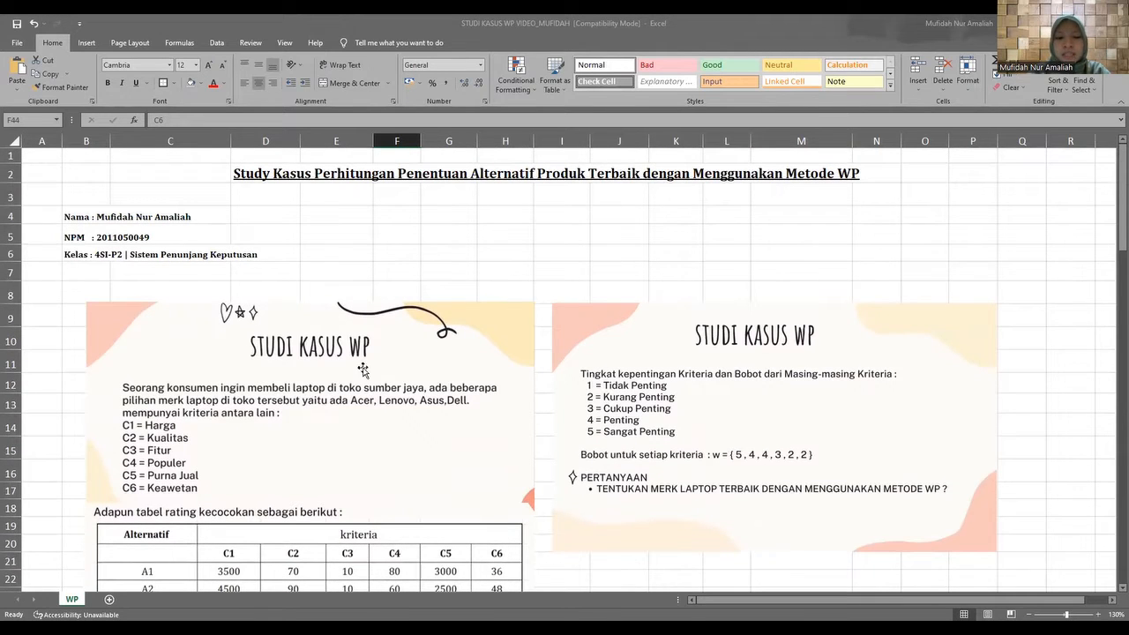
{"action": "scroll", "coordinate": [363, 369], "scroll_direction": "down", "scroll_amount": 1}
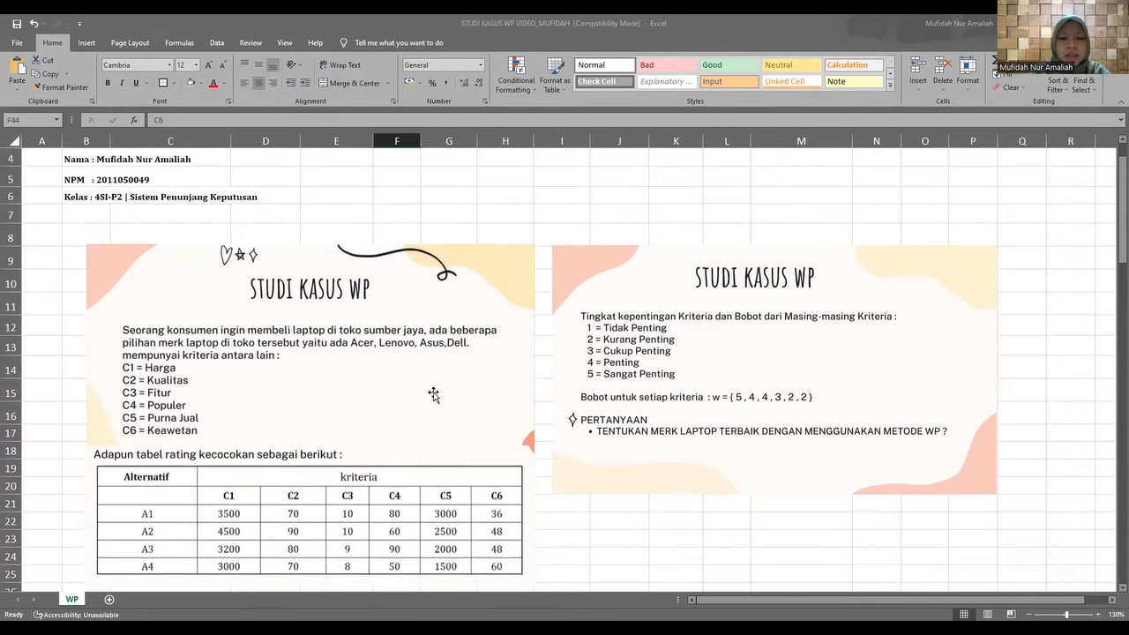
{"action": "left_click", "coordinate": [433, 394]}
{"action": "left_click", "coordinate": [778, 365]}
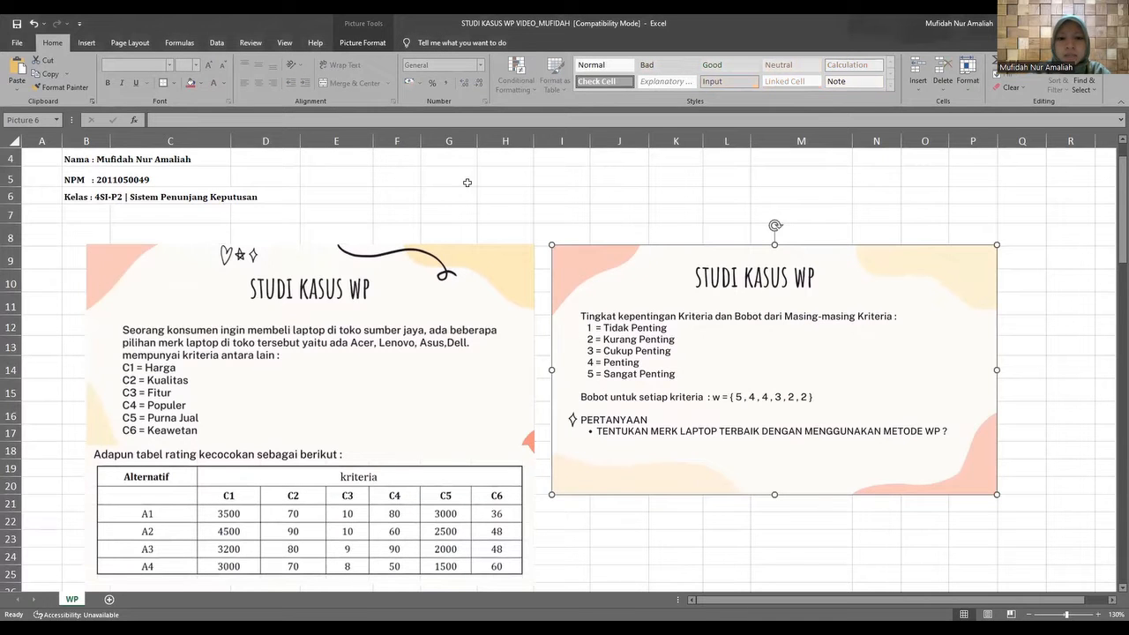
{"action": "left_click", "coordinate": [466, 186]}
{"action": "scroll", "coordinate": [470, 293], "scroll_direction": "down", "scroll_amount": 3}
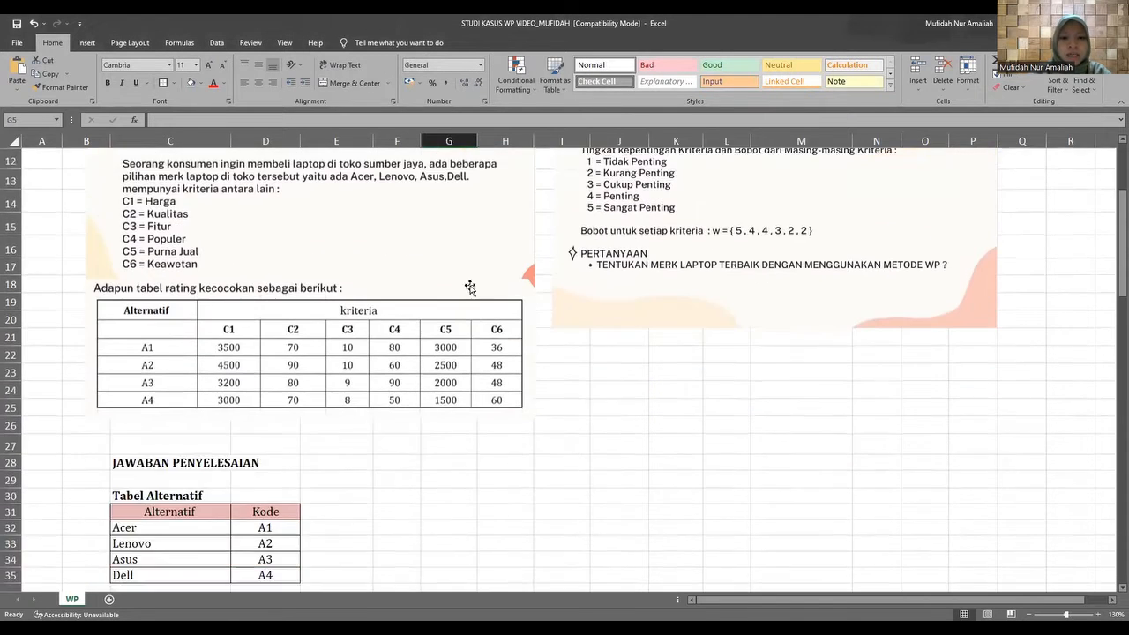
Review the laptop brands and their codes in Tabel Alternatif under JAWABAN PENYELESAIAN.
{"action": "scroll", "coordinate": [470, 293], "scroll_direction": "down", "scroll_amount": 4}
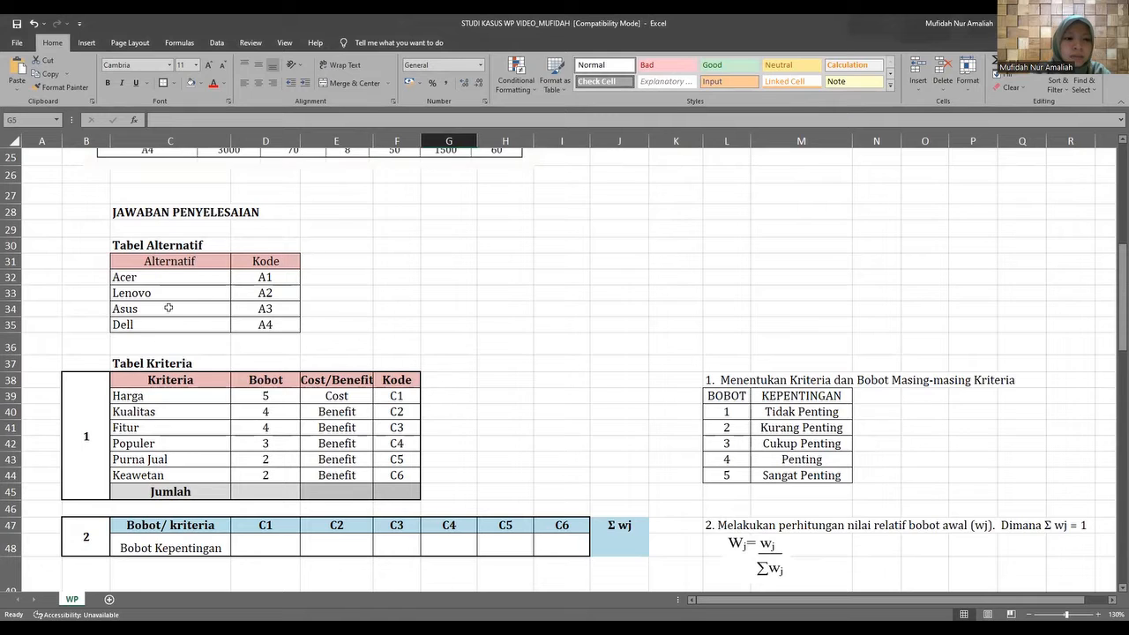
{"action": "left_click", "coordinate": [204, 280]}
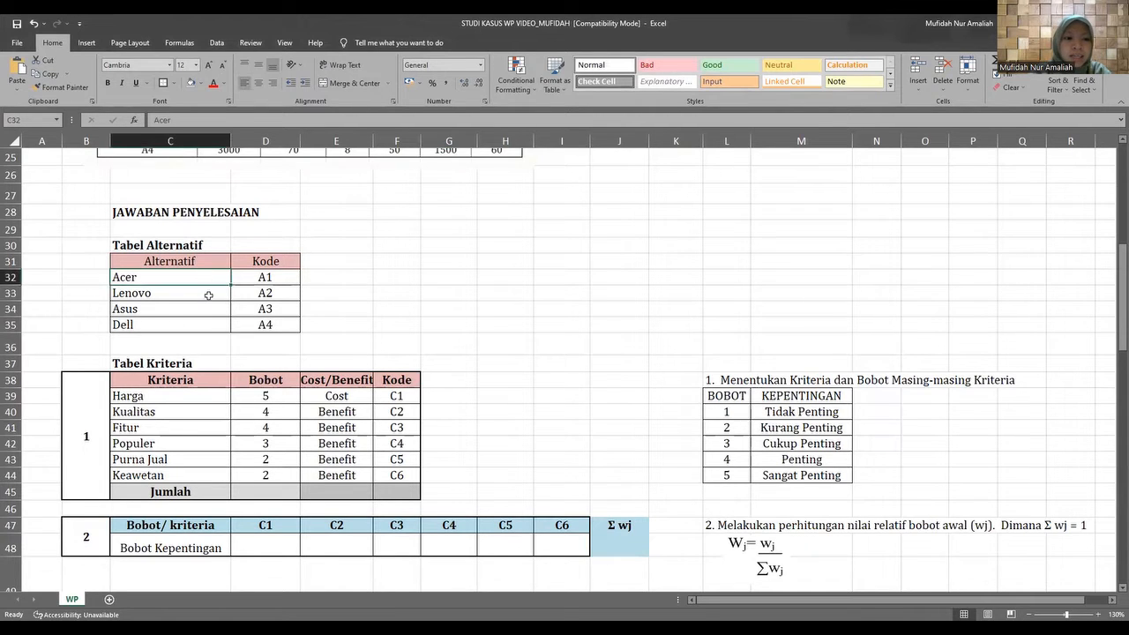
{"action": "left_click", "coordinate": [202, 294]}
{"action": "left_click", "coordinate": [203, 309]}
{"action": "left_click", "coordinate": [203, 325]}
{"action": "left_click_drag", "start_coordinate": [252, 282], "coordinate": [254, 326]}
Read through the criteria names in Tabel Kriteria, from Harga to Keawetan.
{"action": "scroll", "coordinate": [202, 333], "scroll_direction": "down", "scroll_amount": 1}
{"action": "scroll", "coordinate": [202, 333], "scroll_direction": "down", "scroll_amount": 2}
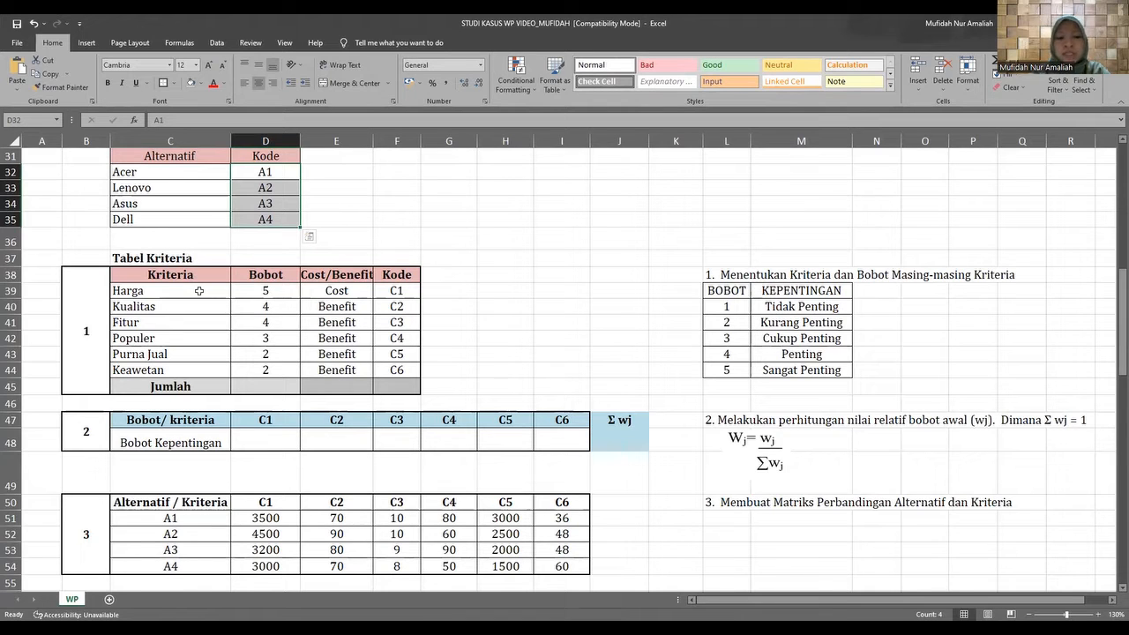
{"action": "left_click_drag", "start_coordinate": [197, 287], "coordinate": [184, 365]}
{"action": "left_click", "coordinate": [194, 291]}
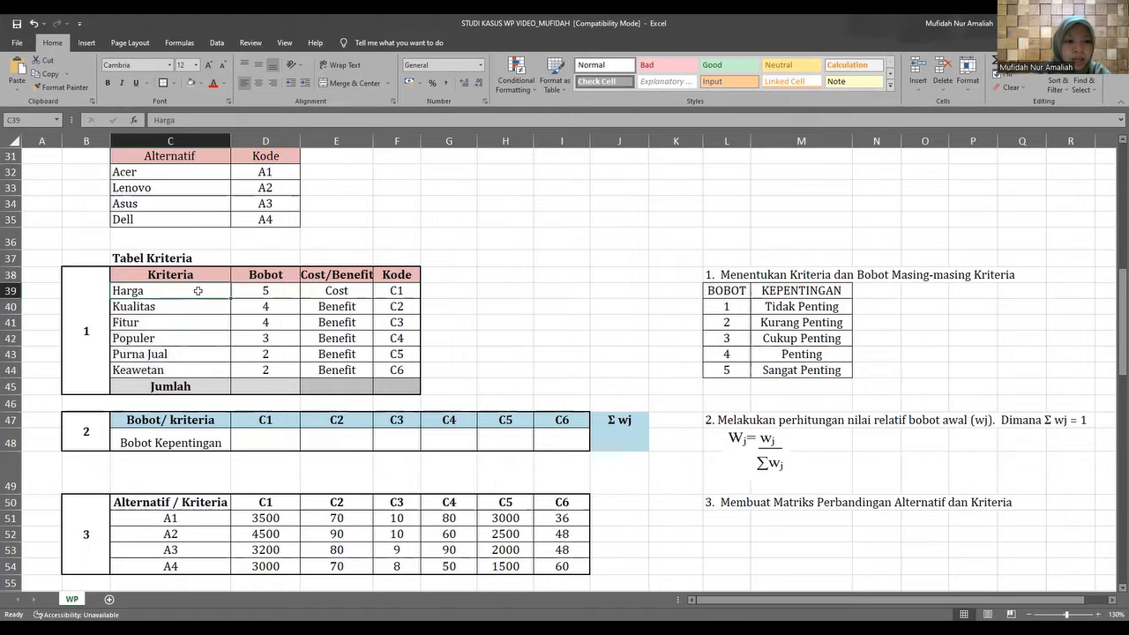
{"action": "left_click", "coordinate": [196, 306]}
{"action": "left_click", "coordinate": [193, 322]}
{"action": "left_click", "coordinate": [195, 340]}
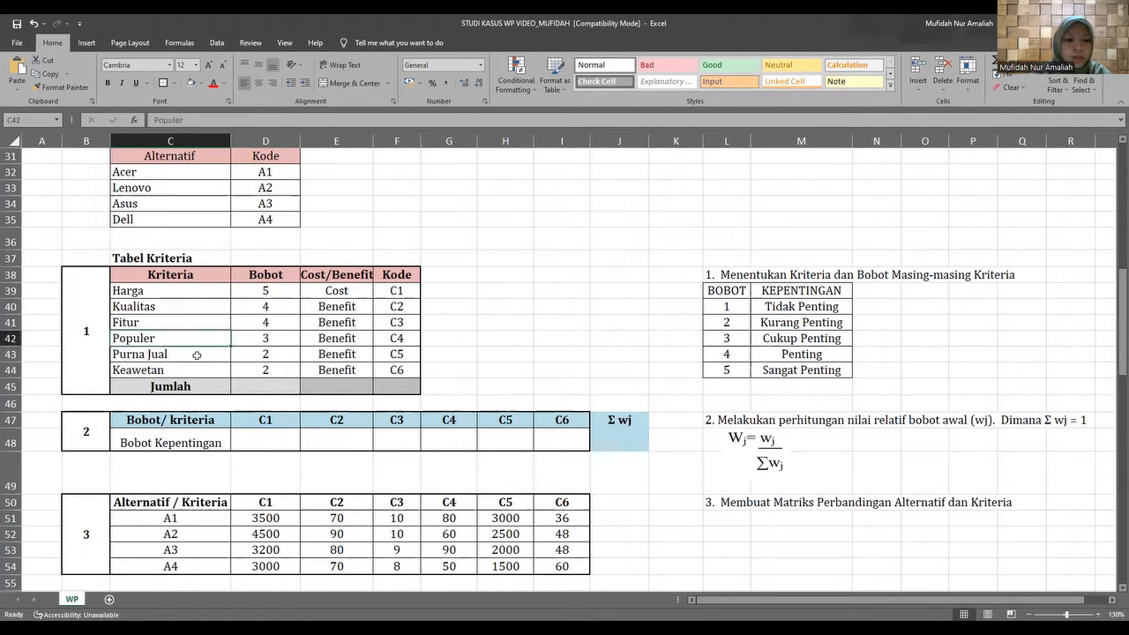
{"action": "left_click", "coordinate": [197, 354]}
{"action": "left_click", "coordinate": [201, 372]}
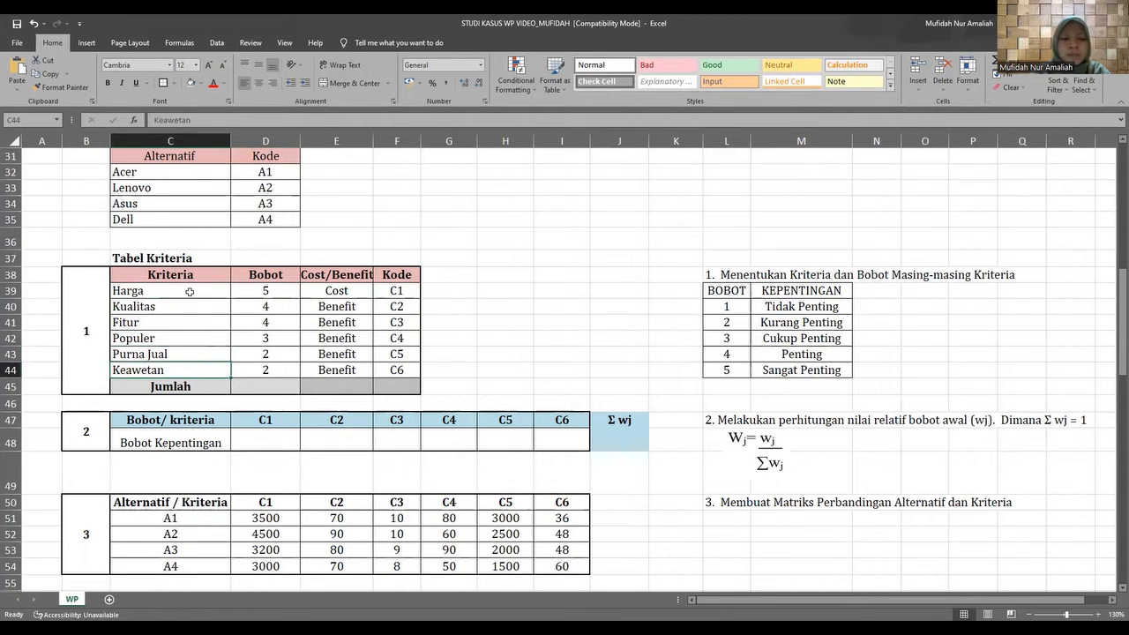
{"action": "left_click_drag", "start_coordinate": [191, 292], "coordinate": [196, 364]}
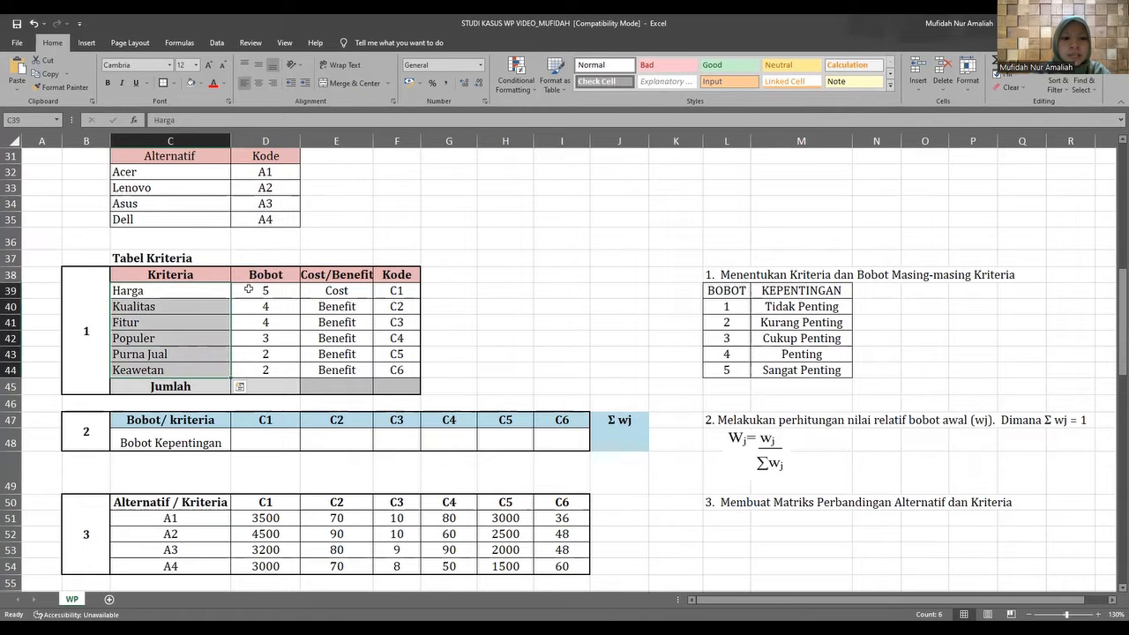
Check the Bobot value assigned to each criterion in Tabel Kriteria, row by row.
{"action": "left_click_drag", "start_coordinate": [250, 291], "coordinate": [255, 363]}
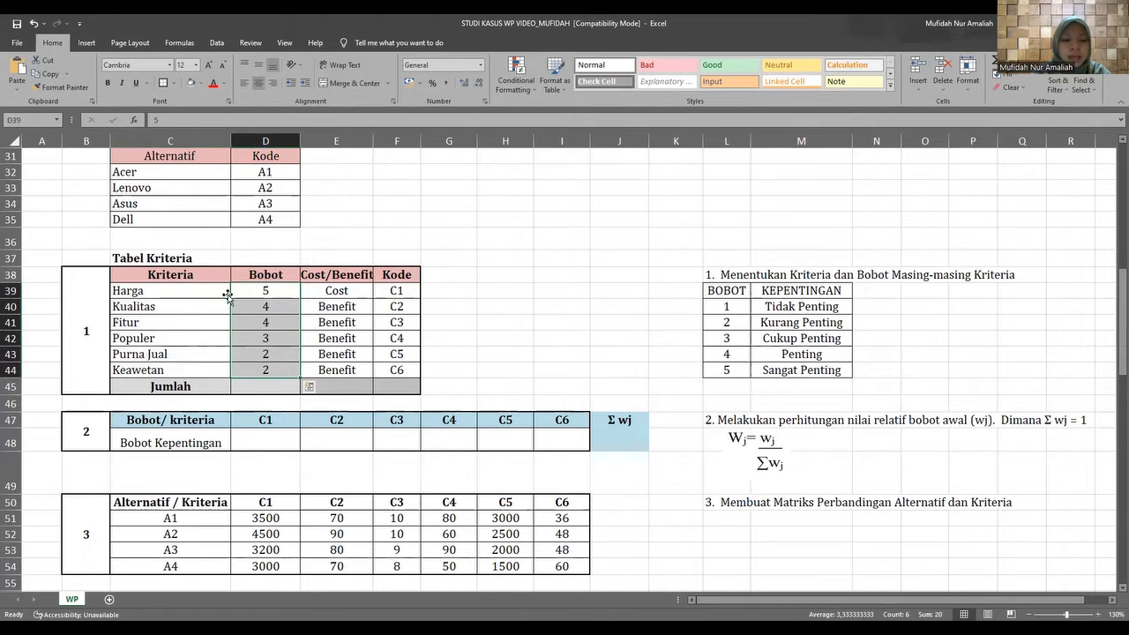
{"action": "left_click", "coordinate": [202, 287]}
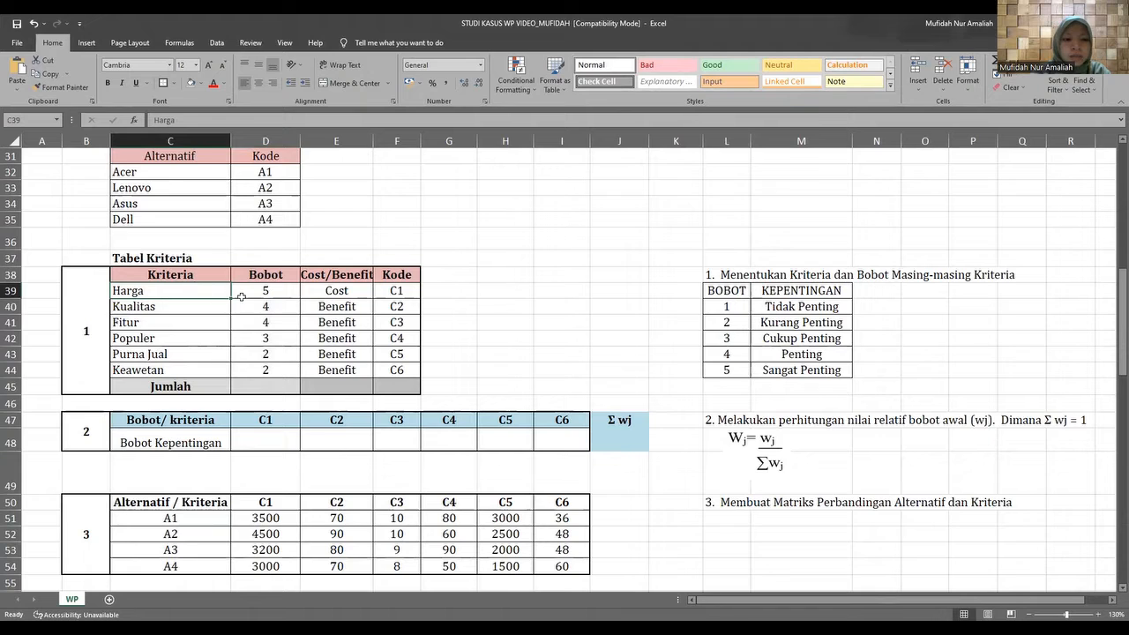
{"action": "left_click", "coordinate": [249, 290]}
{"action": "left_click", "coordinate": [204, 313]}
{"action": "left_click", "coordinate": [244, 308]}
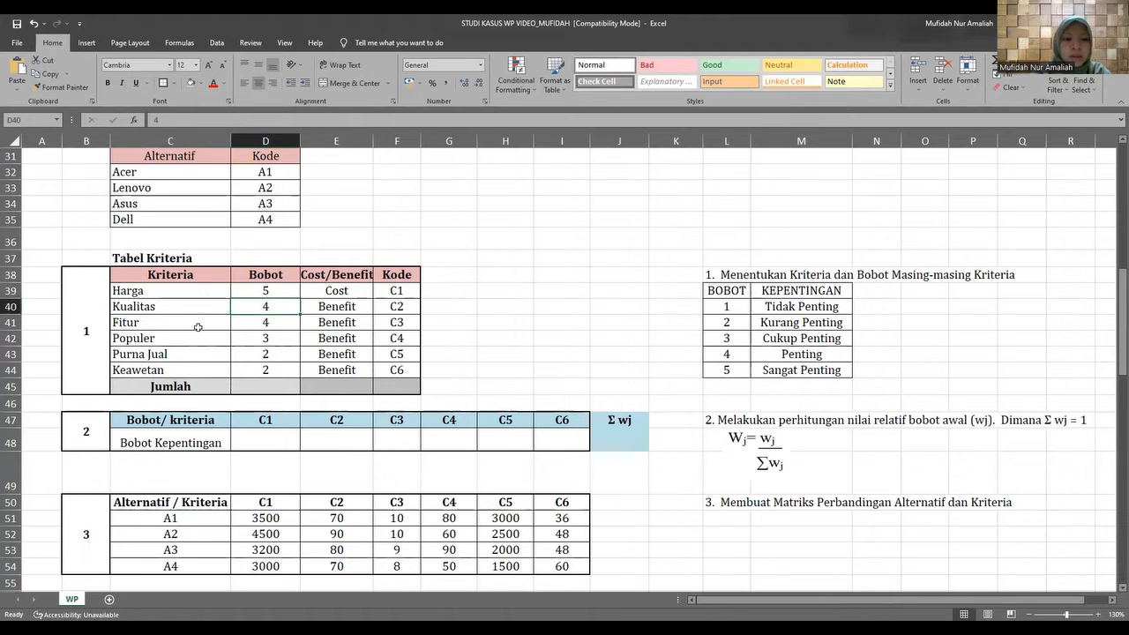
{"action": "left_click", "coordinate": [200, 328]}
{"action": "left_click", "coordinate": [241, 326]}
{"action": "left_click", "coordinate": [202, 343]}
{"action": "left_click", "coordinate": [245, 340]}
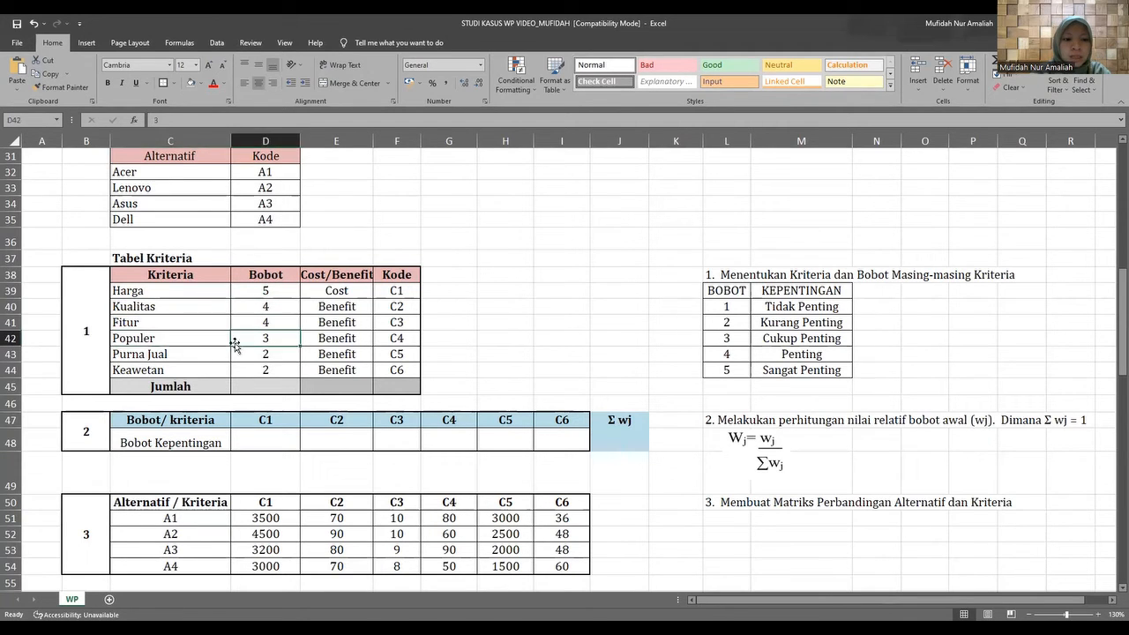
{"action": "left_click", "coordinate": [208, 357]}
{"action": "left_click", "coordinate": [253, 359]}
{"action": "left_click", "coordinate": [210, 370]}
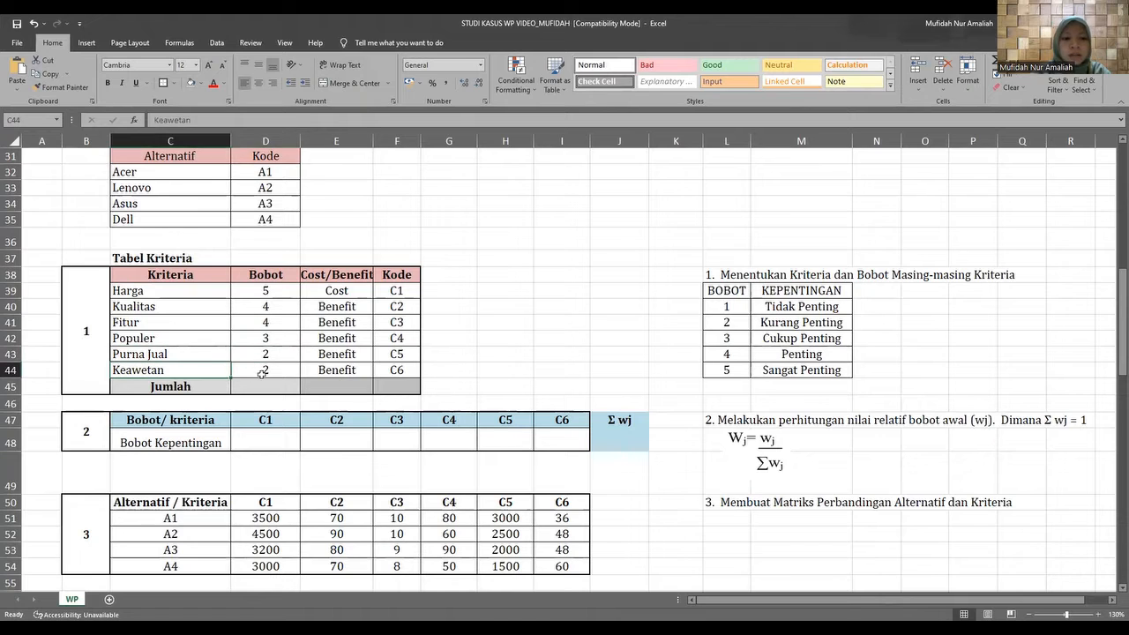
{"action": "left_click", "coordinate": [261, 374]}
{"action": "left_click_drag", "start_coordinate": [263, 290], "coordinate": [247, 365]}
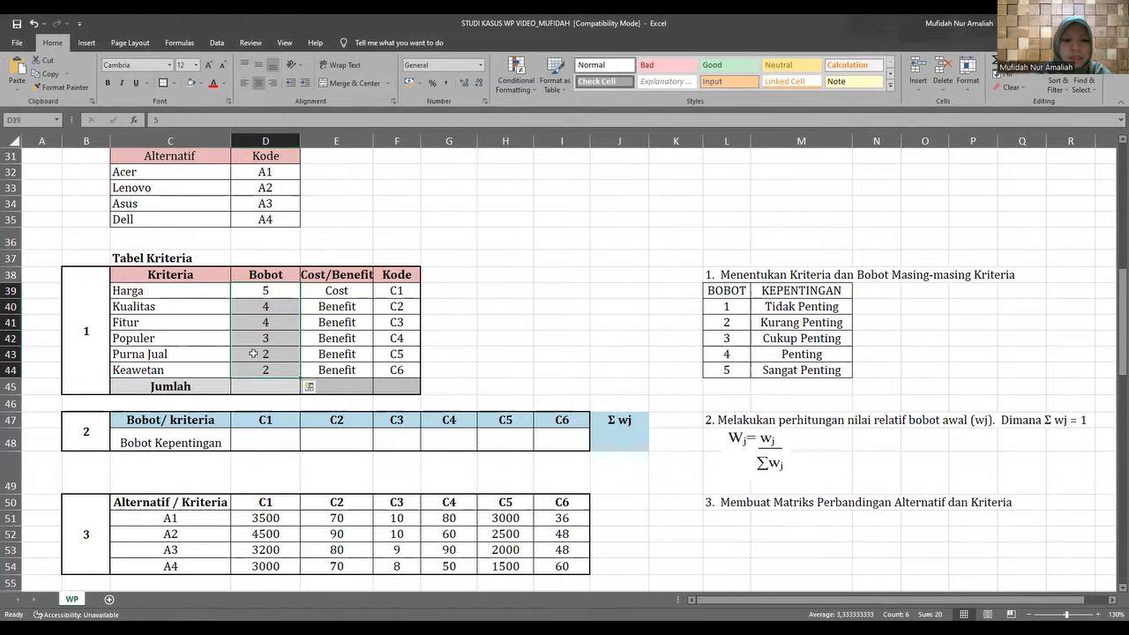
Review the BOBOT and KEPENTINGAN scale beside Tabel Kriteria, going from the highest weight to the lowest.
{"action": "left_click_drag", "start_coordinate": [724, 293], "coordinate": [748, 372]}
{"action": "left_click", "coordinate": [733, 368]}
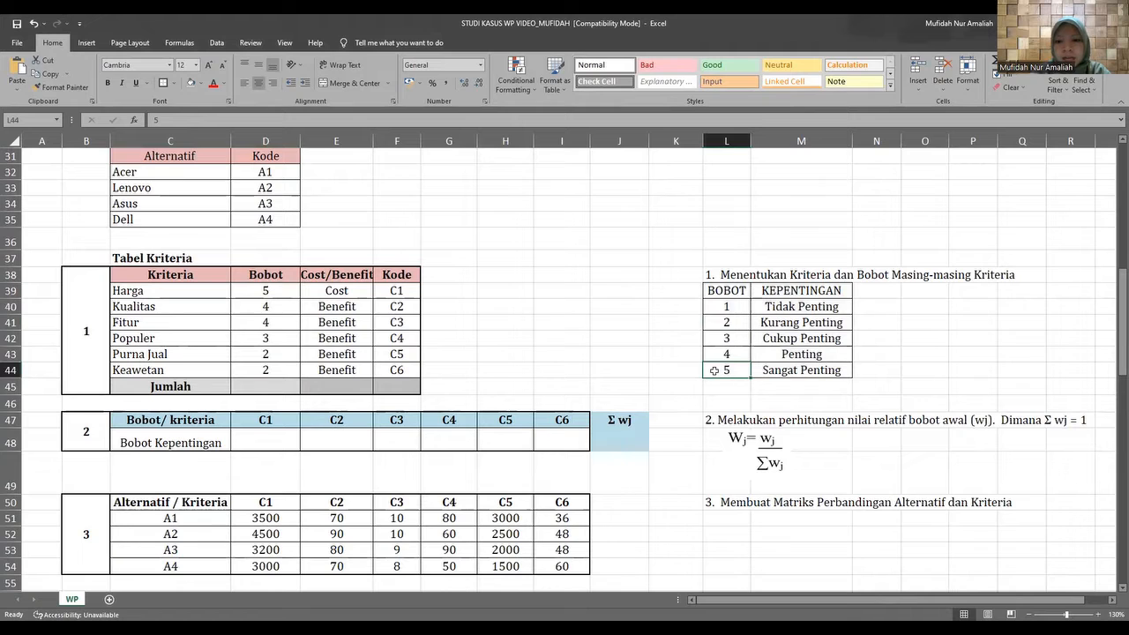
{"action": "left_click", "coordinate": [709, 355]}
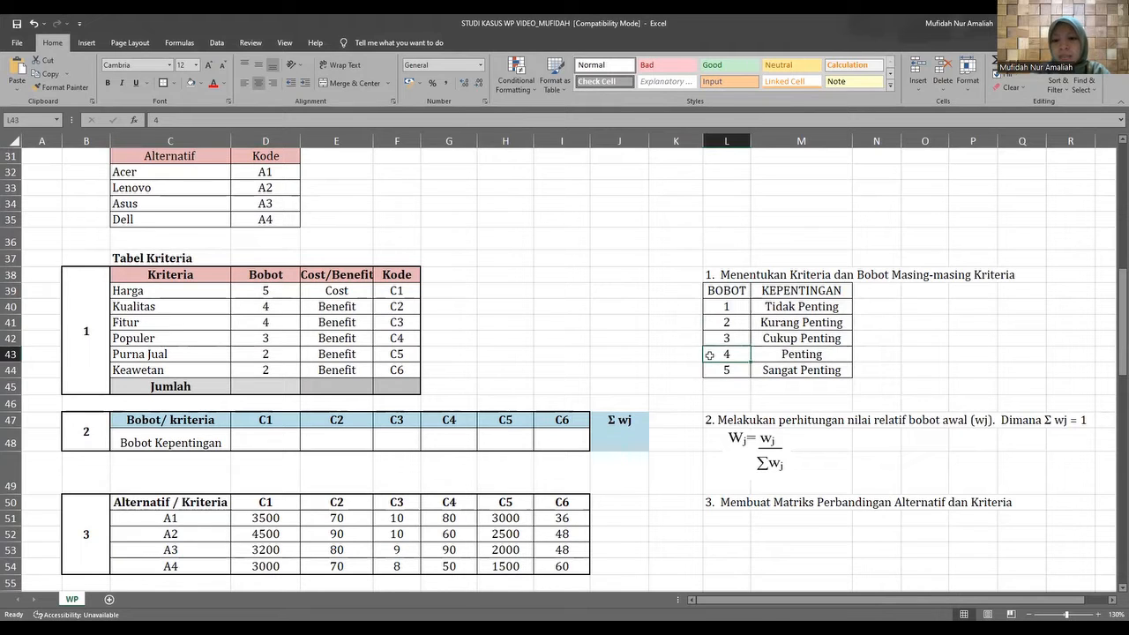
{"action": "left_click", "coordinate": [711, 339]}
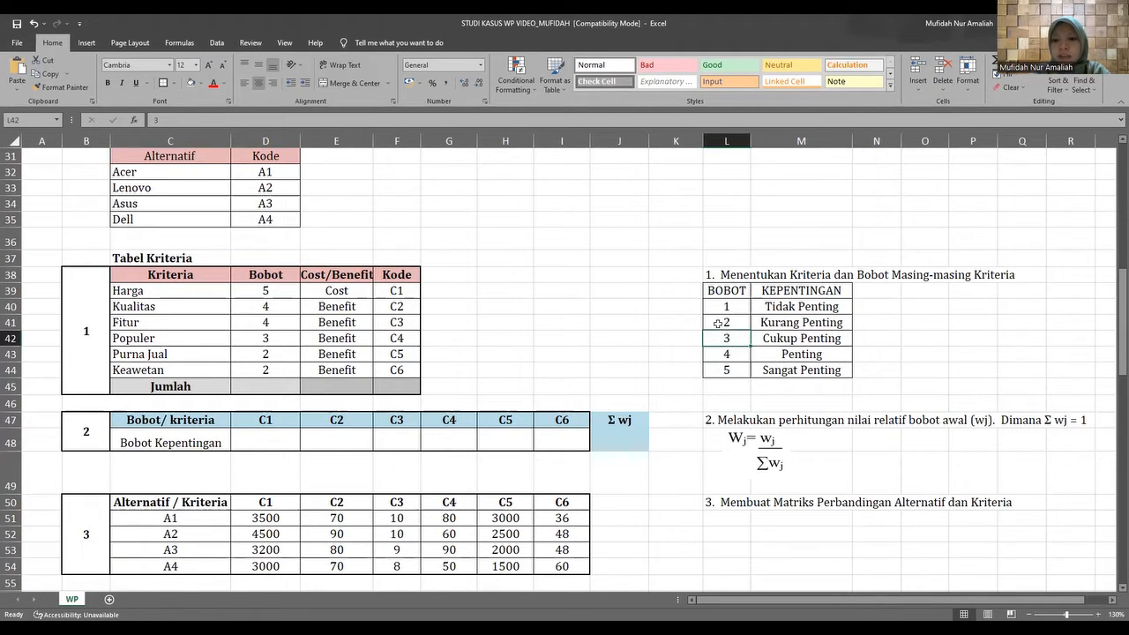
{"action": "left_click", "coordinate": [717, 322]}
{"action": "left_click", "coordinate": [712, 308]}
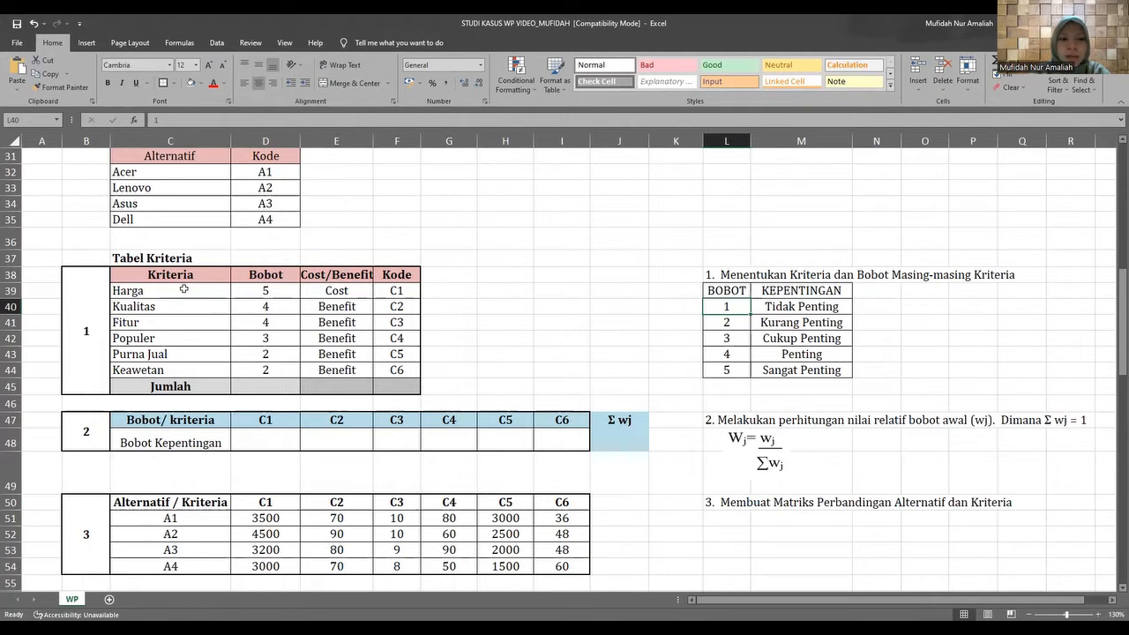
Examine which criteria in Tabel Kriteria are classified as Cost and which as Benefit.
{"action": "left_click_drag", "start_coordinate": [183, 288], "coordinate": [190, 363]}
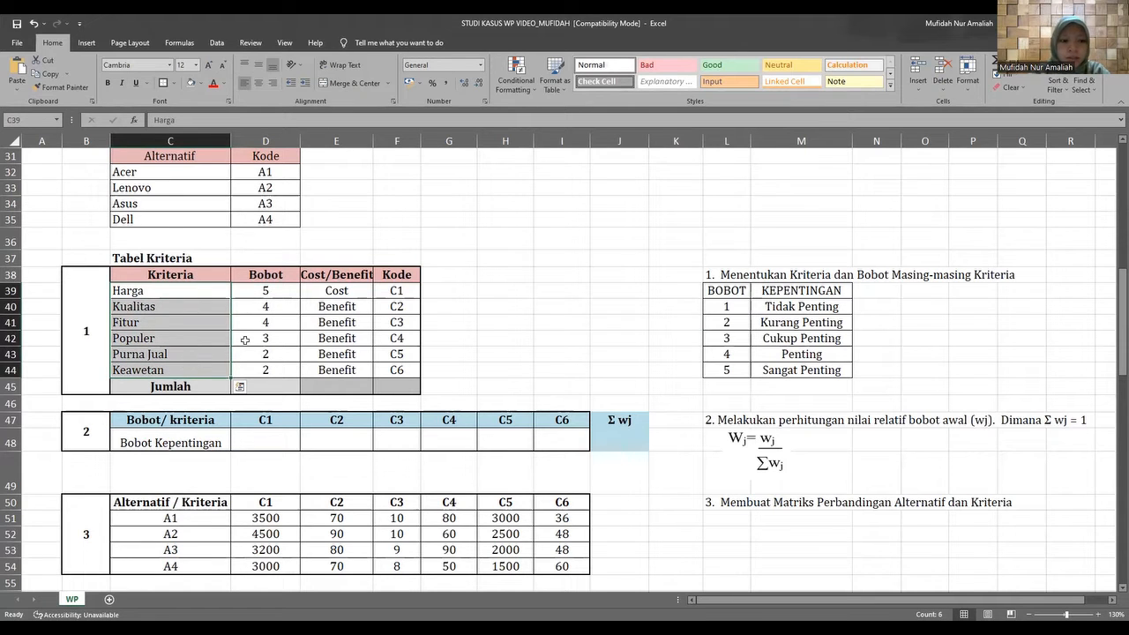
{"action": "left_click", "coordinate": [181, 298]}
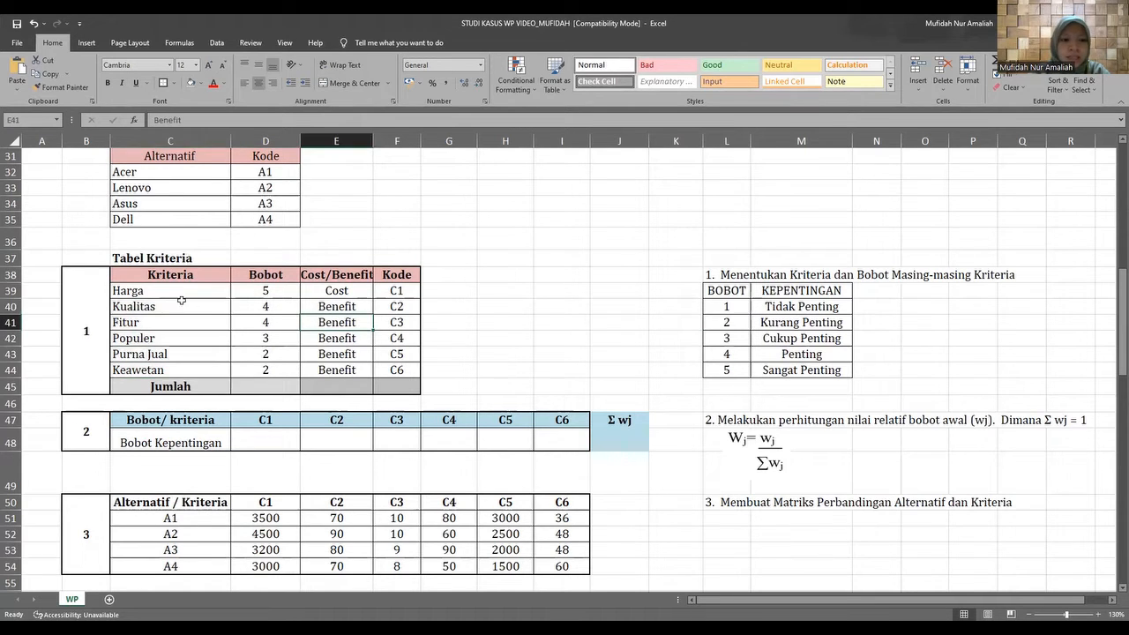
{"action": "left_click", "coordinate": [314, 293]}
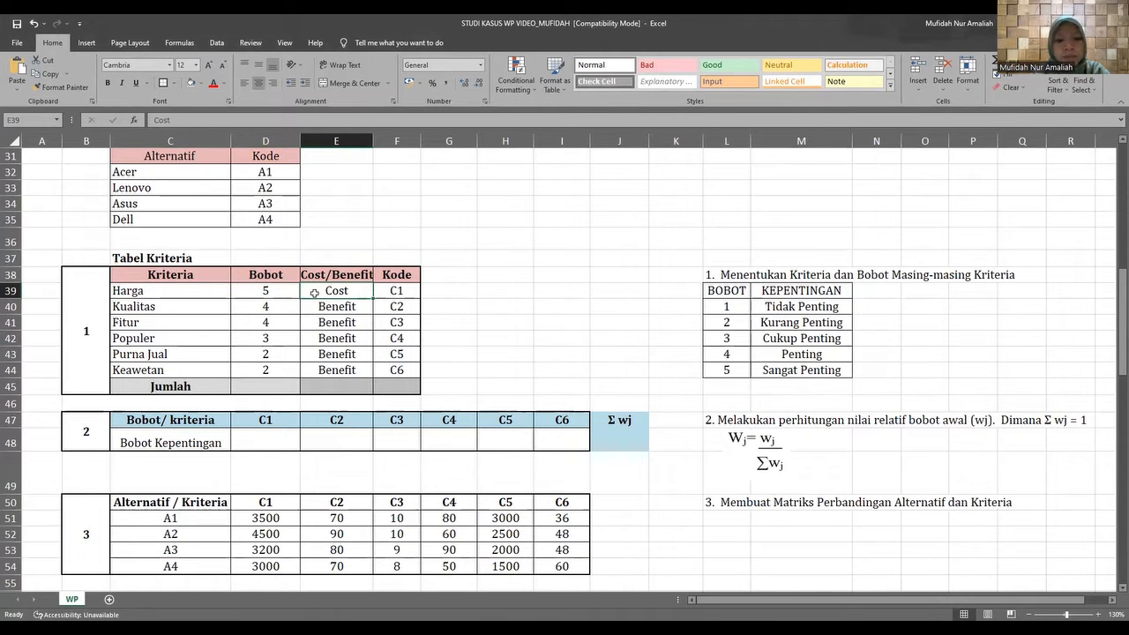
{"action": "left_click", "coordinate": [155, 308]}
{"action": "left_click", "coordinate": [160, 324]}
{"action": "left_click", "coordinate": [162, 338]}
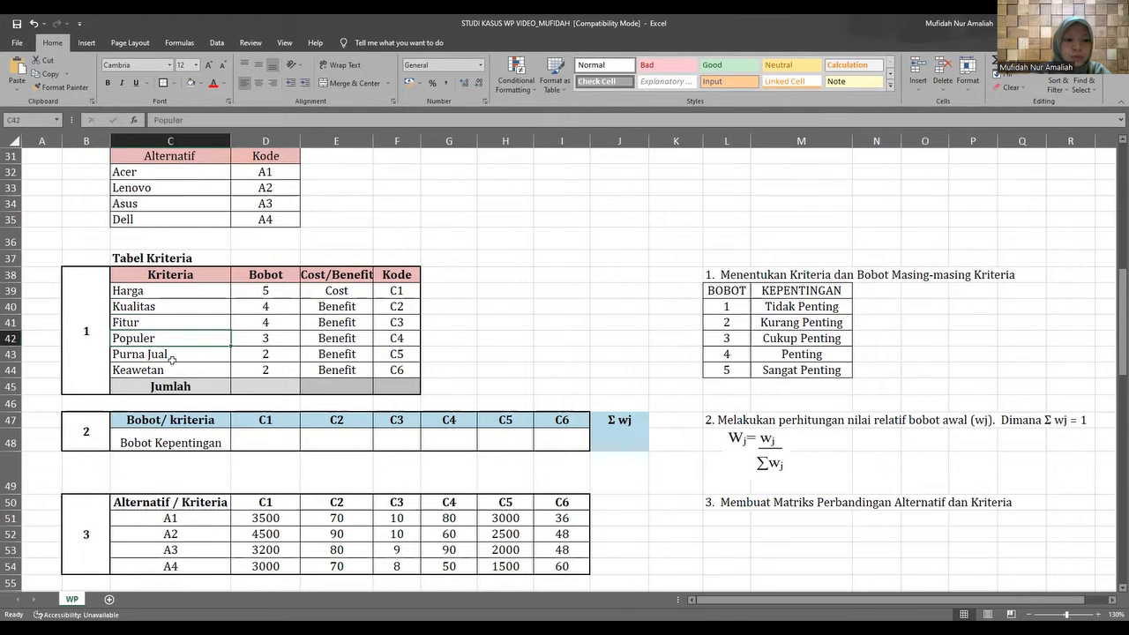
{"action": "left_click", "coordinate": [174, 357]}
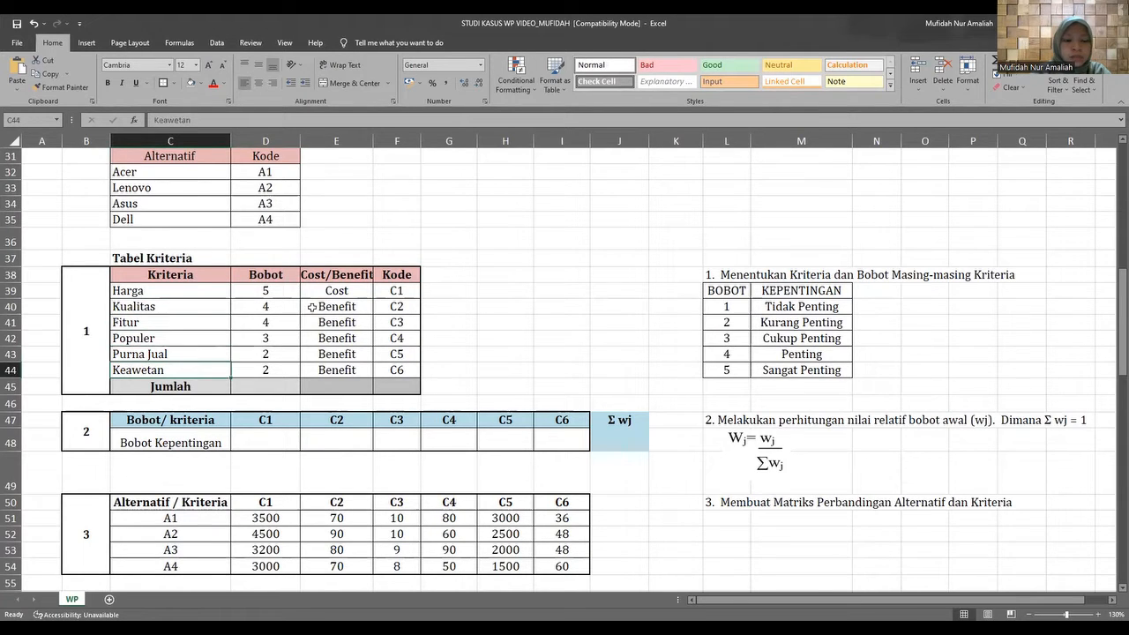
{"action": "left_click_drag", "start_coordinate": [312, 307], "coordinate": [330, 371]}
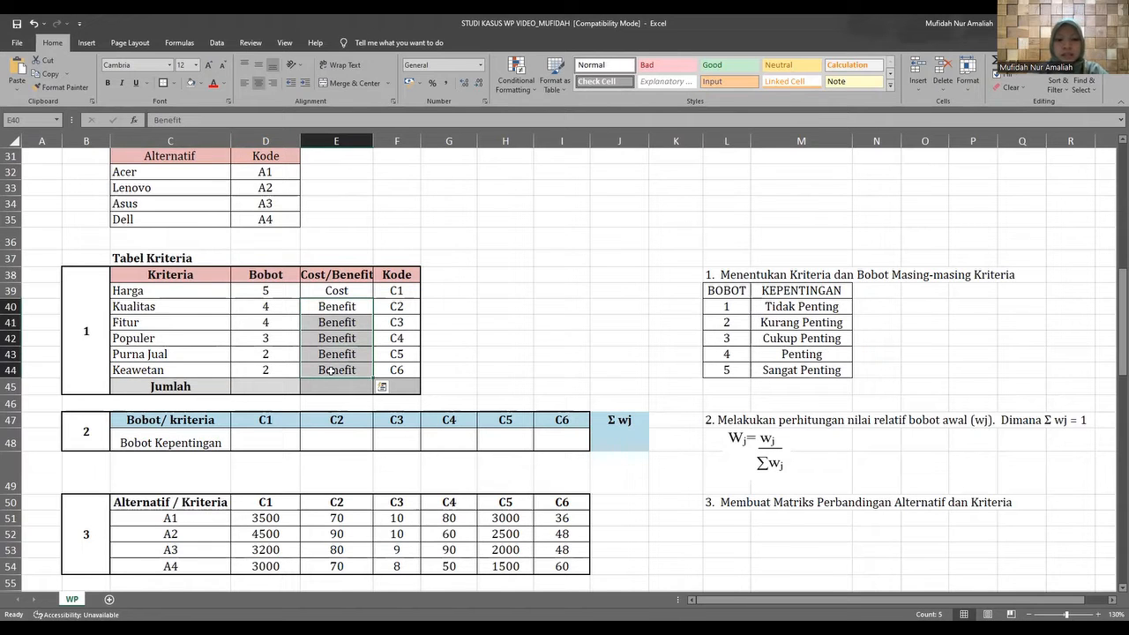
Look over the Bobot Kepentingan row and the Σ wj cell in table 2, alongside the relative weight formula.
{"action": "scroll", "coordinate": [330, 371], "scroll_direction": "down", "scroll_amount": 2}
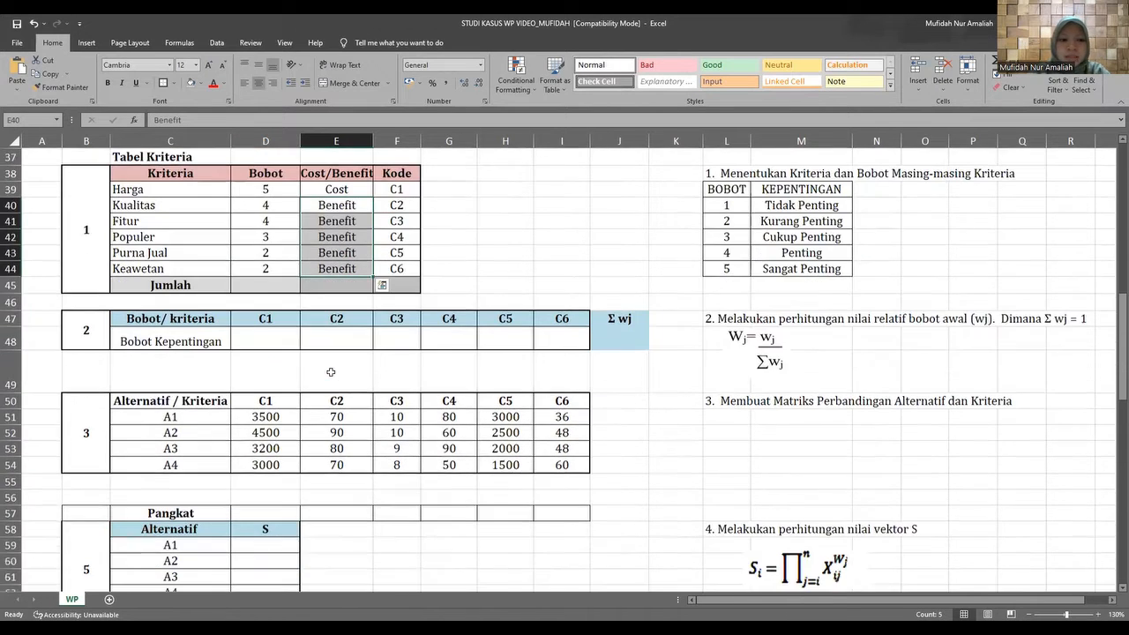
{"action": "left_click", "coordinate": [273, 336]}
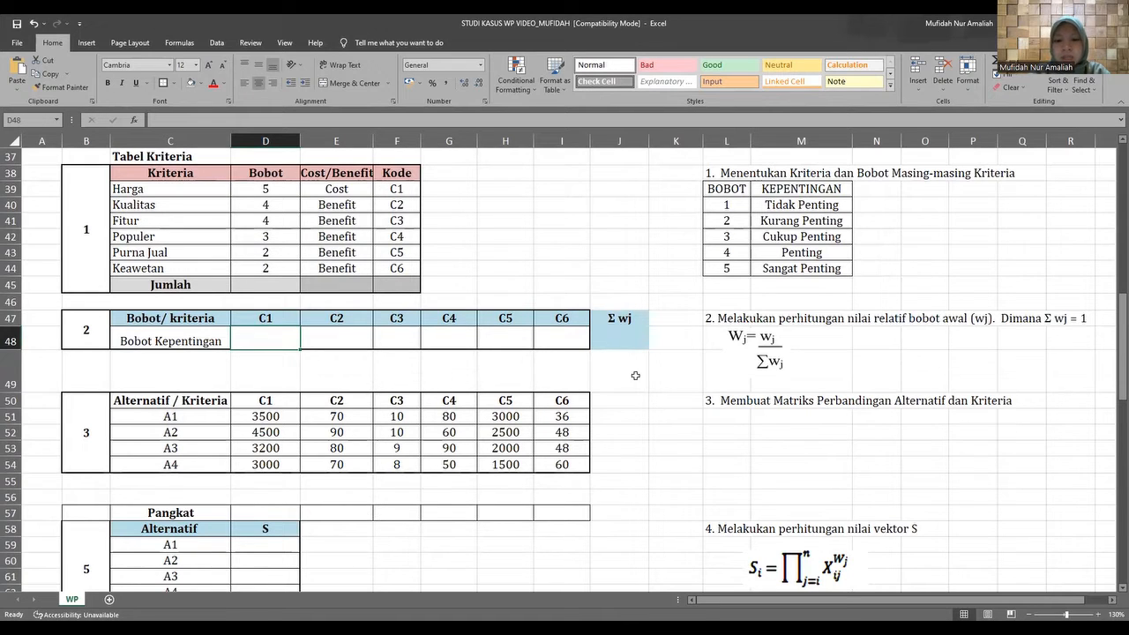
{"action": "left_click", "coordinate": [617, 336]}
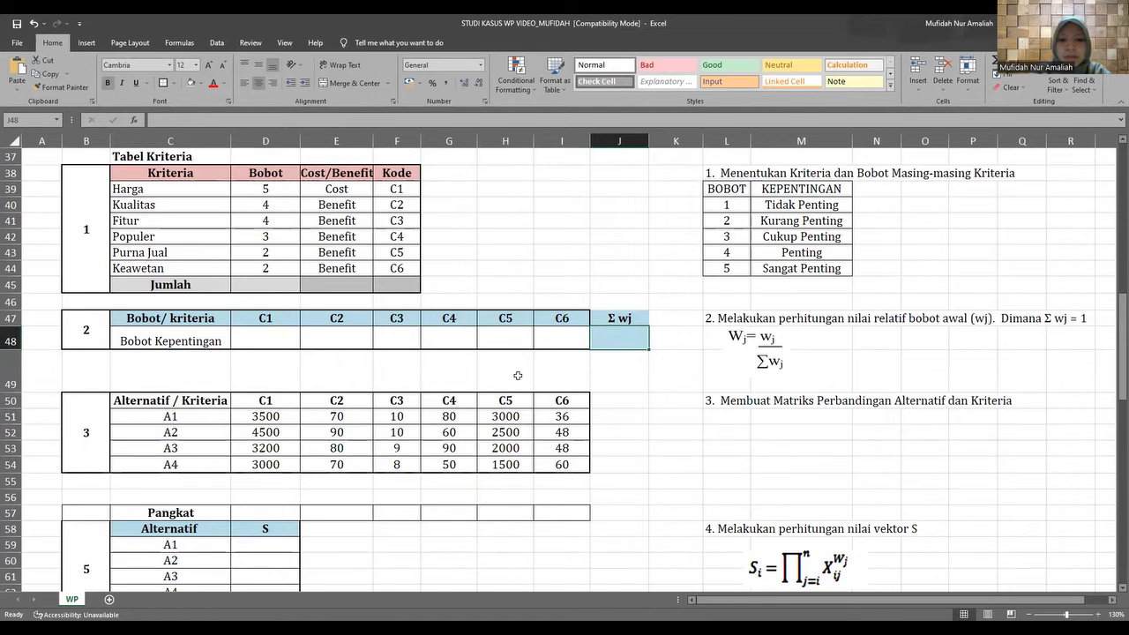
Total the Bobot column of Tabel Kriteria in the Jumlah row with a SUM of D39:D44.
{"action": "scroll", "coordinate": [239, 309], "scroll_direction": "up", "scroll_amount": 1}
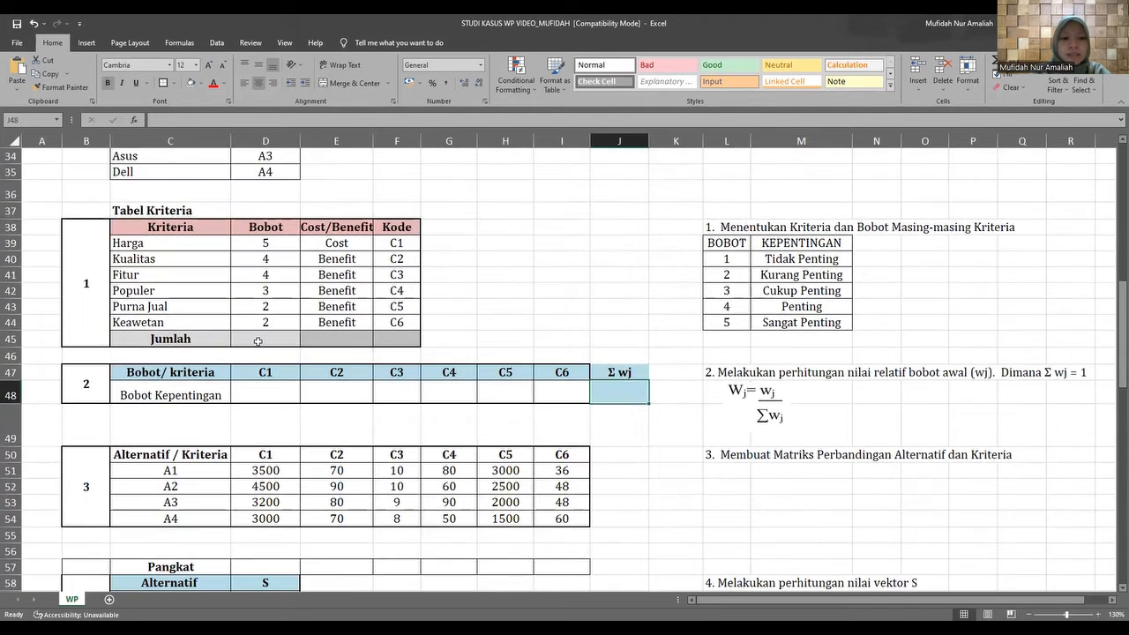
{"action": "left_click", "coordinate": [260, 341]}
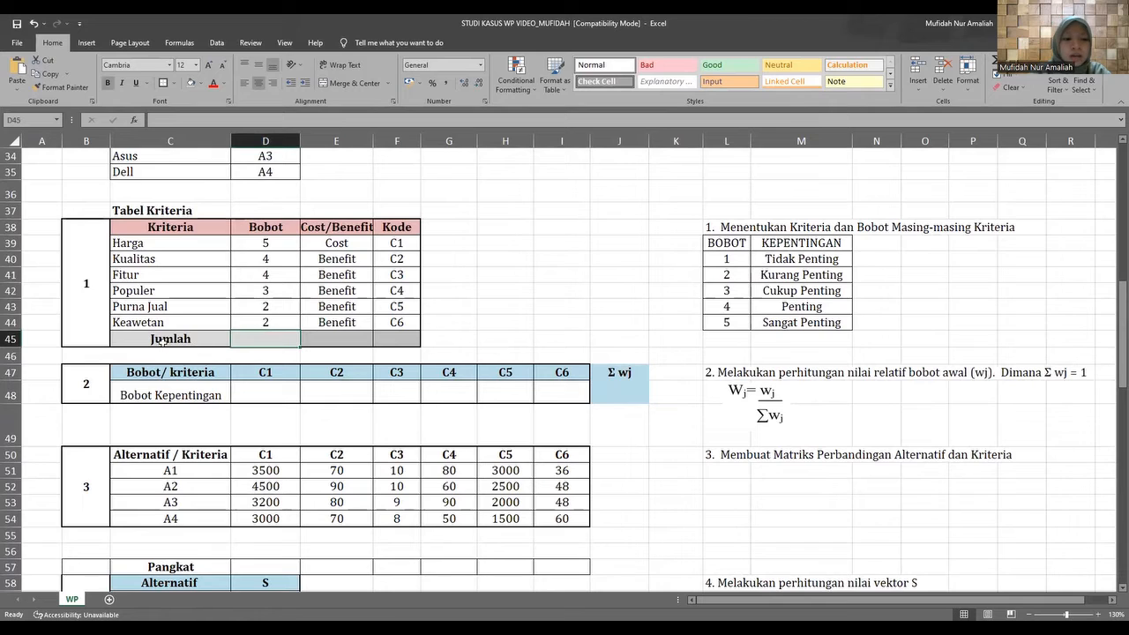
{"action": "double_click", "coordinate": [246, 341]}
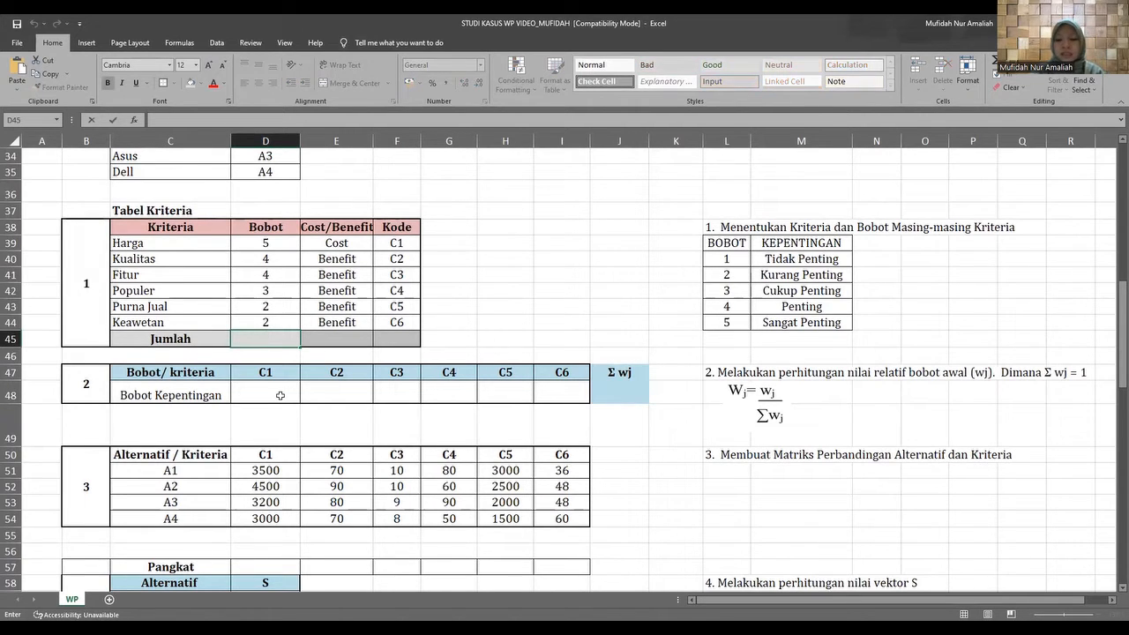
{"action": "type", "text": "="}
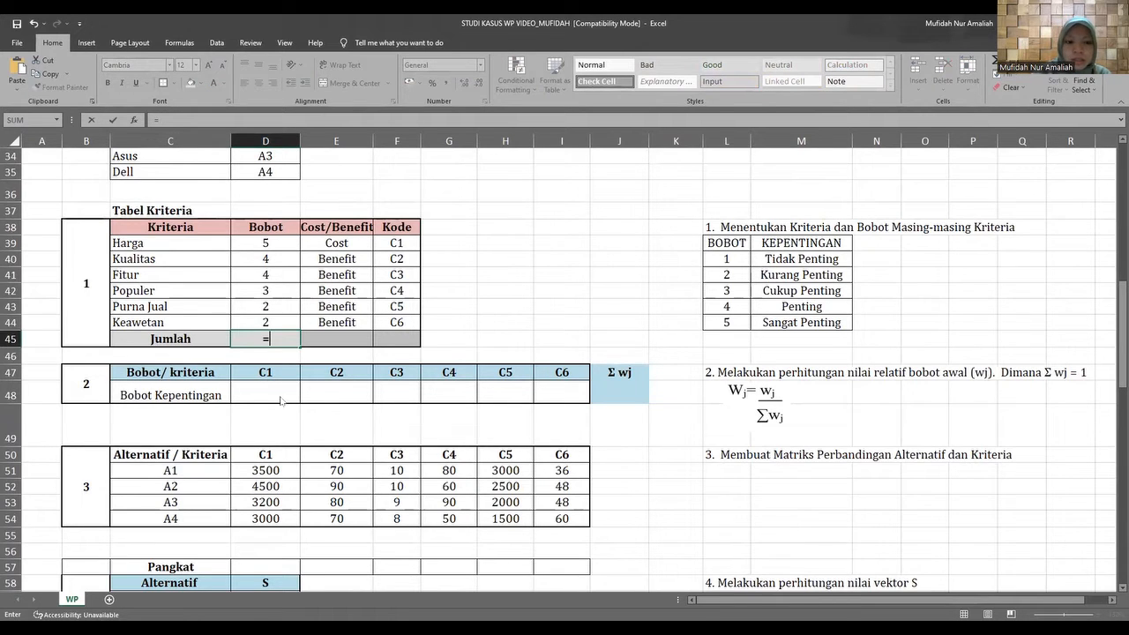
{"action": "type", "text": "sum("}
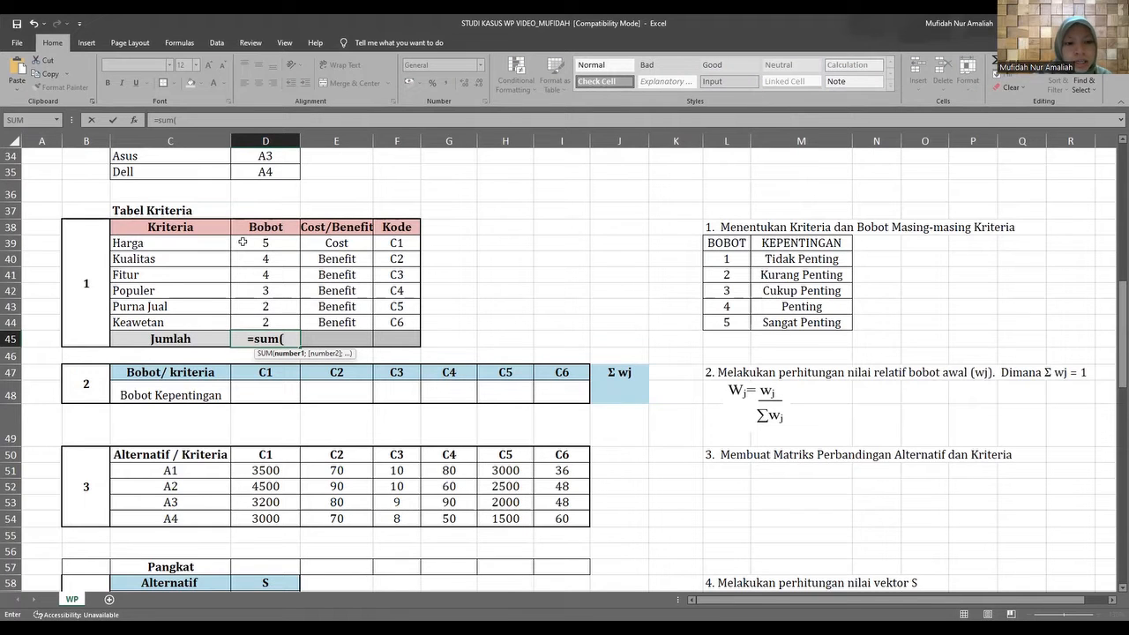
{"action": "left_click_drag", "start_coordinate": [243, 242], "coordinate": [241, 264]}
{"action": "left_click_drag", "start_coordinate": [242, 320], "coordinate": [243, 321]}
{"action": "type", "text": ")"}
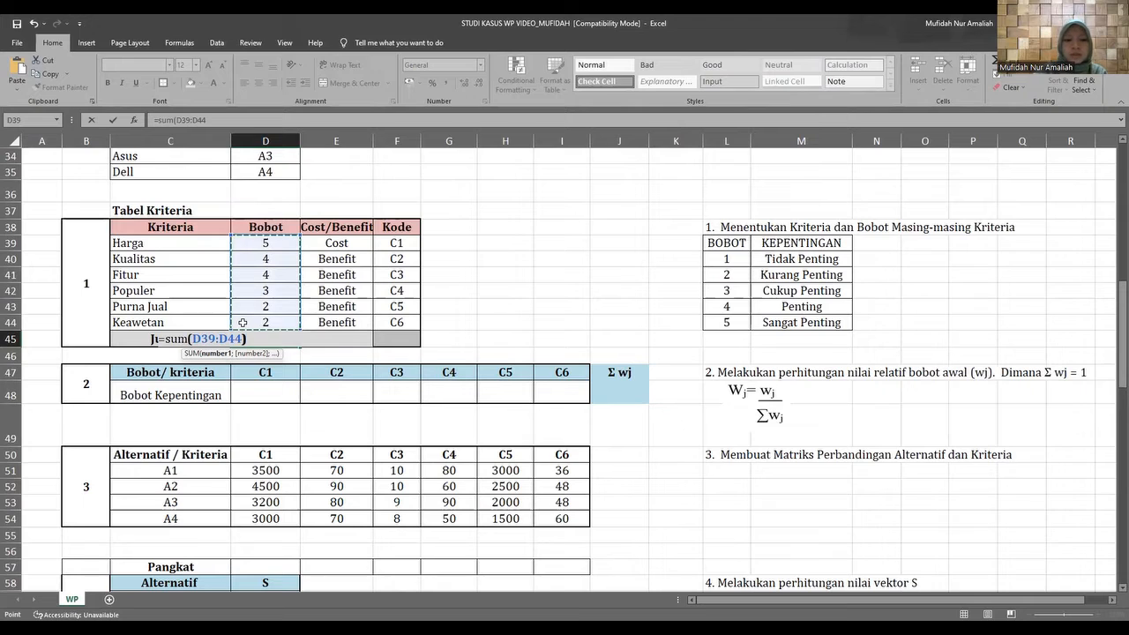
{"action": "key", "text": "Return"}
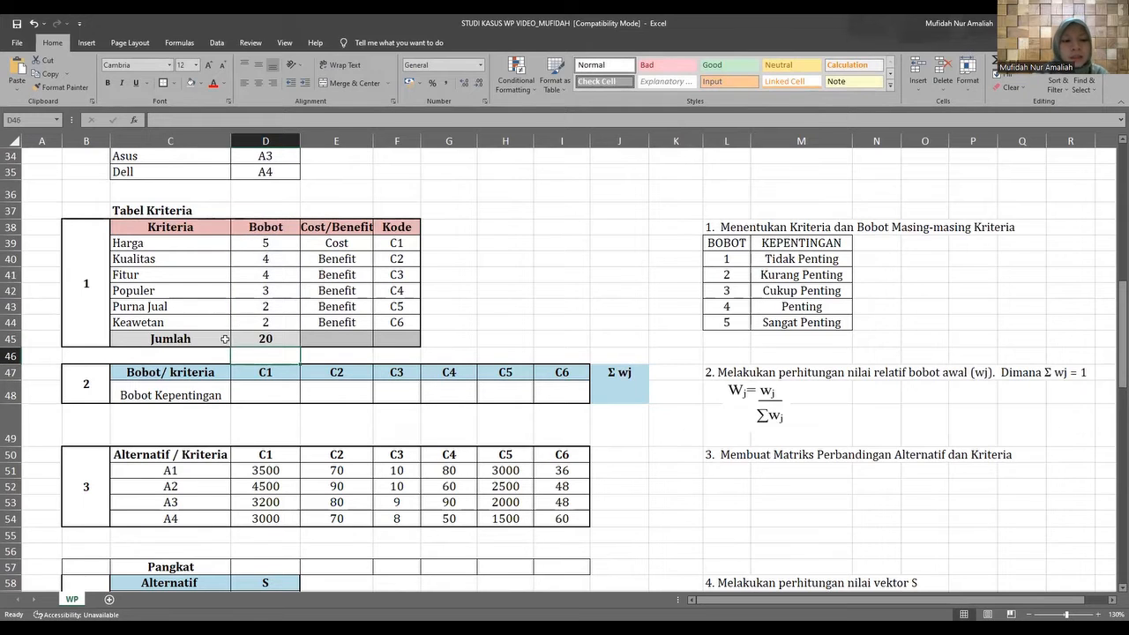
{"action": "left_click", "coordinate": [244, 339]}
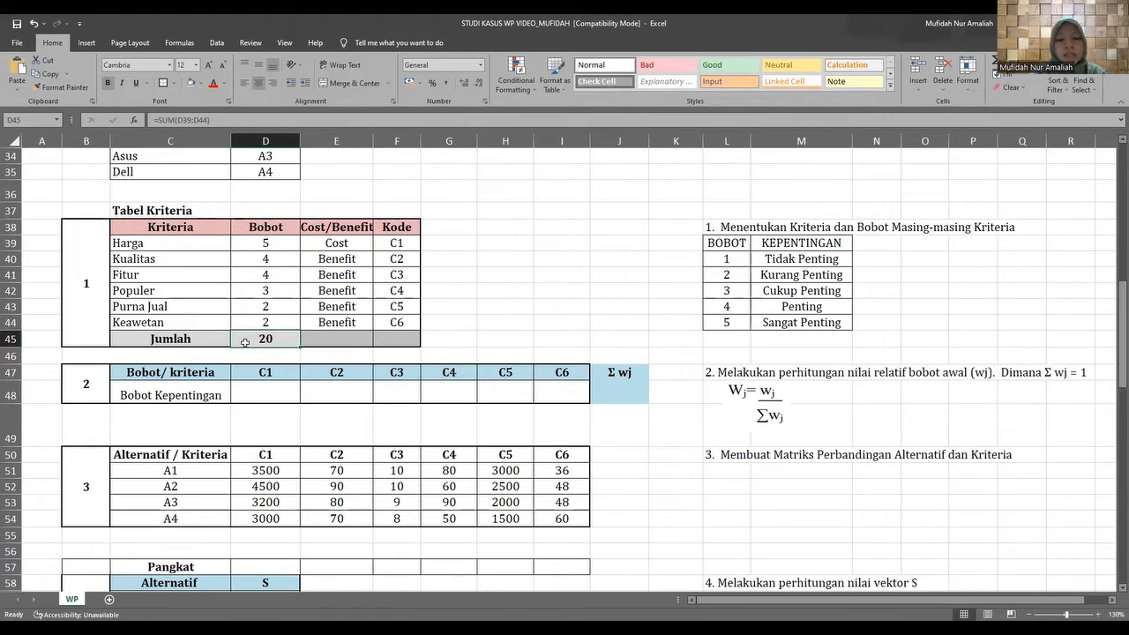
Go through the Bobot Kepentingan cells in table 2 one by one, from C1 to C6.
{"action": "left_click", "coordinate": [265, 393]}
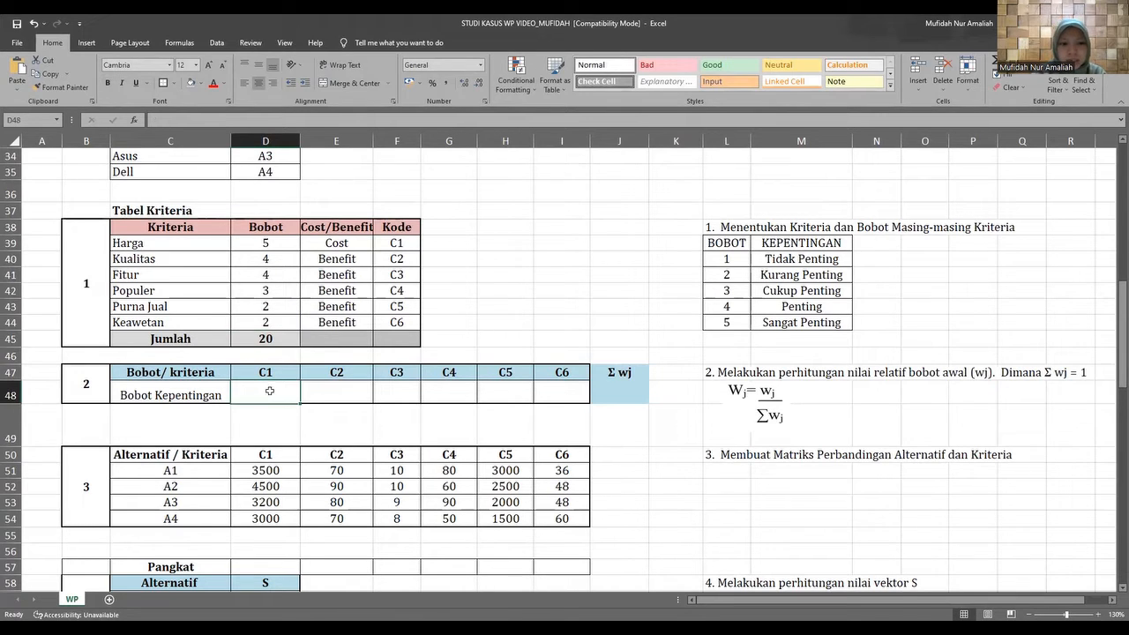
{"action": "left_click", "coordinate": [337, 386]}
{"action": "left_click", "coordinate": [406, 383]}
{"action": "left_click", "coordinate": [447, 390]}
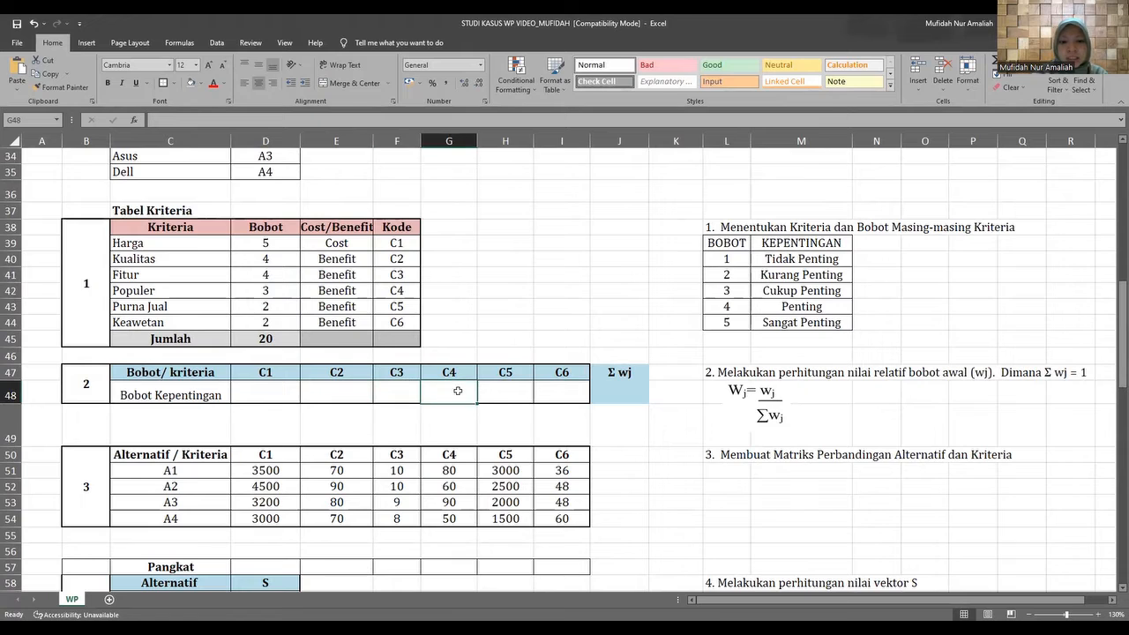
{"action": "left_click", "coordinate": [502, 395]}
{"action": "left_click", "coordinate": [561, 397]}
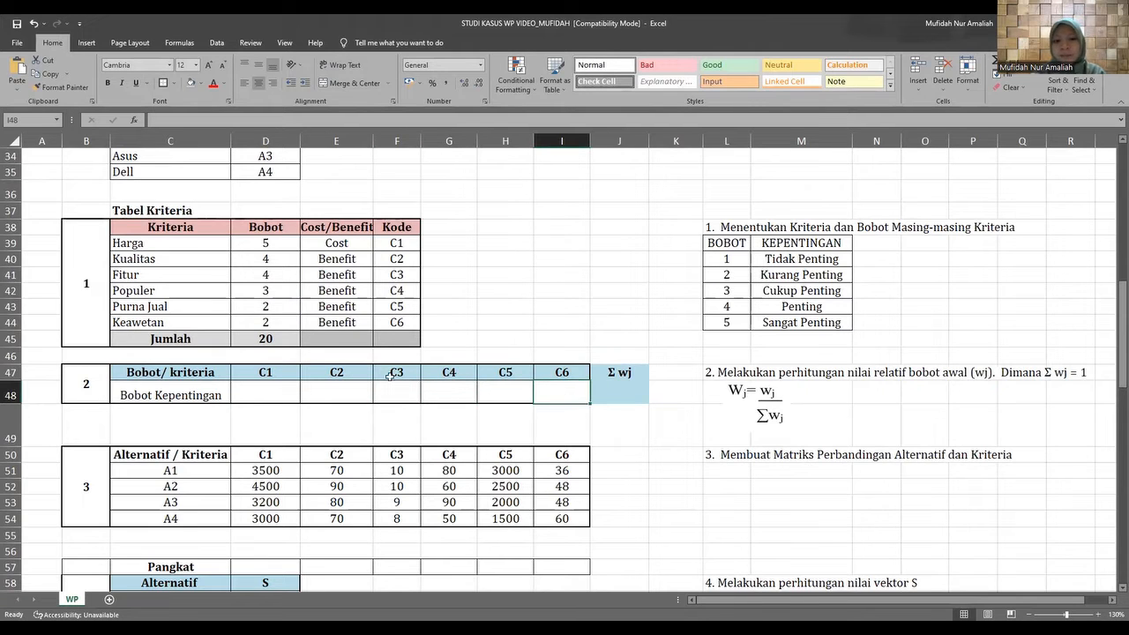
Calculate the Bobot Kepentingan for C1 in D48 by dividing Harga's Bobot by the Jumlah, =D39/D45.
{"action": "double_click", "coordinate": [258, 391]}
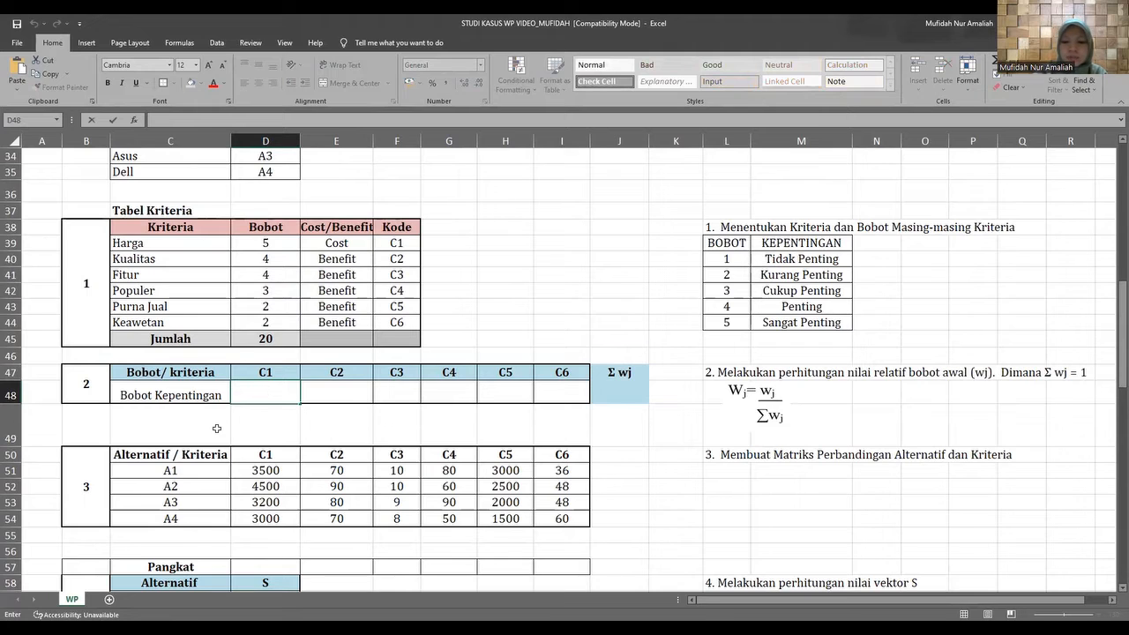
{"action": "type", "text": "="}
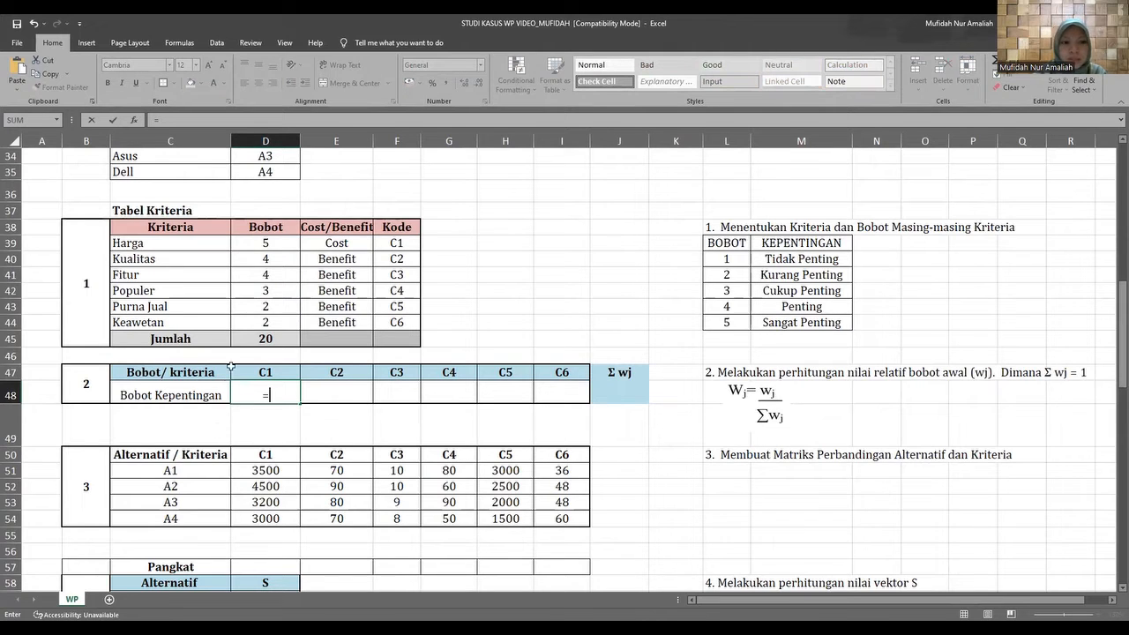
{"action": "left_click", "coordinate": [246, 245]}
{"action": "type", "text": "/"}
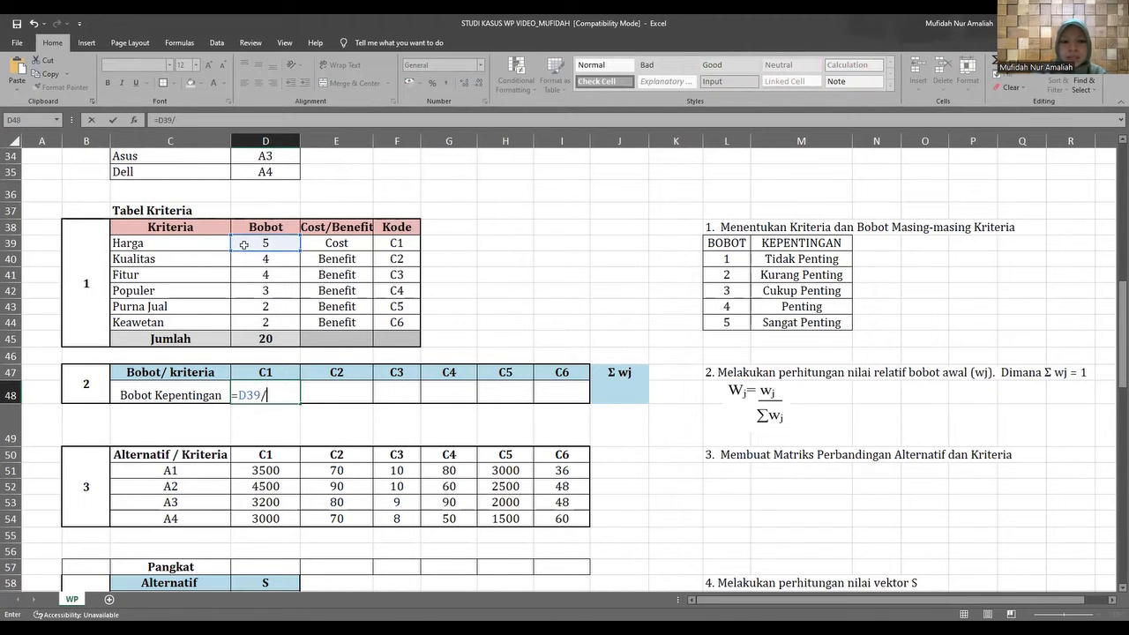
{"action": "left_click", "coordinate": [243, 340]}
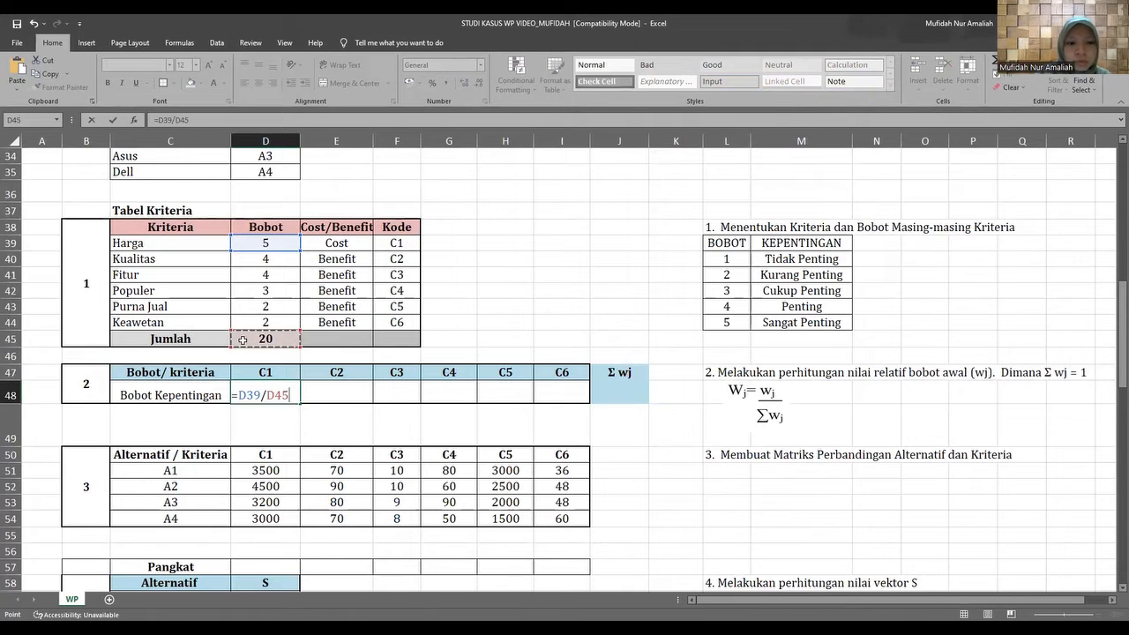
{"action": "key", "text": "Return"}
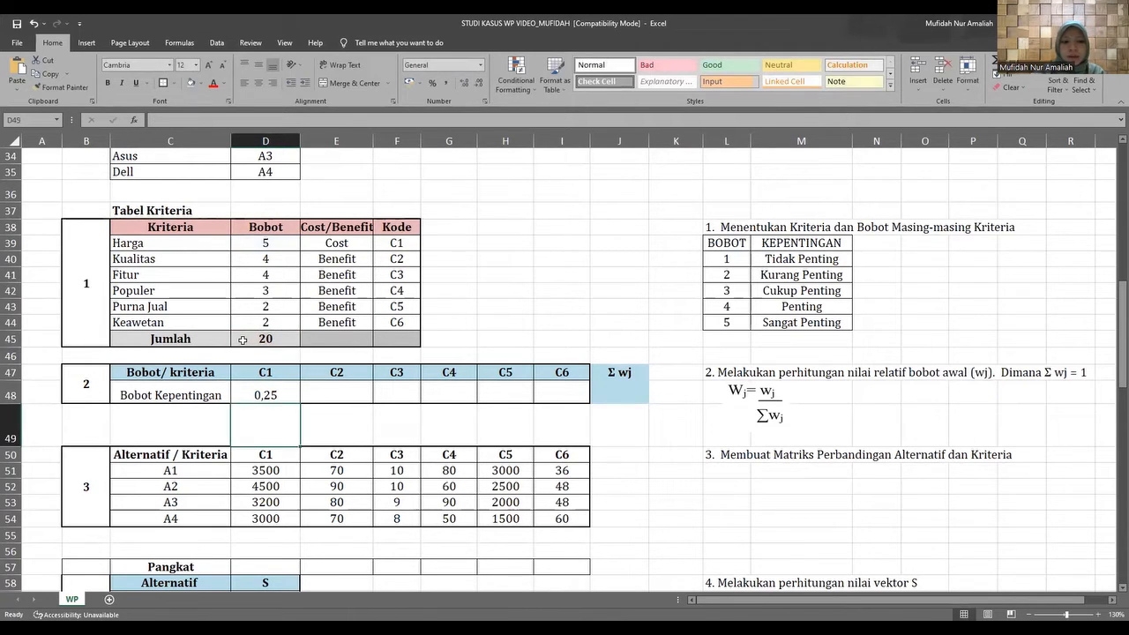
Calculate the Bobot Kepentingan for C2 in E48 by dividing Kualitas's Bobot by the Jumlah, =D40/D45.
{"action": "left_click", "coordinate": [321, 395]}
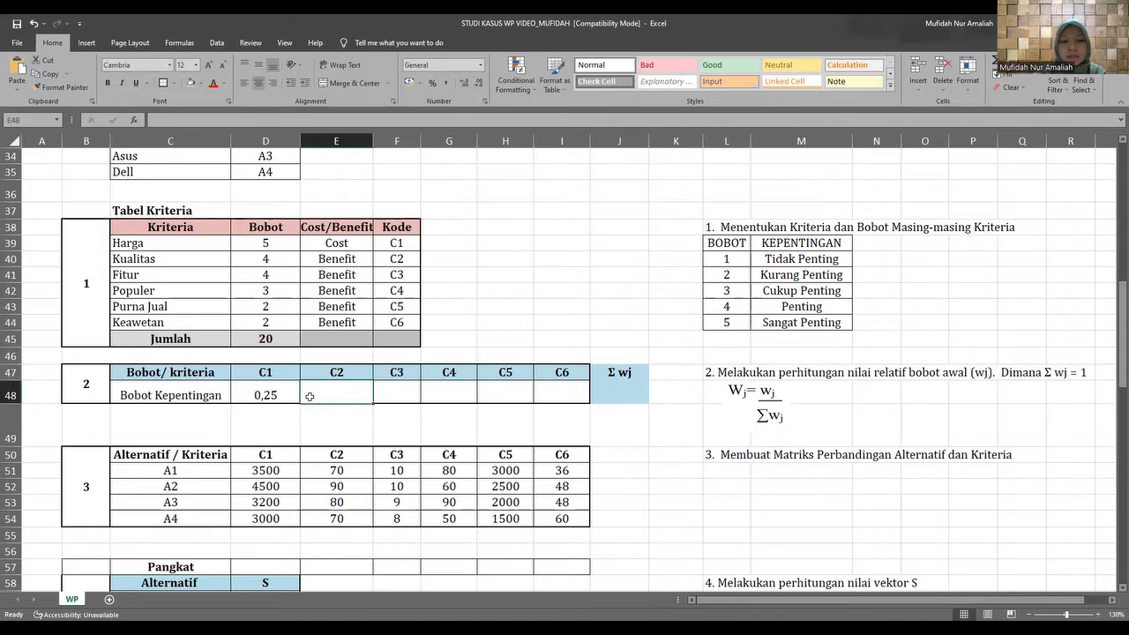
{"action": "type", "text": "="}
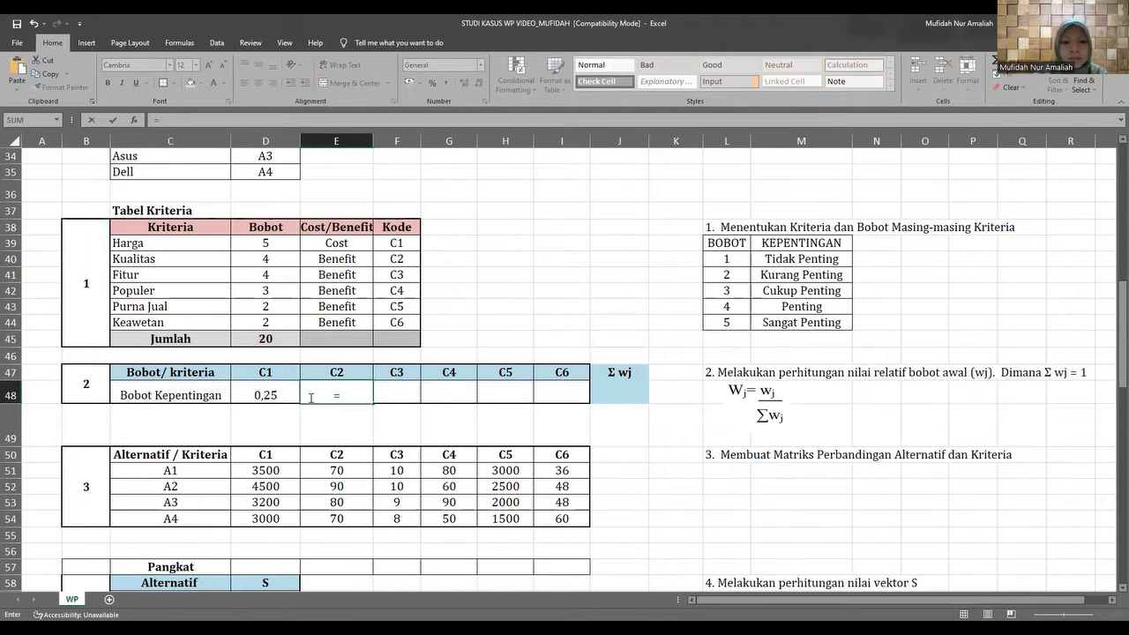
{"action": "left_click", "coordinate": [243, 262]}
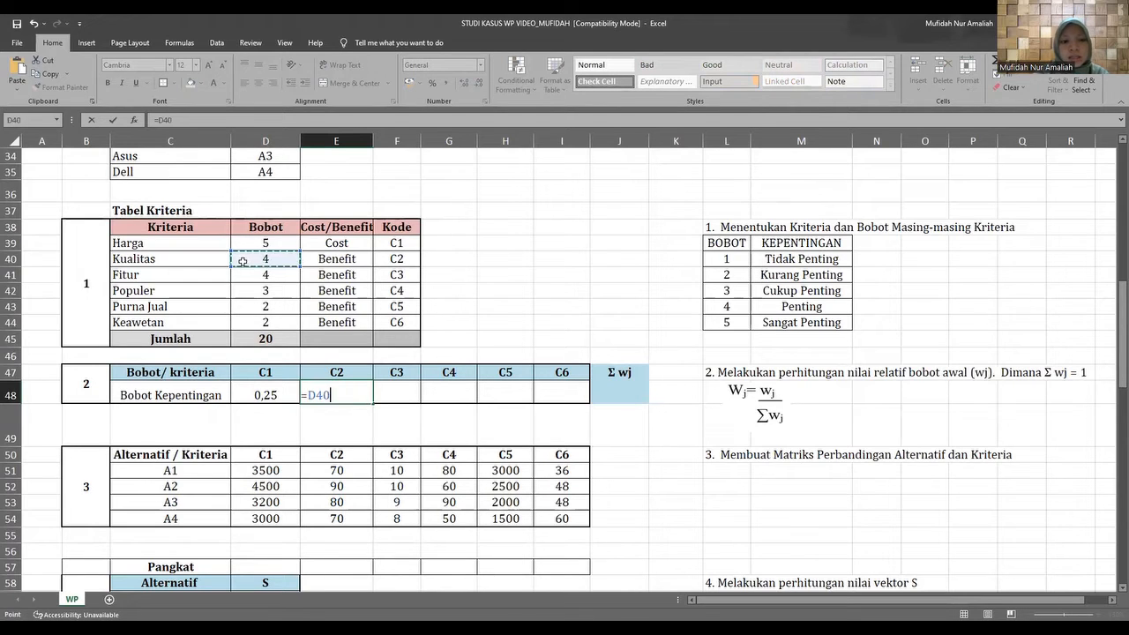
{"action": "type", "text": "/"}
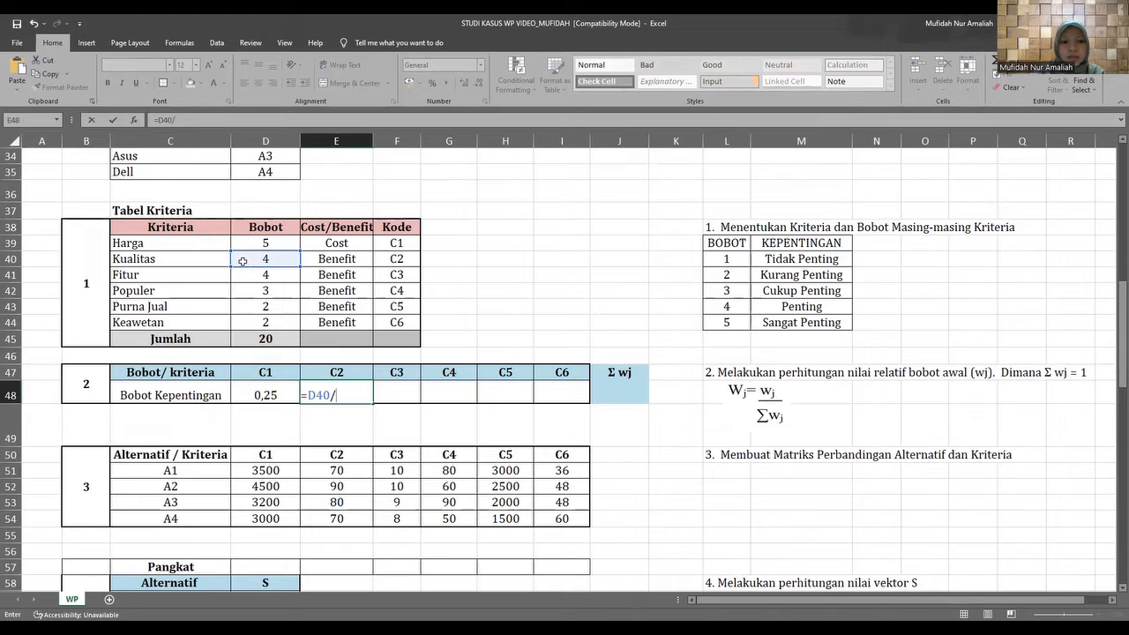
{"action": "left_click", "coordinate": [245, 339]}
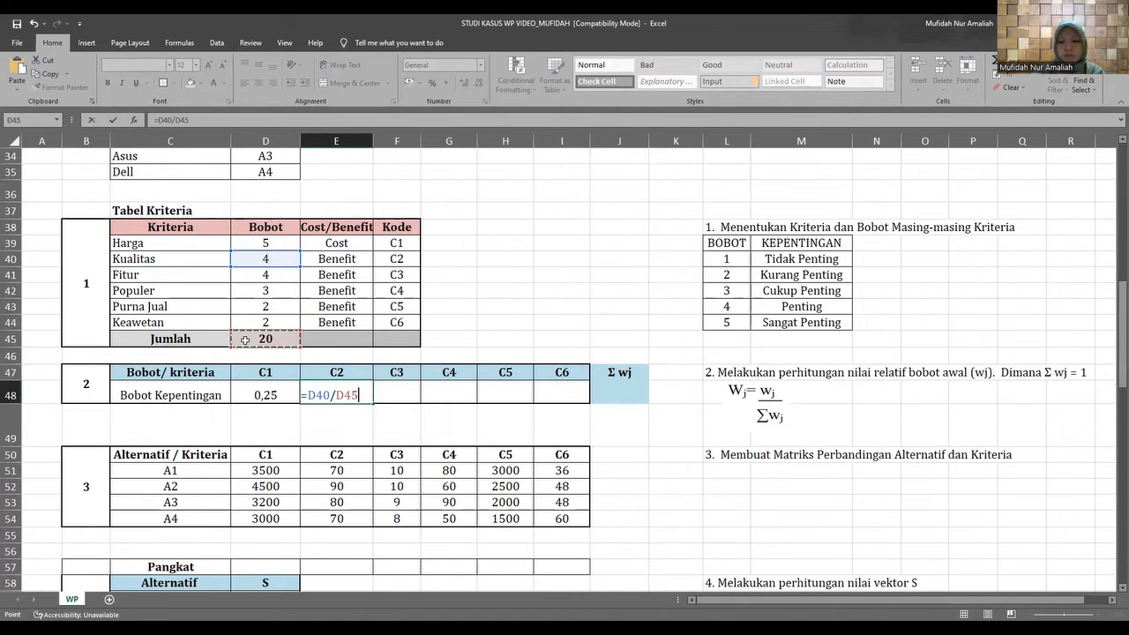
{"action": "key", "text": "Return"}
Calculate the Bobot Kepentingan for C3 in F48 by dividing Fitur's Bobot by the Jumlah, =D41/D45.
{"action": "left_click", "coordinate": [399, 393]}
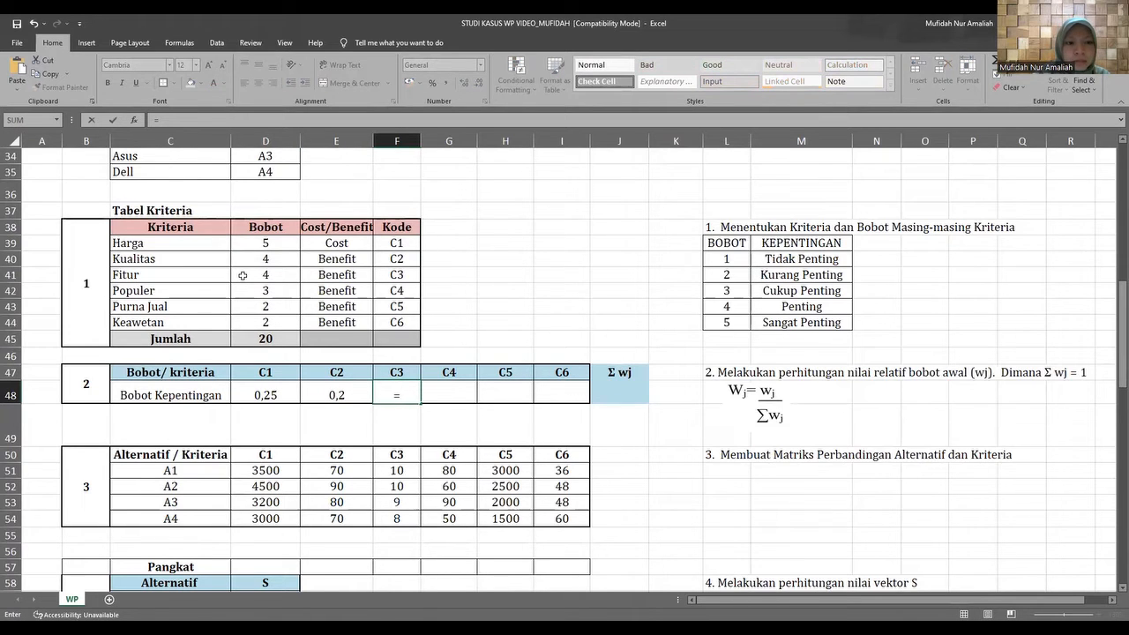
{"action": "left_click", "coordinate": [242, 275]}
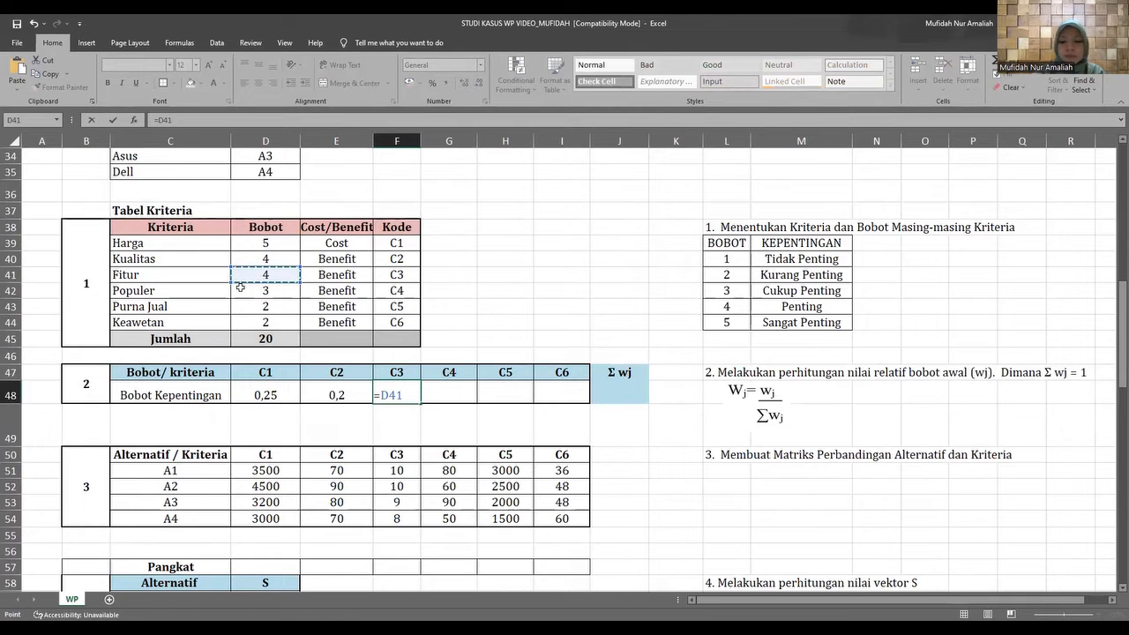
{"action": "type", "text": "/"}
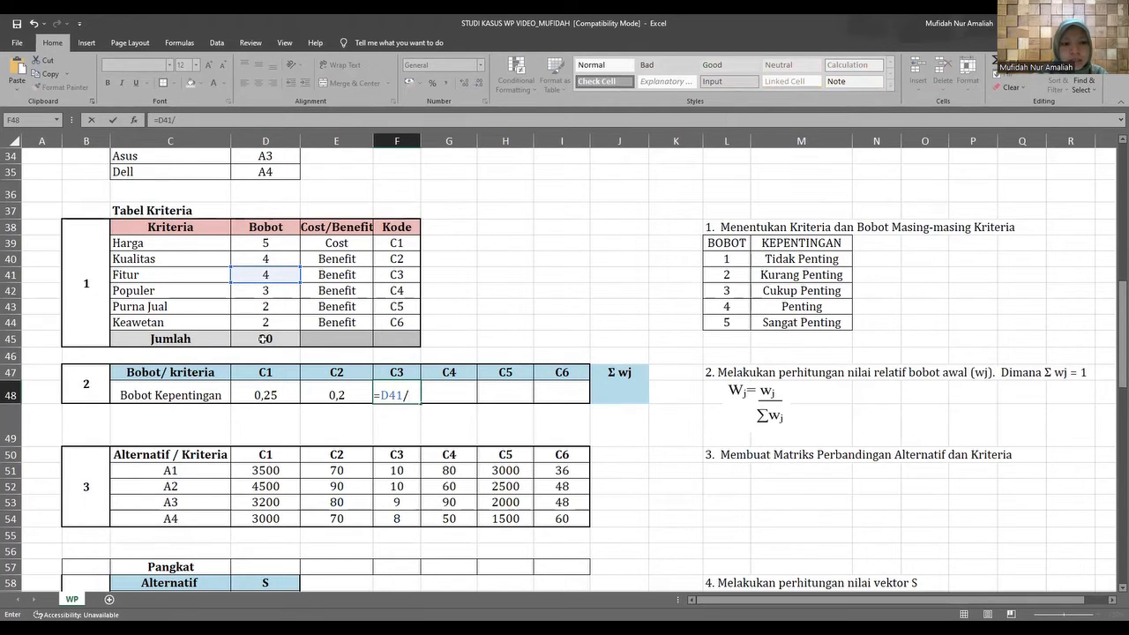
{"action": "left_click", "coordinate": [245, 338]}
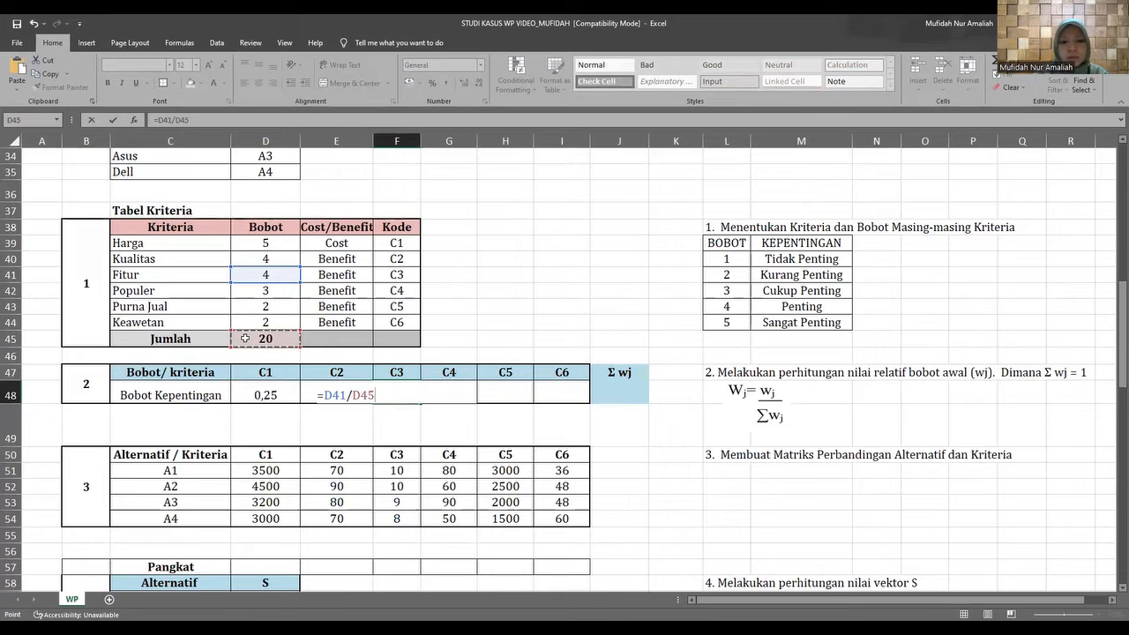
{"action": "key", "text": "Return"}
Calculate the Bobot Kepentingan for C4 in G48 by dividing Populer's Bobot by the Jumlah, =D42/D45.
{"action": "double_click", "coordinate": [440, 396]}
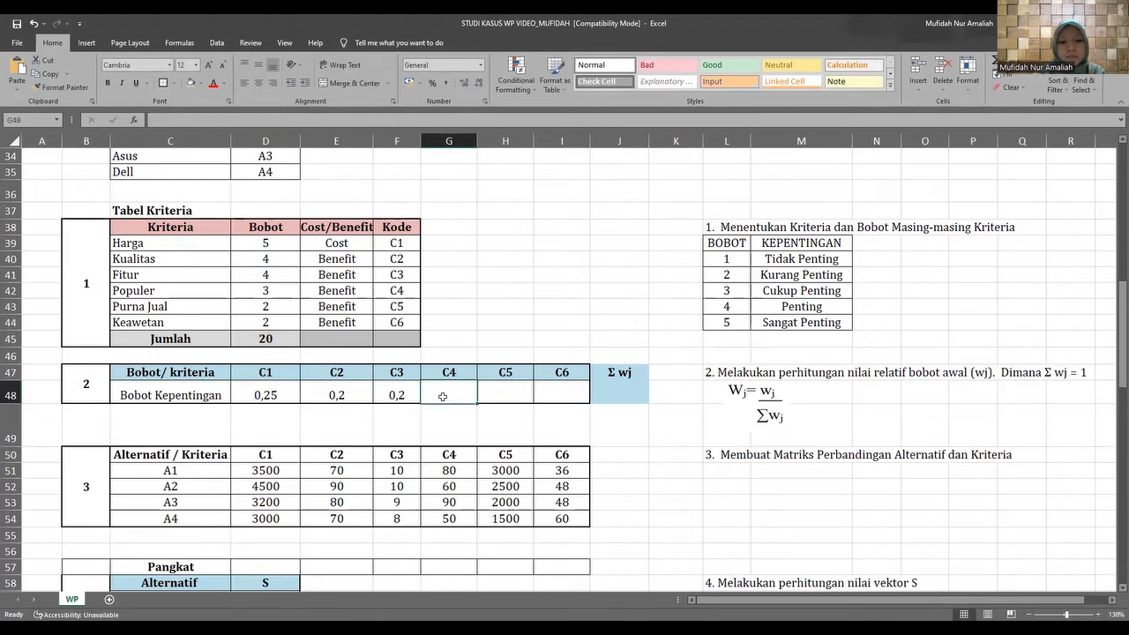
{"action": "type", "text": "="}
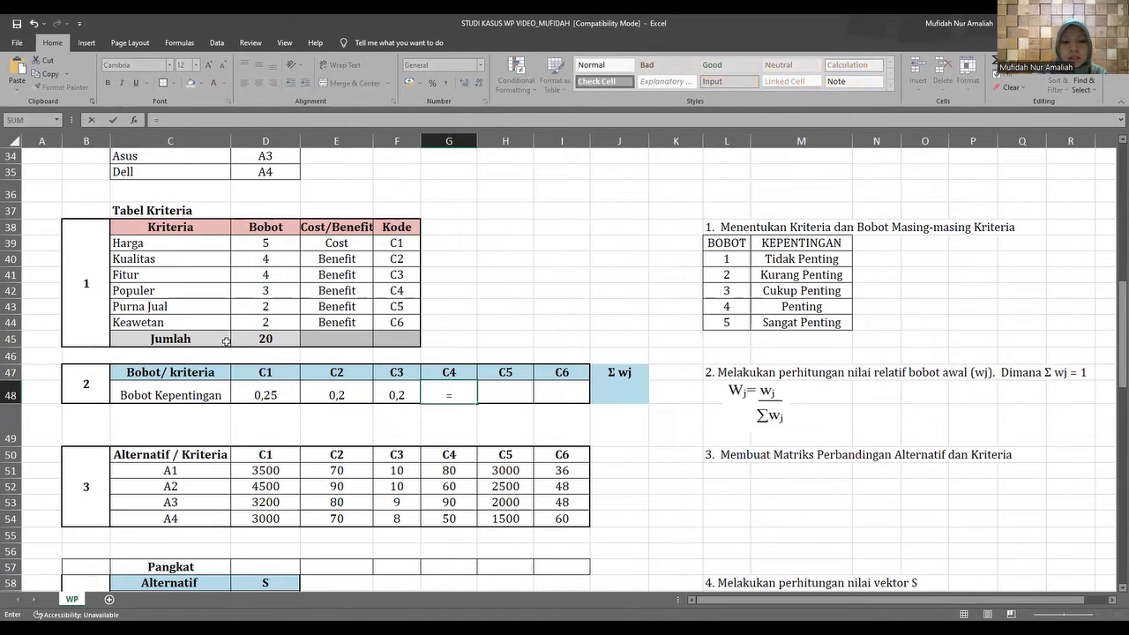
{"action": "left_click", "coordinate": [246, 290]}
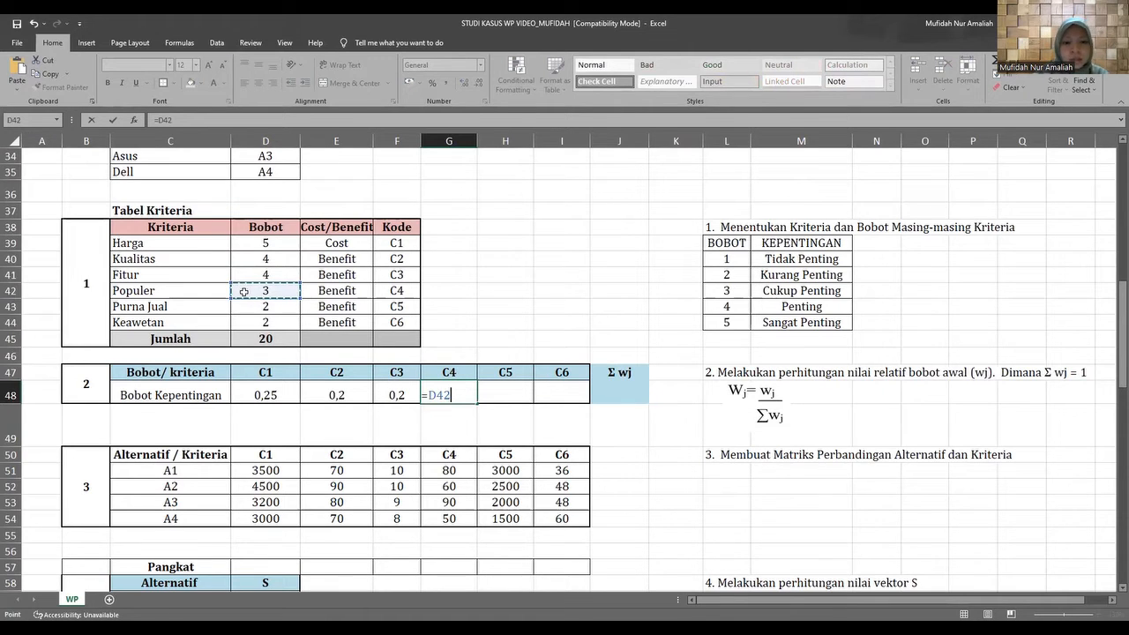
{"action": "type", "text": "/"}
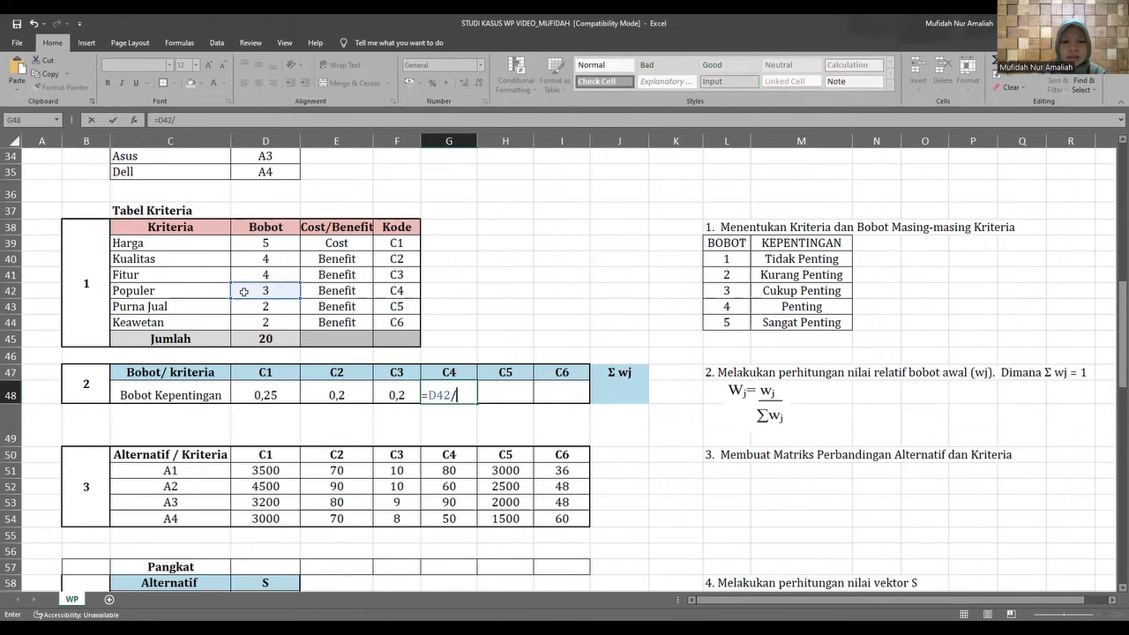
{"action": "left_click", "coordinate": [236, 340]}
{"action": "key", "text": "Return"}
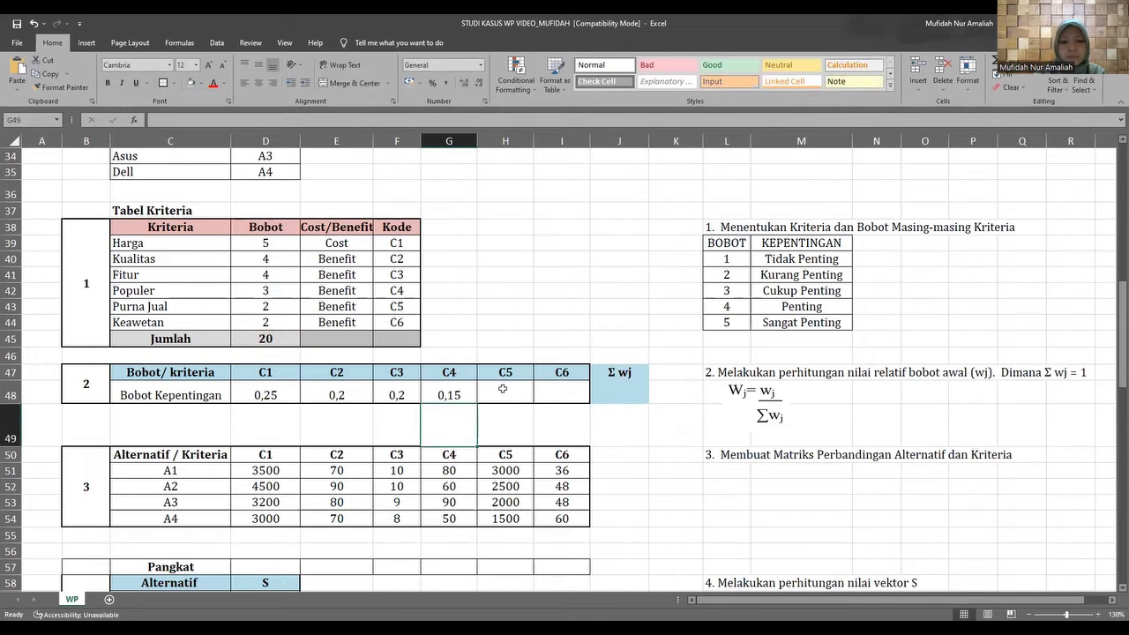
Calculate the Bobot Kepentingan for C5 in H48 by dividing Purna Jual's Bobot by the Jumlah, =D43/D45.
{"action": "left_click", "coordinate": [503, 388]}
{"action": "type", "text": "="}
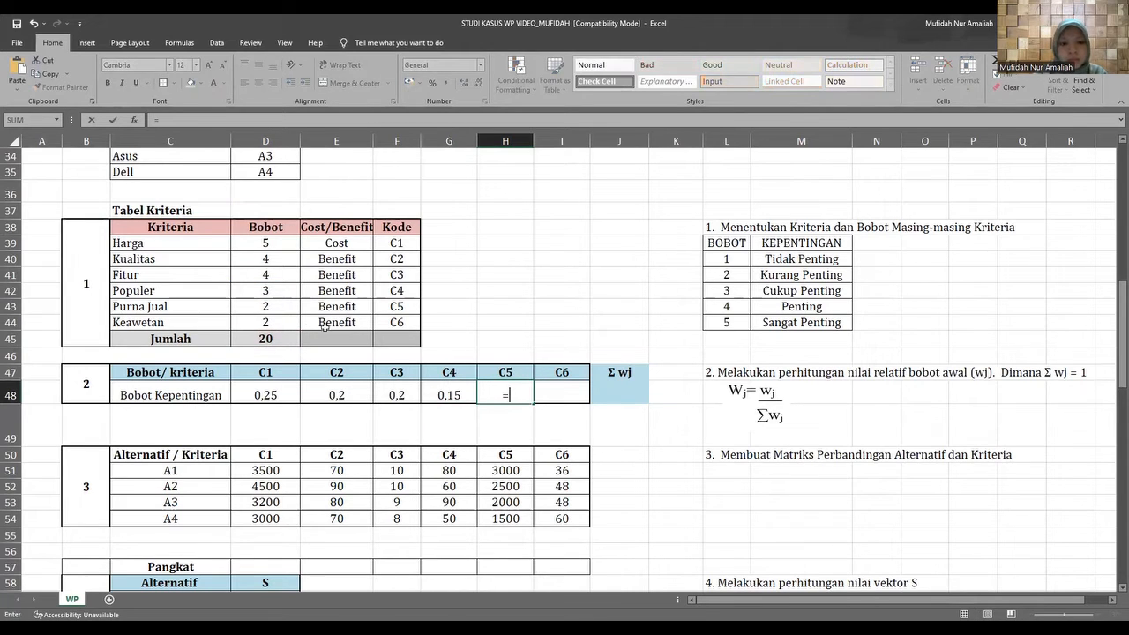
{"action": "left_click", "coordinate": [248, 307]}
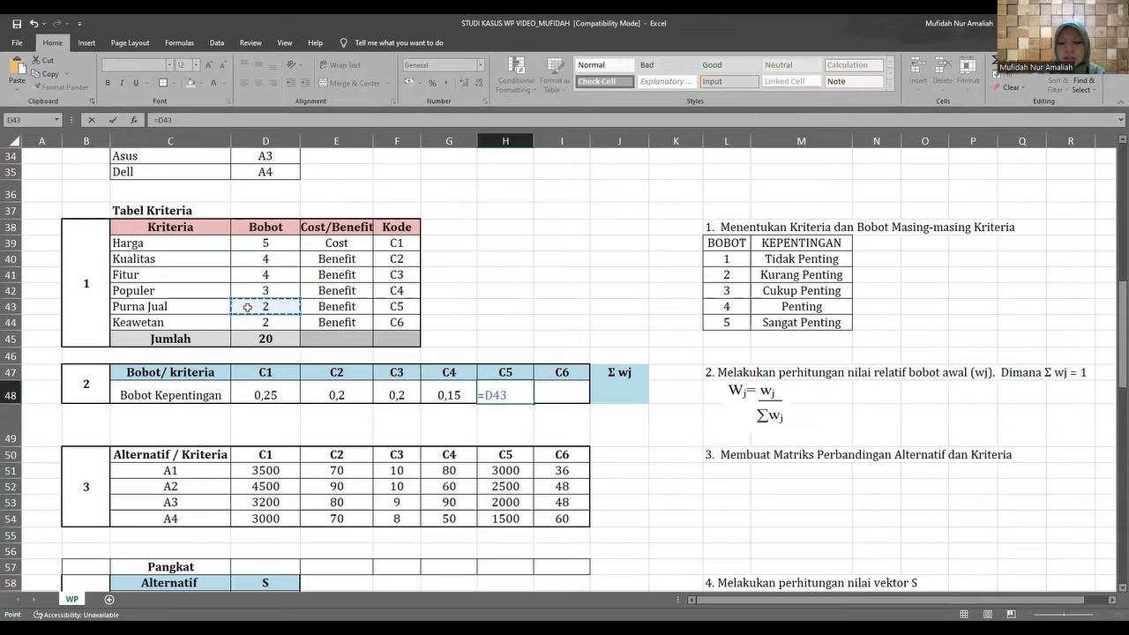
{"action": "type", "text": "/"}
{"action": "left_click", "coordinate": [243, 344]}
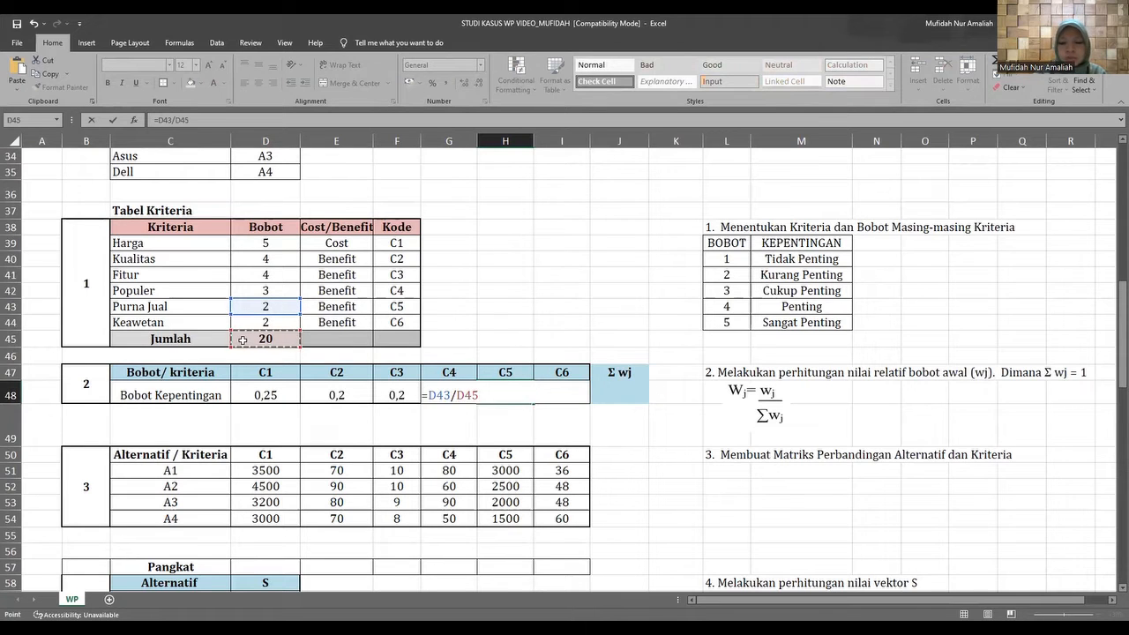
{"action": "key", "text": "Return"}
Calculate the Bobot Kepentingan for C6 in I48 by dividing Keawetan's Bobot by the Jumlah, =D44/D45.
{"action": "left_click", "coordinate": [560, 388]}
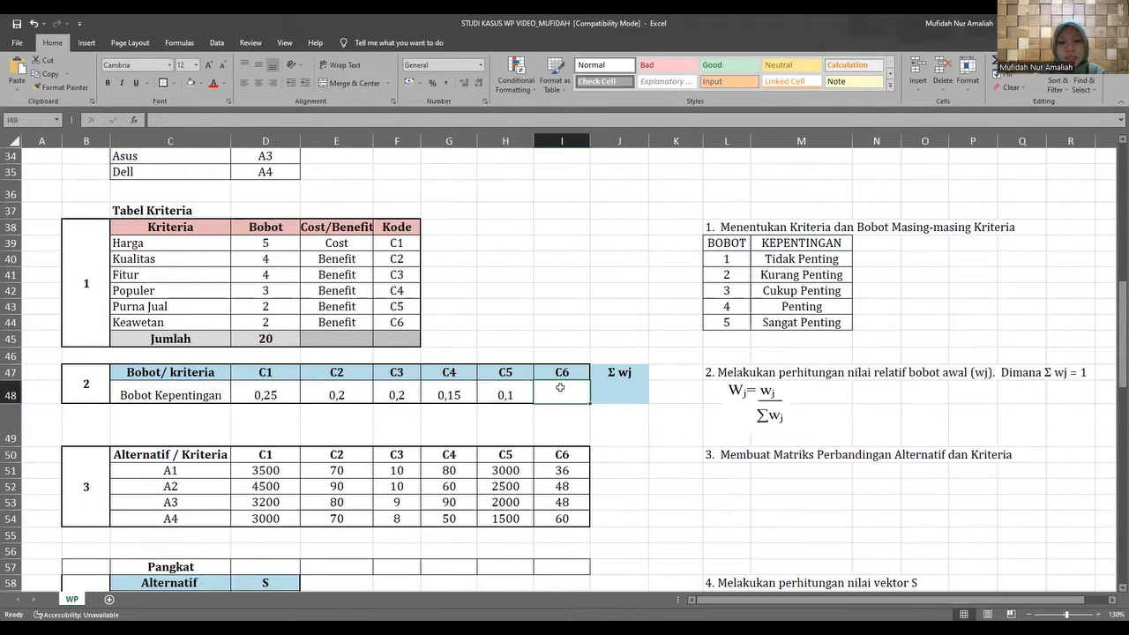
{"action": "type", "text": "="}
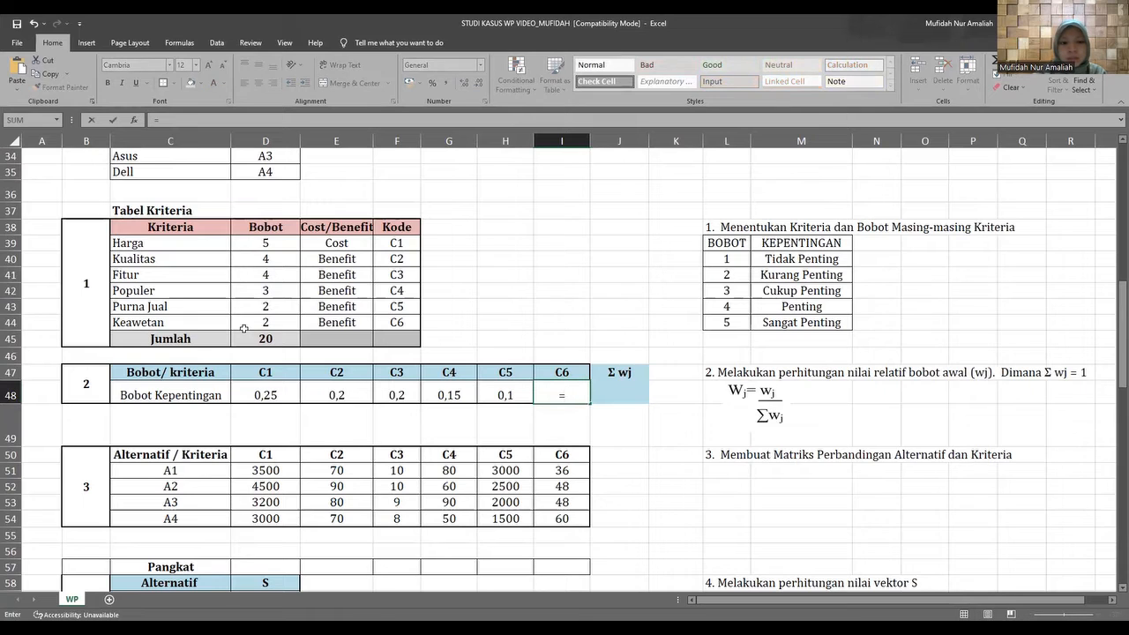
{"action": "left_click", "coordinate": [243, 330]}
{"action": "type", "text": "/"}
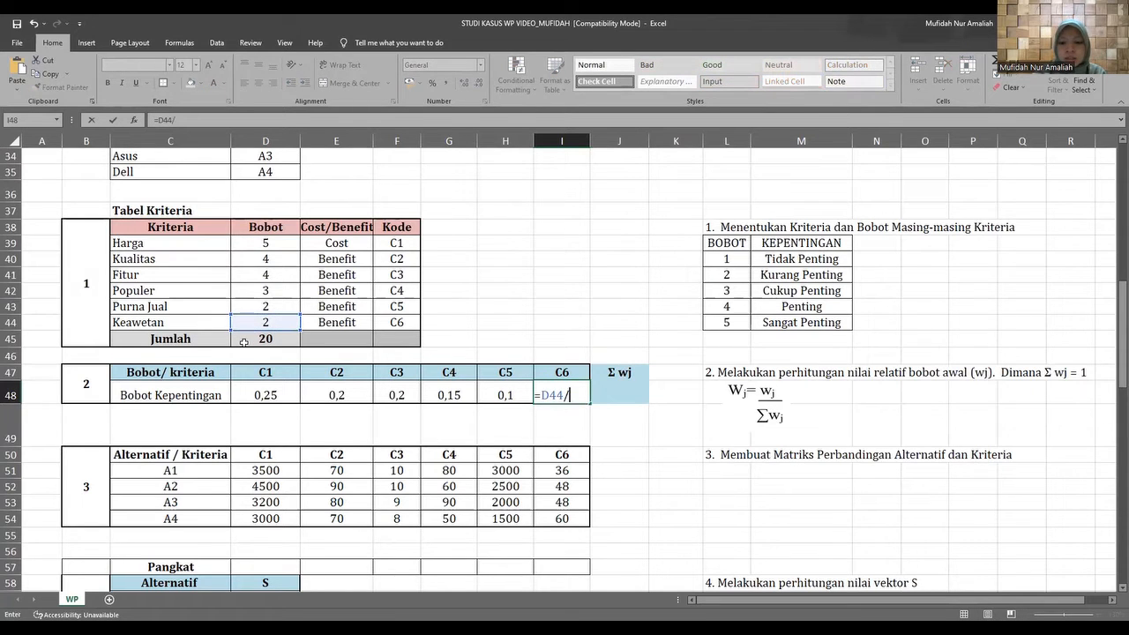
{"action": "left_click", "coordinate": [243, 341]}
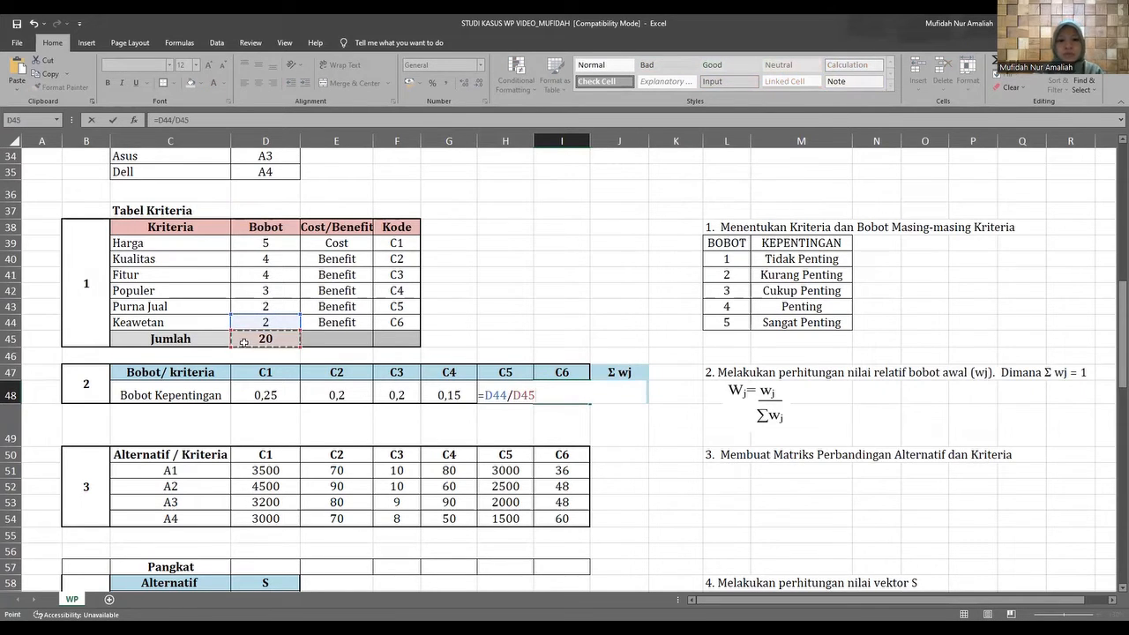
{"action": "key", "text": "Return"}
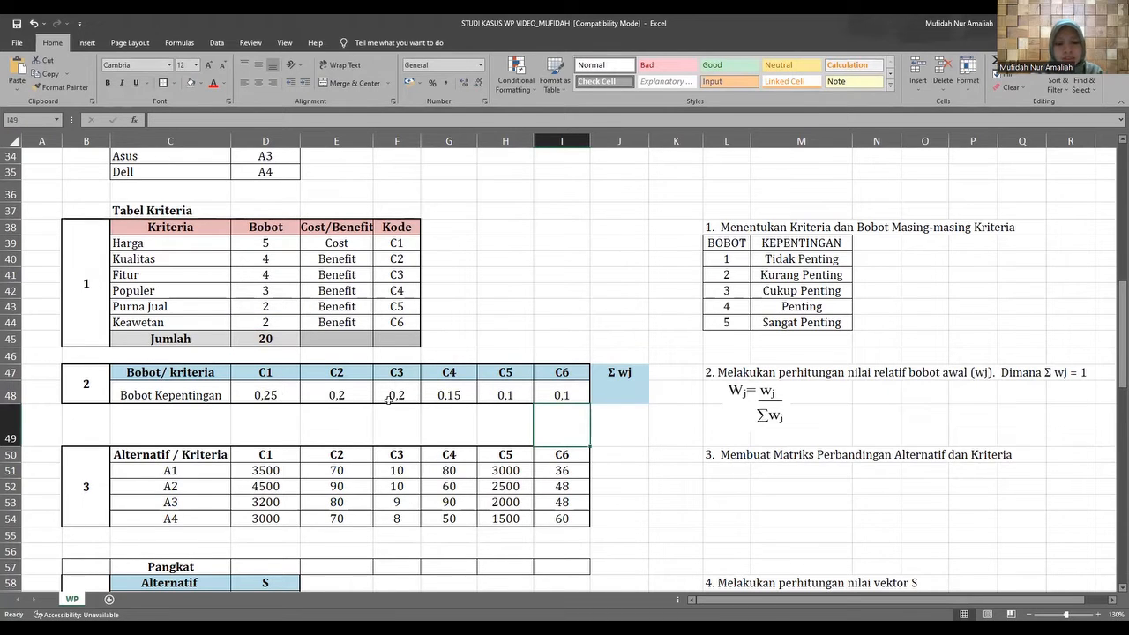
Total the Bobot Kepentingan of C1 to C6 under Σ wj in J48 with =SUM(D48:I48).
{"action": "left_click", "coordinate": [615, 391]}
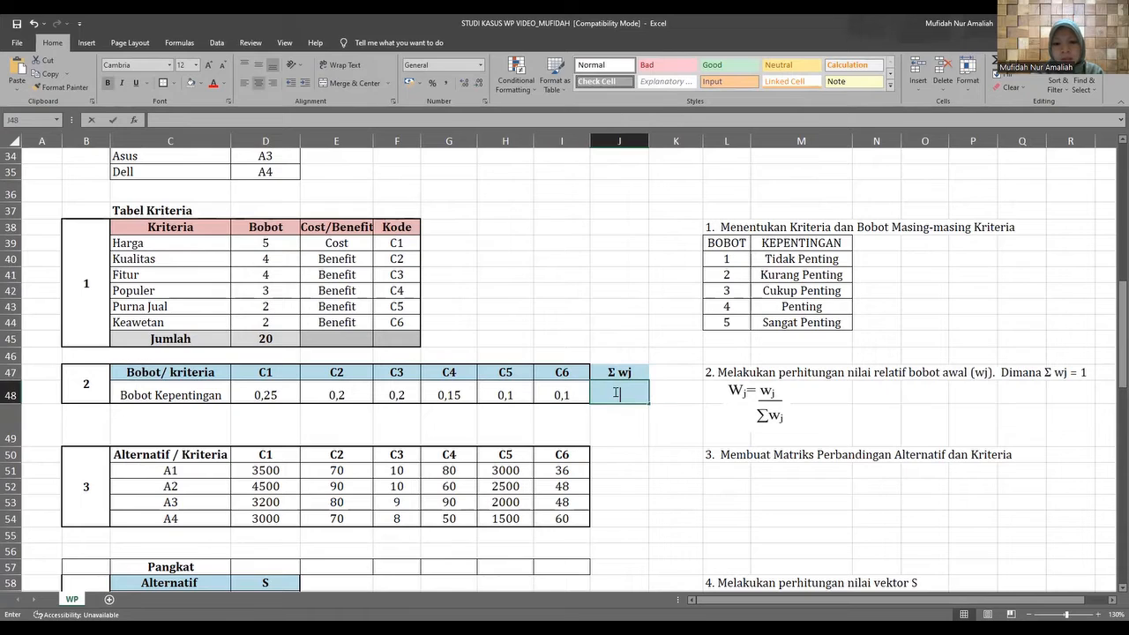
{"action": "type", "text": "="}
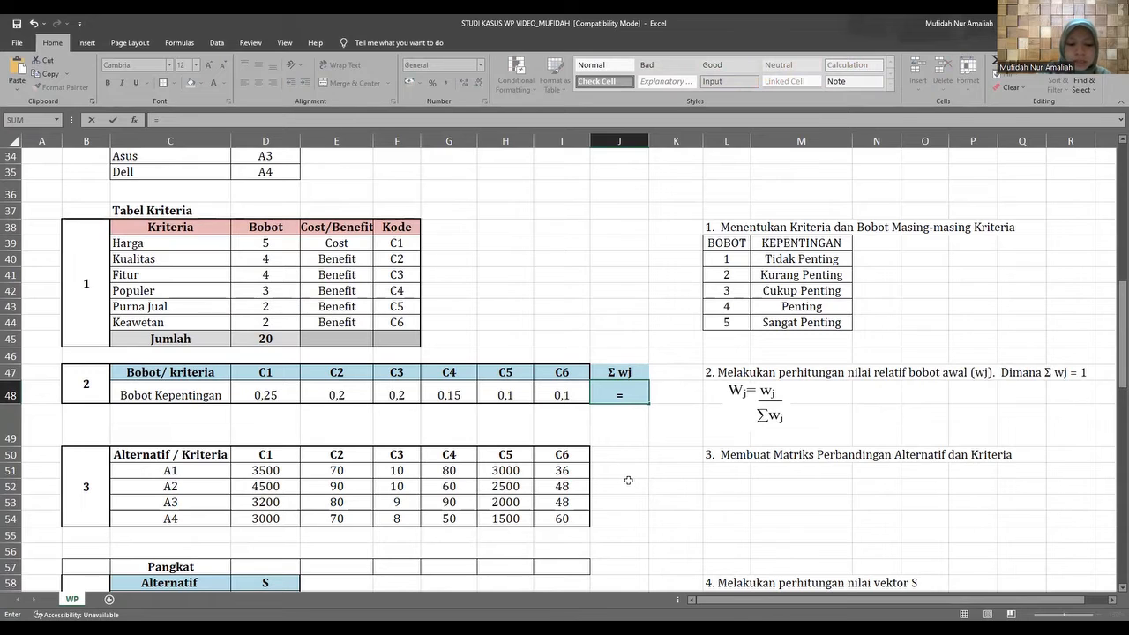
{"action": "type", "text": "sum("}
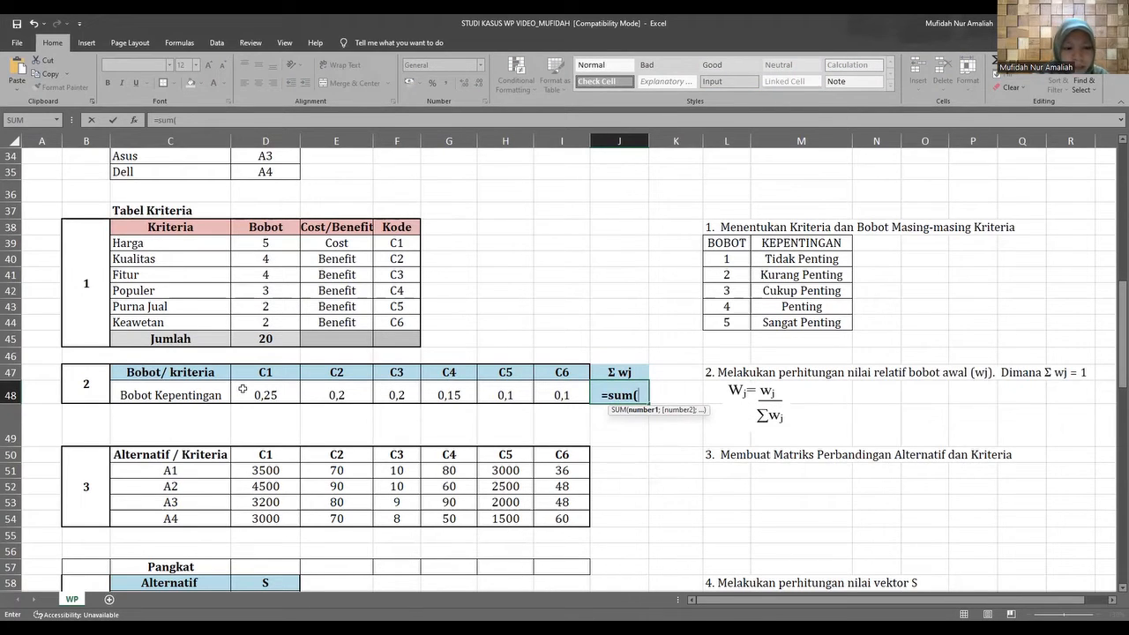
{"action": "left_click_drag", "start_coordinate": [242, 388], "coordinate": [369, 395]}
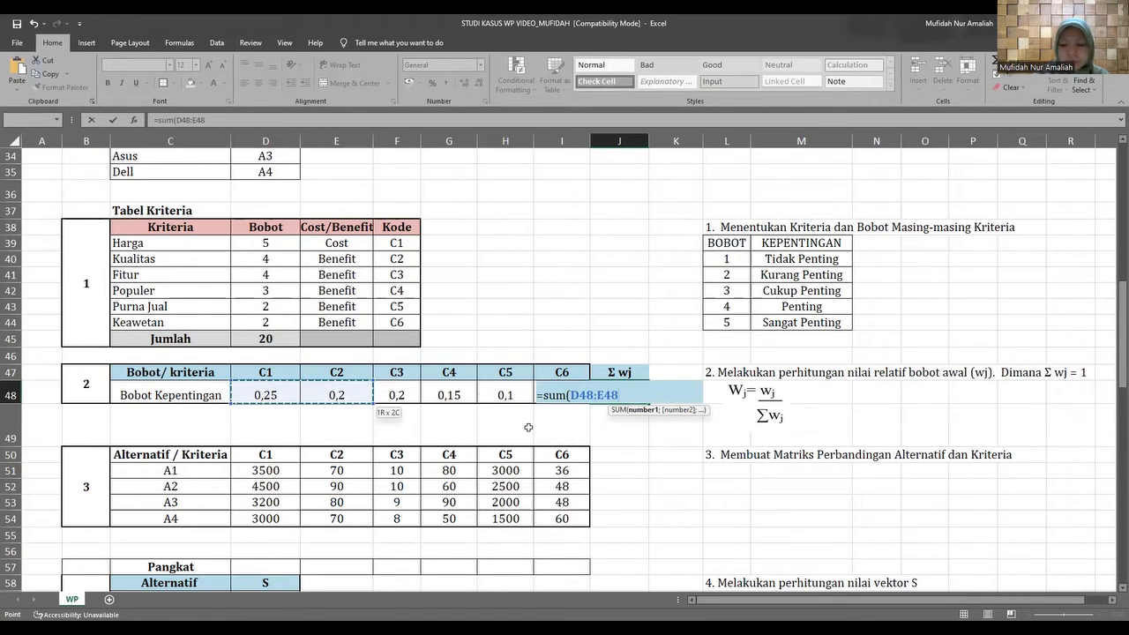
{"action": "key", "text": "shift+Right"}
{"action": "key", "text": "shift+Right"}
{"action": "key", "text": "shift+Right"}
{"action": "key", "text": "shift+Right"}
{"action": "type", "text": ")"}
{"action": "key", "text": "Return"}
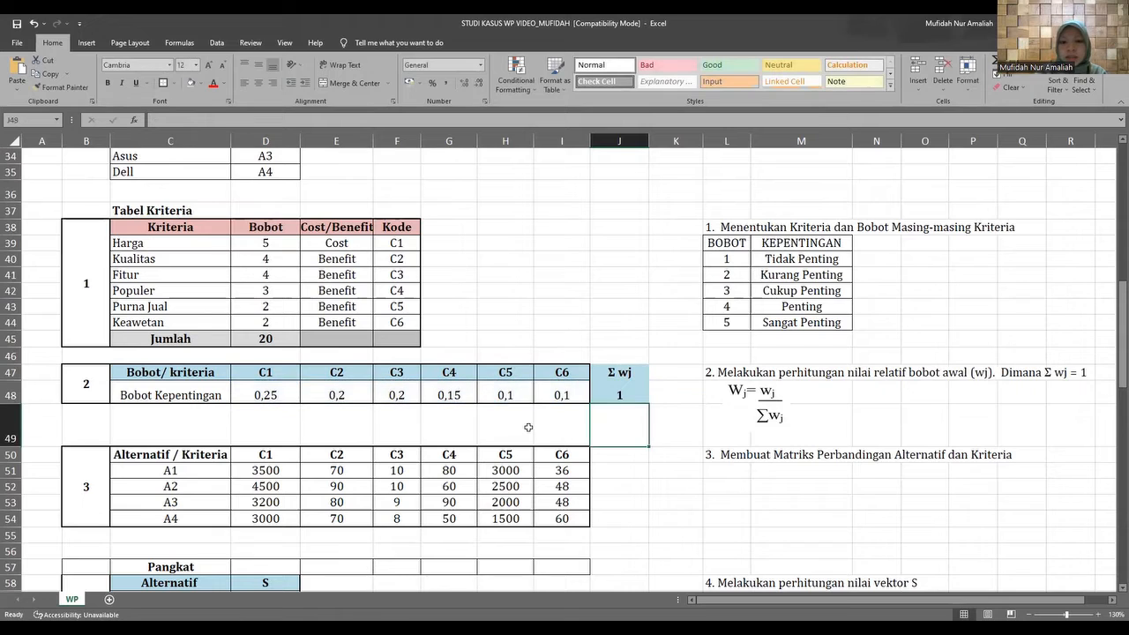
{"action": "left_click", "coordinate": [602, 395]}
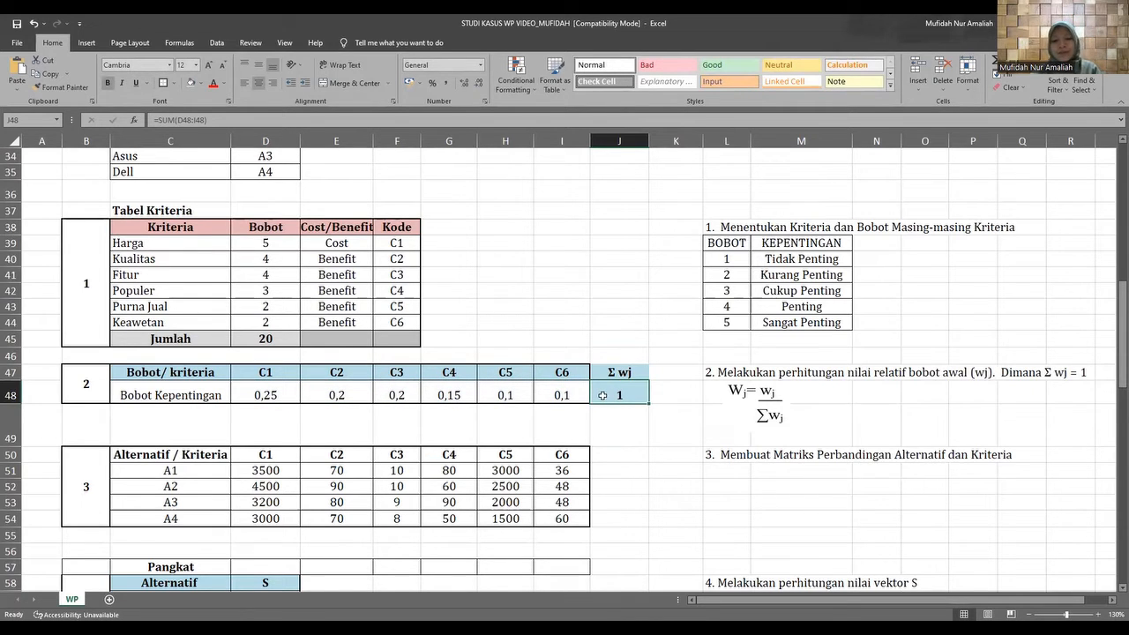
Examine the Alternatif / Kriteria matrix across C1 to C6 and compare it with the case study's rating table.
{"action": "scroll", "coordinate": [546, 423], "scroll_direction": "down", "scroll_amount": 2}
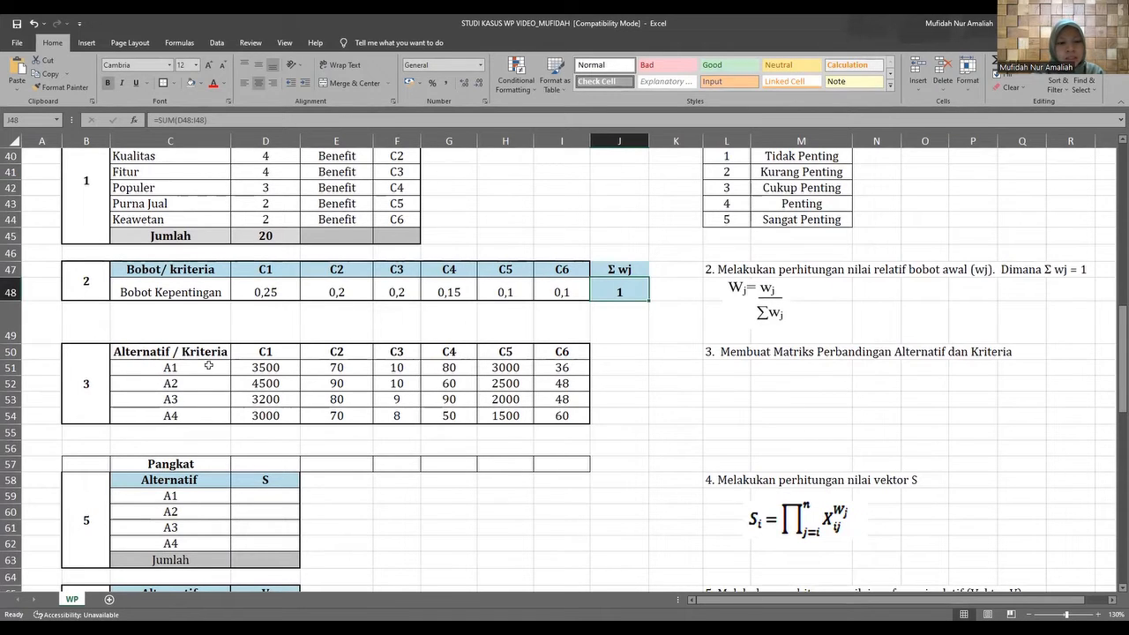
{"action": "left_click", "coordinate": [275, 353]}
{"action": "left_click", "coordinate": [332, 357]}
{"action": "left_click", "coordinate": [392, 354]}
{"action": "left_click", "coordinate": [467, 353]}
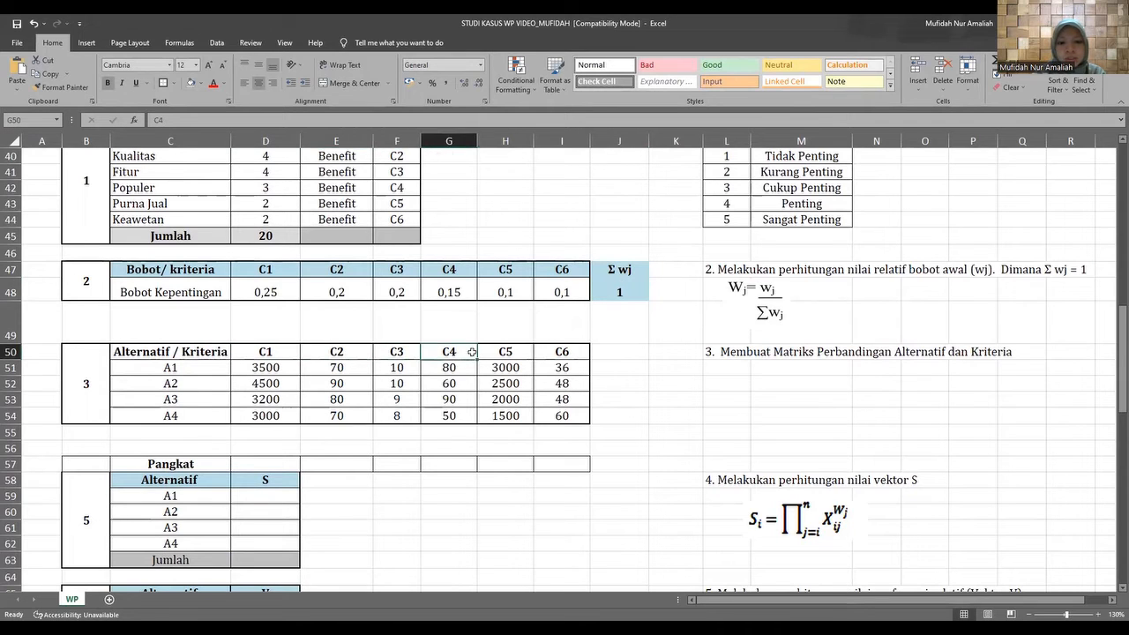
{"action": "left_click", "coordinate": [496, 355]}
{"action": "left_click", "coordinate": [562, 349]}
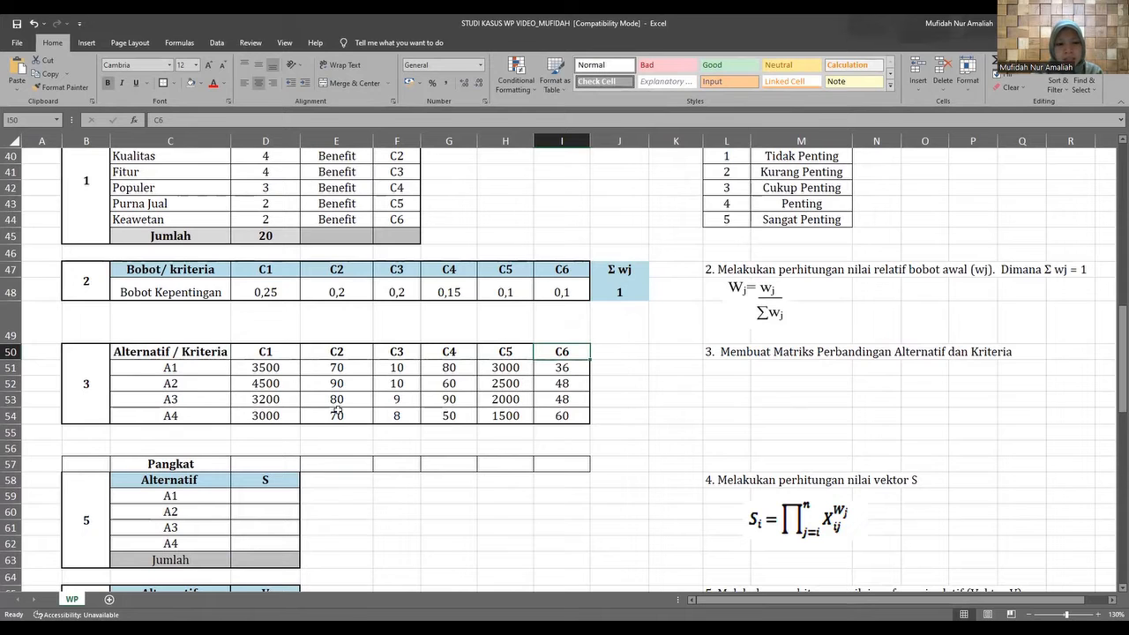
{"action": "scroll", "coordinate": [420, 381], "scroll_direction": "up", "scroll_amount": 12}
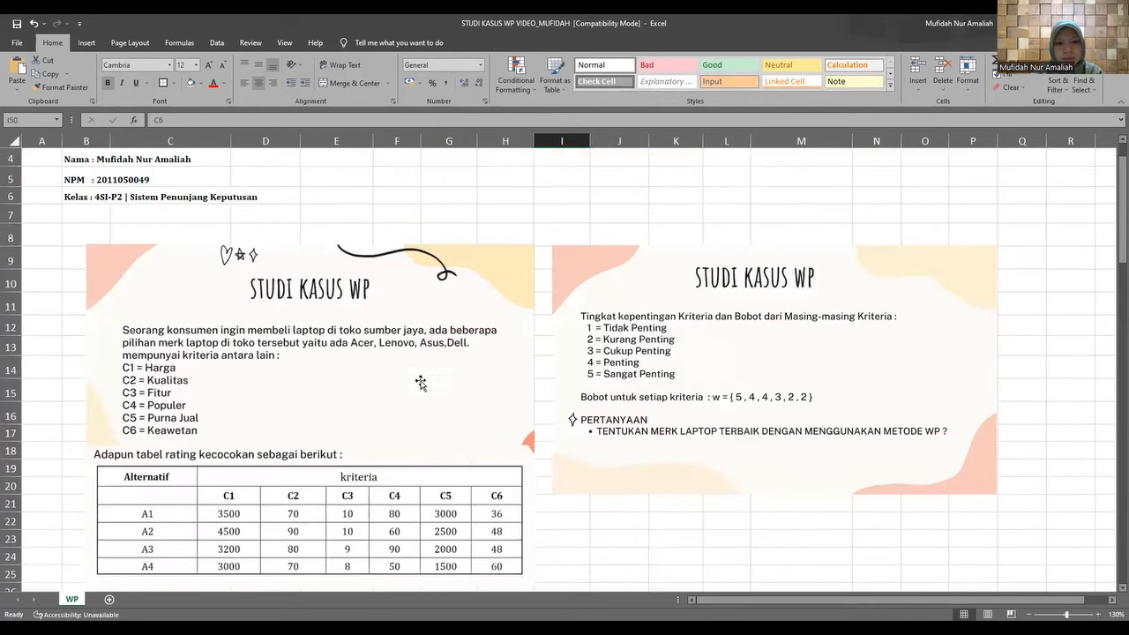
{"action": "scroll", "coordinate": [309, 494], "scroll_direction": "down", "scroll_amount": 8}
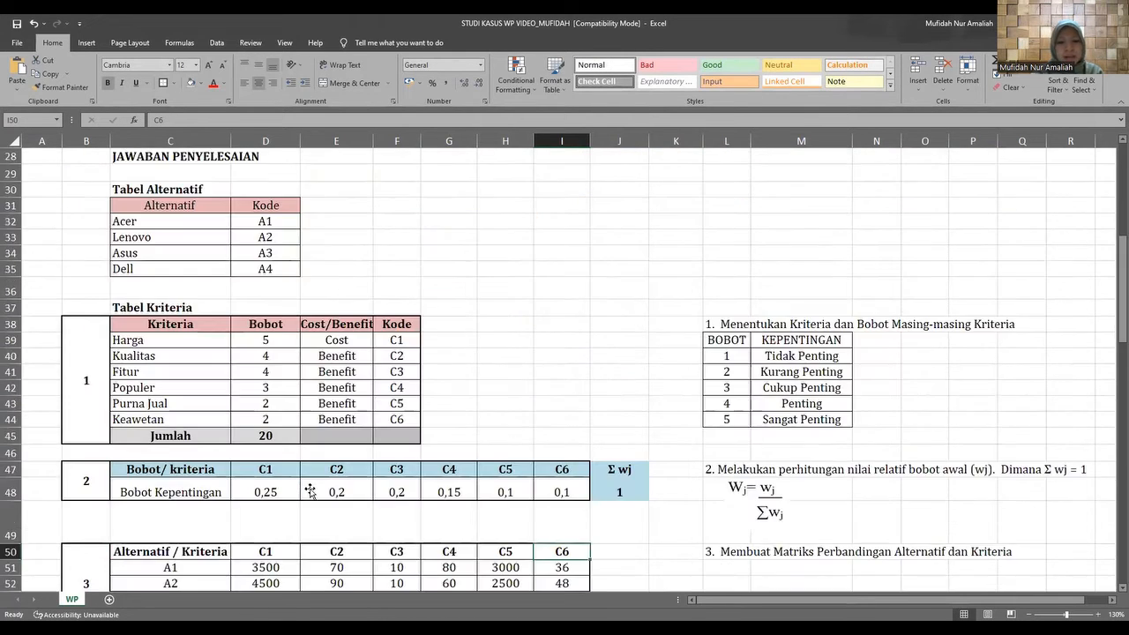
{"action": "scroll", "coordinate": [310, 491], "scroll_direction": "down", "scroll_amount": 7}
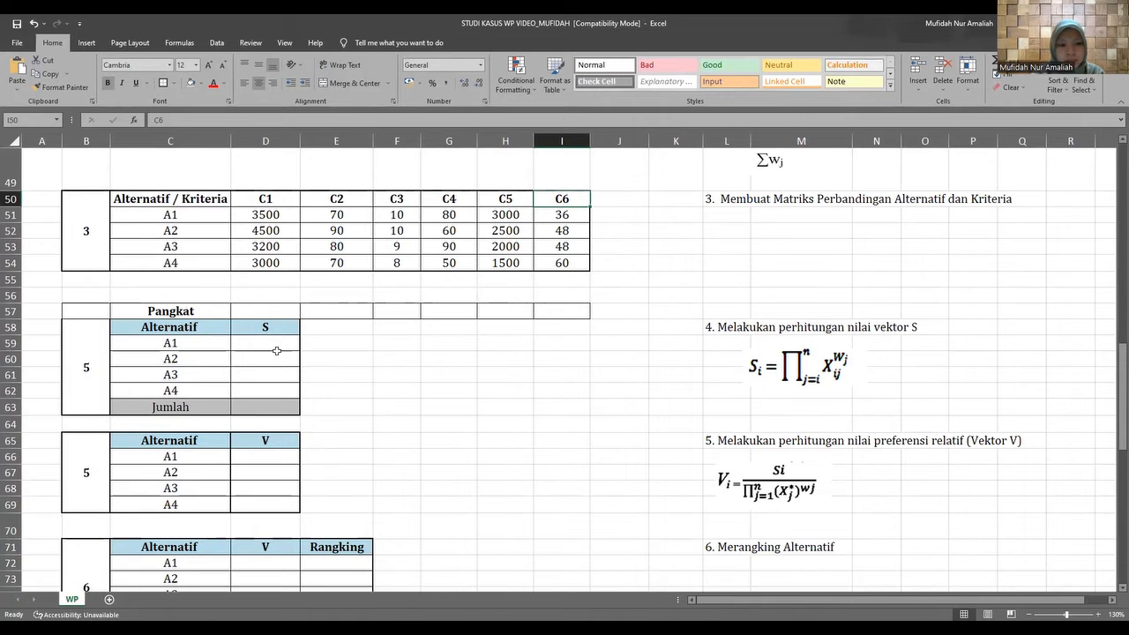
Calculate the Pangkat for the cost criterion C1 in D57 by multiplying its Bobot Kepentingan by -1, =D48*-1.
{"action": "left_click", "coordinate": [216, 311]}
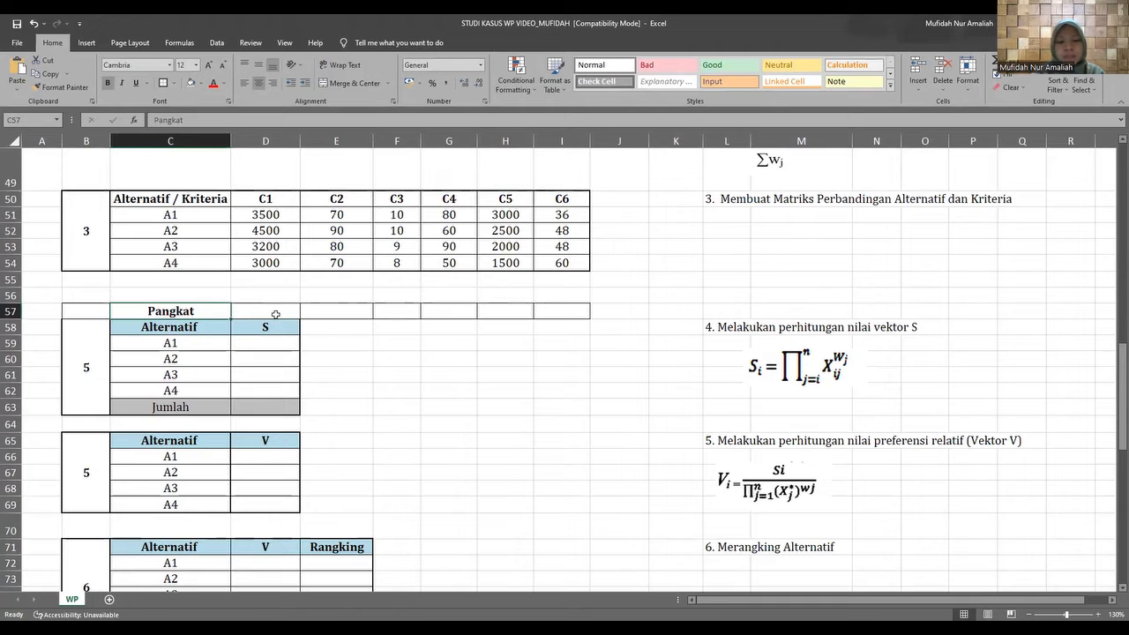
{"action": "scroll", "coordinate": [273, 314], "scroll_direction": "up", "scroll_amount": 1}
{"action": "scroll", "coordinate": [270, 371], "scroll_direction": "up", "scroll_amount": 1}
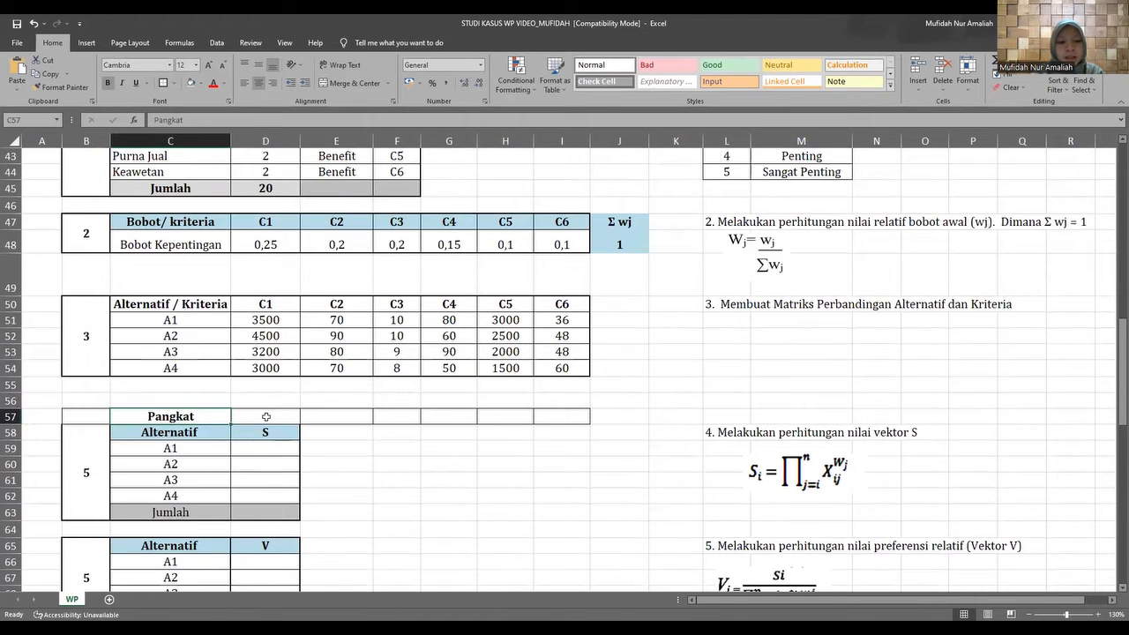
{"action": "left_click", "coordinate": [266, 416]}
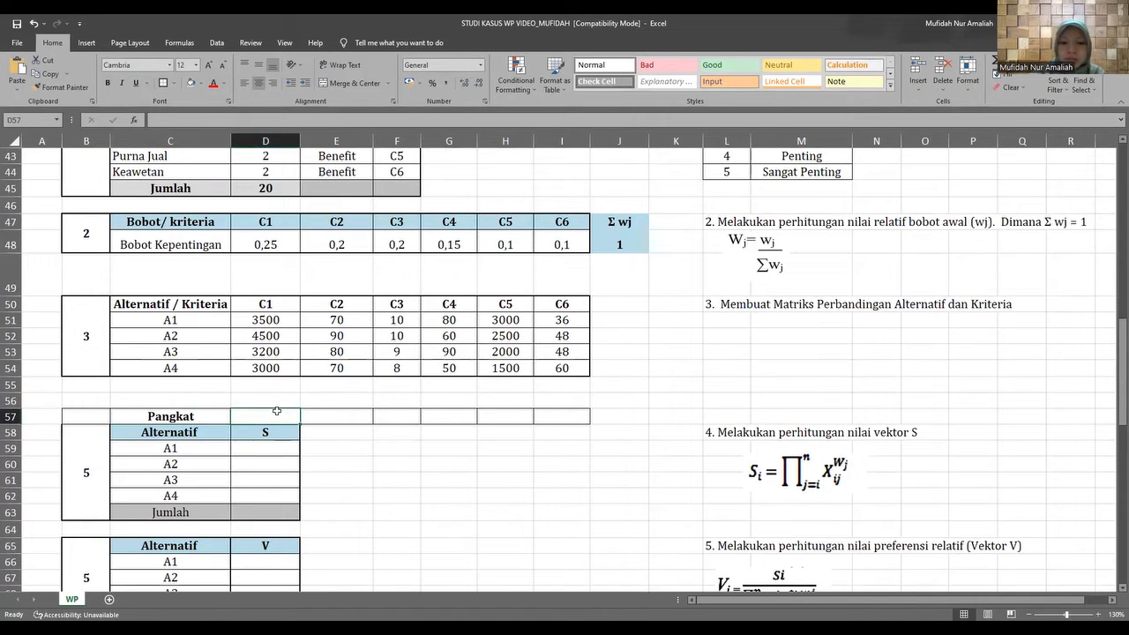
{"action": "type", "text": "="}
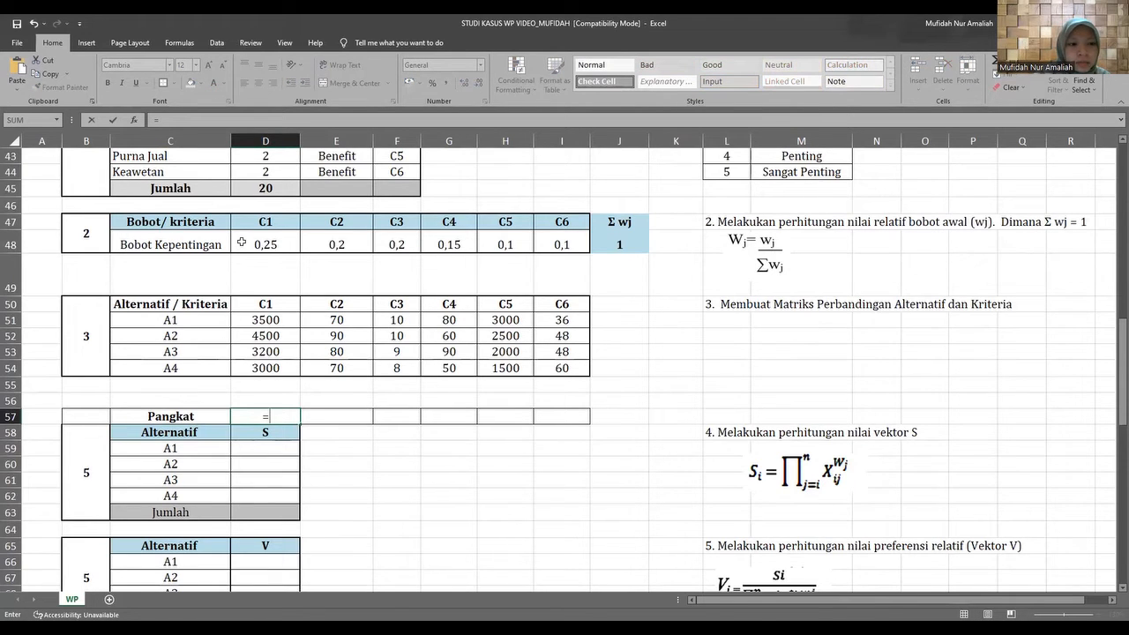
{"action": "left_click", "coordinate": [246, 240]}
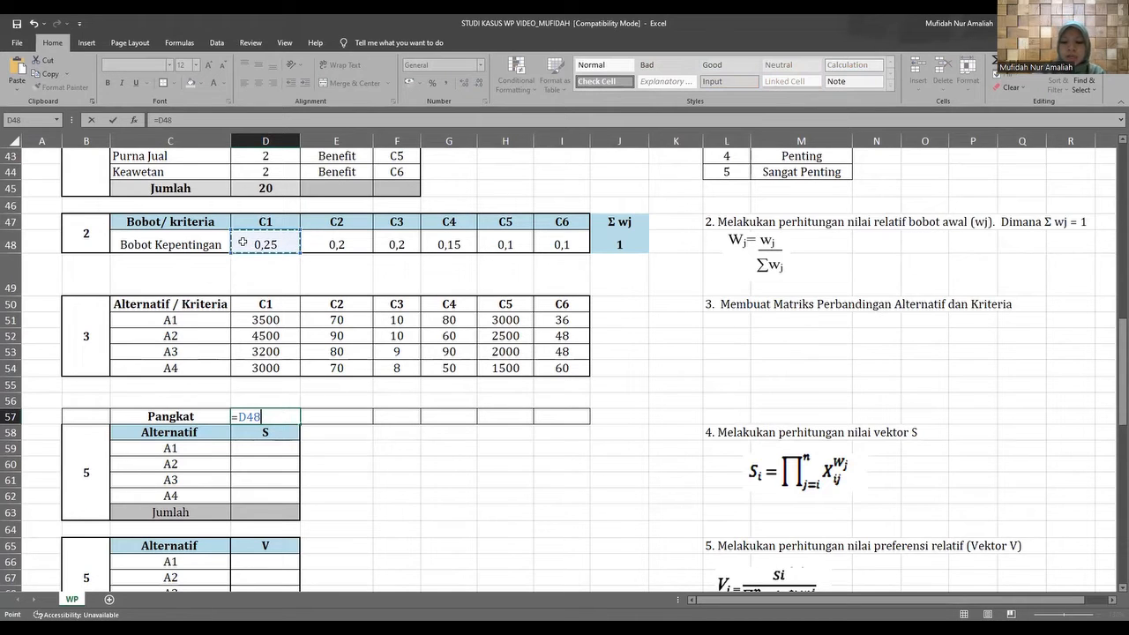
{"action": "type", "text": "*"}
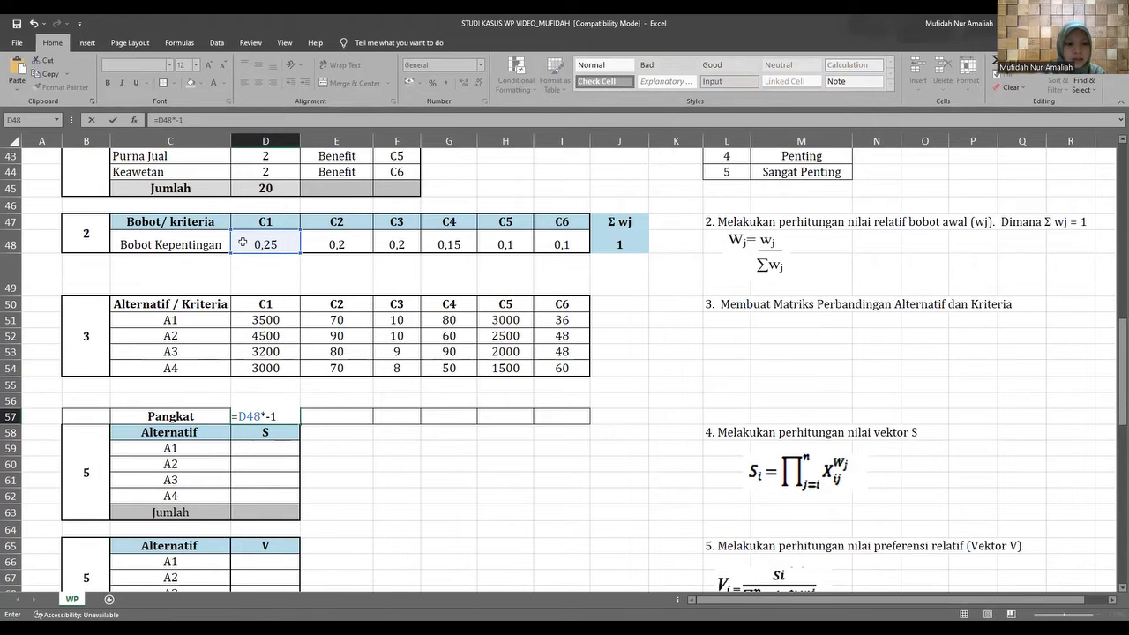
{"action": "scroll", "coordinate": [269, 388], "scroll_direction": "up", "scroll_amount": 3}
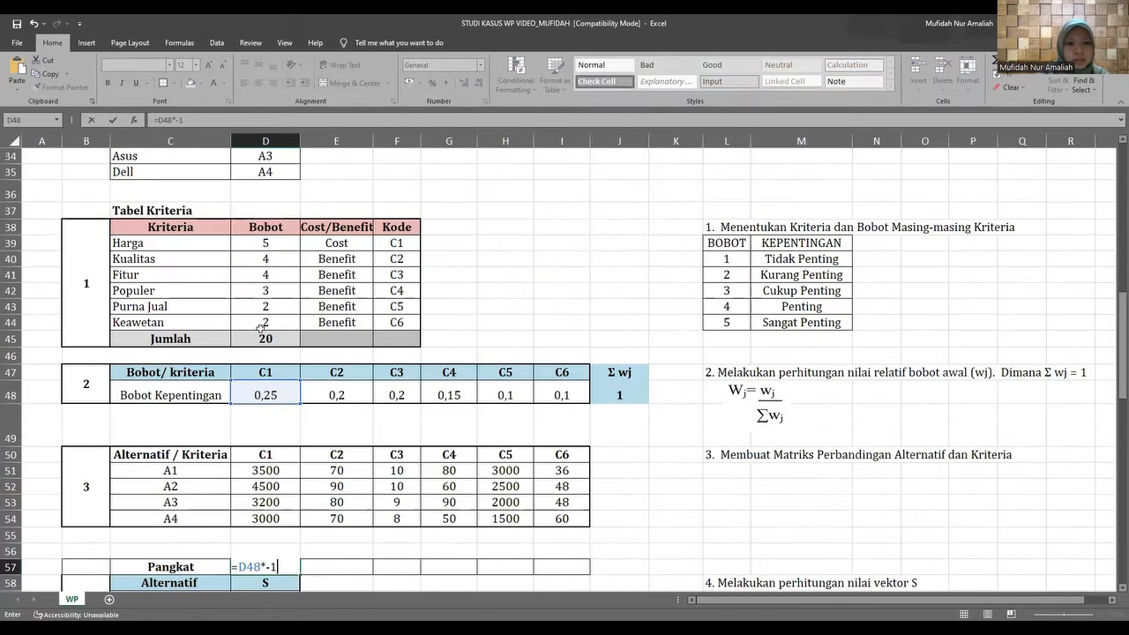
{"action": "scroll", "coordinate": [260, 328], "scroll_direction": "up", "scroll_amount": 1}
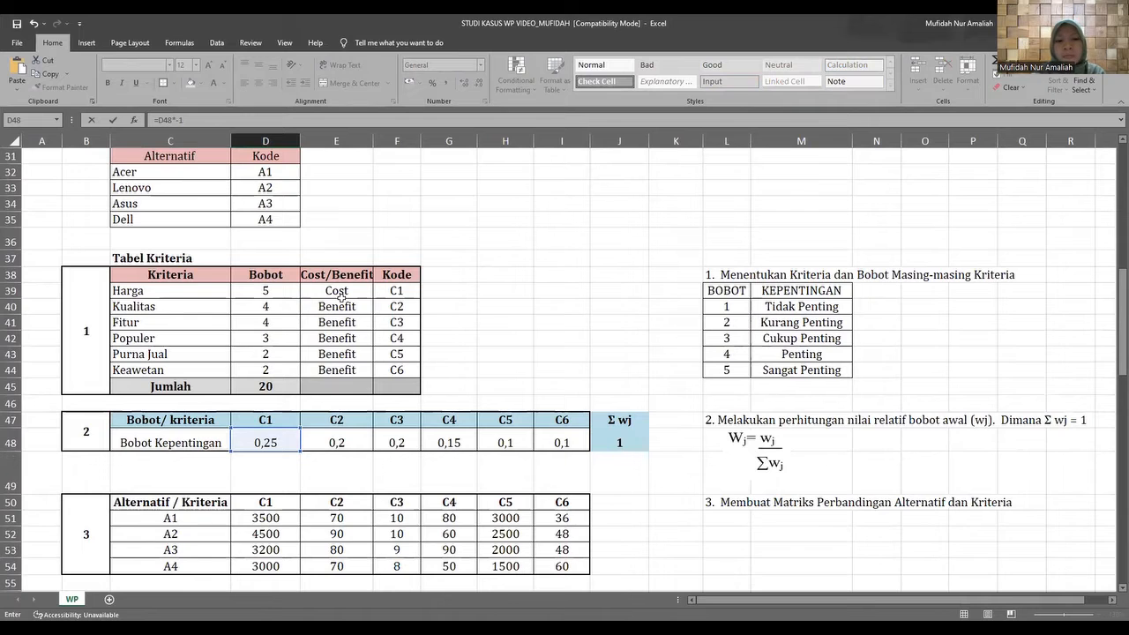
{"action": "scroll", "coordinate": [309, 299], "scroll_direction": "down", "scroll_amount": 1}
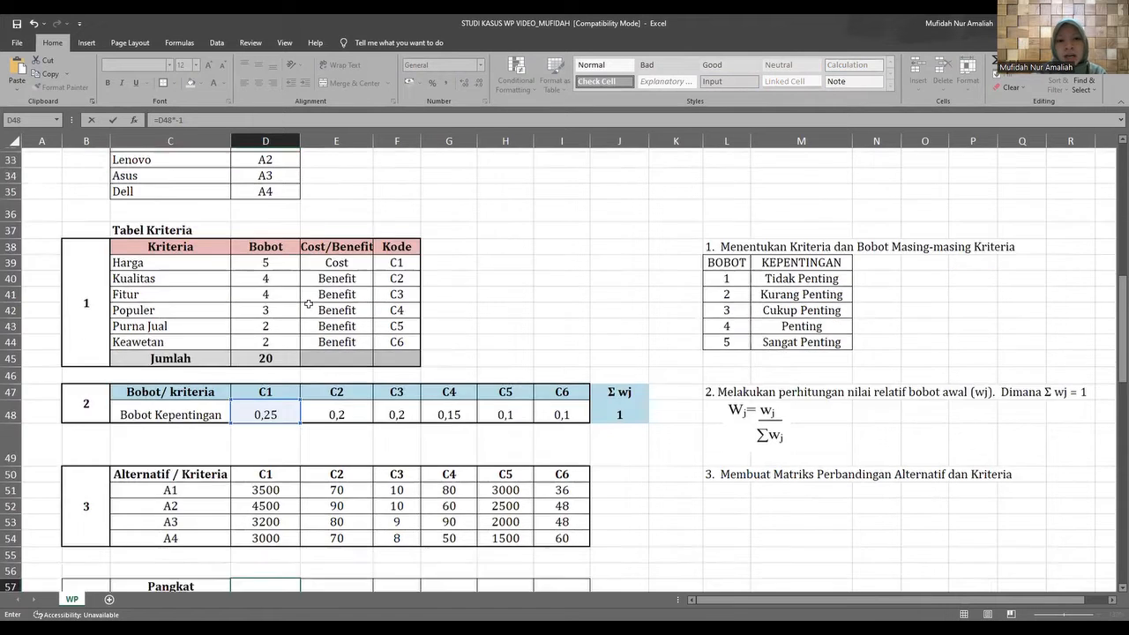
{"action": "scroll", "coordinate": [309, 303], "scroll_direction": "down", "scroll_amount": 3}
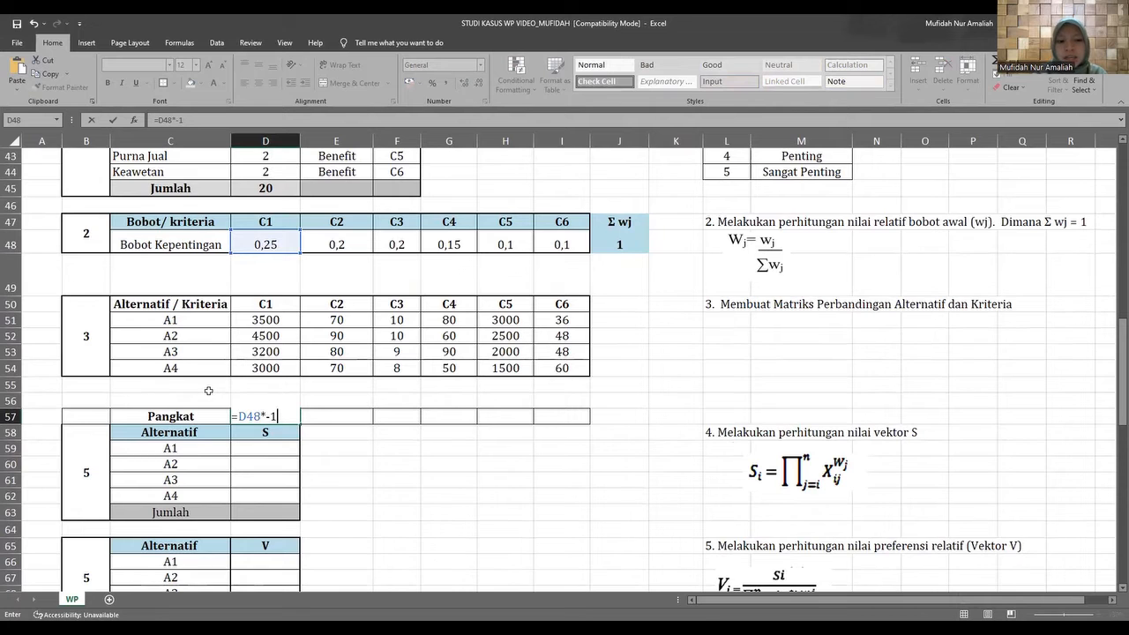
{"action": "key", "text": "Return"}
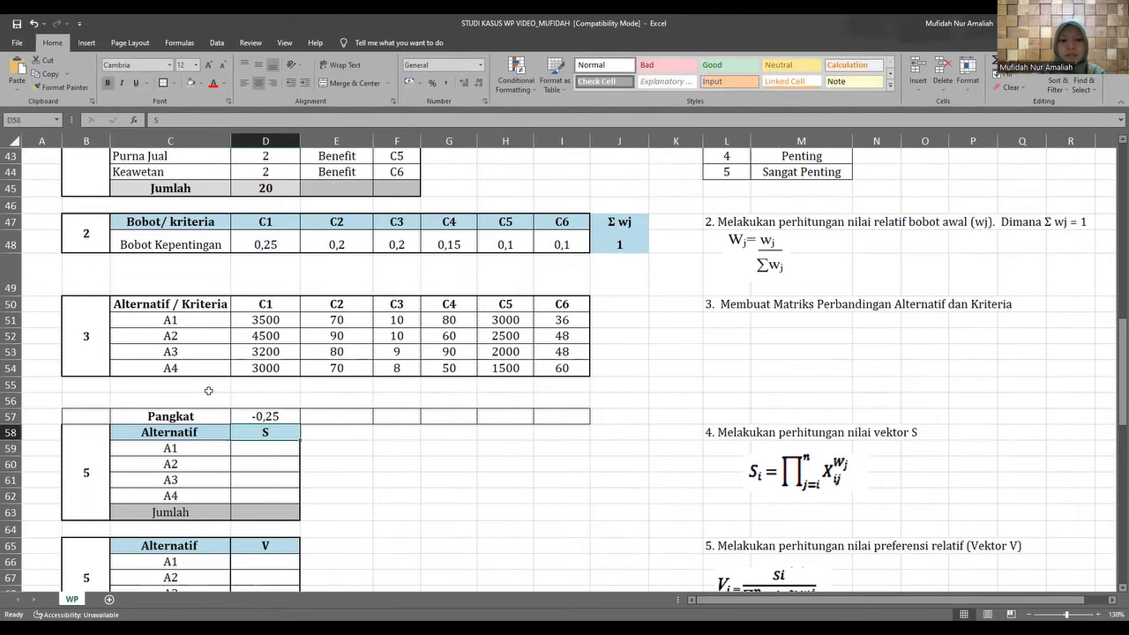
Calculate the Pangkat for the benefit criterion C2 in E57 by multiplying its Bobot Kepentingan by 1, =E48*1.
{"action": "scroll", "coordinate": [348, 431], "scroll_direction": "up", "scroll_amount": 1}
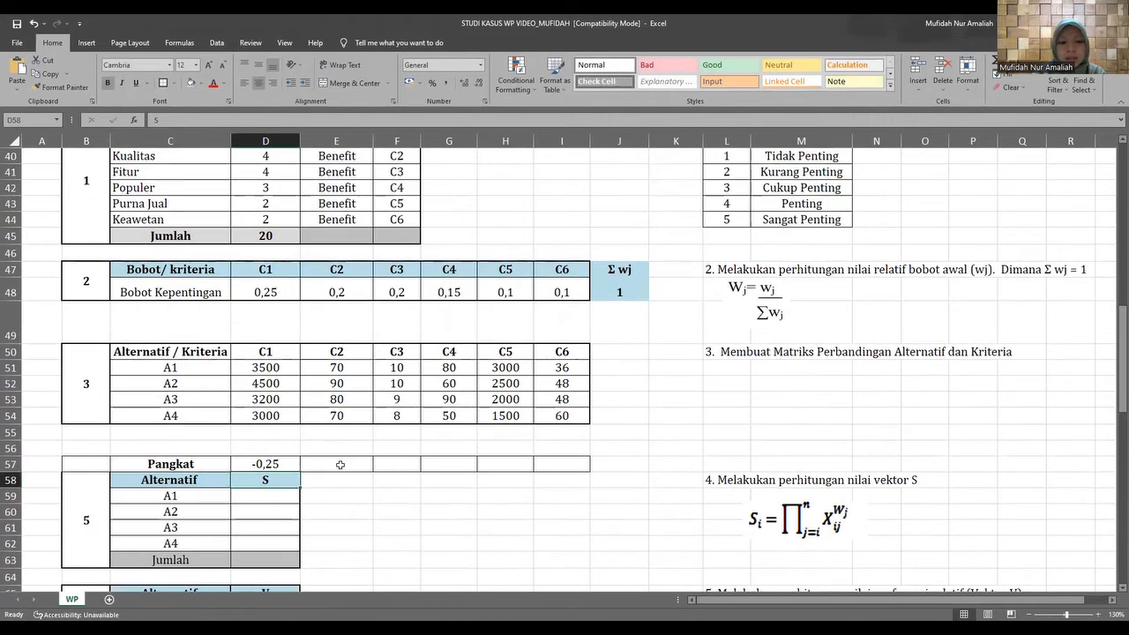
{"action": "left_click", "coordinate": [341, 464]}
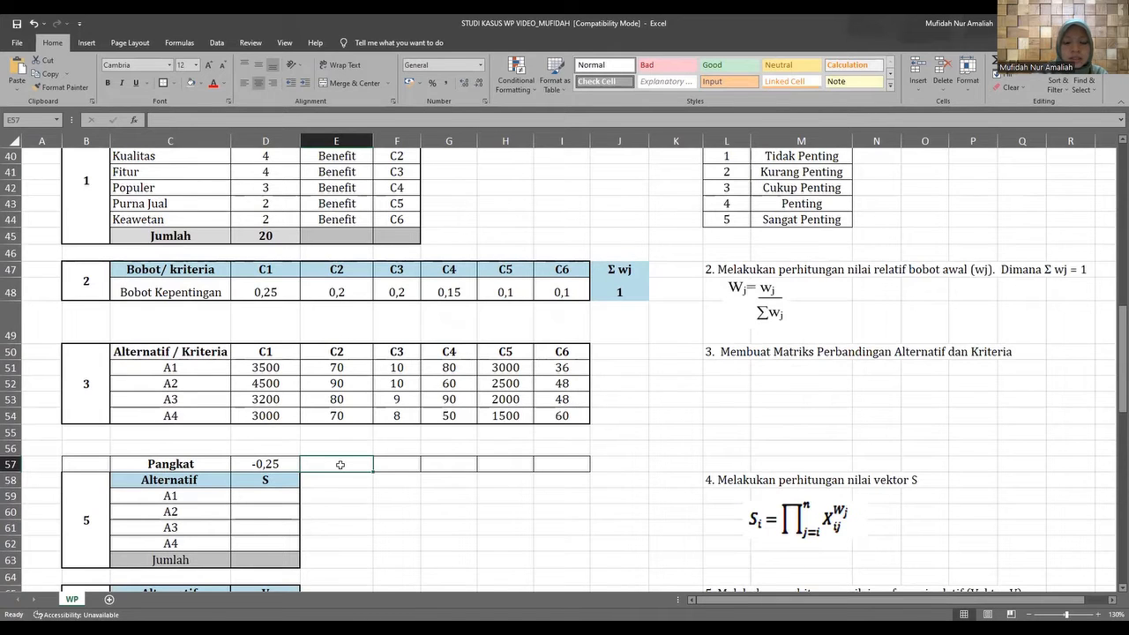
{"action": "type", "text": "="}
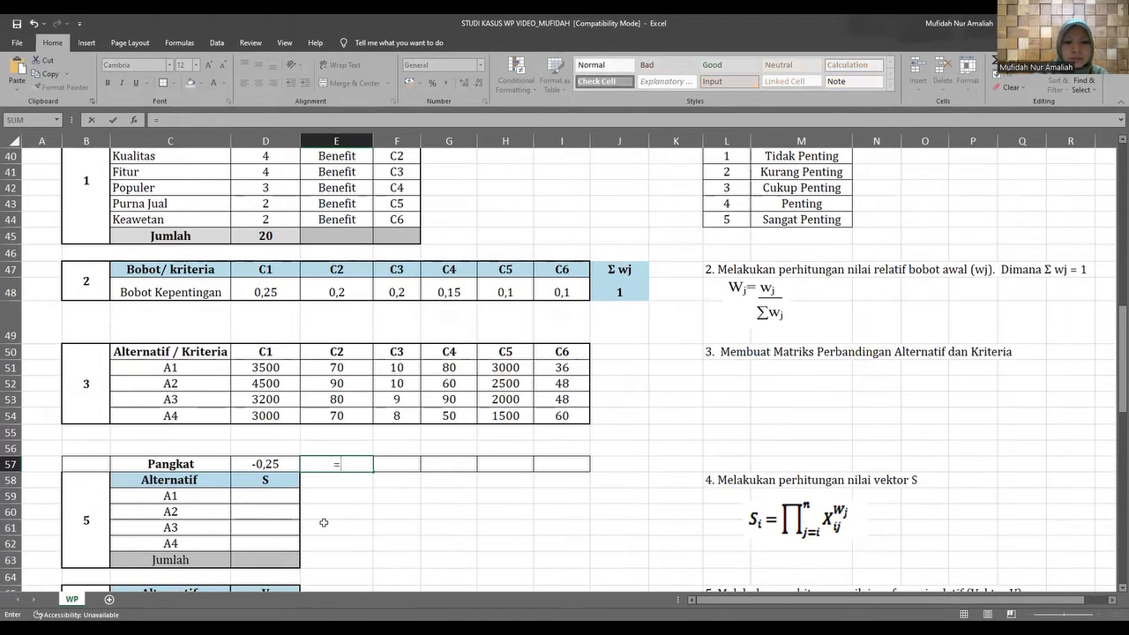
{"action": "left_click", "coordinate": [314, 293]}
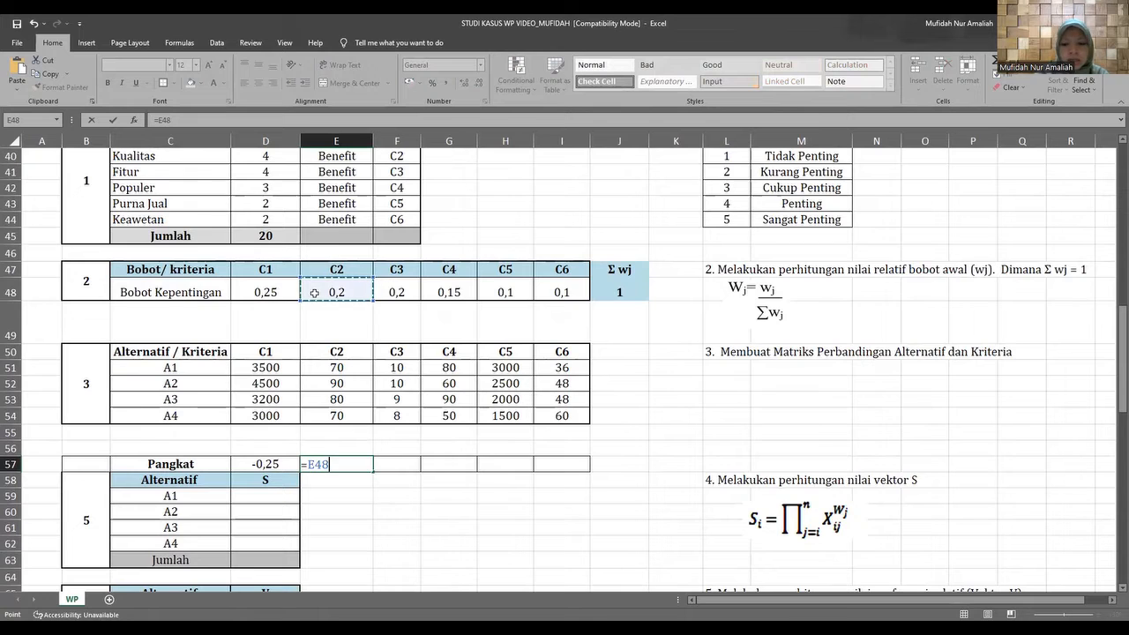
{"action": "type", "text": "*"}
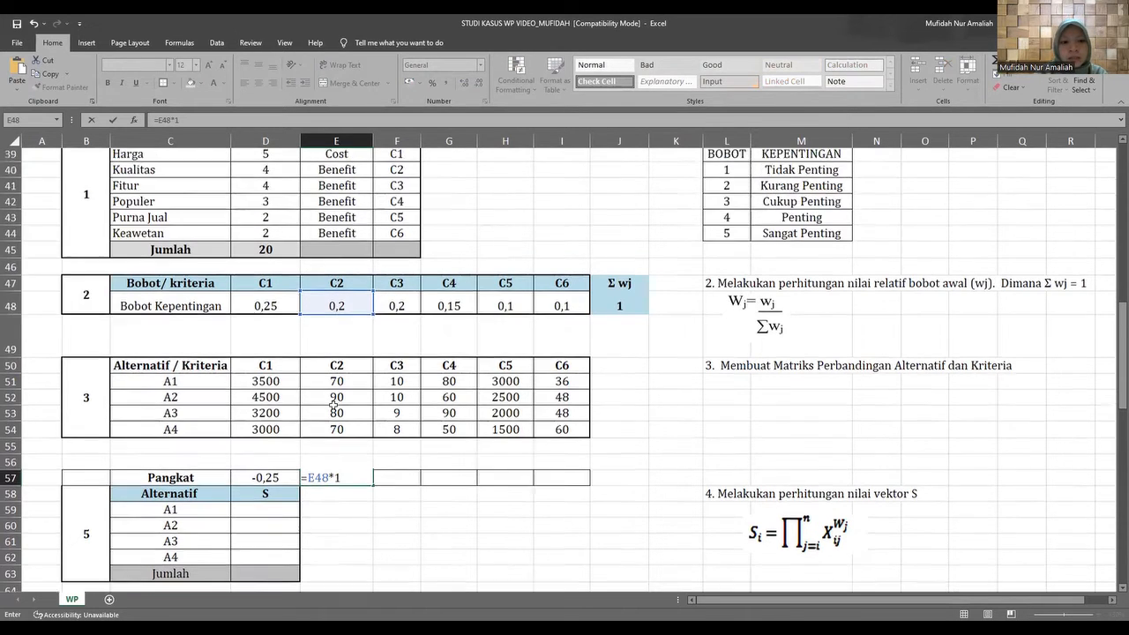
{"action": "scroll", "coordinate": [333, 411], "scroll_direction": "up", "scroll_amount": 2}
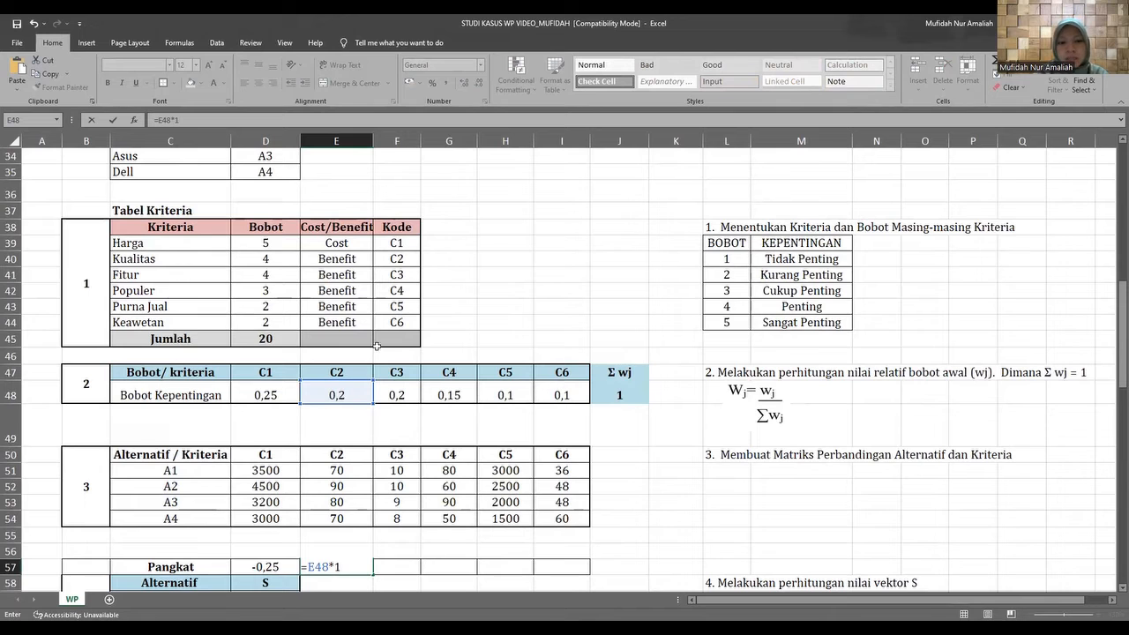
{"action": "scroll", "coordinate": [377, 451], "scroll_direction": "down", "scroll_amount": 1}
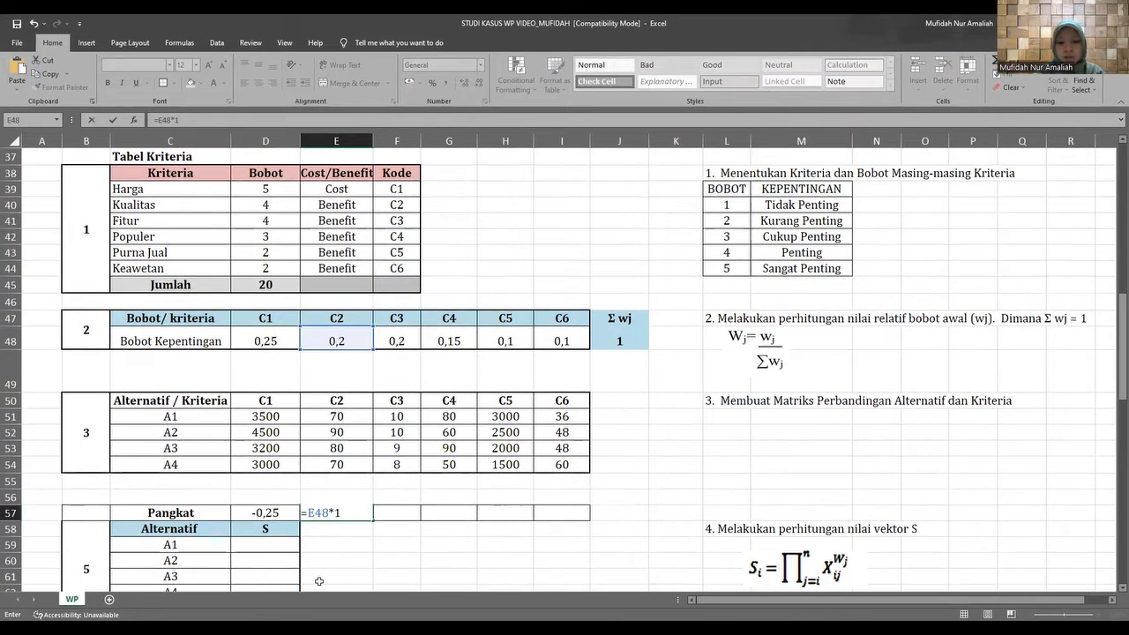
{"action": "key", "text": "Return"}
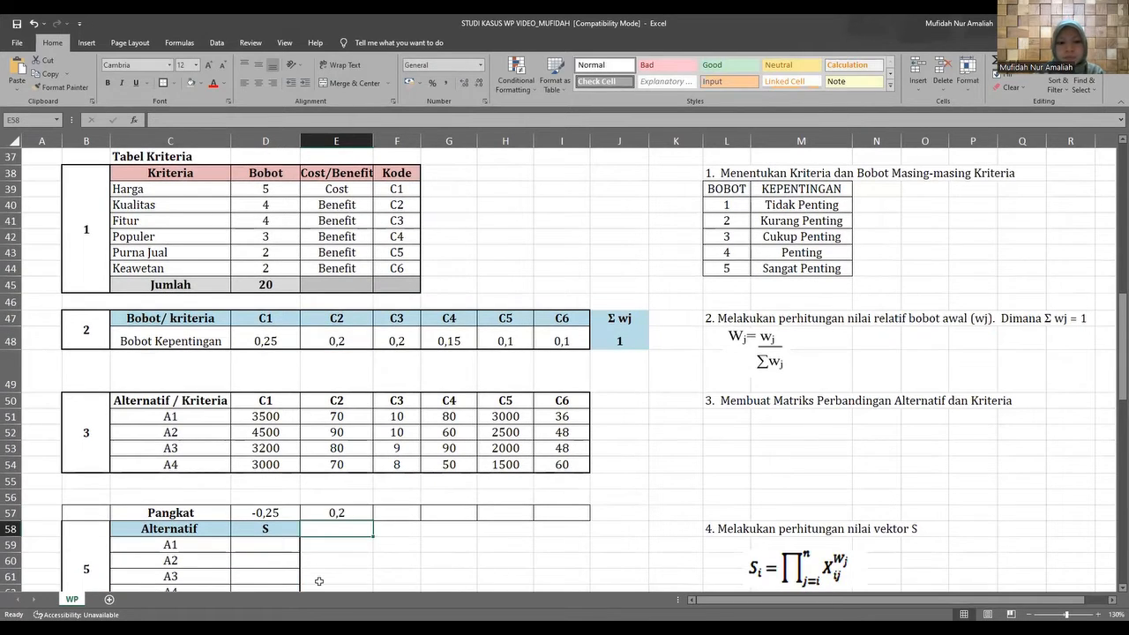
Calculate the Pangkat for C3 in F57 by multiplying its Bobot Kepentingan in F48 by 1.
{"action": "left_click", "coordinate": [399, 516]}
{"action": "type", "text": "="}
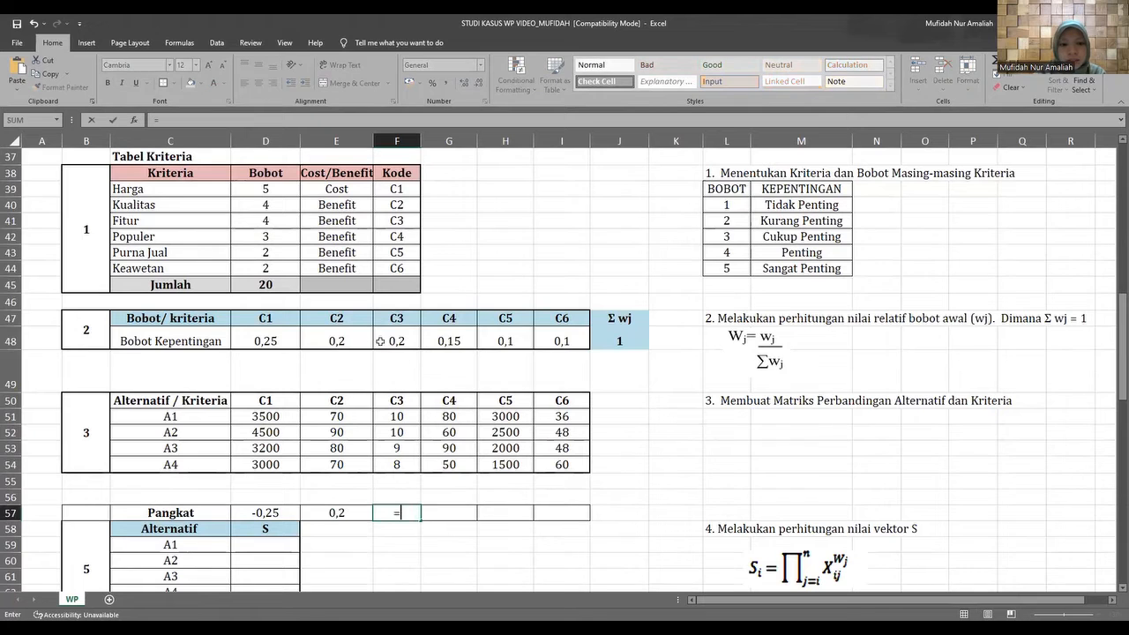
{"action": "left_click", "coordinate": [384, 343]}
{"action": "type", "text": "*"}
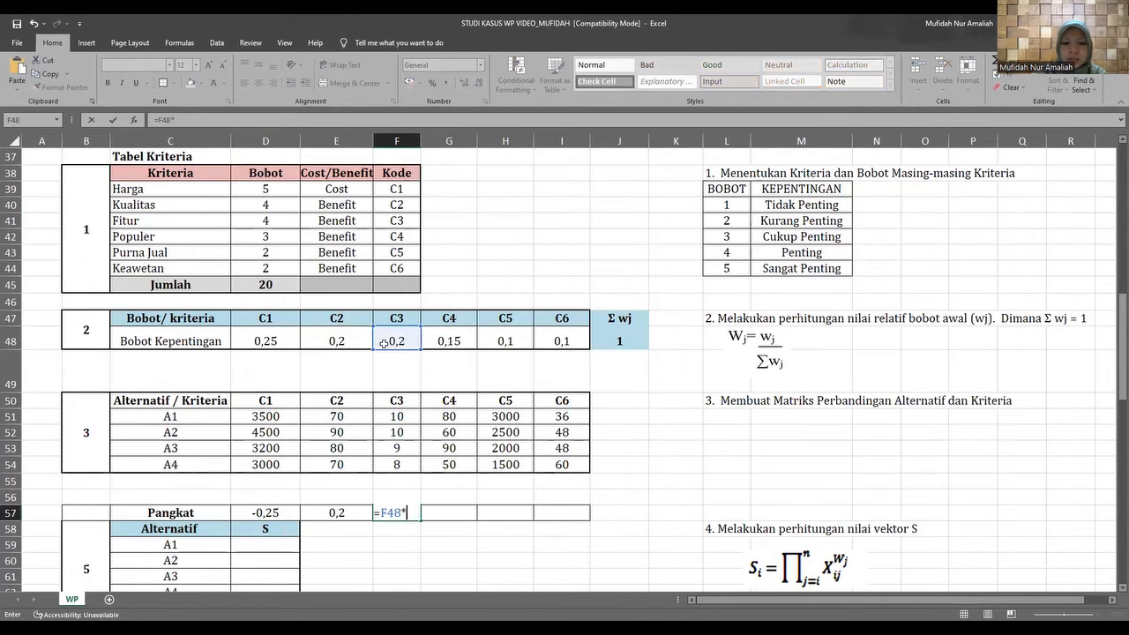
{"action": "key", "text": "Return"}
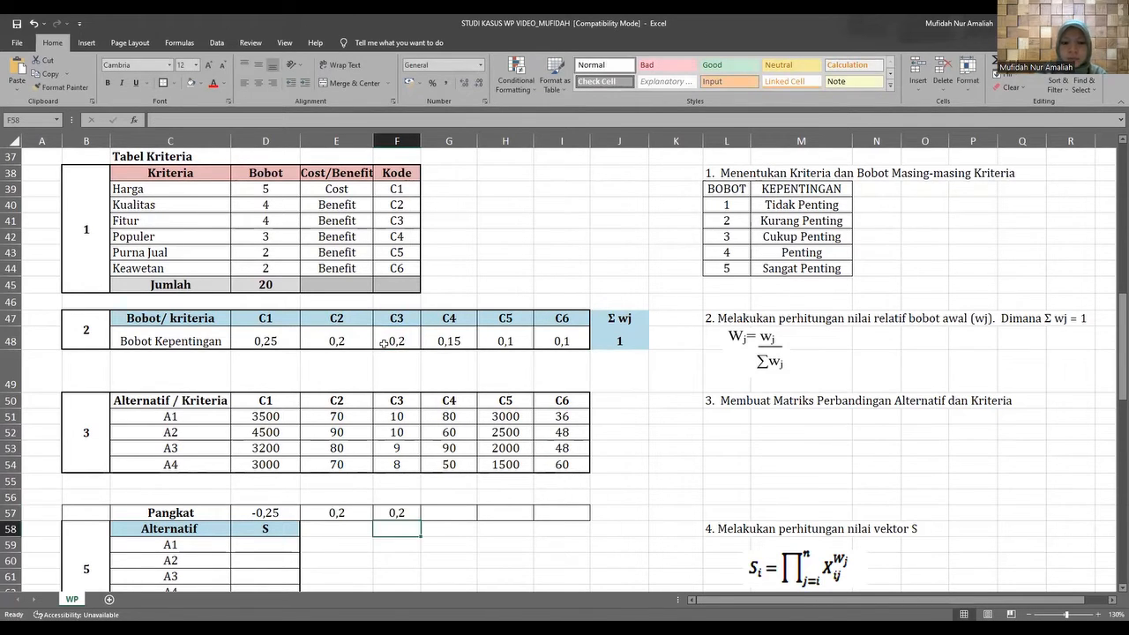
Calculate the Pangkat for C4 in G57 by multiplying its Bobot Kepentingan in G48 by 1.
{"action": "left_click", "coordinate": [450, 512]}
{"action": "type", "text": "="}
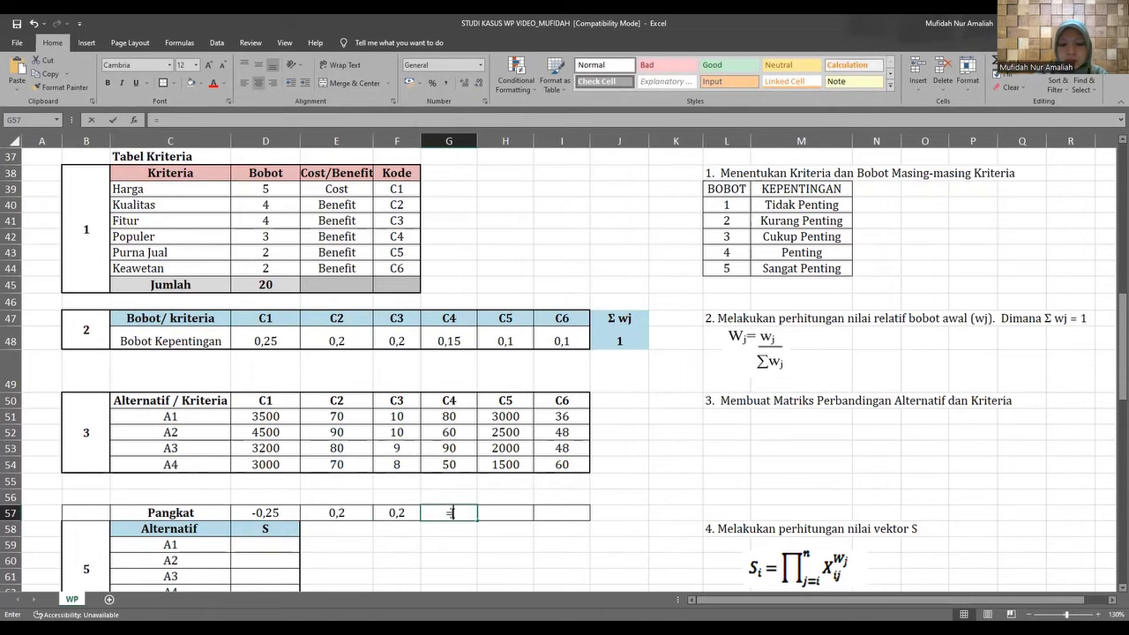
{"action": "left_click", "coordinate": [435, 338]}
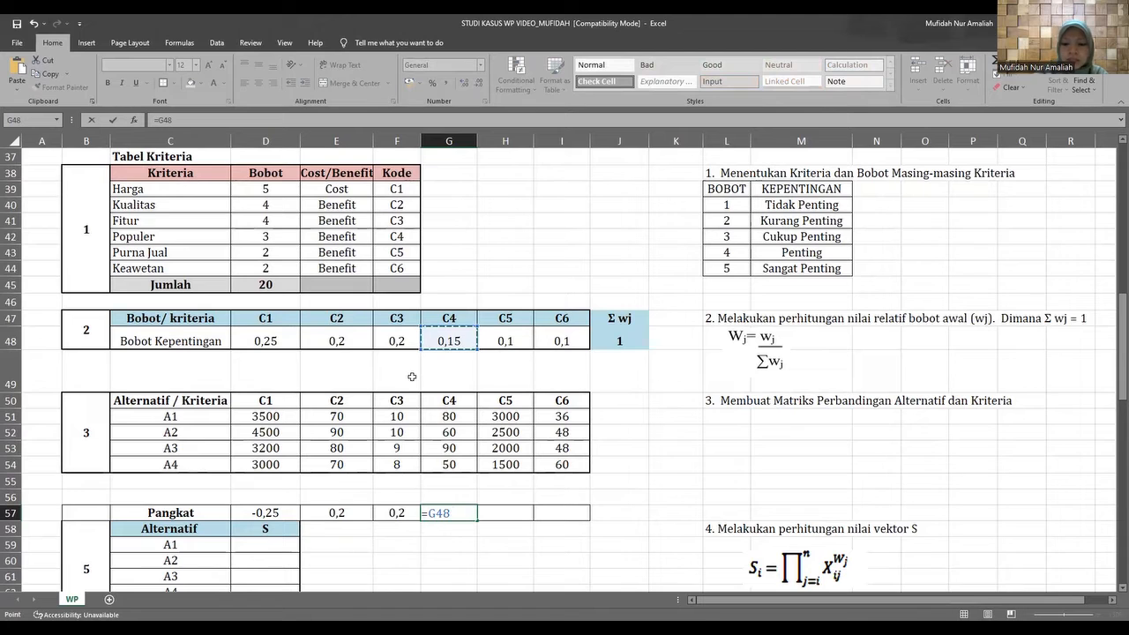
{"action": "type", "text": "*"}
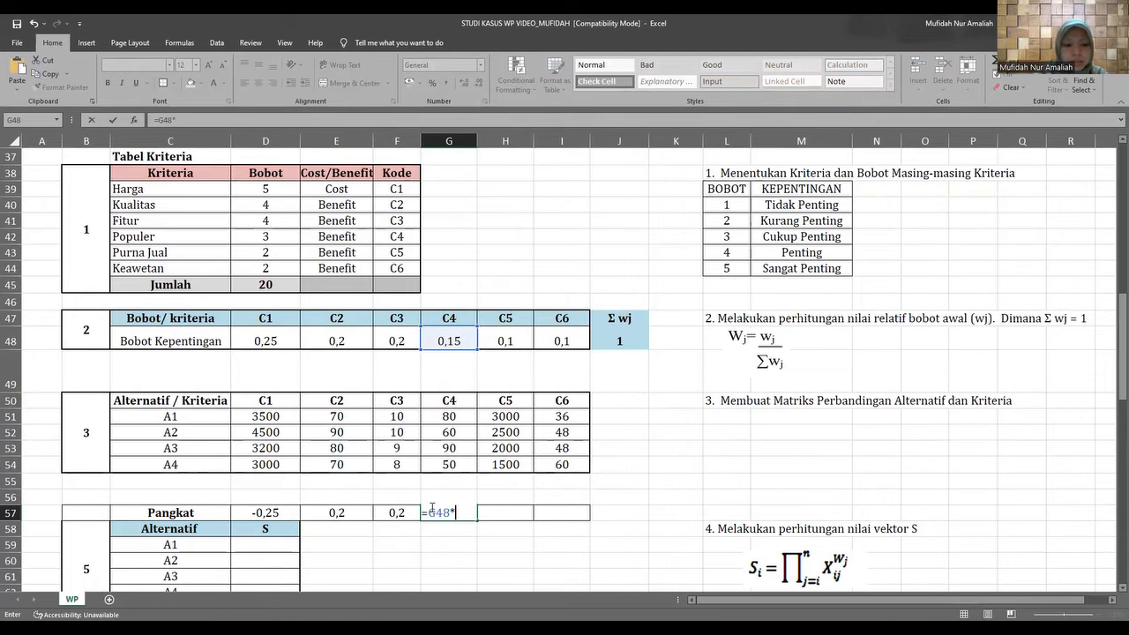
{"action": "key", "text": "Return"}
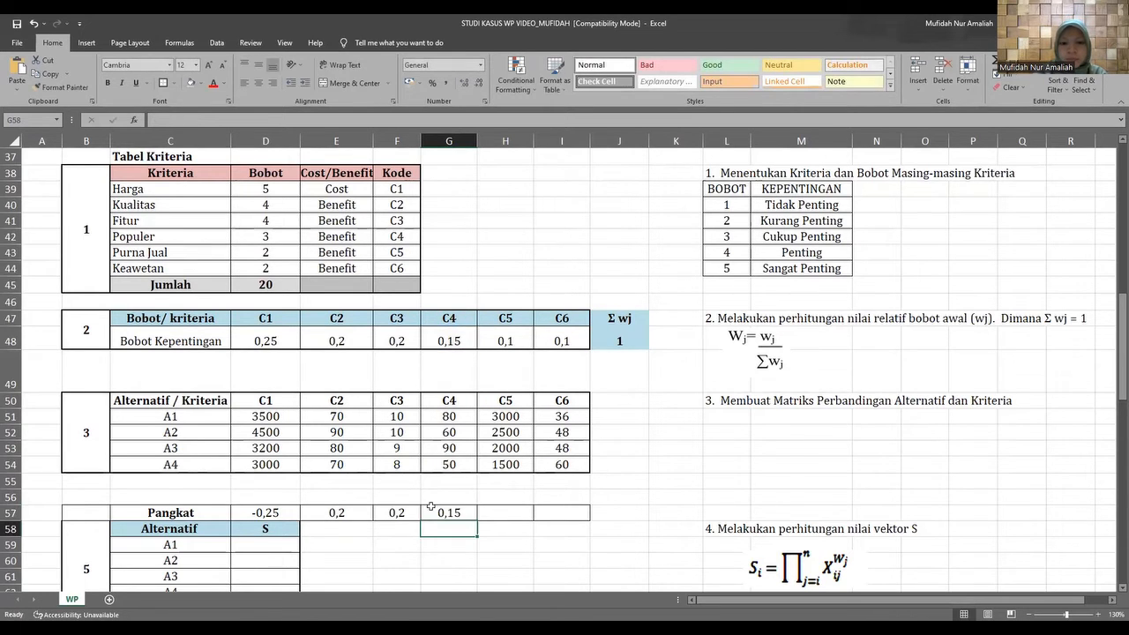
Calculate the Pangkat for C5 in H57 by multiplying its Bobot Kepentingan by 1, =H48*1.
{"action": "left_click", "coordinate": [506, 513]}
{"action": "type", "text": "="}
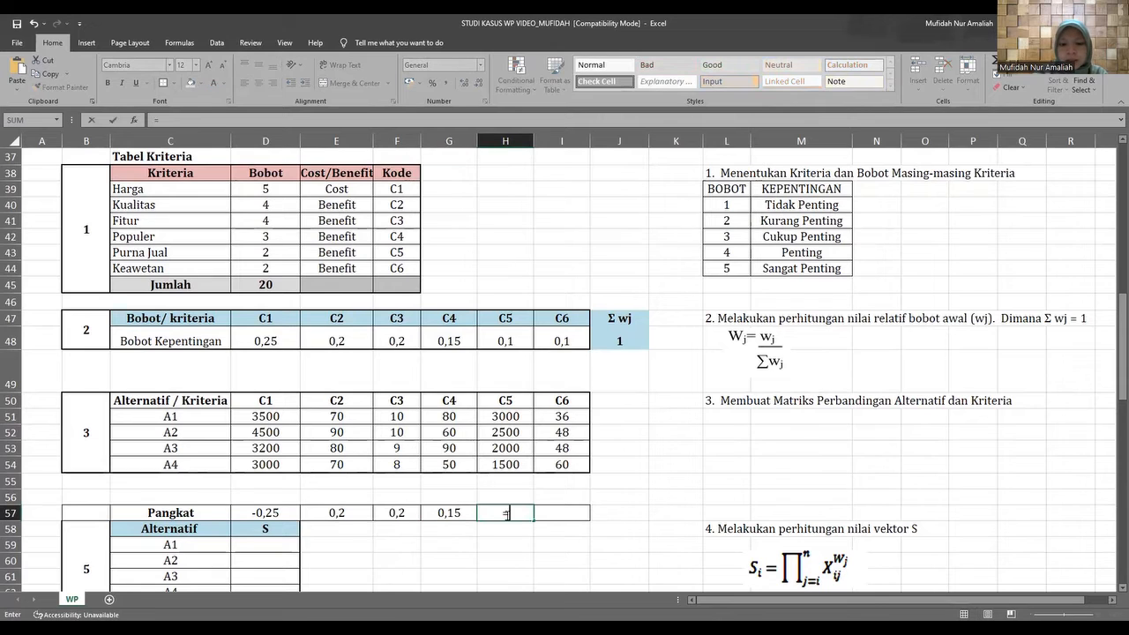
{"action": "left_click", "coordinate": [490, 338]}
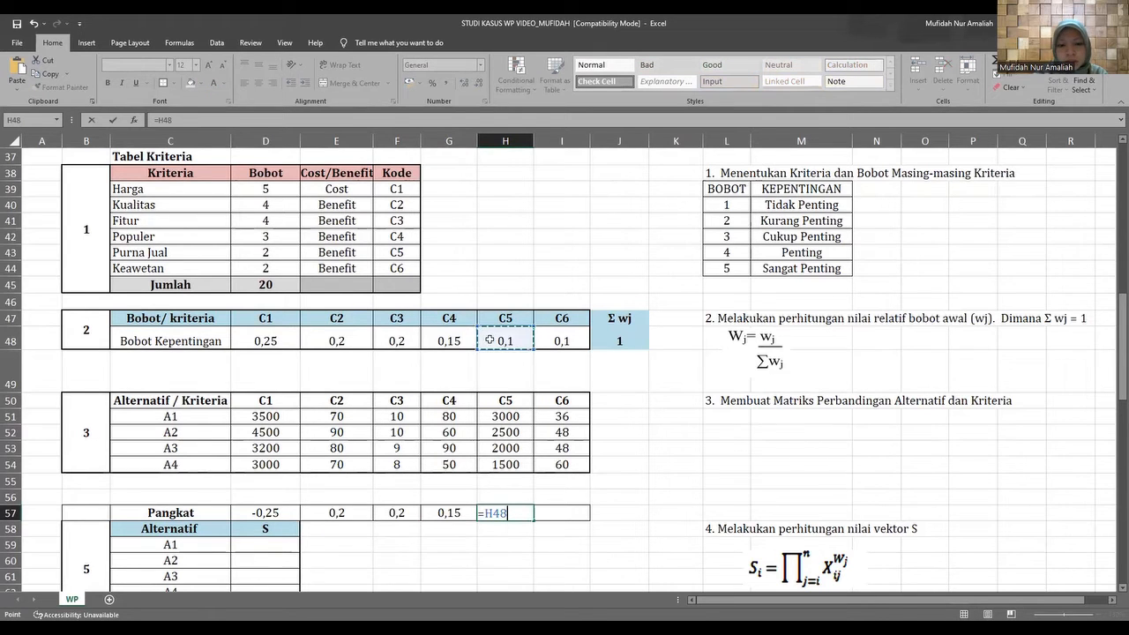
{"action": "type", "text": "*"}
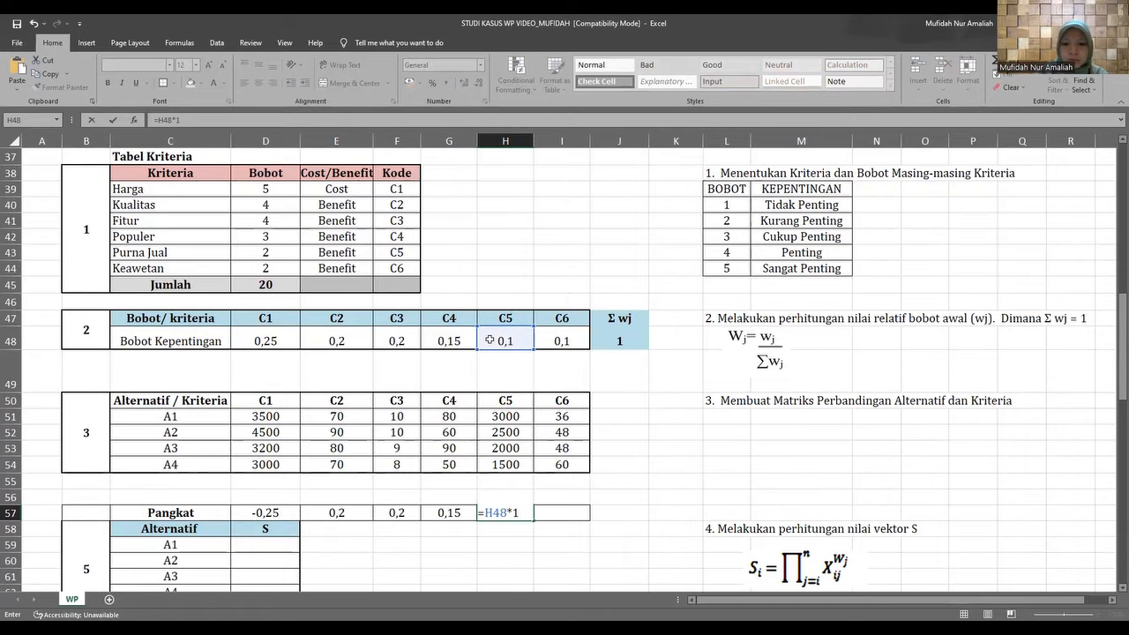
{"action": "type", "text": "1"}
{"action": "key", "text": "Return"}
Calculate the Pangkat for C6 in I57 by multiplying its Bobot Kepentingan by 1, =I48*1.
{"action": "left_click", "coordinate": [561, 515]}
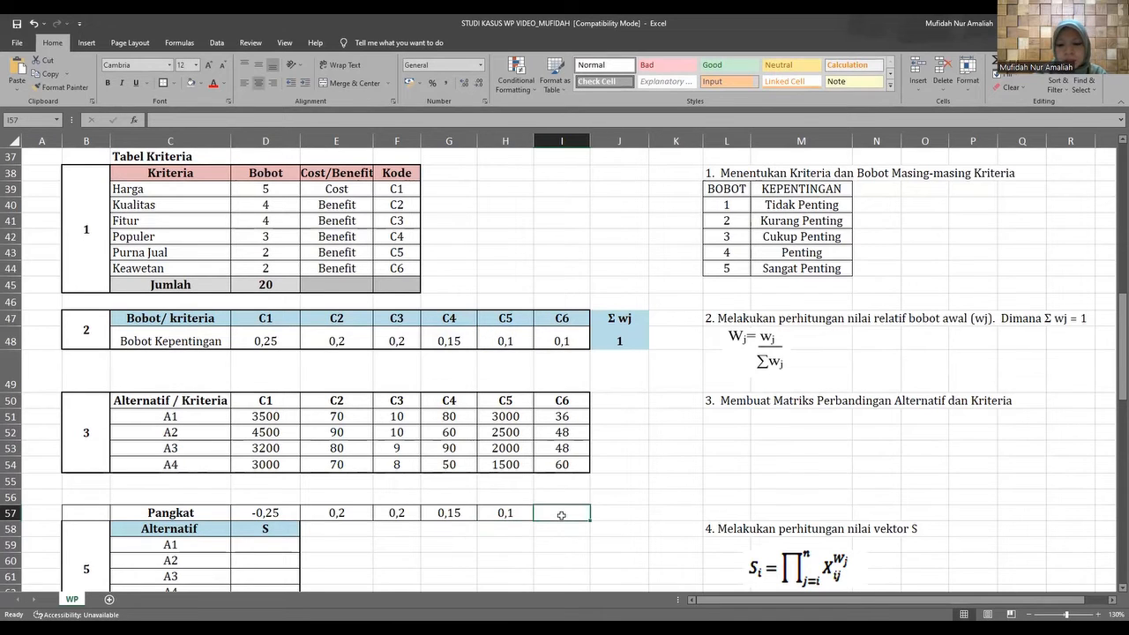
{"action": "type", "text": "="}
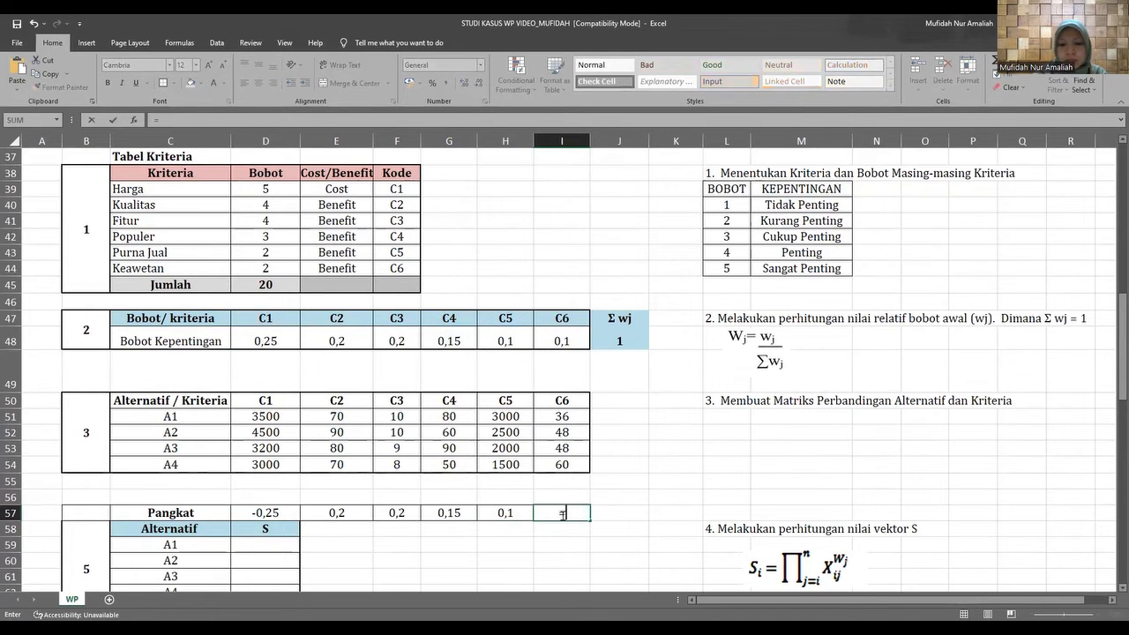
{"action": "left_click", "coordinate": [545, 337]}
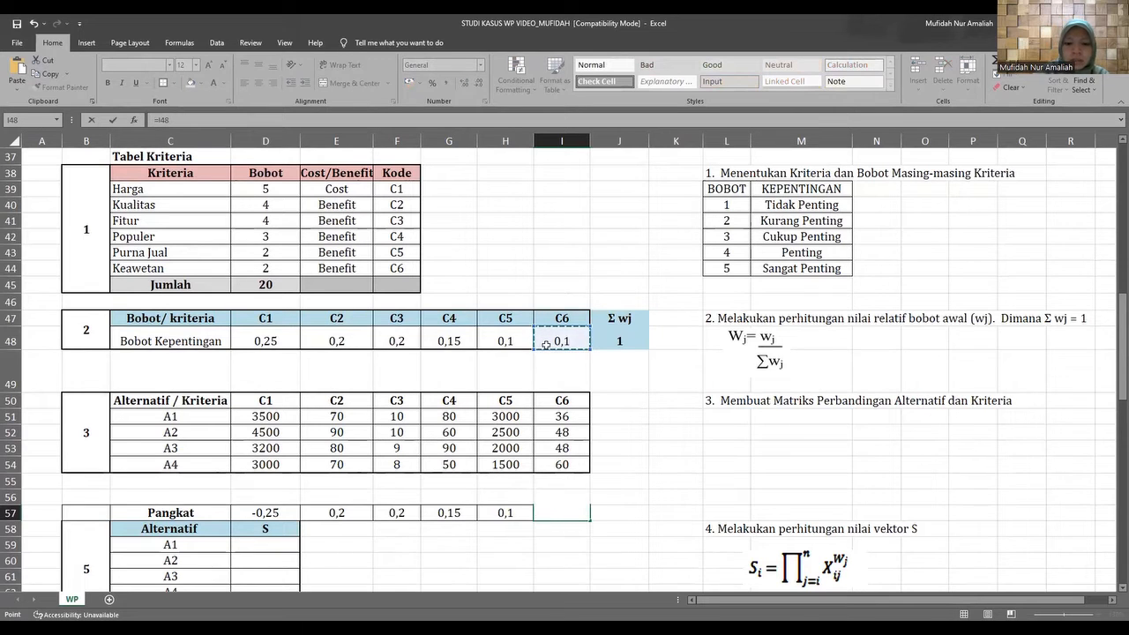
{"action": "type", "text": "*1"}
{"action": "key", "text": "Return"}
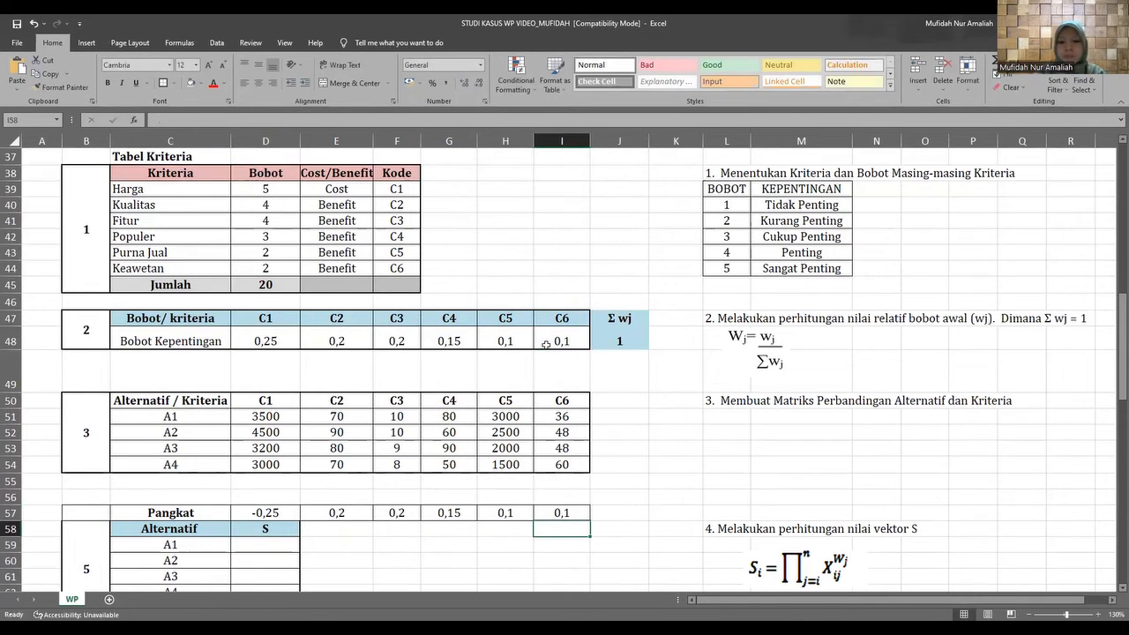
Make the whole Pangkat row, C57:I57, bold.
{"action": "scroll", "coordinate": [333, 514], "scroll_direction": "down", "scroll_amount": 2}
{"action": "left_click", "coordinate": [351, 510]}
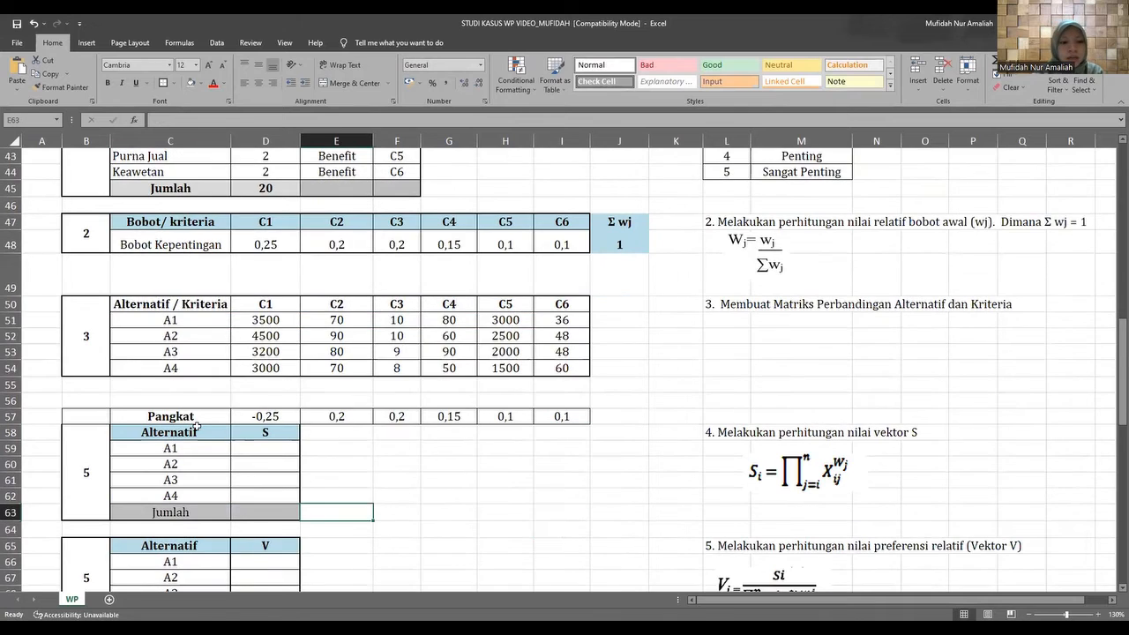
{"action": "left_click_drag", "start_coordinate": [185, 415], "coordinate": [555, 425]}
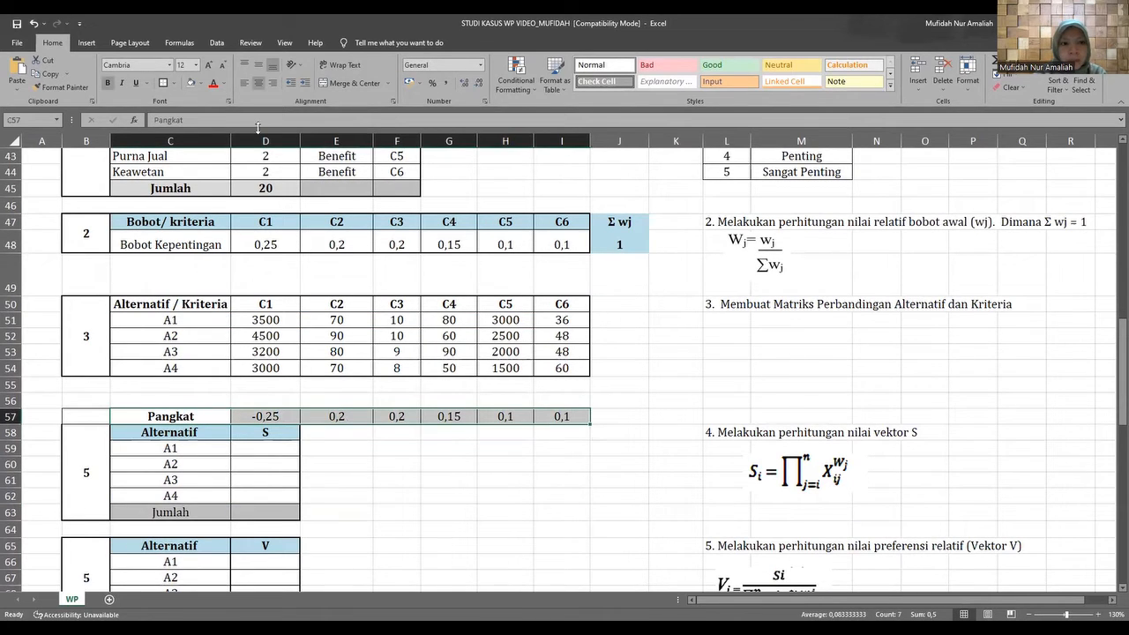
{"action": "left_click", "coordinate": [106, 83]}
{"action": "left_click", "coordinate": [107, 83]}
{"action": "left_click", "coordinate": [377, 479]}
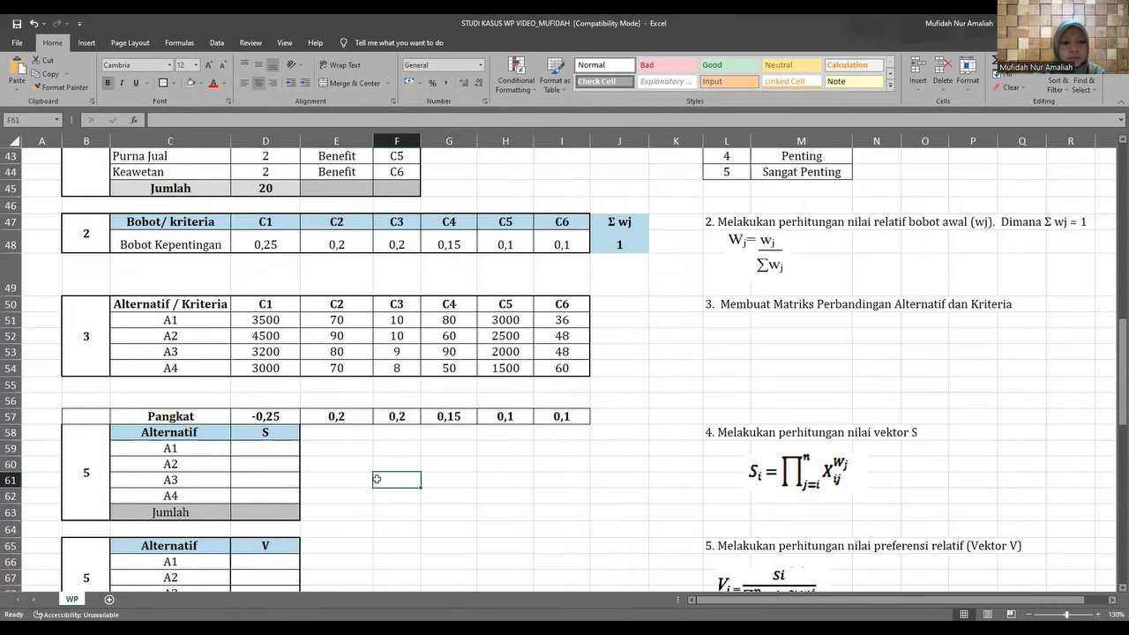
Start the vector S formula for A1 in D59 with its C1 value raised to the C1 Pangkat, =(D51^D57).
{"action": "scroll", "coordinate": [254, 411], "scroll_direction": "down", "scroll_amount": 1}
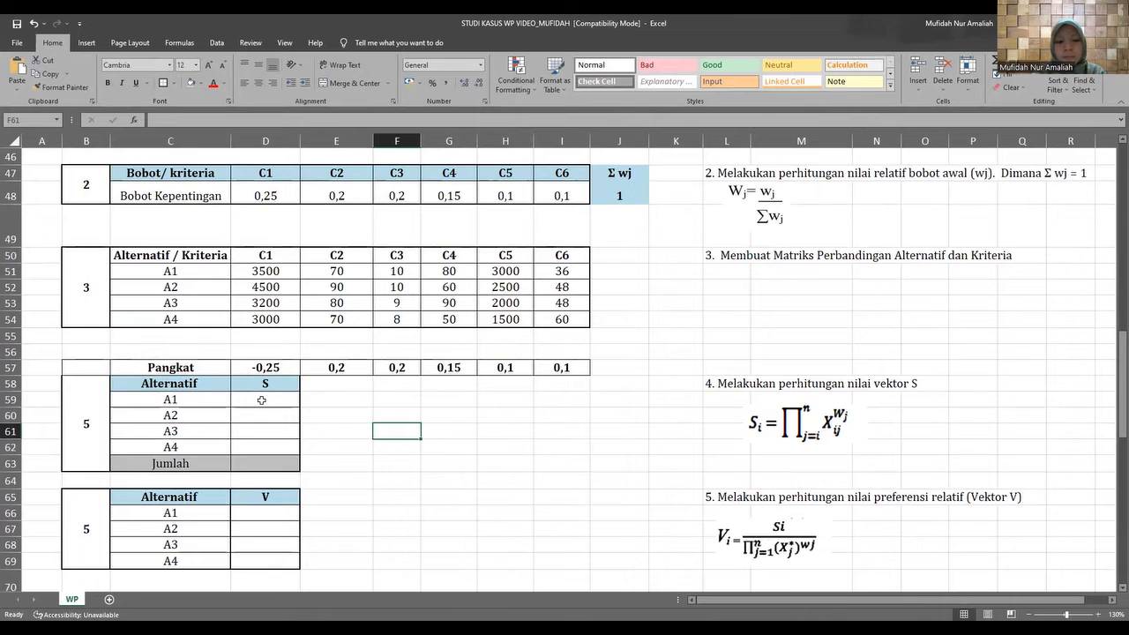
{"action": "left_click", "coordinate": [262, 397]}
{"action": "scroll", "coordinate": [258, 423], "scroll_direction": "up", "scroll_amount": 1}
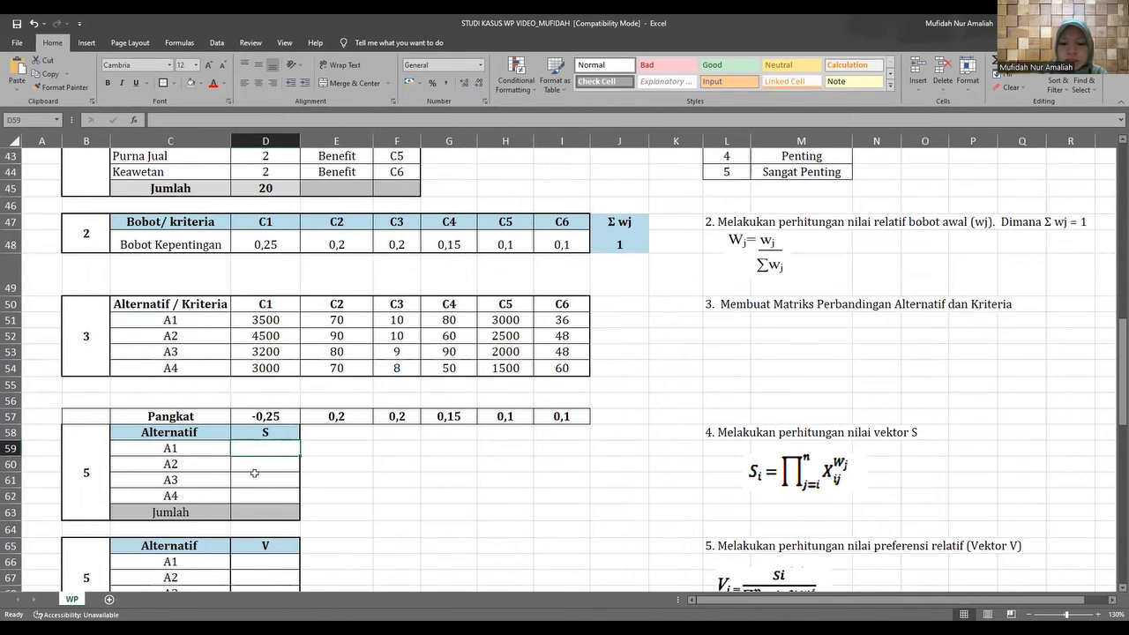
{"action": "type", "text": "="}
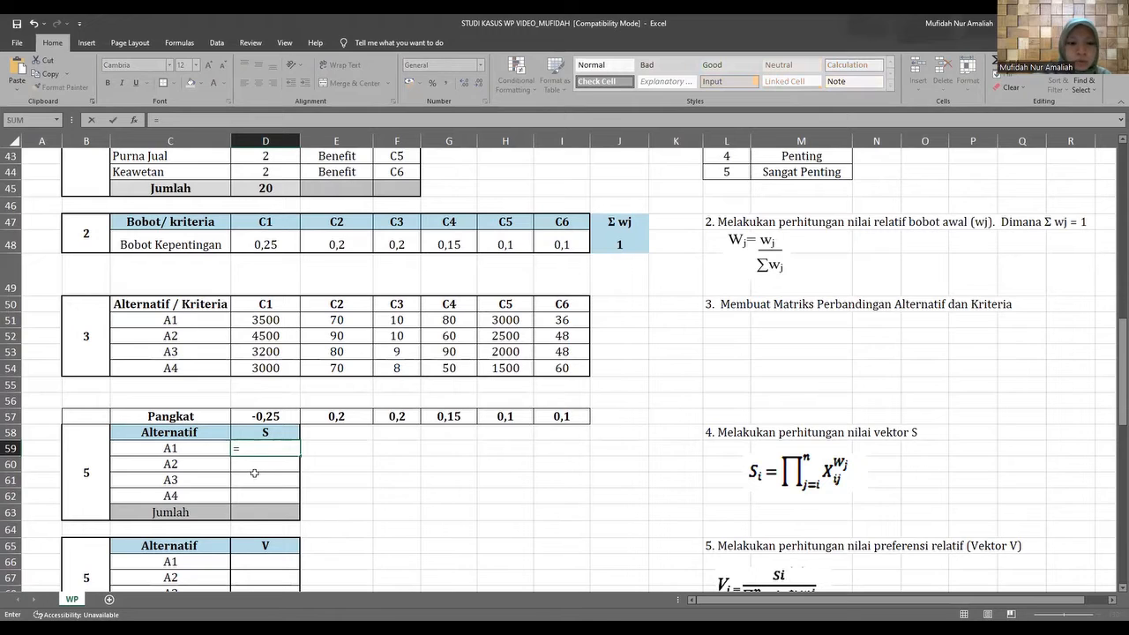
{"action": "type", "text": "("}
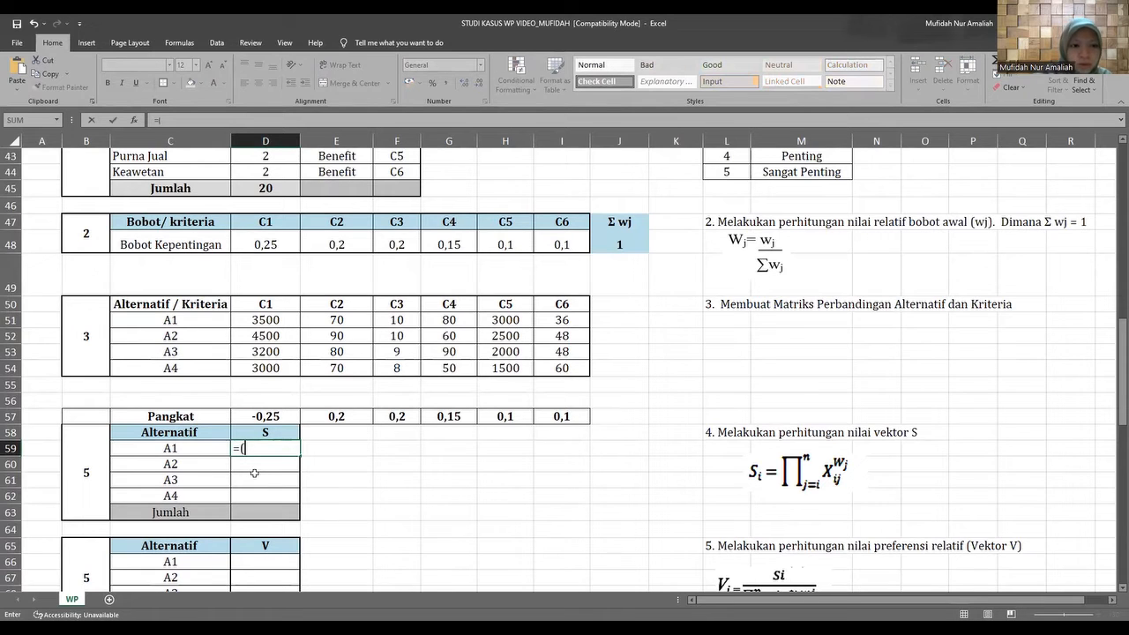
{"action": "left_click", "coordinate": [241, 321]}
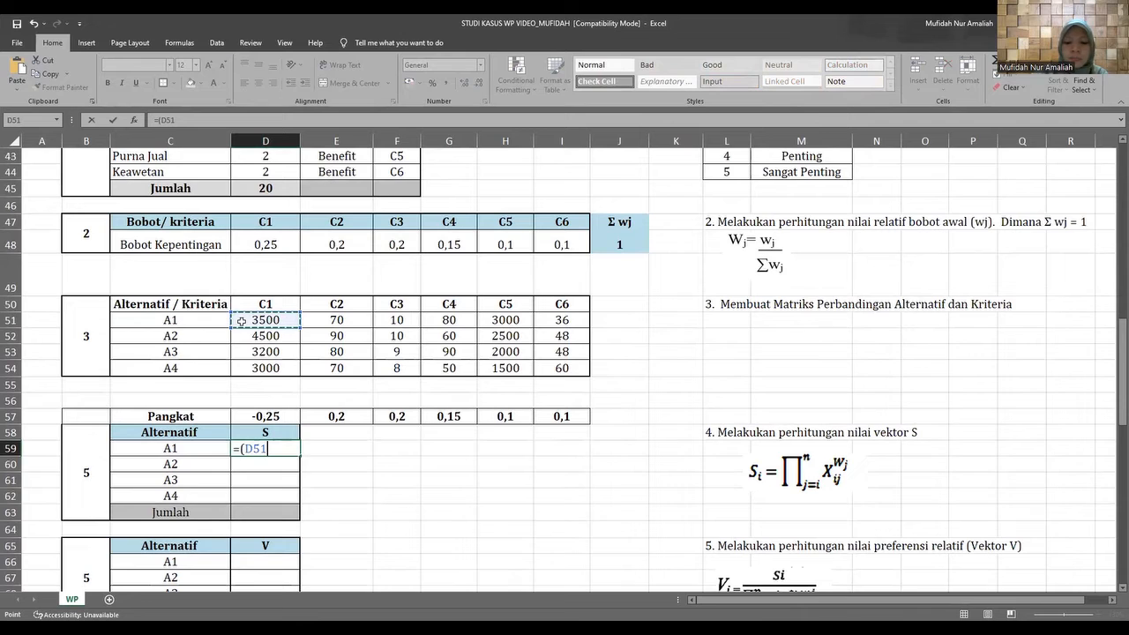
{"action": "type", "text": "^"}
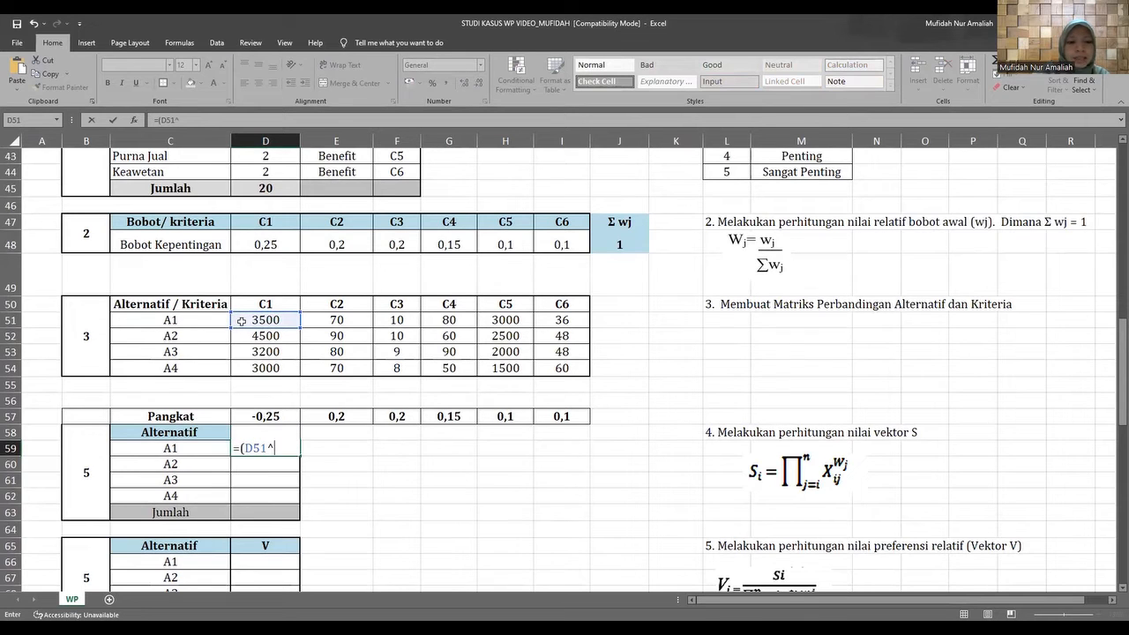
{"action": "left_click", "coordinate": [240, 419]}
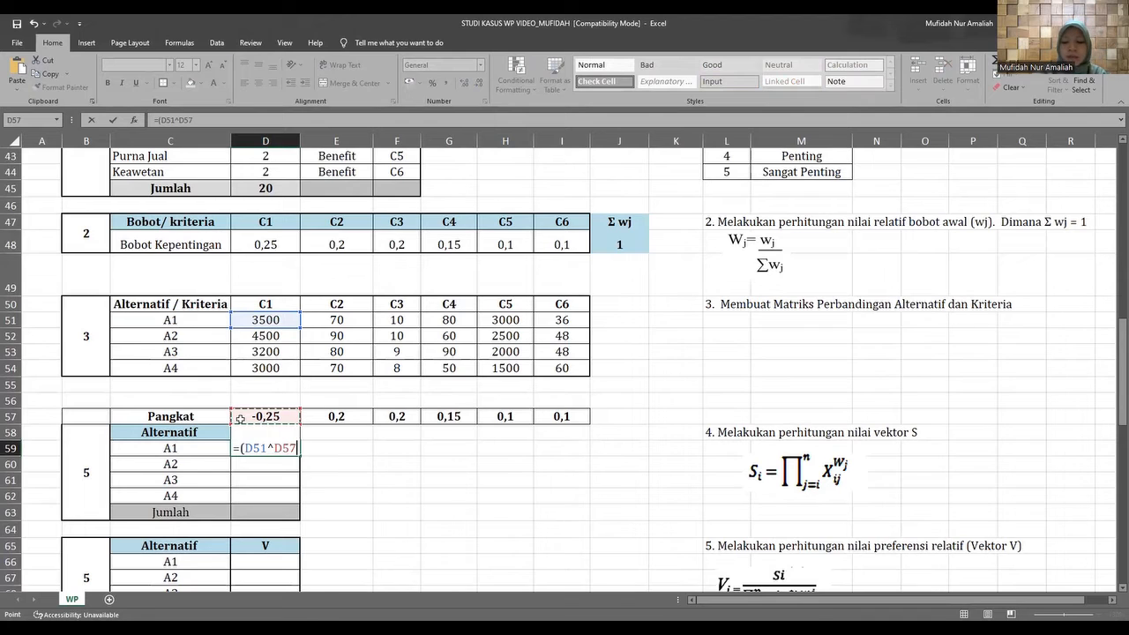
{"action": "type", "text": ")"}
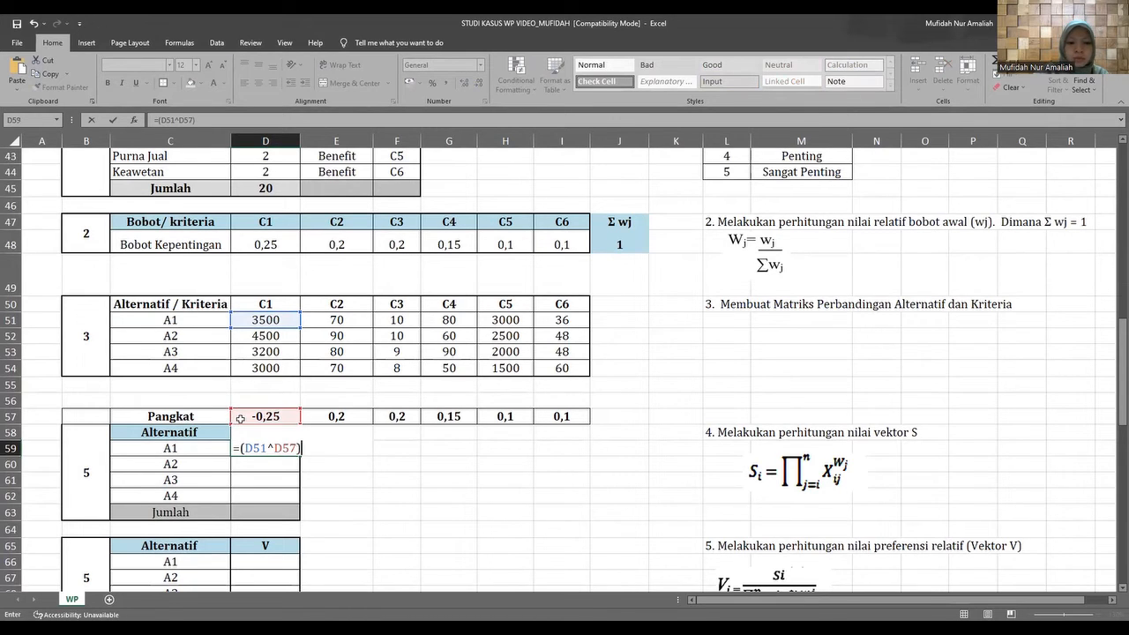
{"action": "type", "text": "*"}
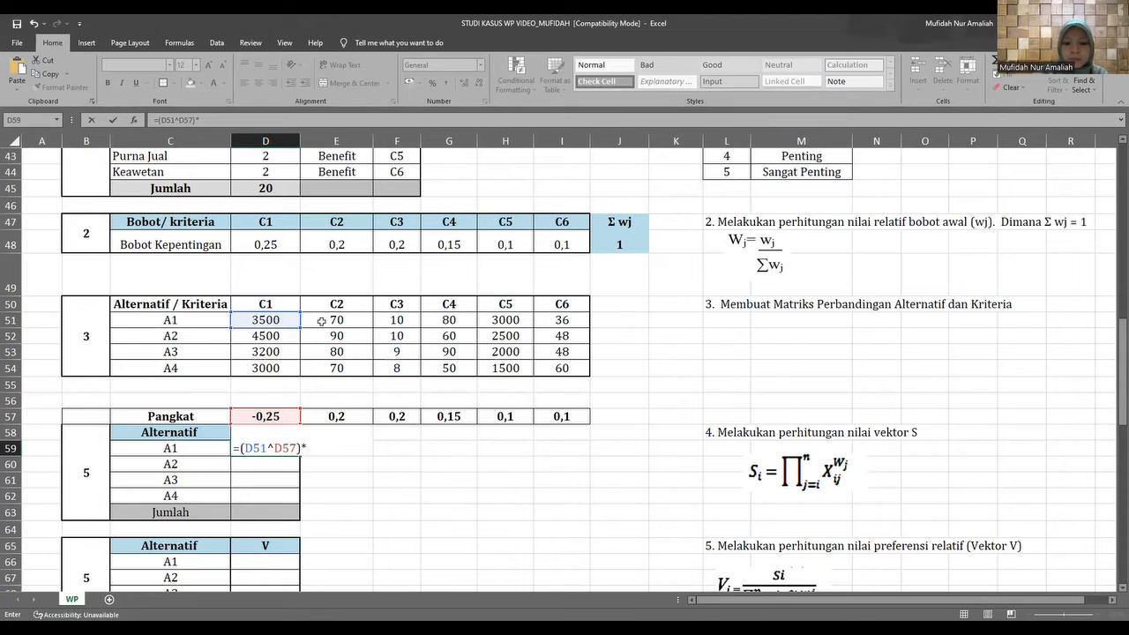
Extend the D59 formula by multiplying with A1's C2 value raised to its Pangkat, *(E51^E57).
{"action": "type", "text": "("}
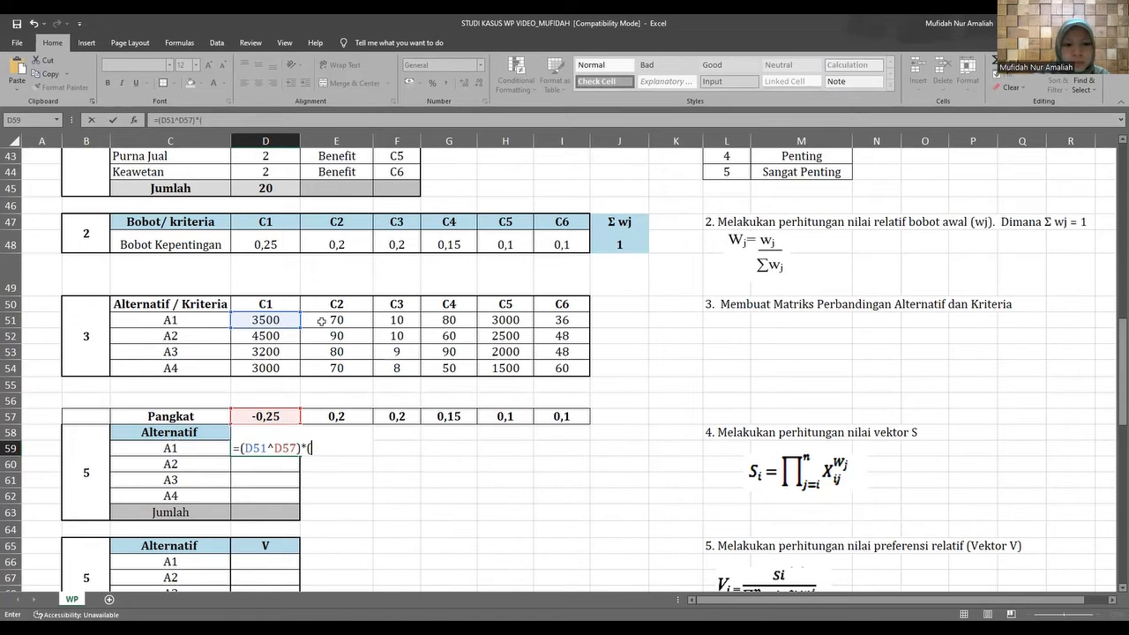
{"action": "left_click", "coordinate": [321, 320]}
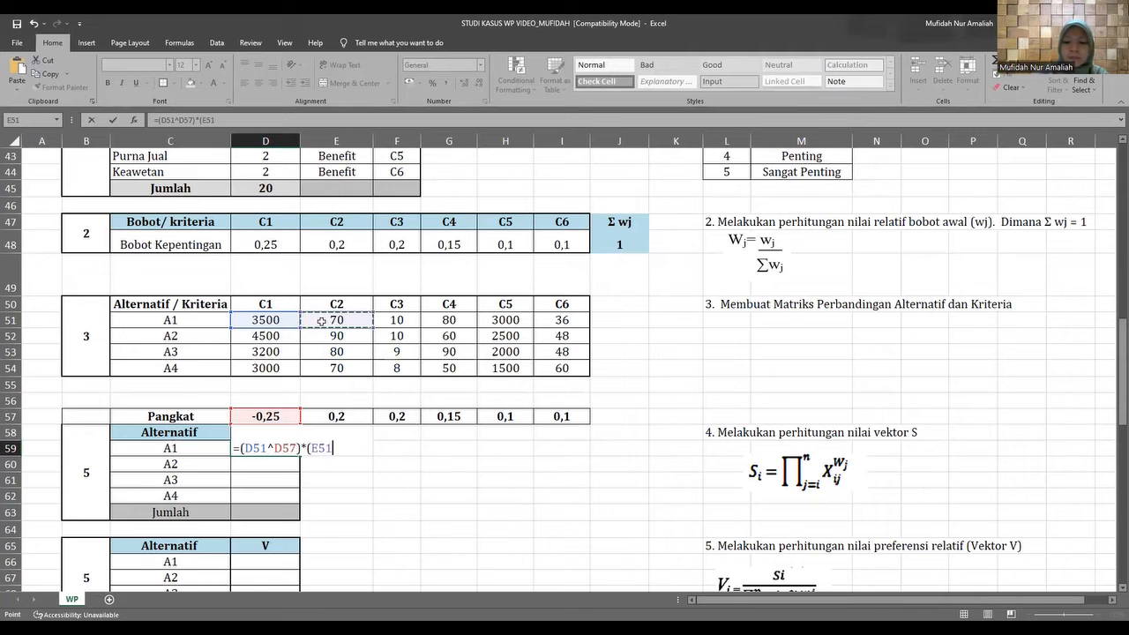
{"action": "type", "text": "^"}
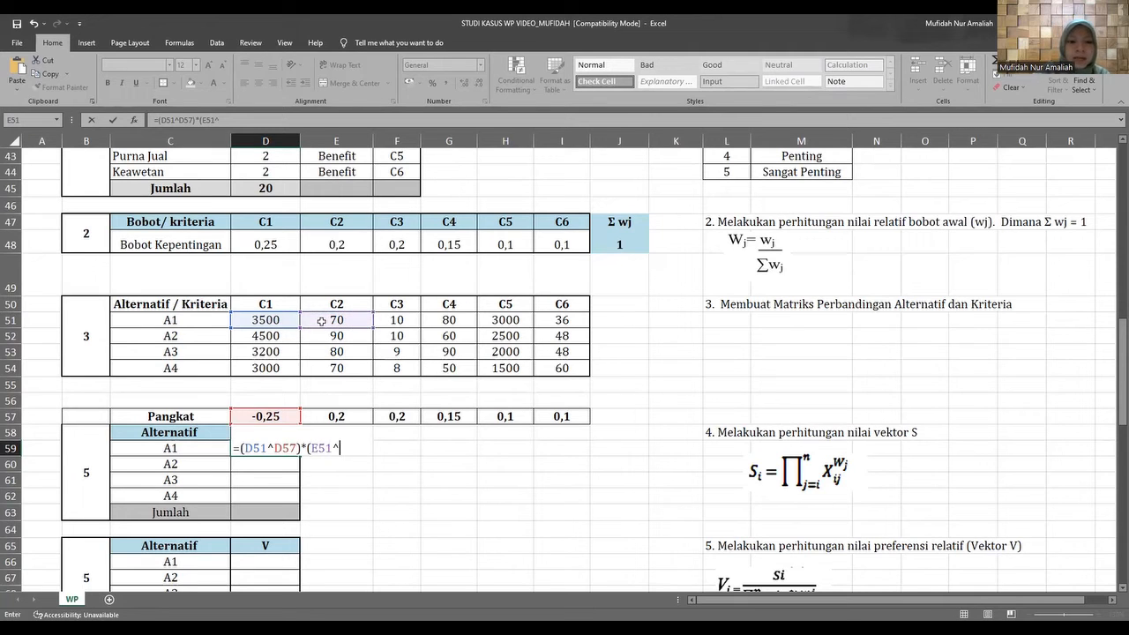
{"action": "left_click", "coordinate": [315, 417]}
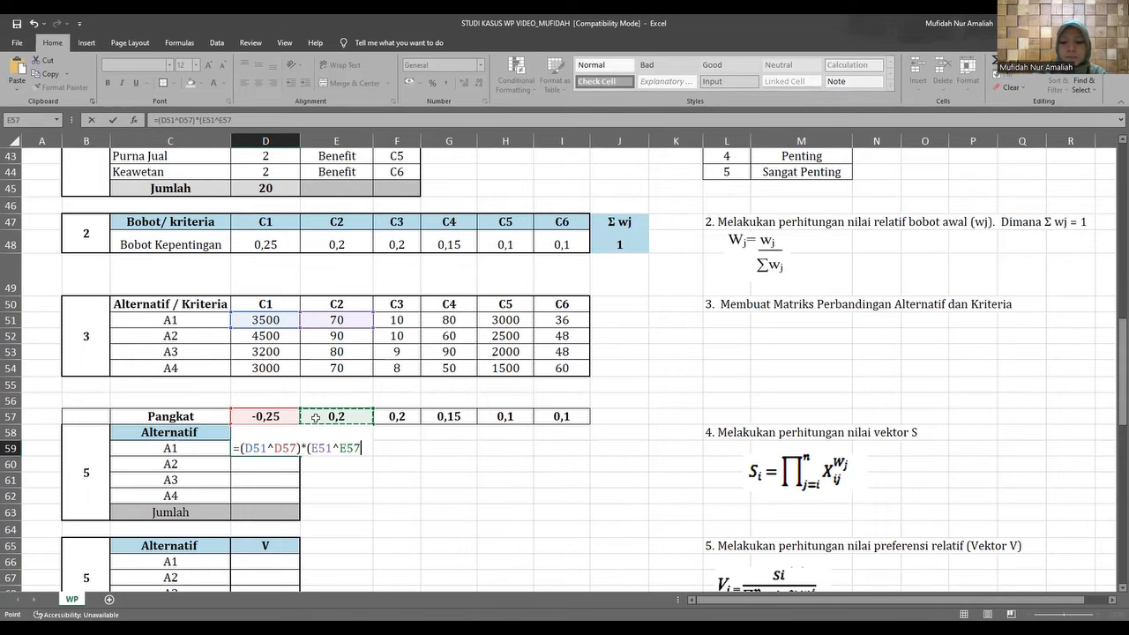
{"action": "type", "text": ")"}
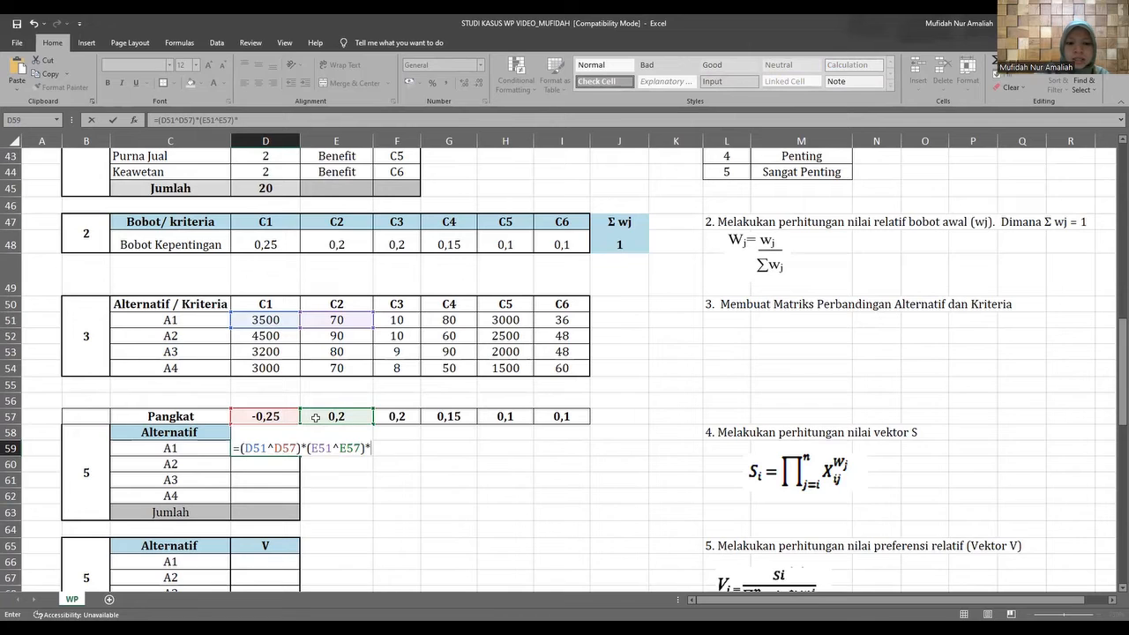
{"action": "type", "text": "*("}
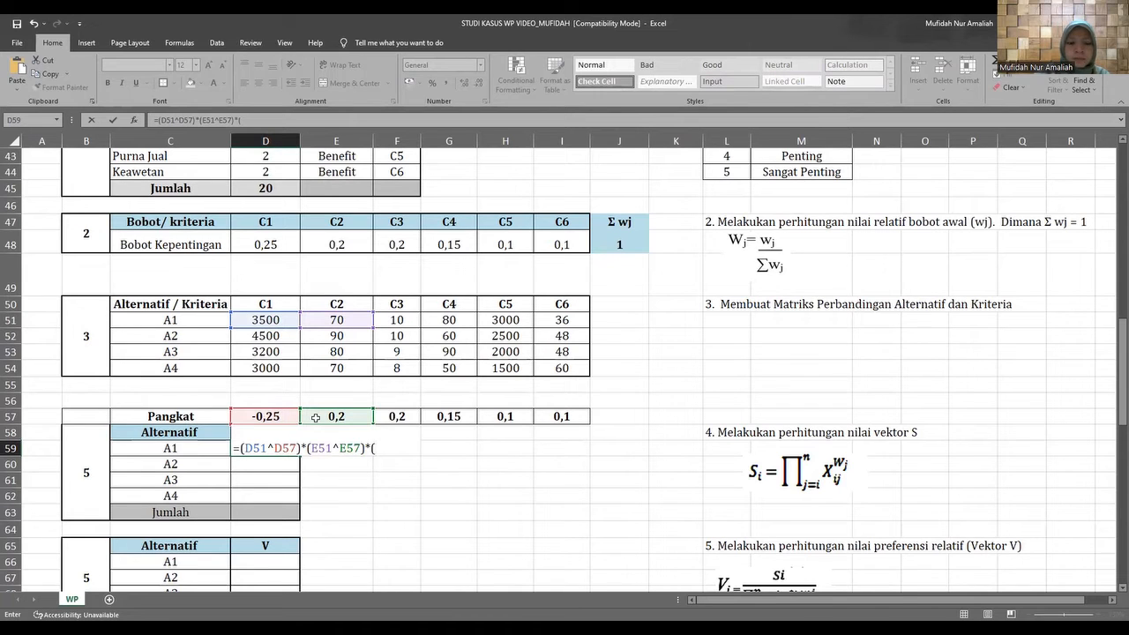
Add the C3 factor for A1 to the D59 formula, *(F51^F57), followed by another multiplication sign.
{"action": "left_click", "coordinate": [387, 323]}
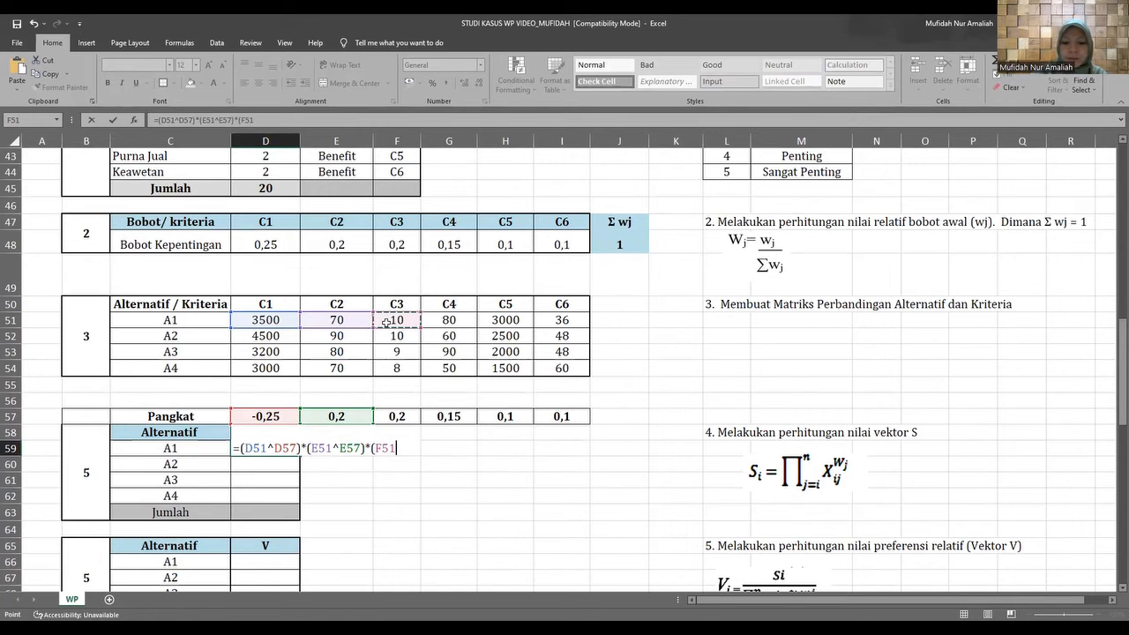
{"action": "type", "text": "^"}
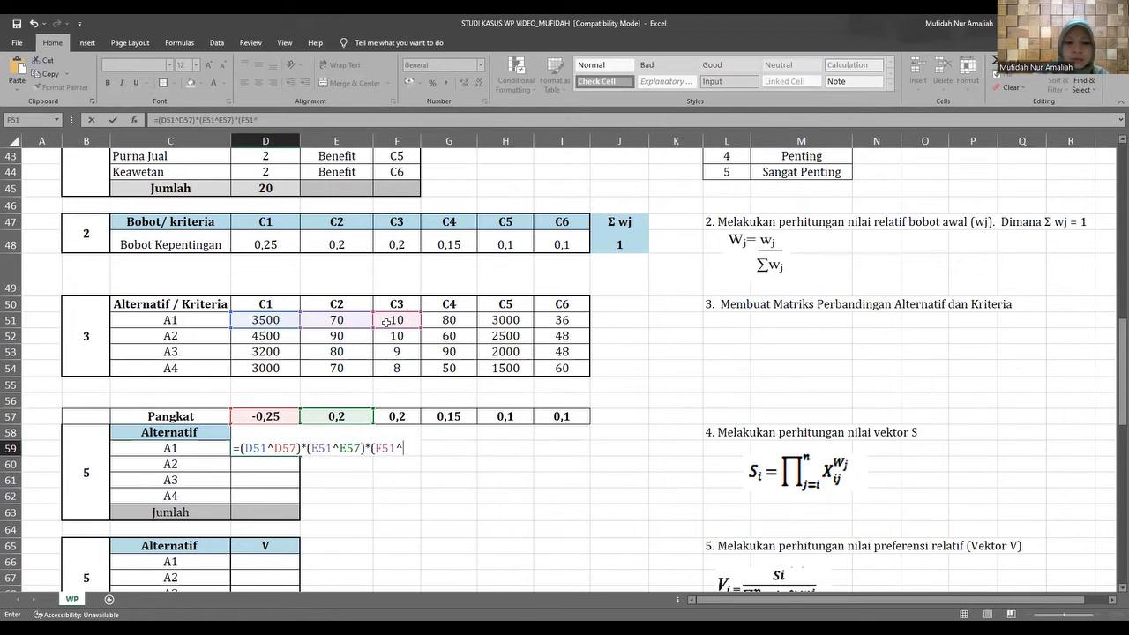
{"action": "left_click", "coordinate": [384, 418]}
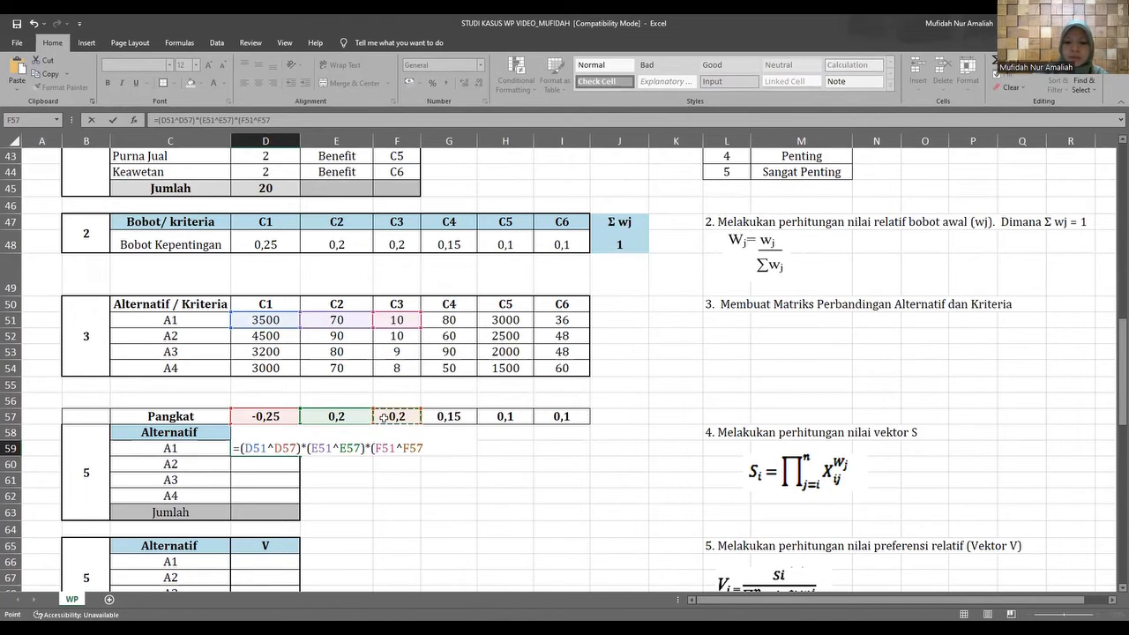
{"action": "type", "text": ")*"}
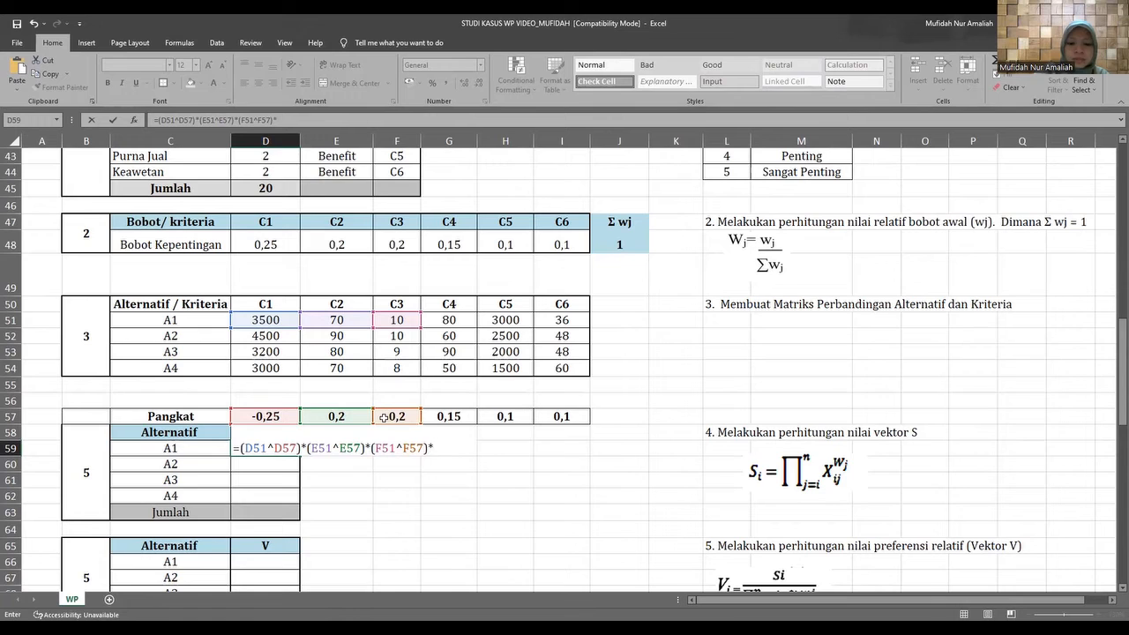
{"action": "type", "text": "("}
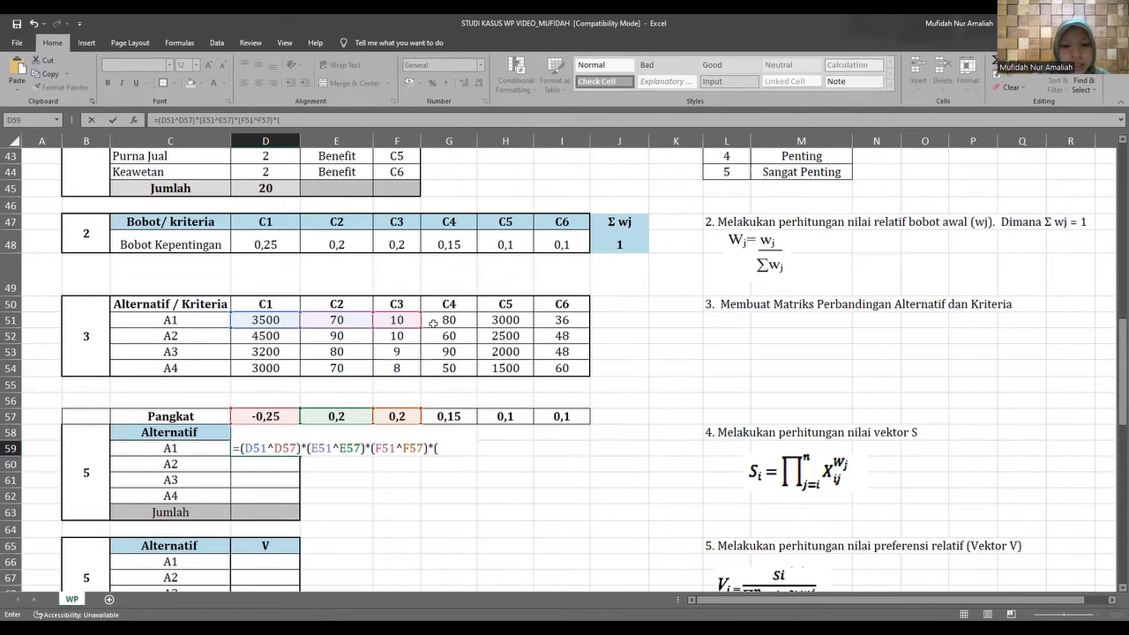
Add A1's C4 value raised to its Pangkat as the next factor in D59, (G51^G57).
{"action": "left_click", "coordinate": [433, 320]}
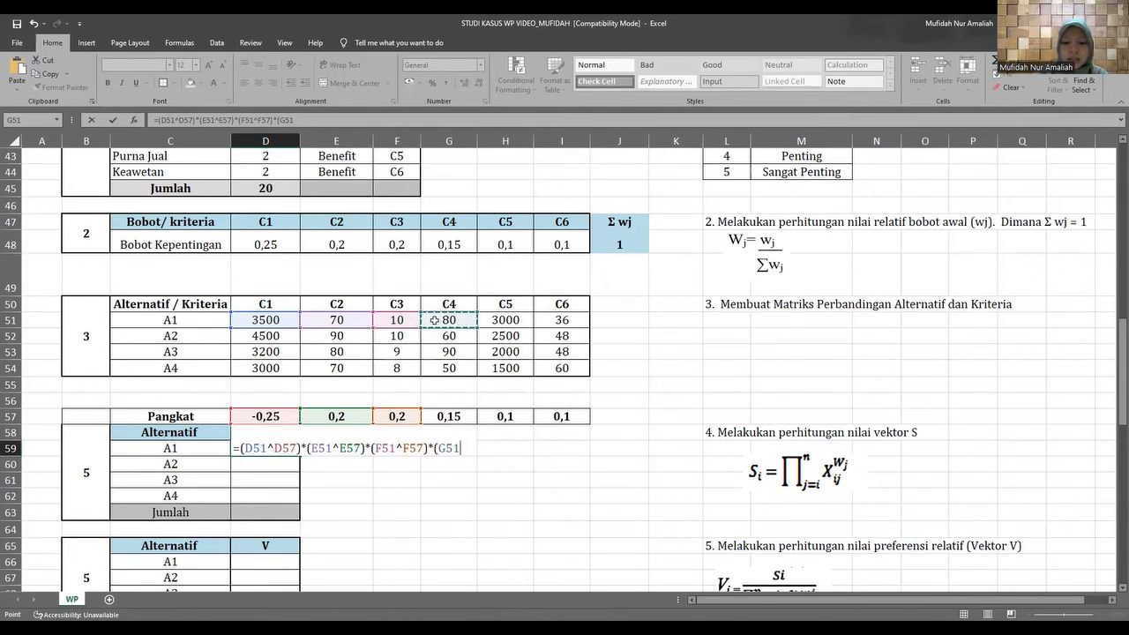
{"action": "type", "text": "^"}
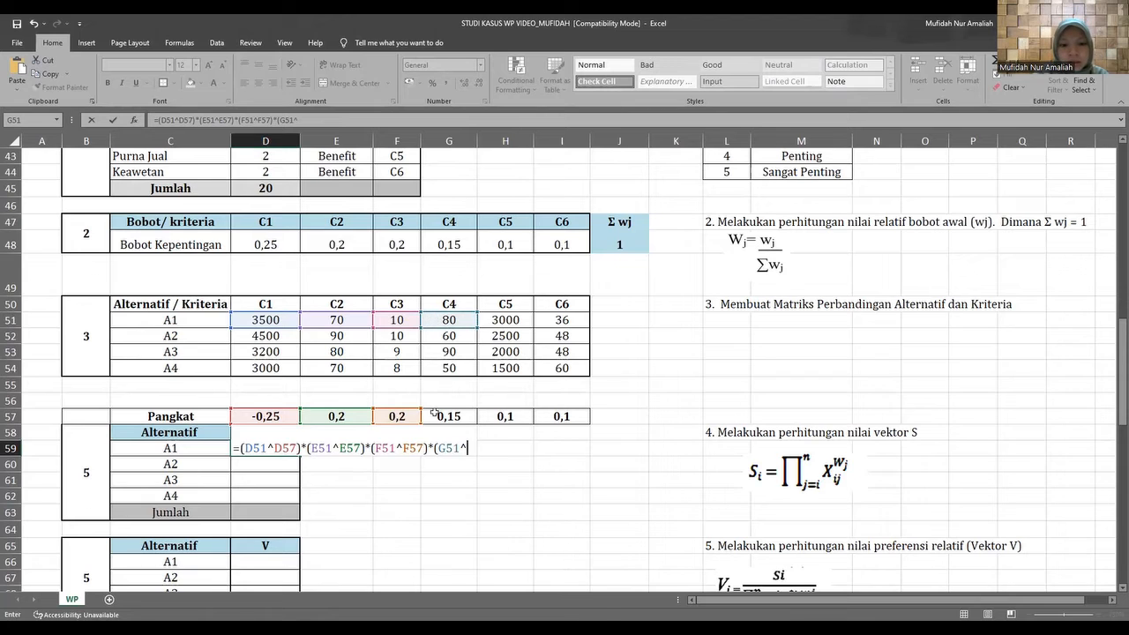
{"action": "left_click", "coordinate": [432, 417]}
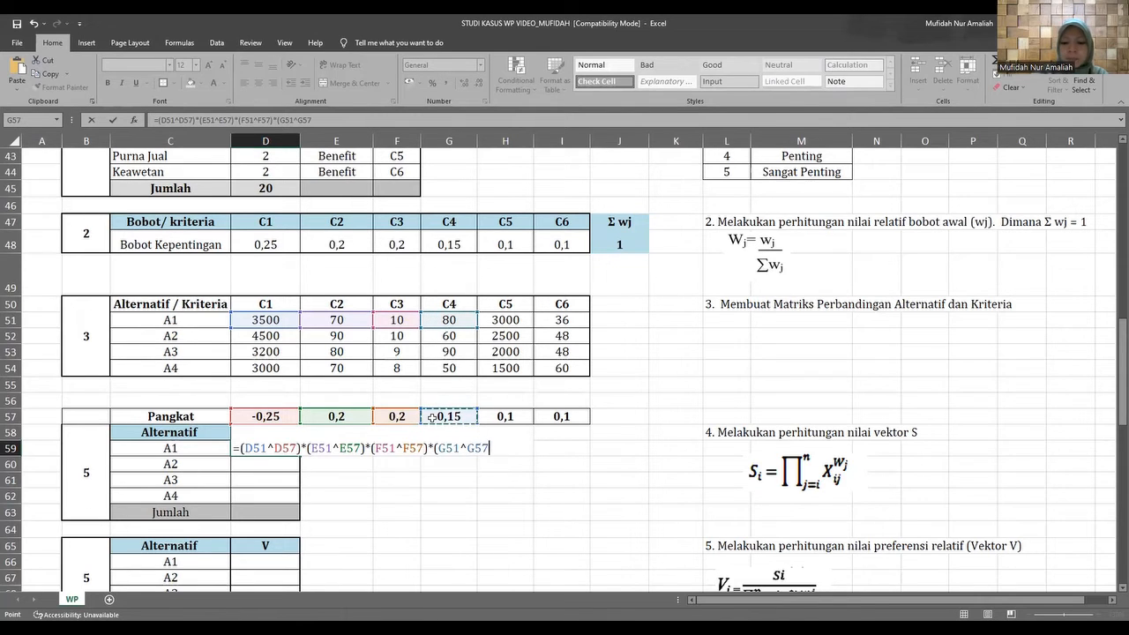
{"action": "type", "text": ")*("}
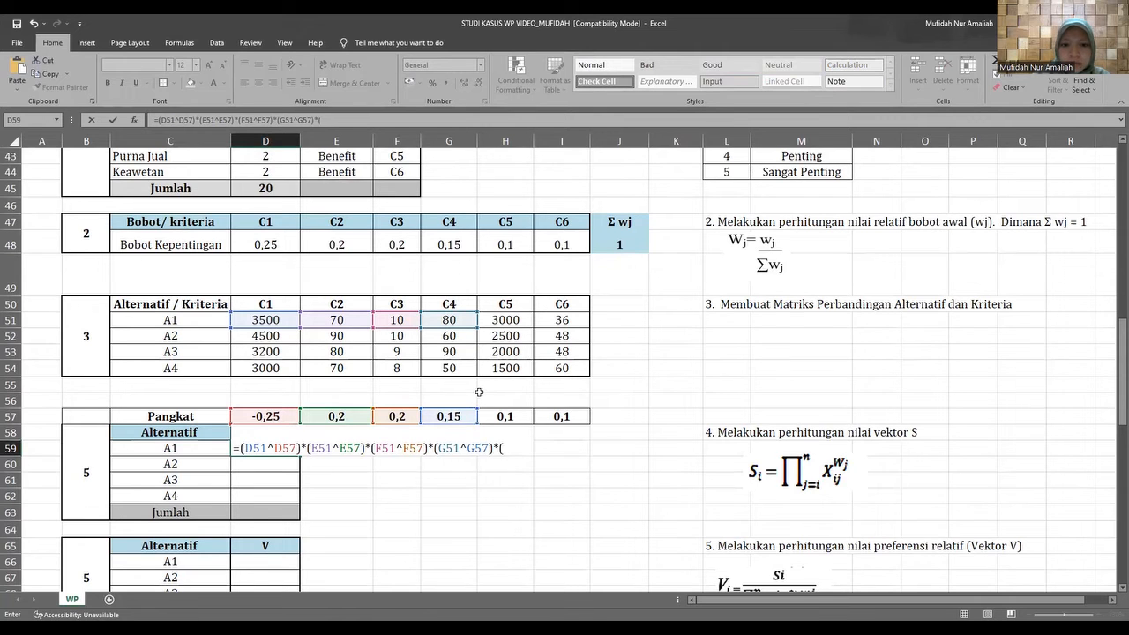
Multiply the D59 formula by A1's C5 value raised to the C5 Pangkat, *(H51^H57).
{"action": "left_click", "coordinate": [491, 321]}
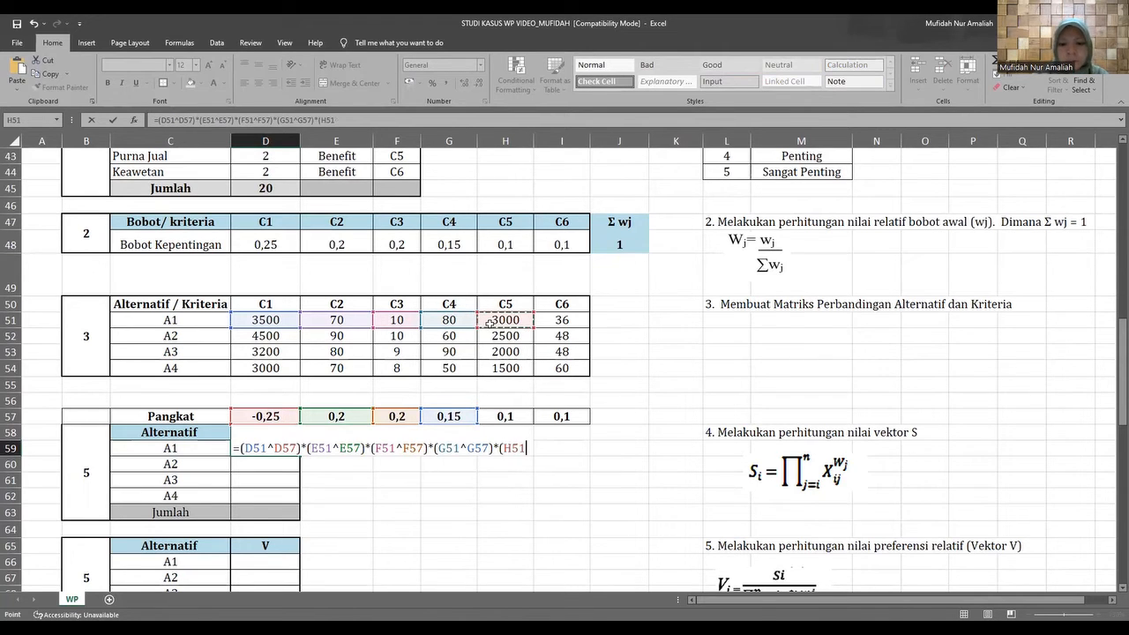
{"action": "type", "text": "^"}
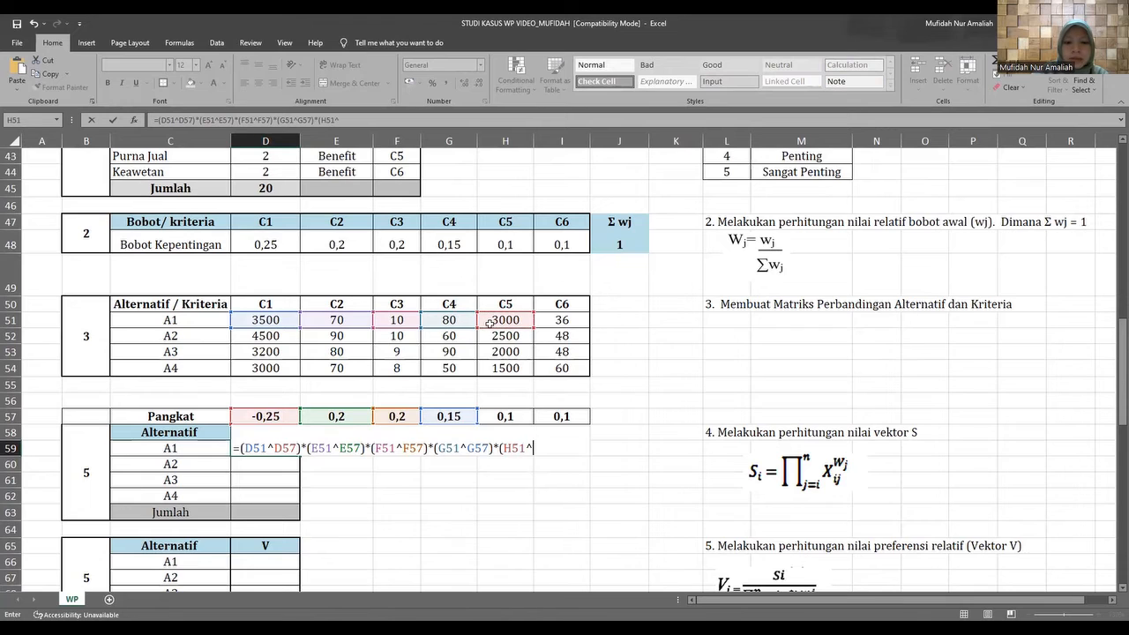
{"action": "left_click", "coordinate": [493, 417]}
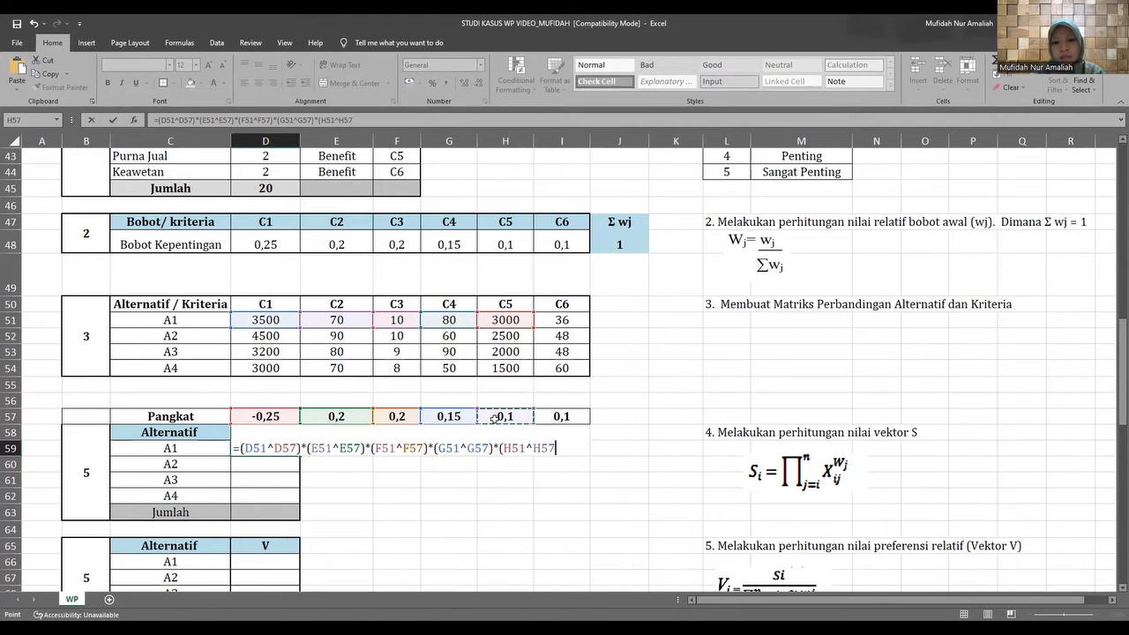
{"action": "type", "text": ")*("}
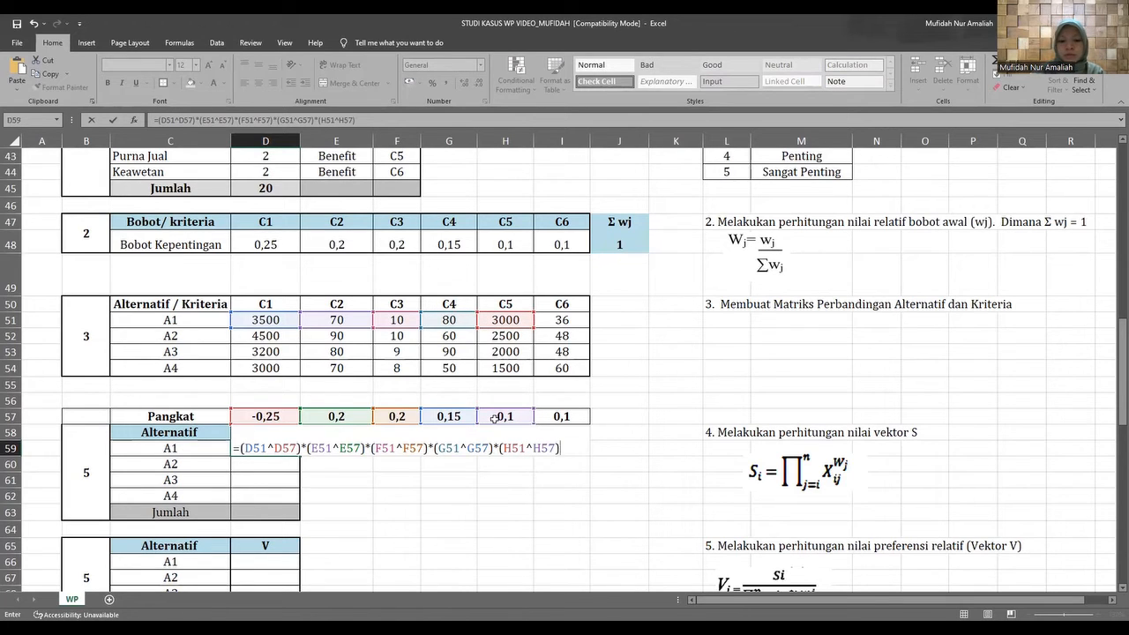
Complete the D59 formula with the C6 factor, *(I51^I57), enter it, and reselect D59.
{"action": "left_click", "coordinate": [552, 321]}
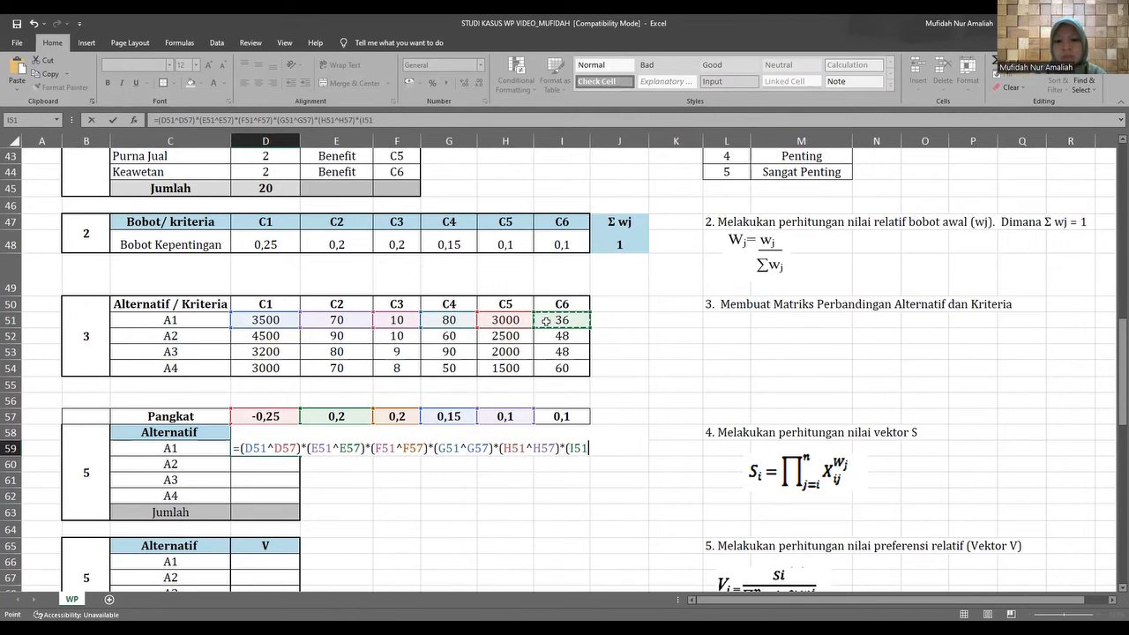
{"action": "type", "text": "^"}
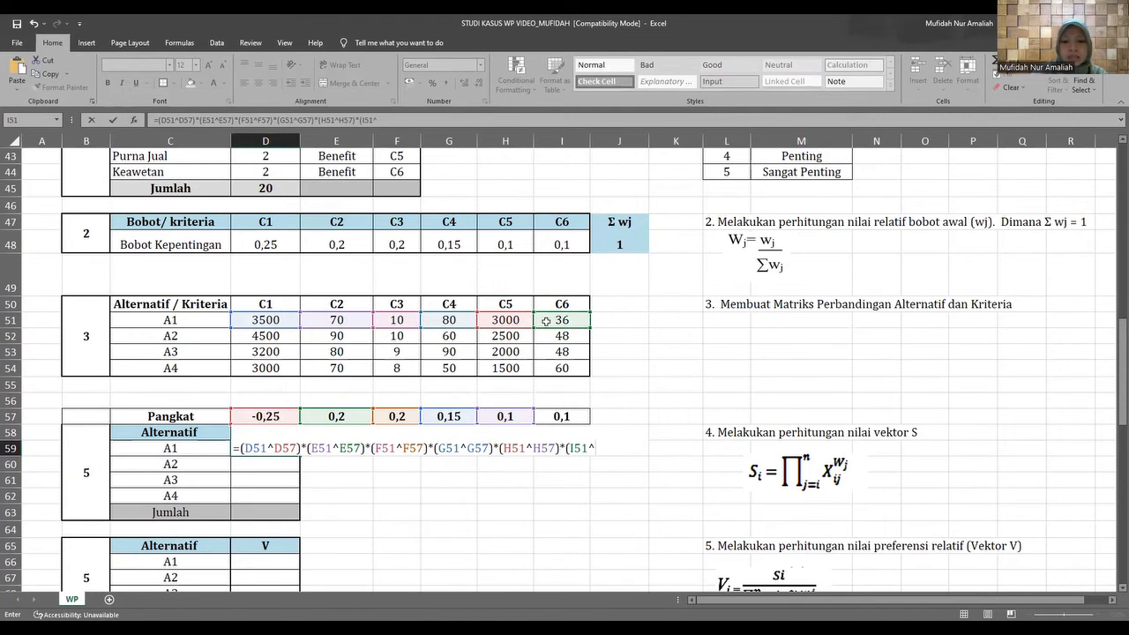
{"action": "left_click", "coordinate": [549, 416]}
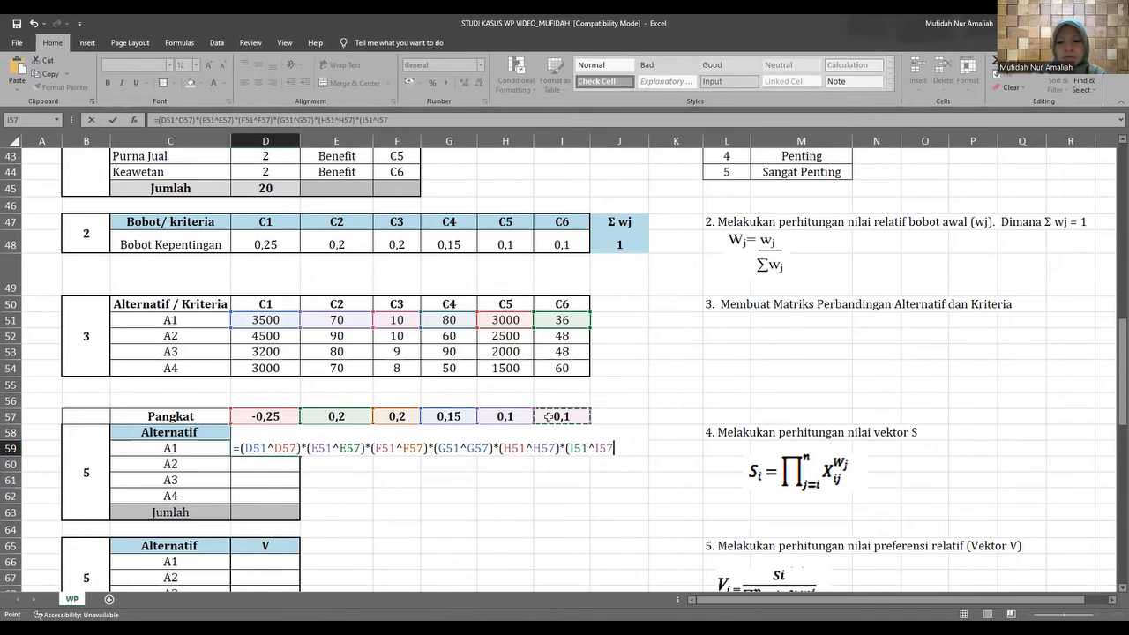
{"action": "type", "text": ")"}
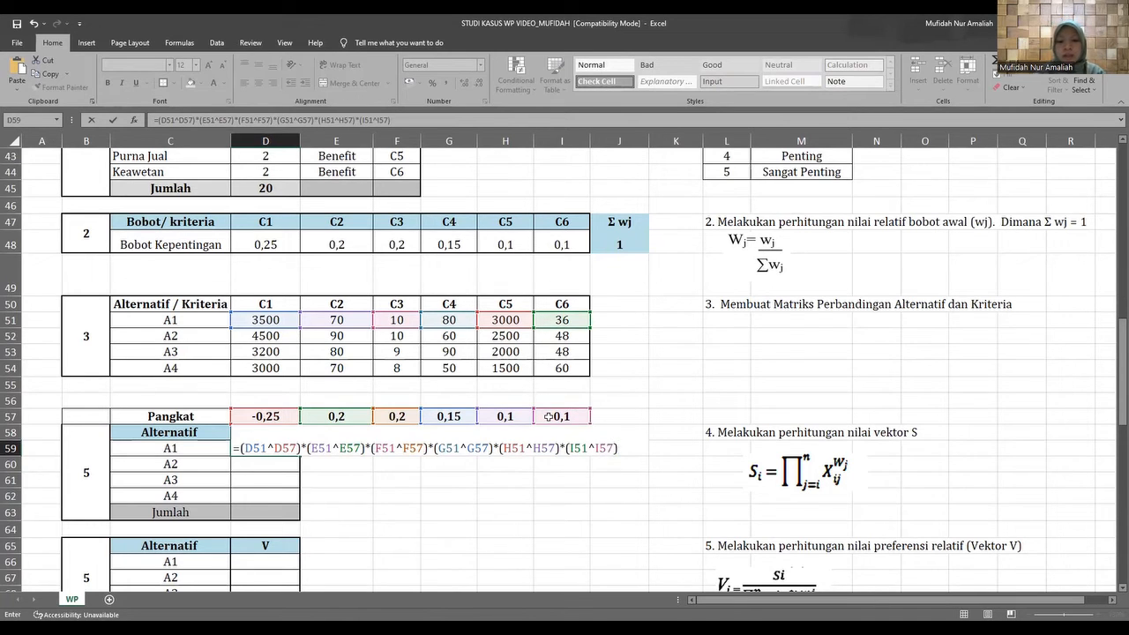
{"action": "key", "text": "Return"}
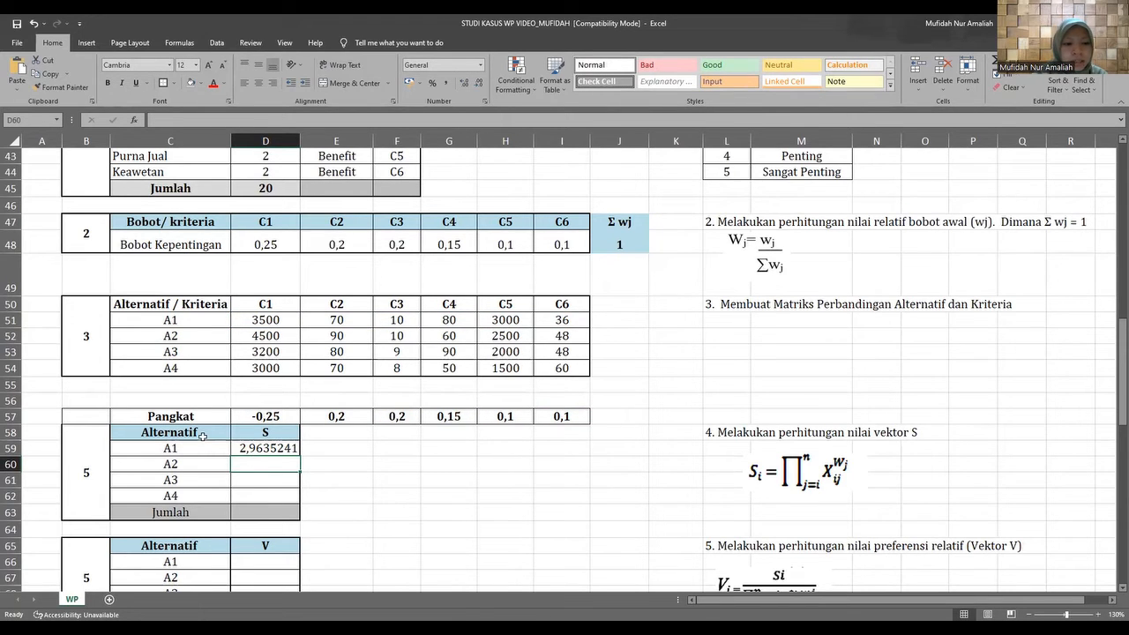
{"action": "left_click", "coordinate": [196, 450]}
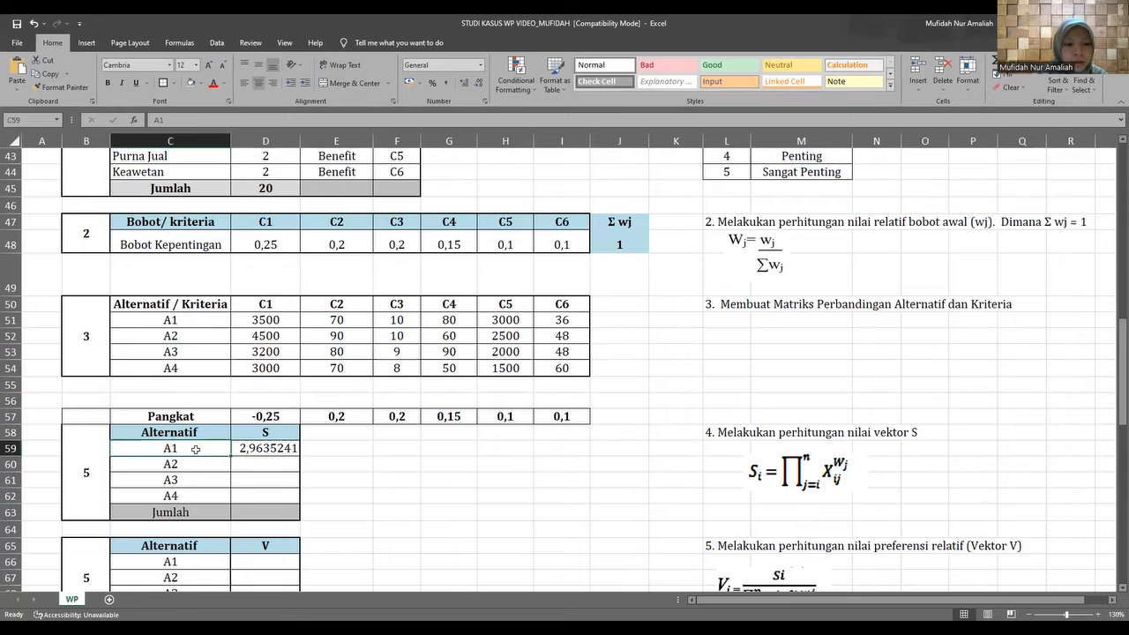
{"action": "left_click", "coordinate": [279, 450]}
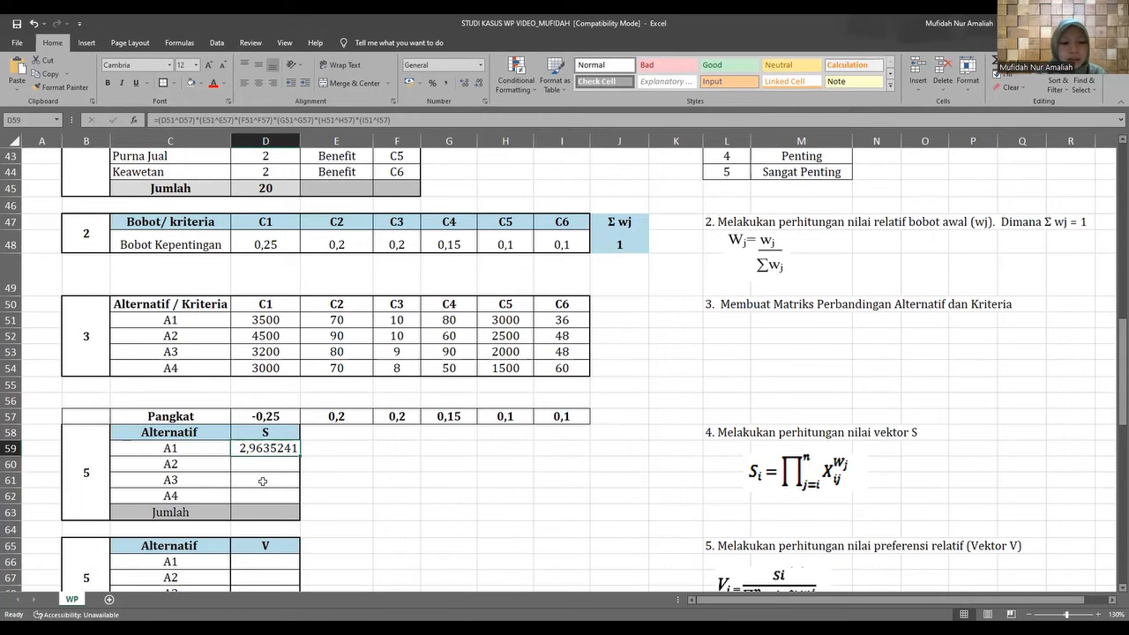
{"action": "scroll", "coordinate": [265, 481], "scroll_direction": "up", "scroll_amount": 1}
{"action": "scroll", "coordinate": [263, 480], "scroll_direction": "down", "scroll_amount": 3}
{"action": "scroll", "coordinate": [263, 482], "scroll_direction": "down", "scroll_amount": 1}
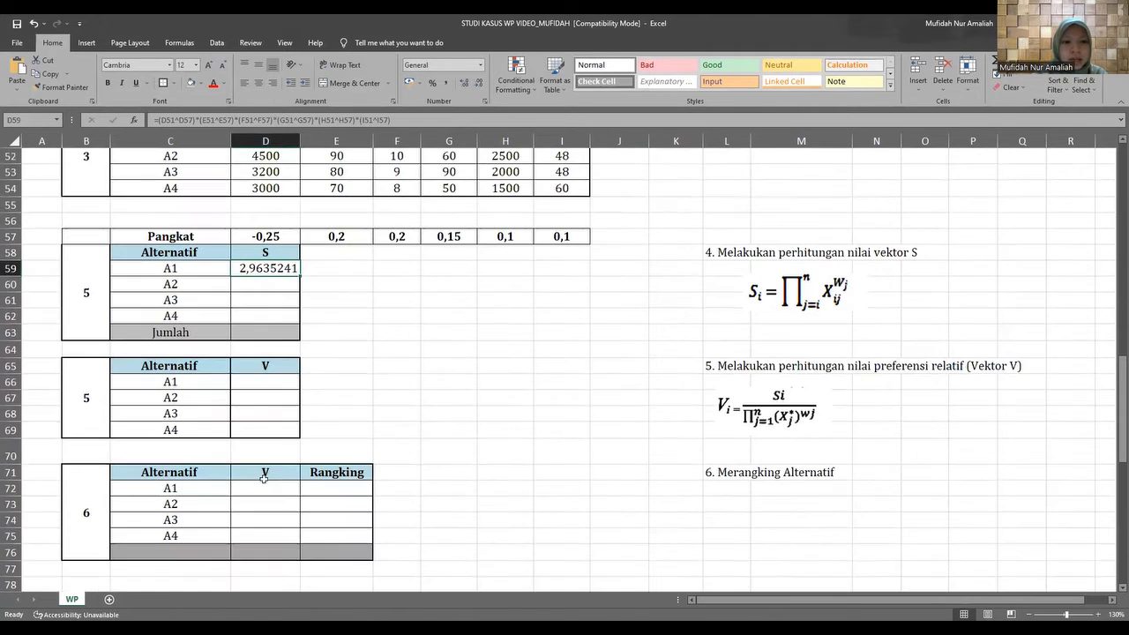
{"action": "left_click", "coordinate": [249, 286]}
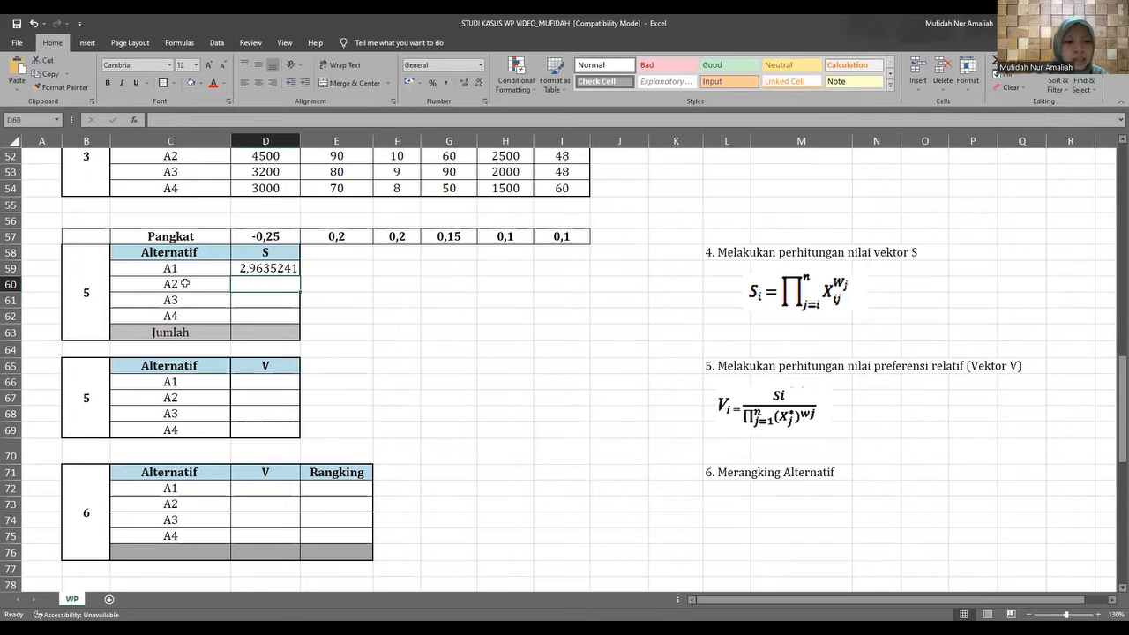
{"action": "scroll", "coordinate": [194, 298], "scroll_direction": "up", "scroll_amount": 2}
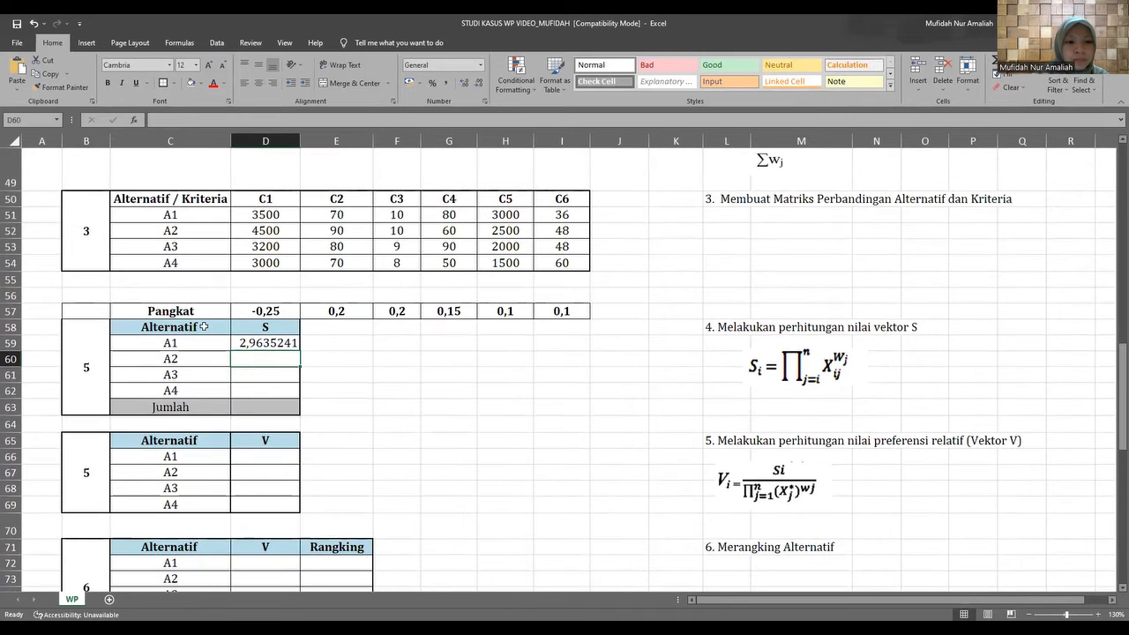
{"action": "scroll", "coordinate": [204, 327], "scroll_direction": "up", "scroll_amount": 1}
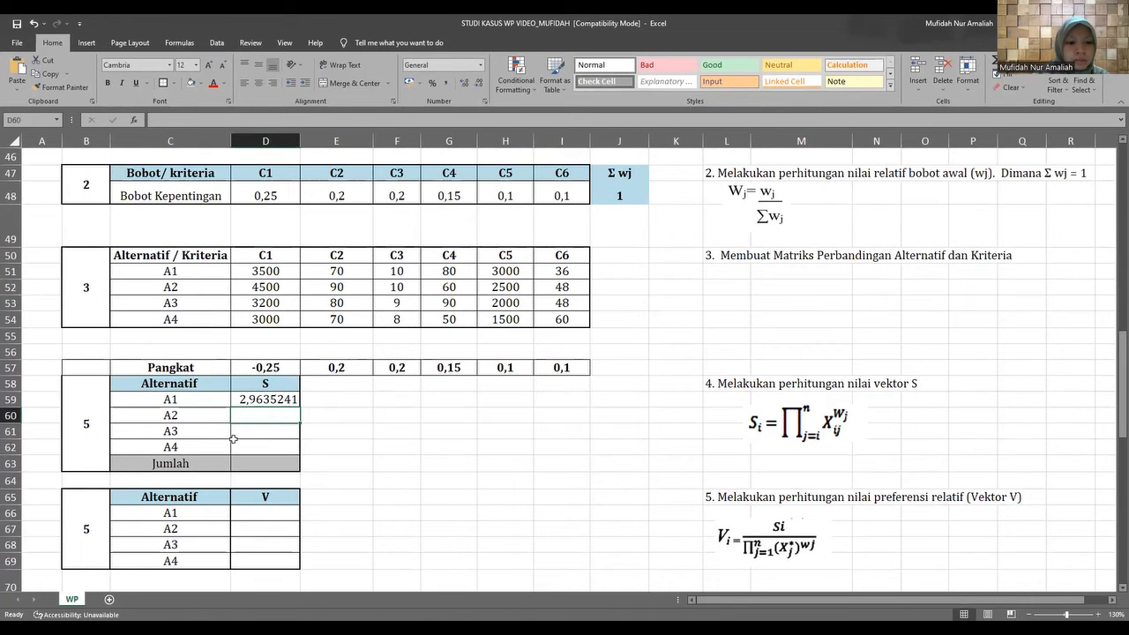
{"action": "scroll", "coordinate": [204, 360], "scroll_direction": "down", "scroll_amount": 1}
{"action": "left_click", "coordinate": [203, 360]}
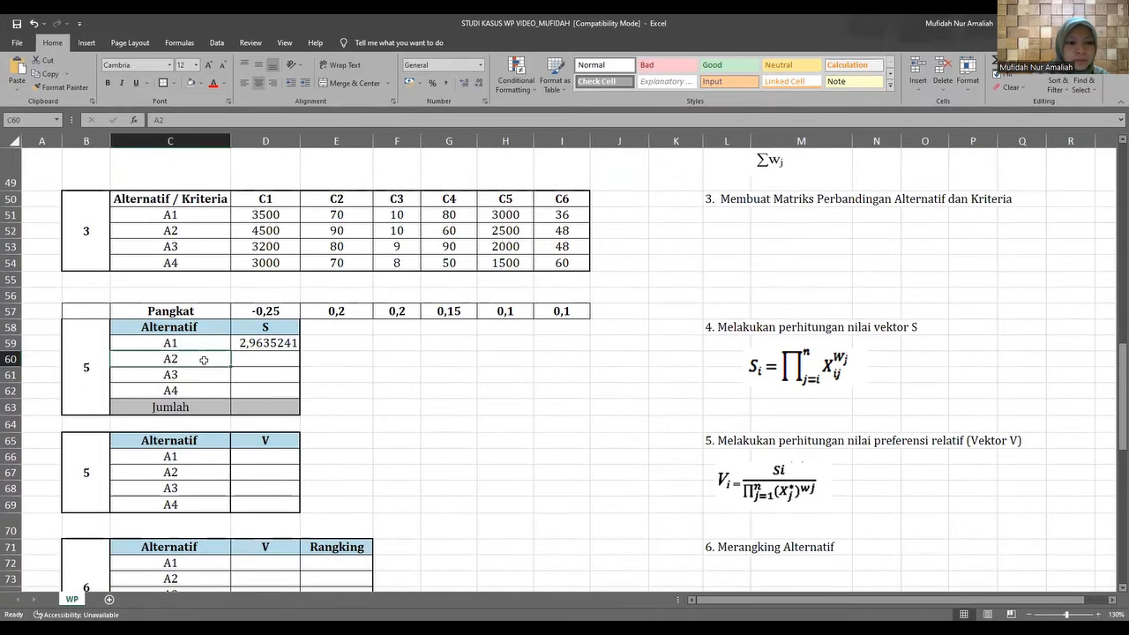
{"action": "double_click", "coordinate": [240, 360]}
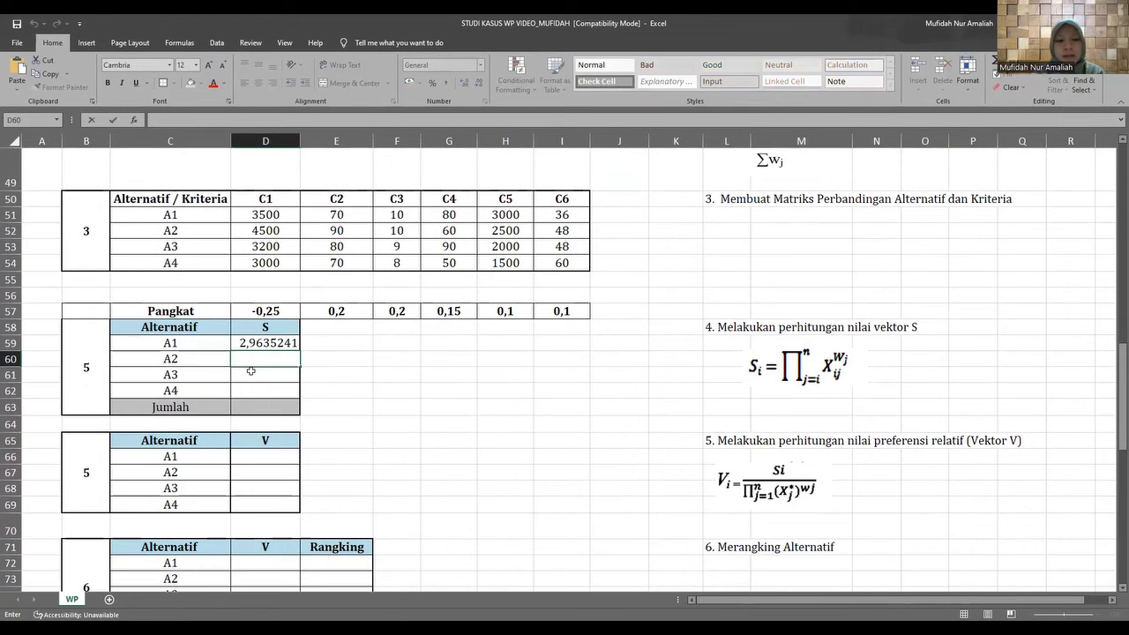
{"action": "key", "text": "Escape"}
{"action": "left_click", "coordinate": [200, 361]}
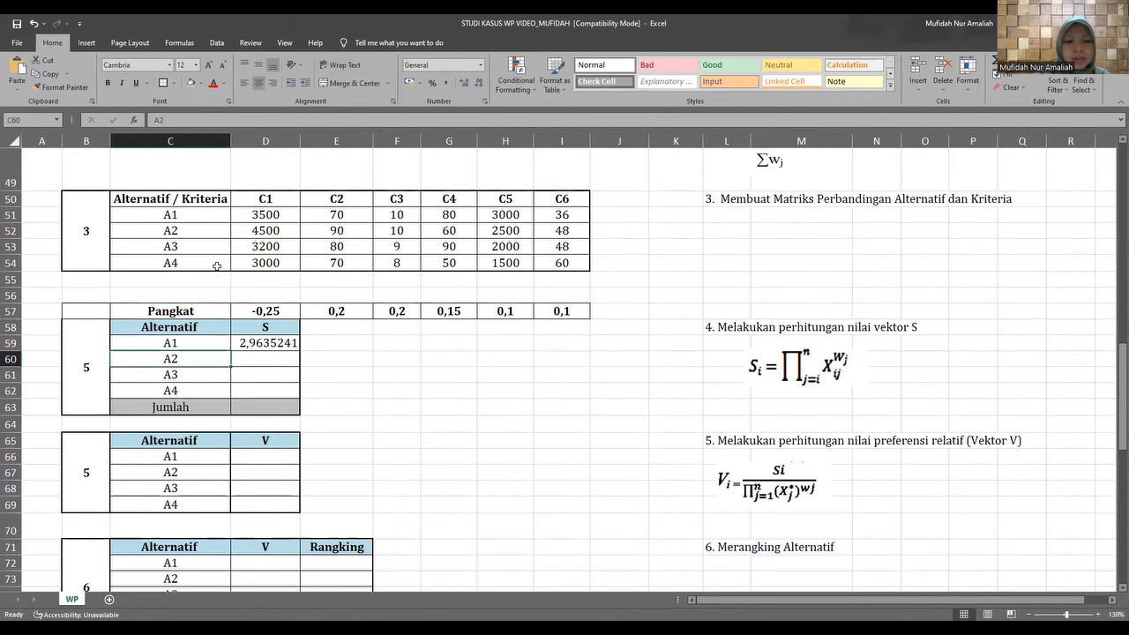
Start A2's vector S formula in D60 with its C1 value raised to the C1 Pangkat, =(D52^D57)*.
{"action": "double_click", "coordinate": [260, 358]}
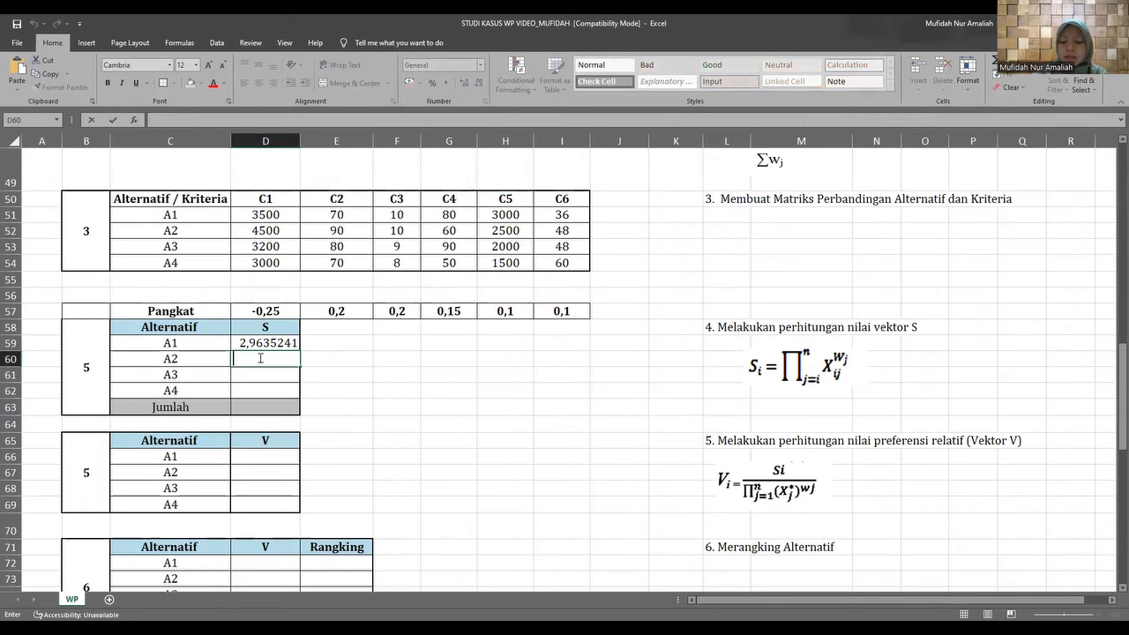
{"action": "type", "text": "="}
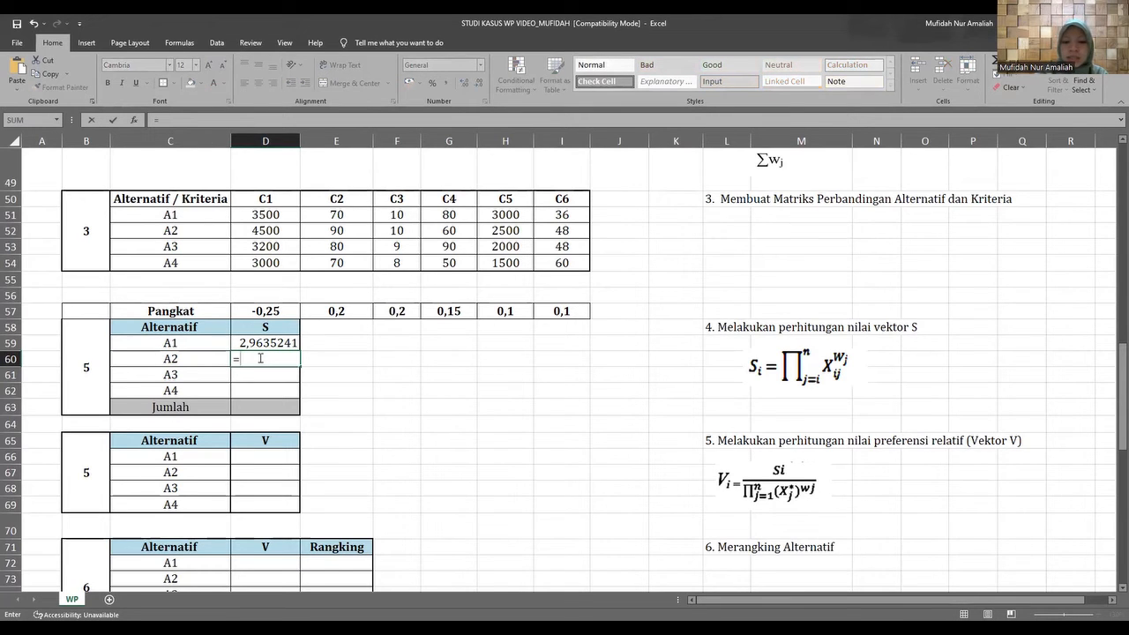
{"action": "type", "text": "("}
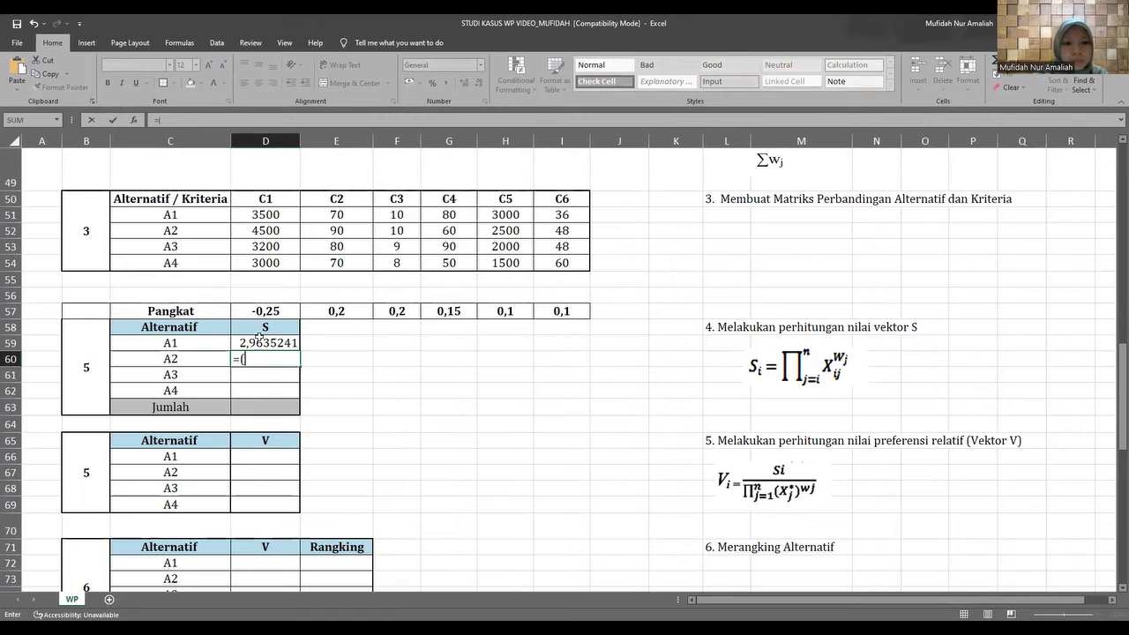
{"action": "left_click", "coordinate": [243, 230]}
{"action": "type", "text": "^"}
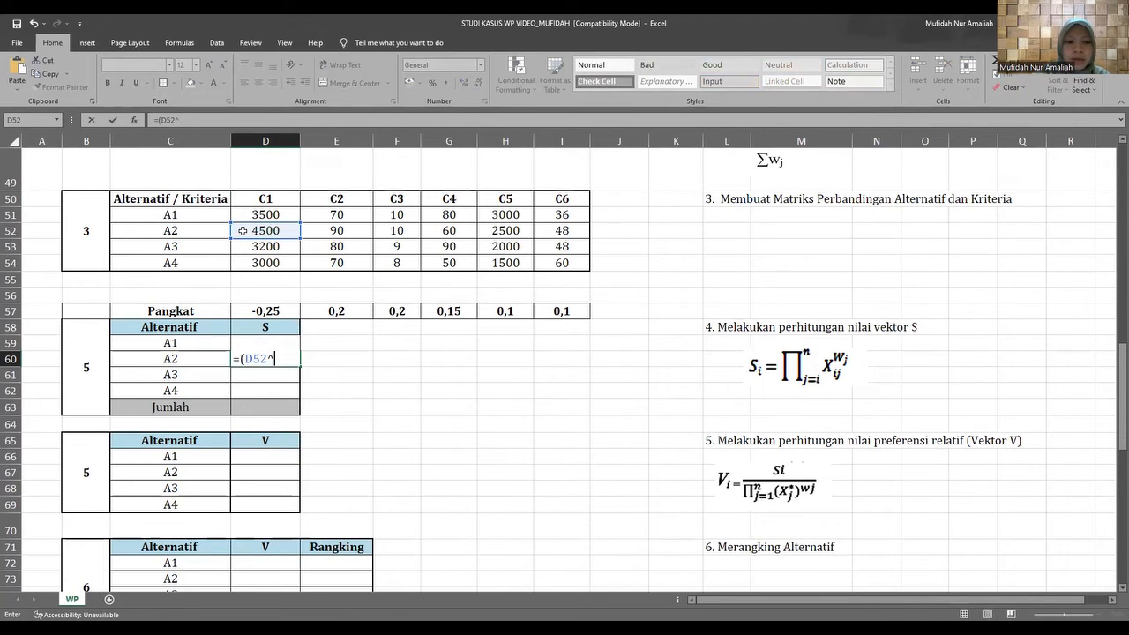
{"action": "left_click", "coordinate": [245, 310]}
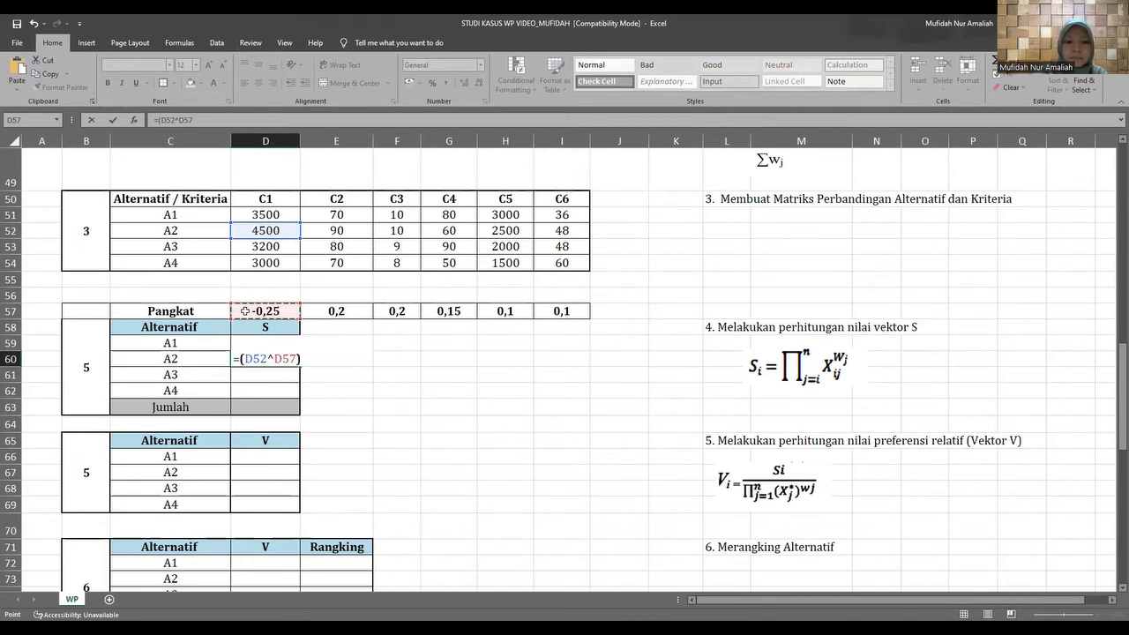
{"action": "type", "text": ")*"}
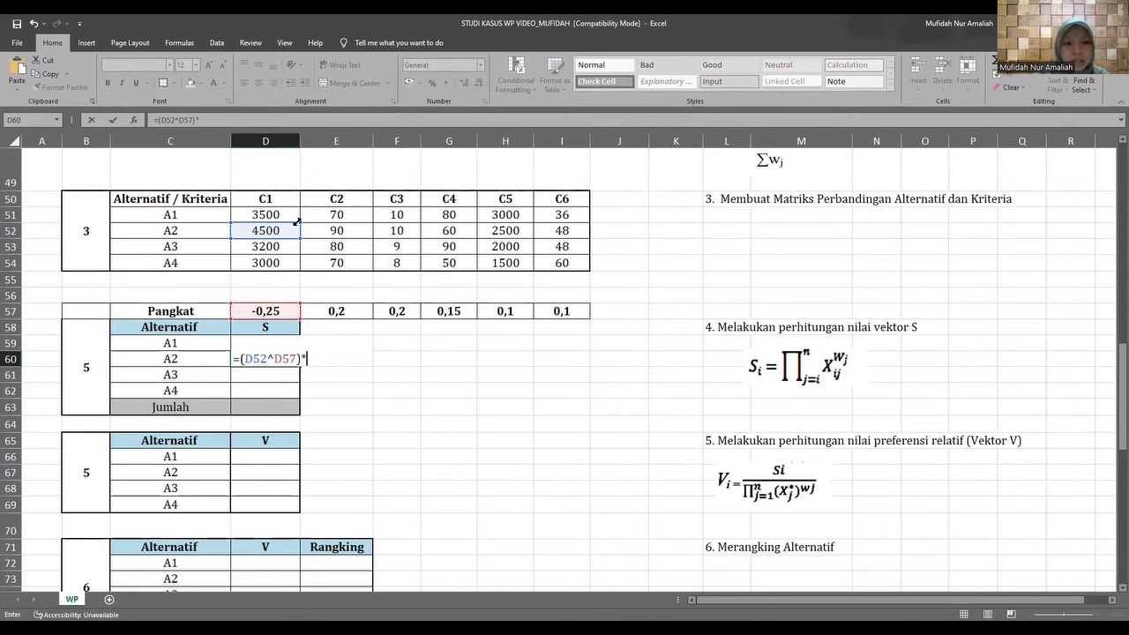
Add A2's C2 factor to the D60 formula, (E52^E57), followed by a multiplication sign.
{"action": "left_click", "coordinate": [319, 230]}
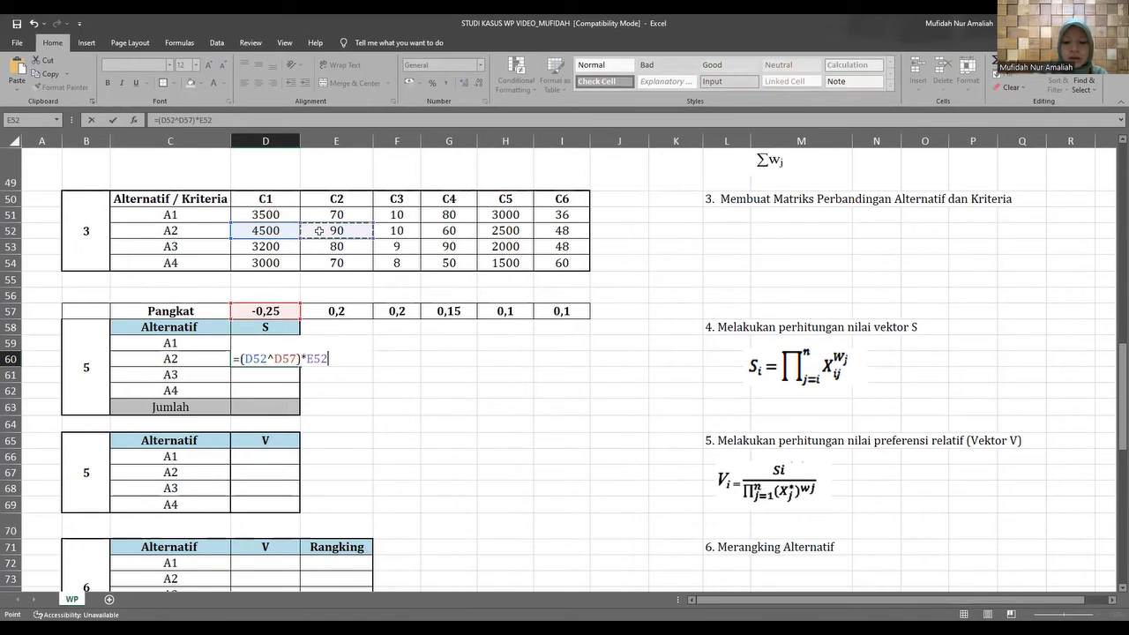
{"action": "left_click", "coordinate": [304, 359]}
{"action": "type", "text": "(D52"}
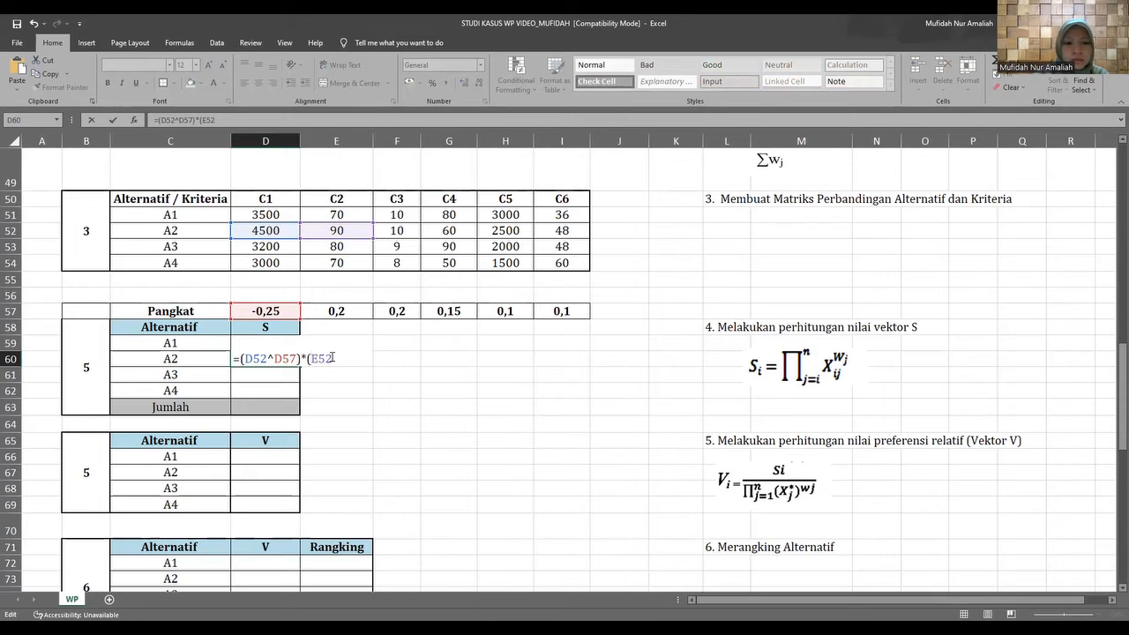
{"action": "type", "text": "^"}
{"action": "left_click", "coordinate": [318, 311]}
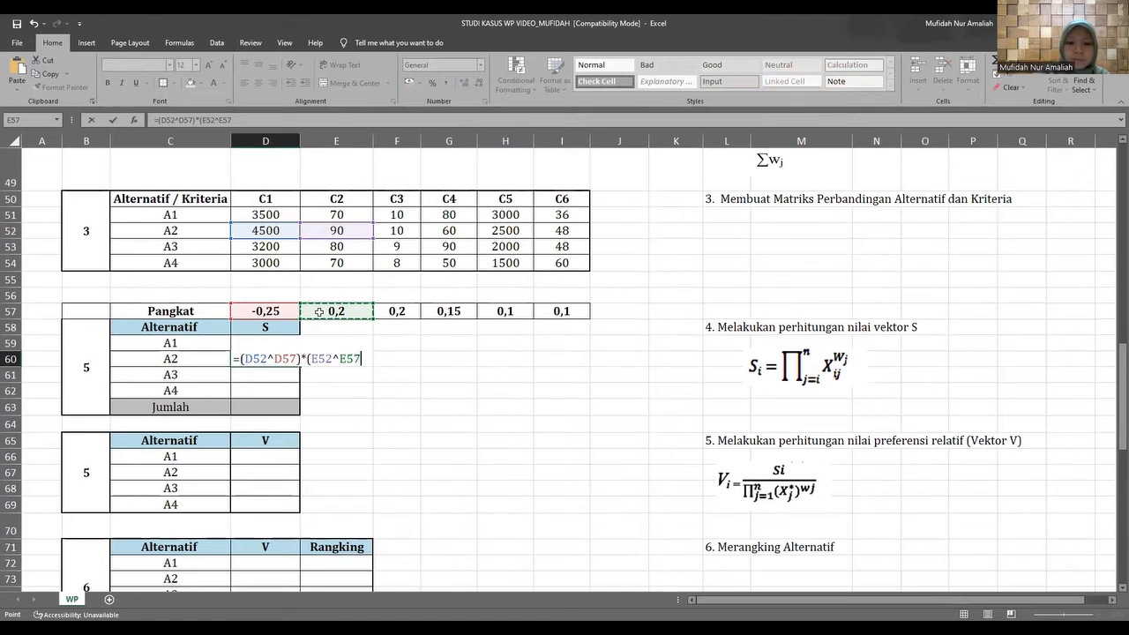
{"action": "type", "text": ")"}
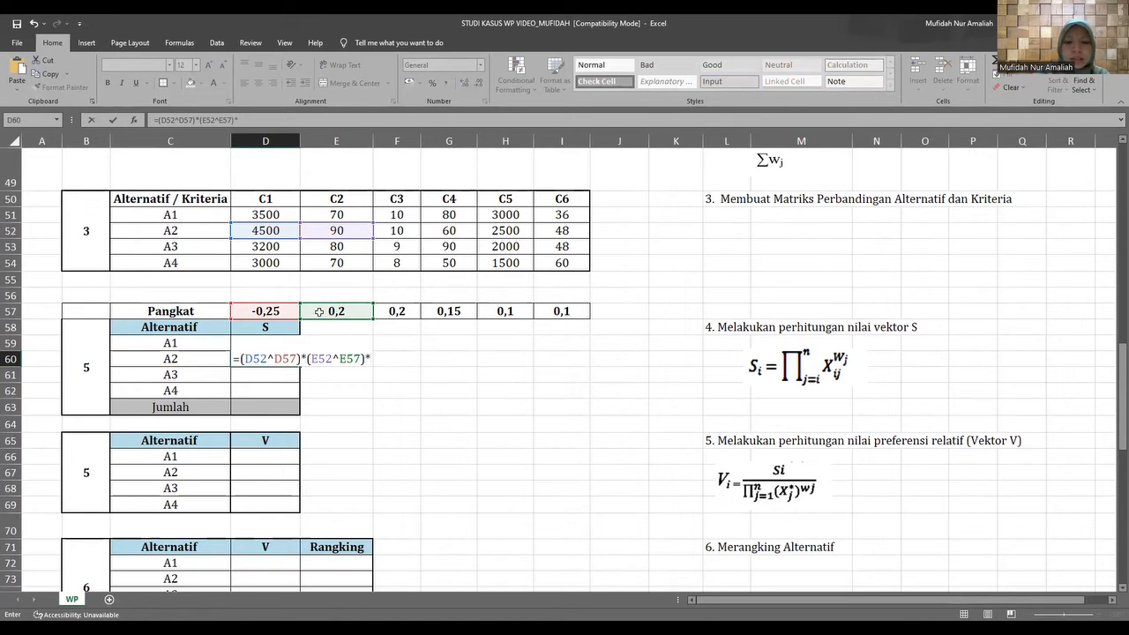
{"action": "type", "text": "*("}
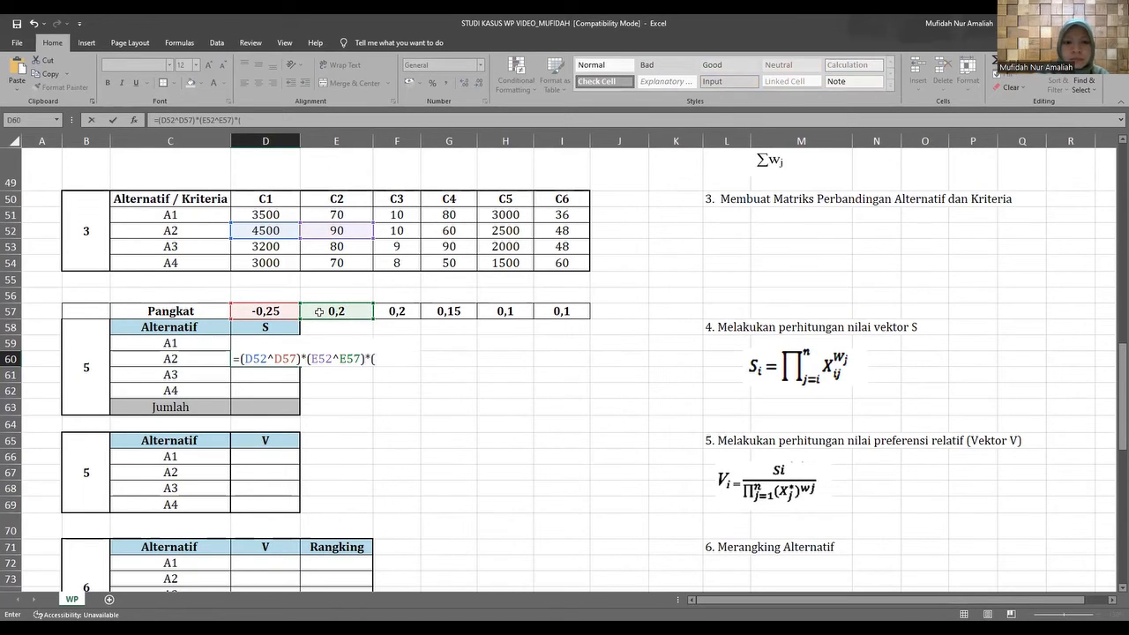
Add A2's C3 value raised to the C3 Pangkat as the next factor in D60, (F52^F57).
{"action": "left_click", "coordinate": [388, 230]}
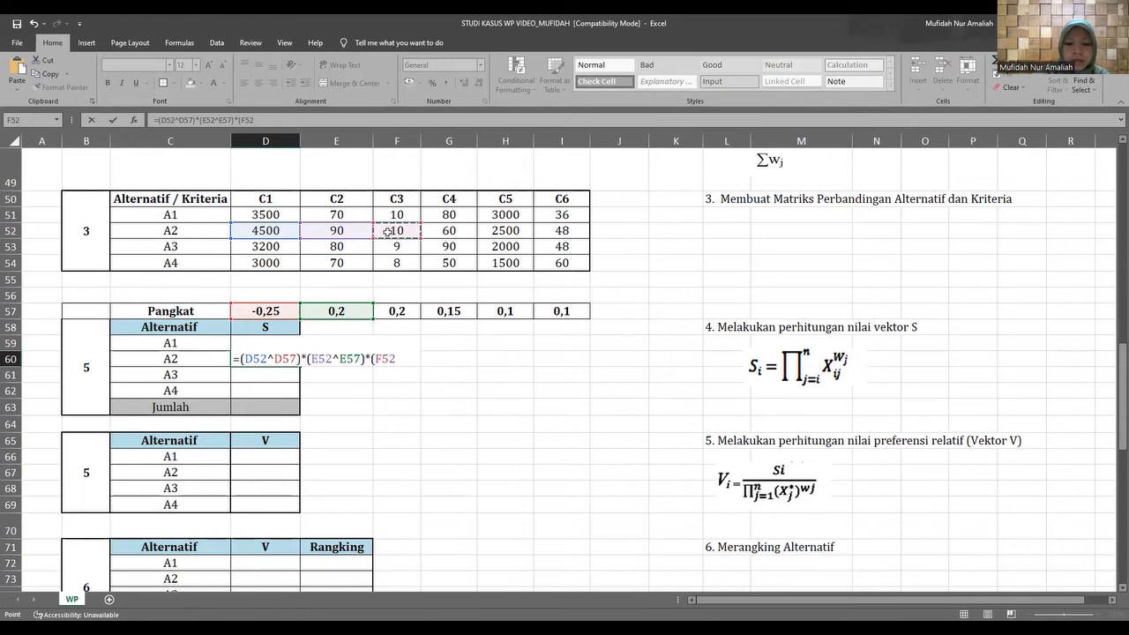
{"action": "type", "text": "^"}
{"action": "left_click", "coordinate": [385, 310]}
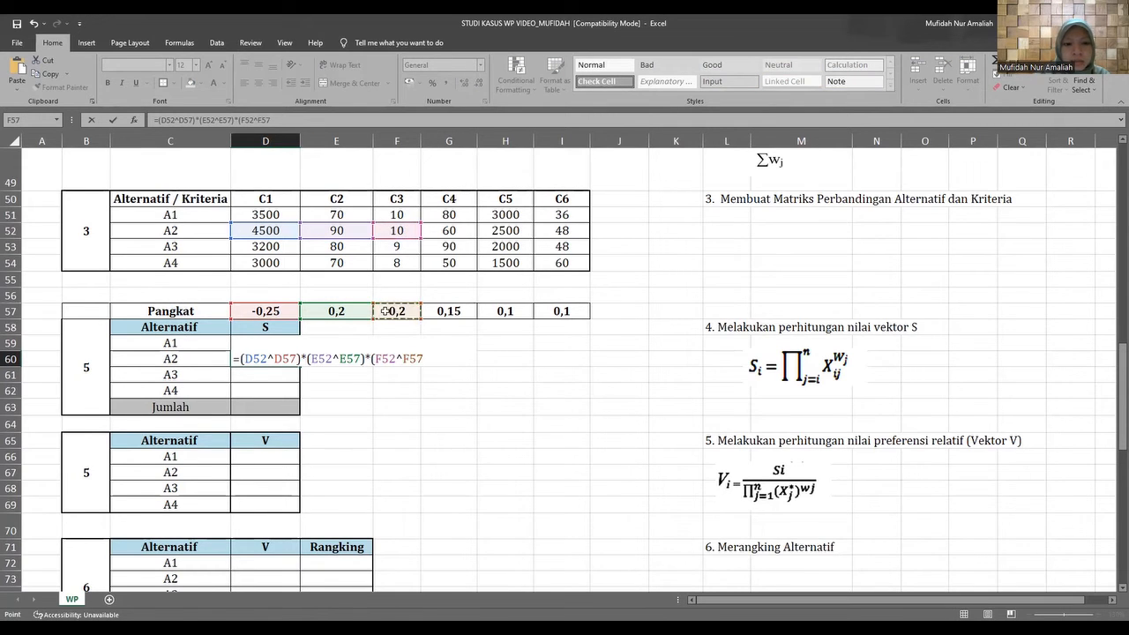
{"action": "type", "text": ")*("}
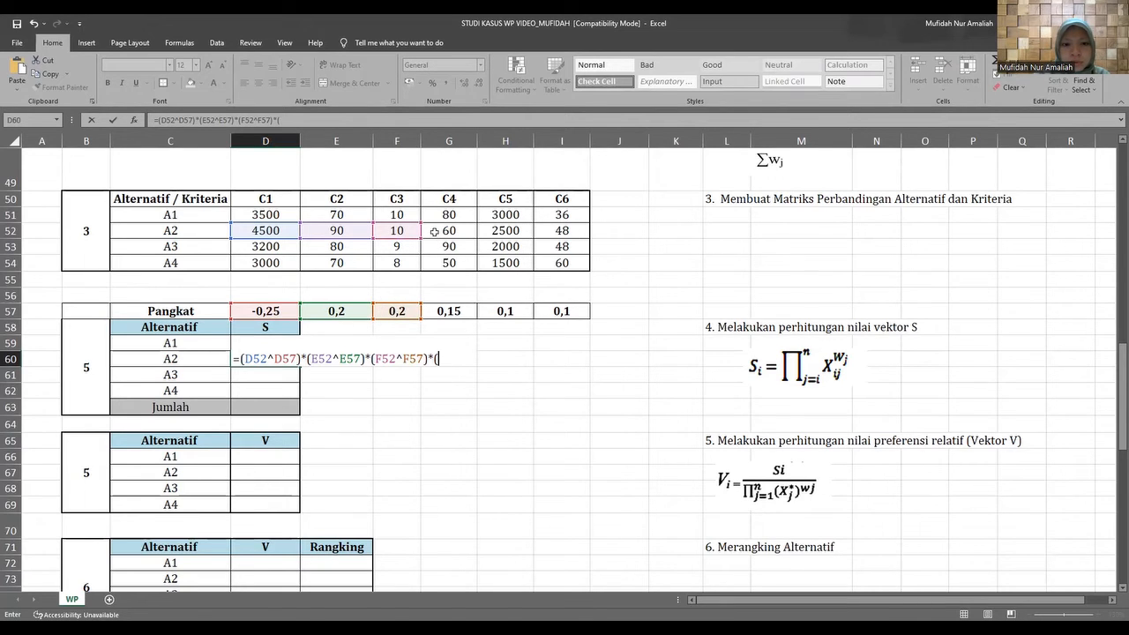
Extend the D60 formula with A2's C4 factor, (G52^G57), and a trailing multiplication sign.
{"action": "left_click", "coordinate": [434, 231]}
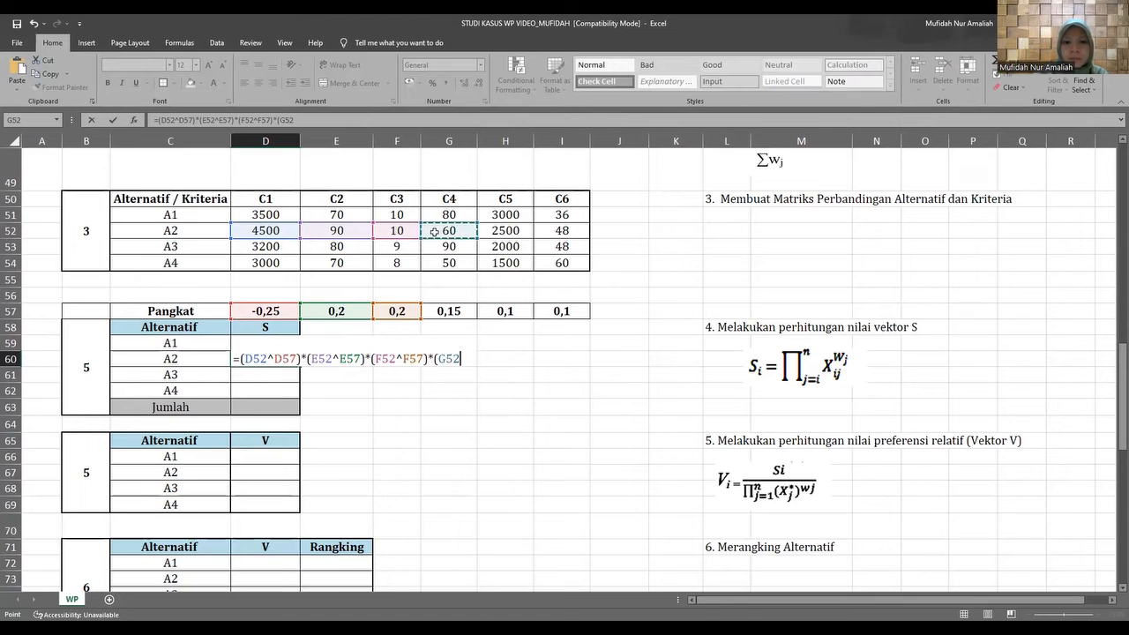
{"action": "type", "text": "^"}
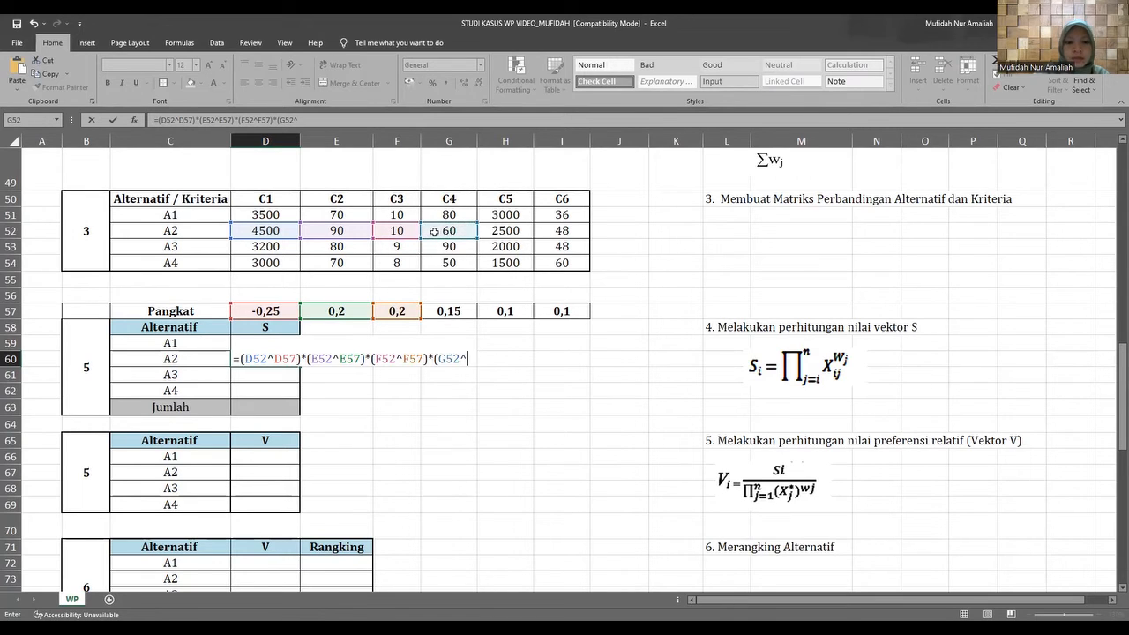
{"action": "left_click", "coordinate": [438, 310]}
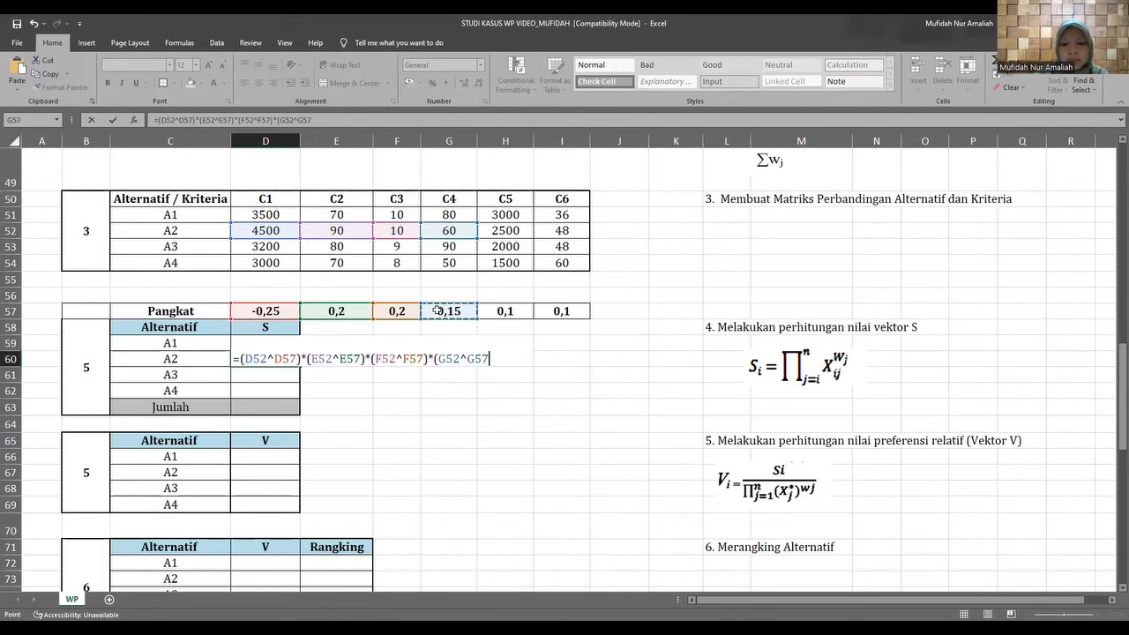
{"action": "type", "text": ")"}
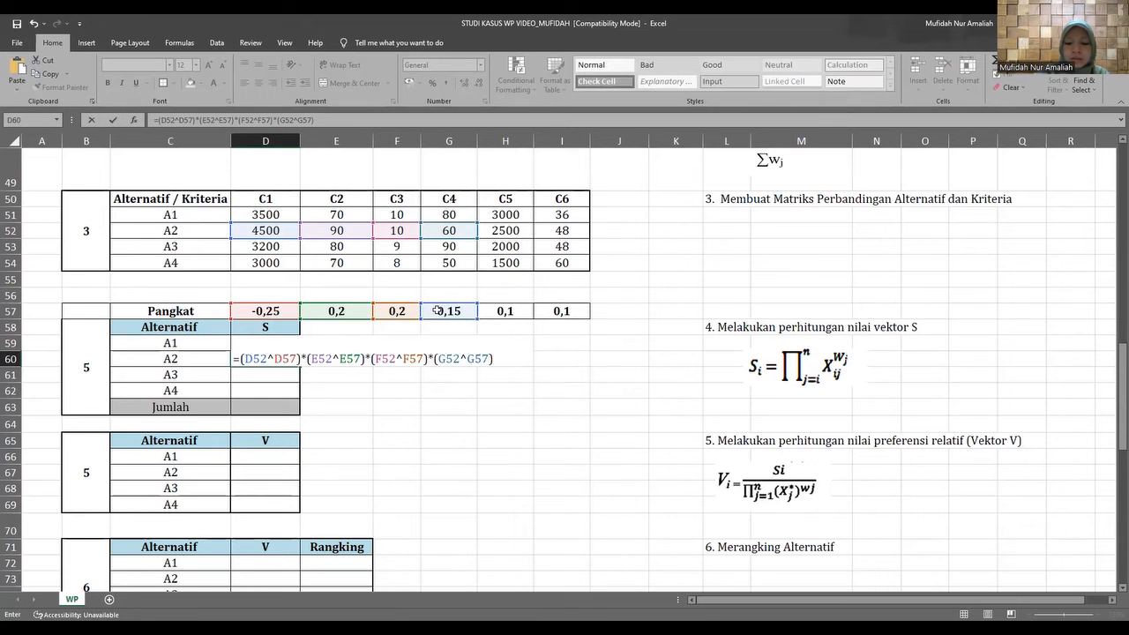
{"action": "type", "text": "*"}
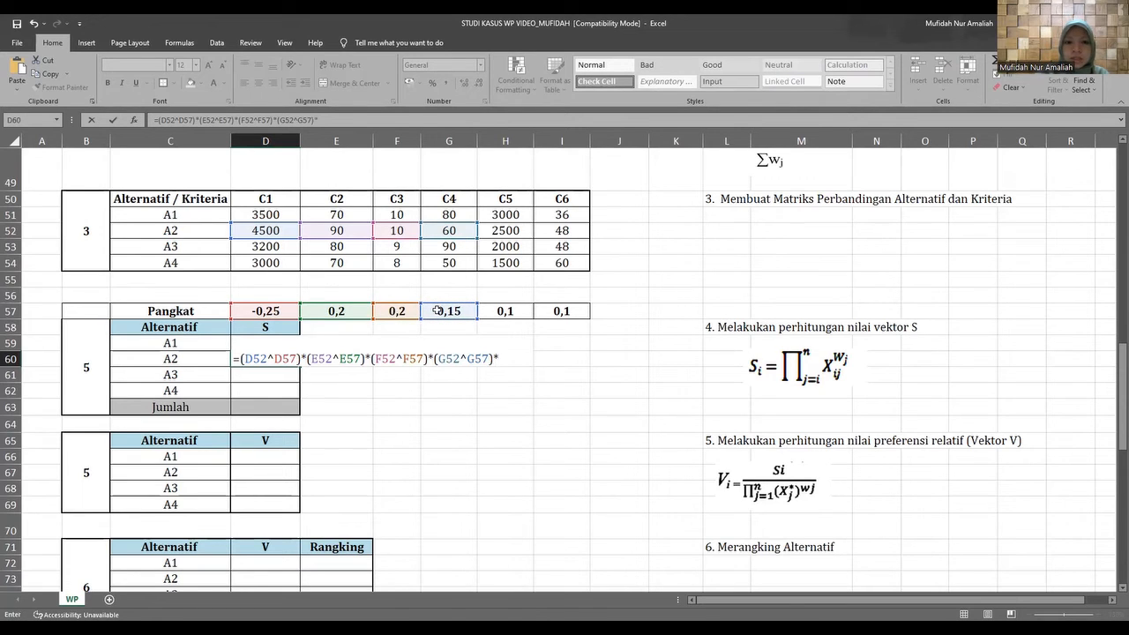
Add A2's C5 value raised to the C5 Pangkat as a bracketed factor in D60, (H52^H57).
{"action": "left_click", "coordinate": [490, 231]}
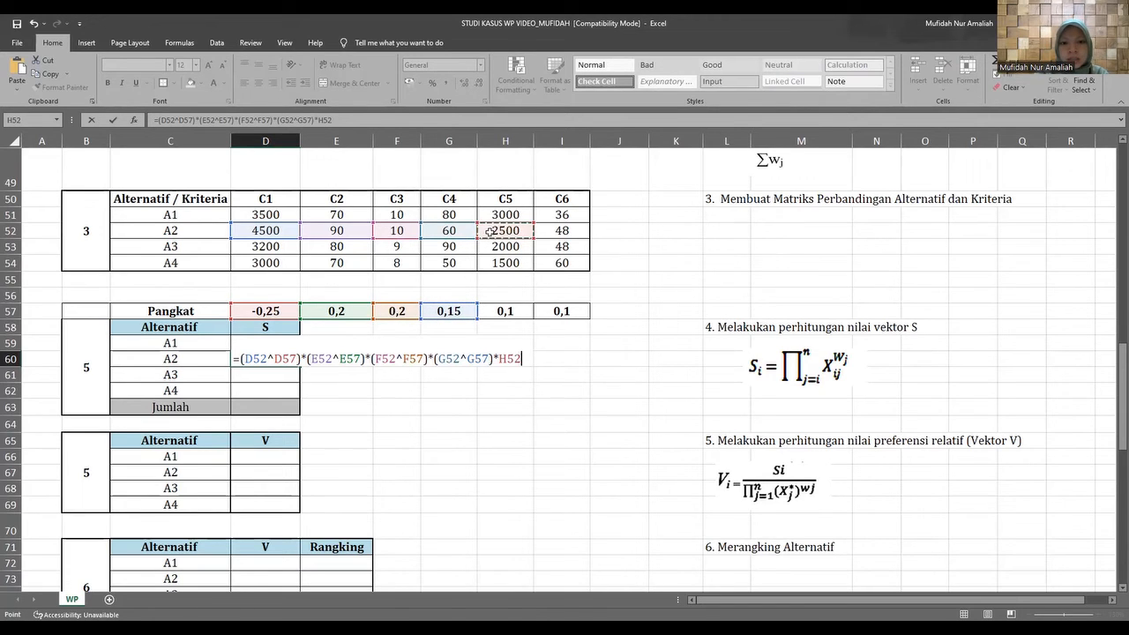
{"action": "left_click", "coordinate": [498, 358]}
{"action": "type", "text": "("}
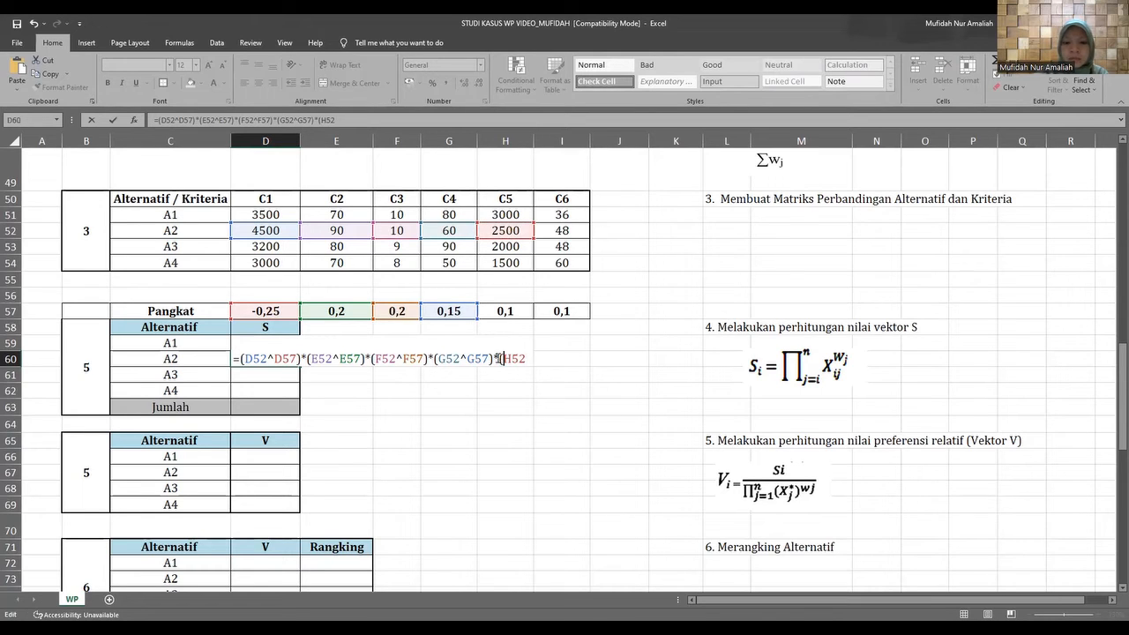
{"action": "key", "text": "Right"}
{"action": "key", "text": "Right"}
{"action": "key", "text": "Right"}
{"action": "type", "text": "^"}
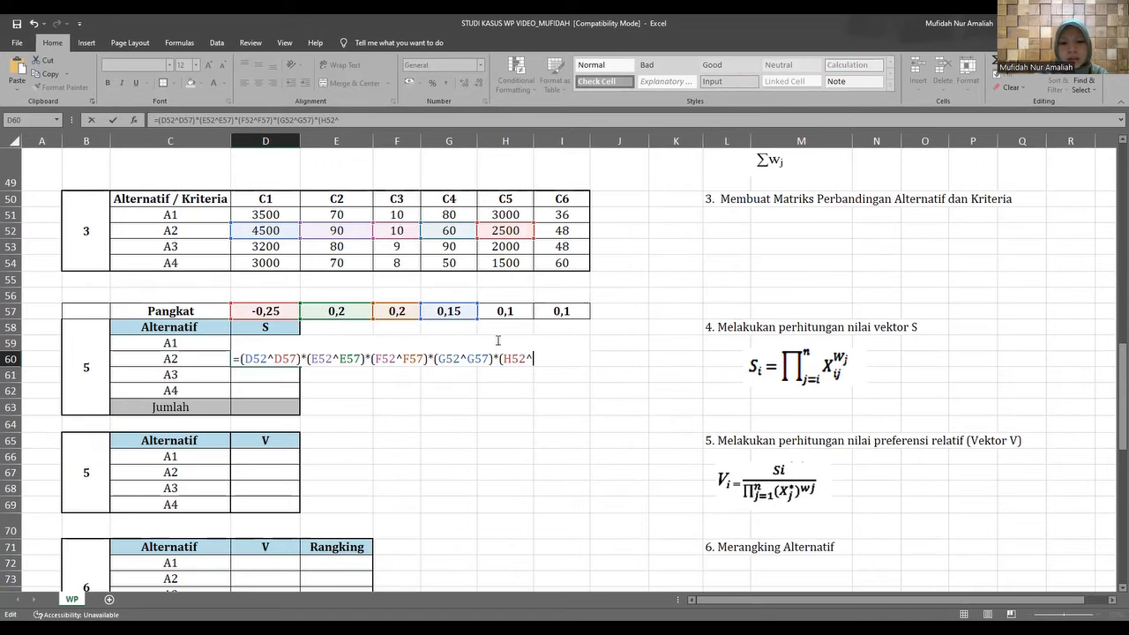
{"action": "left_click", "coordinate": [505, 313]}
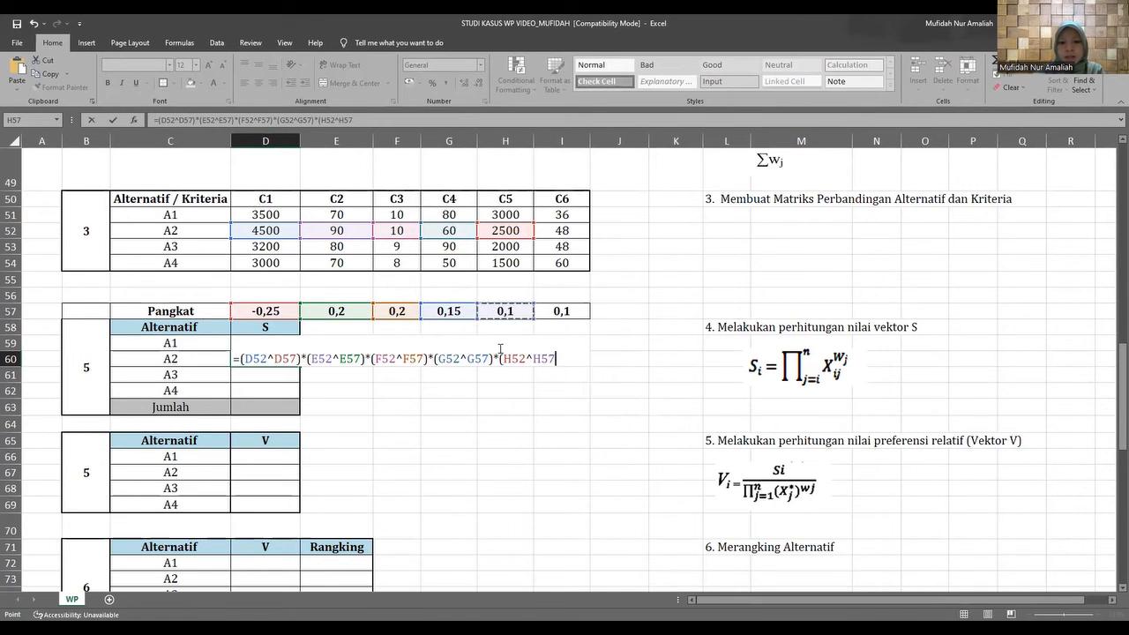
{"action": "type", "text": ")*("}
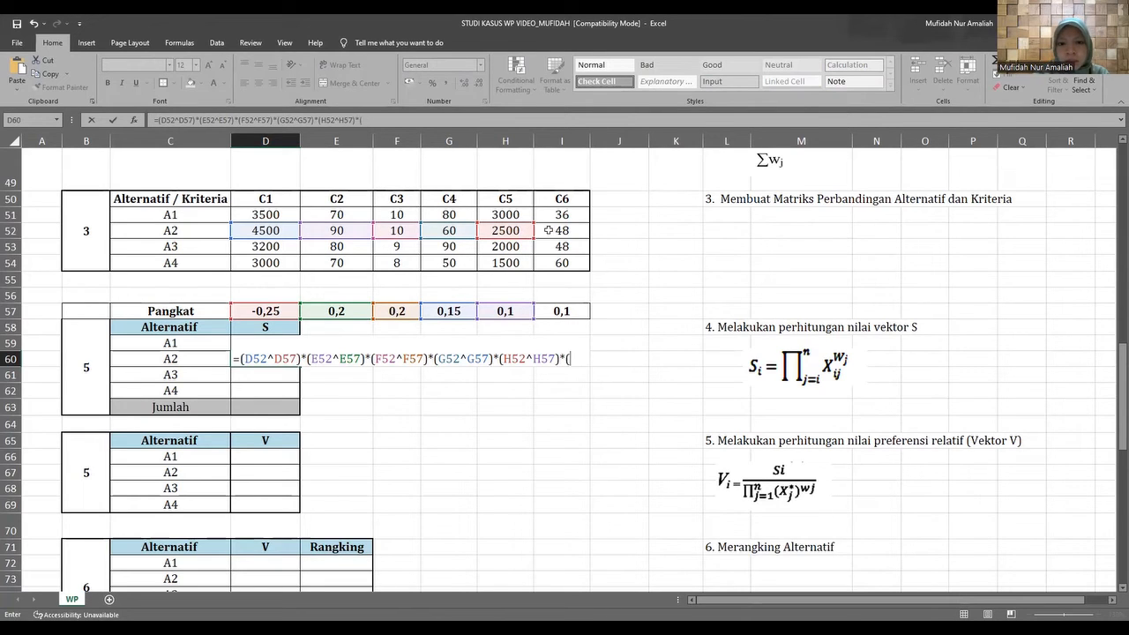
Complete the D60 formula's last factor by raising A2's C6 value to the C6 Pangkat, (I52^I57).
{"action": "left_click", "coordinate": [548, 231]}
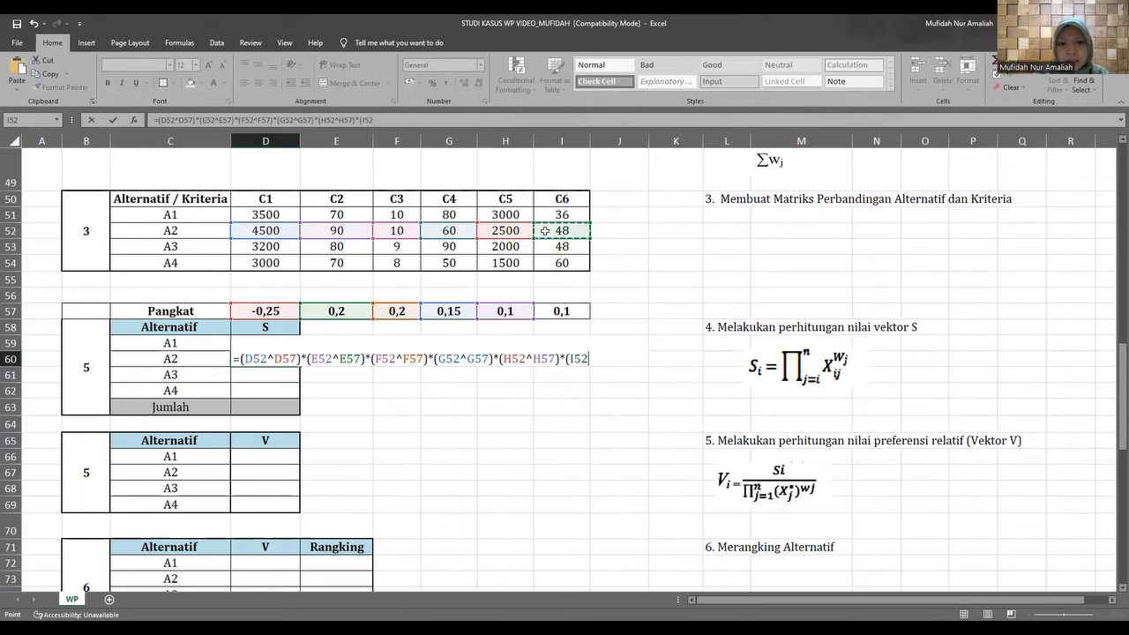
{"action": "type", "text": "^"}
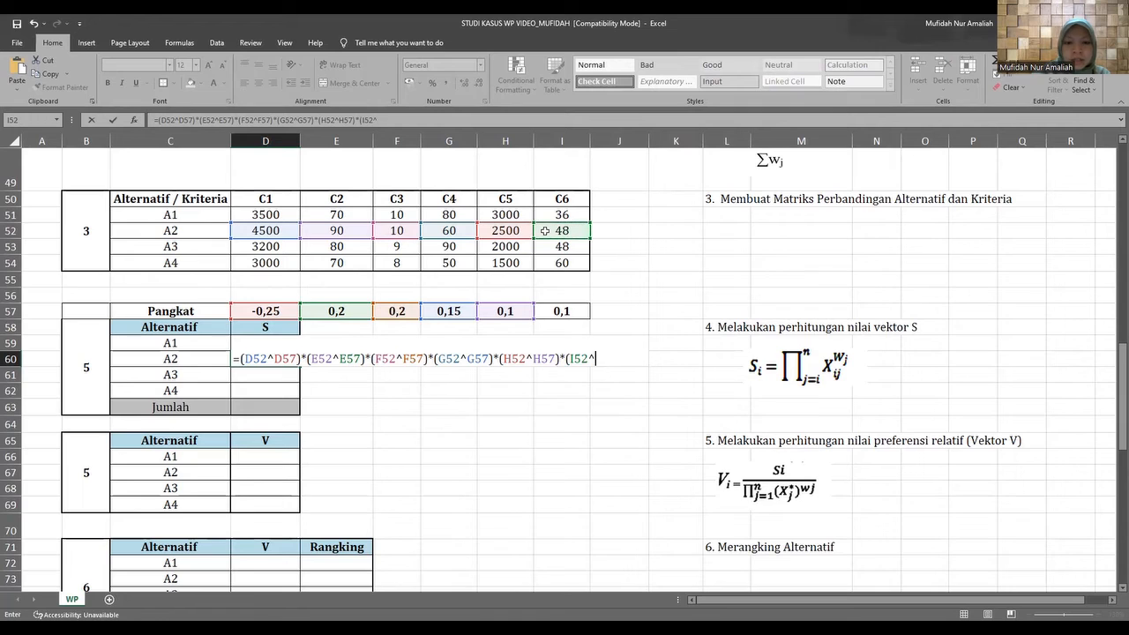
{"action": "left_click", "coordinate": [552, 310]}
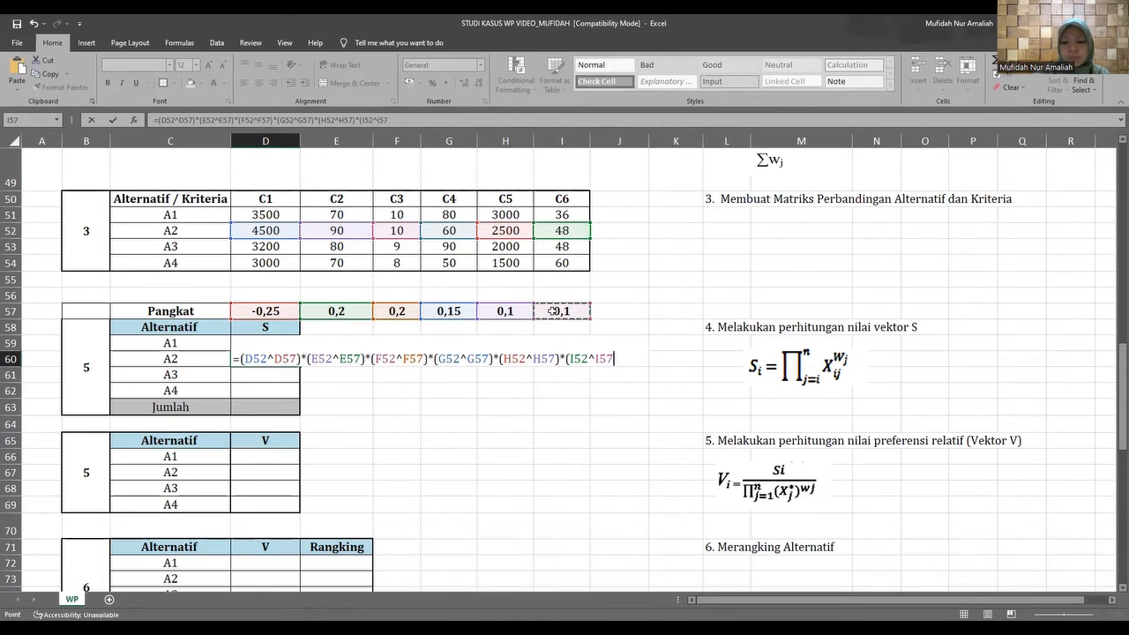
{"action": "type", "text": ")"}
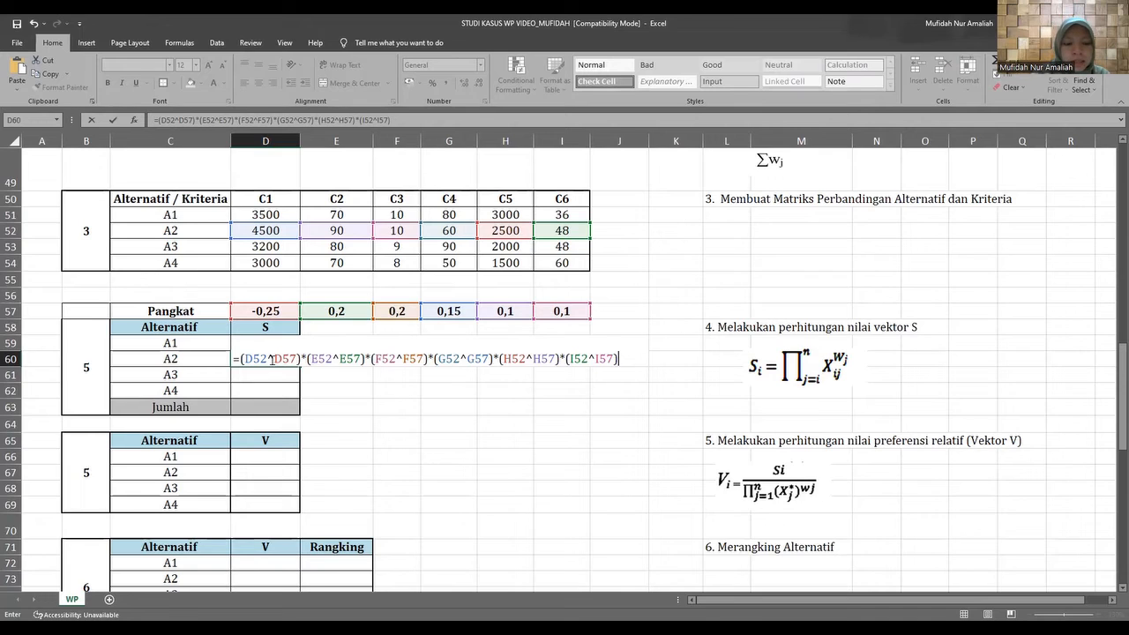
Make the C1 Pangkat reference in the D60 formula absolute, $D$57.
{"action": "left_click_drag", "start_coordinate": [275, 358], "coordinate": [295, 359]}
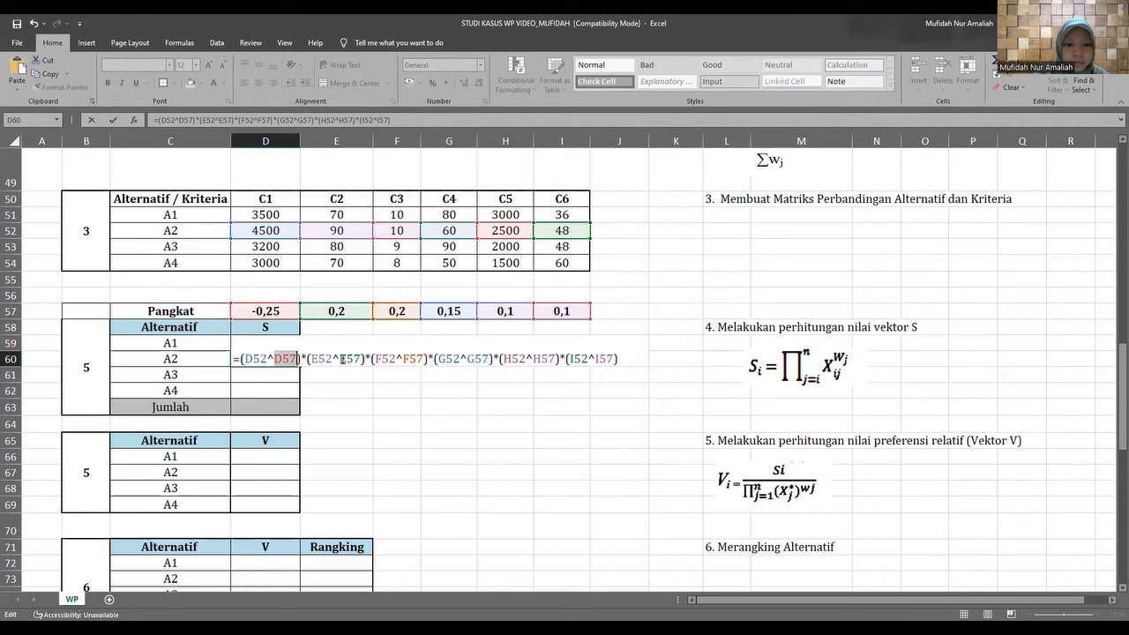
{"action": "left_click_drag", "start_coordinate": [341, 359], "coordinate": [616, 359]}
{"action": "left_click", "coordinate": [283, 359]}
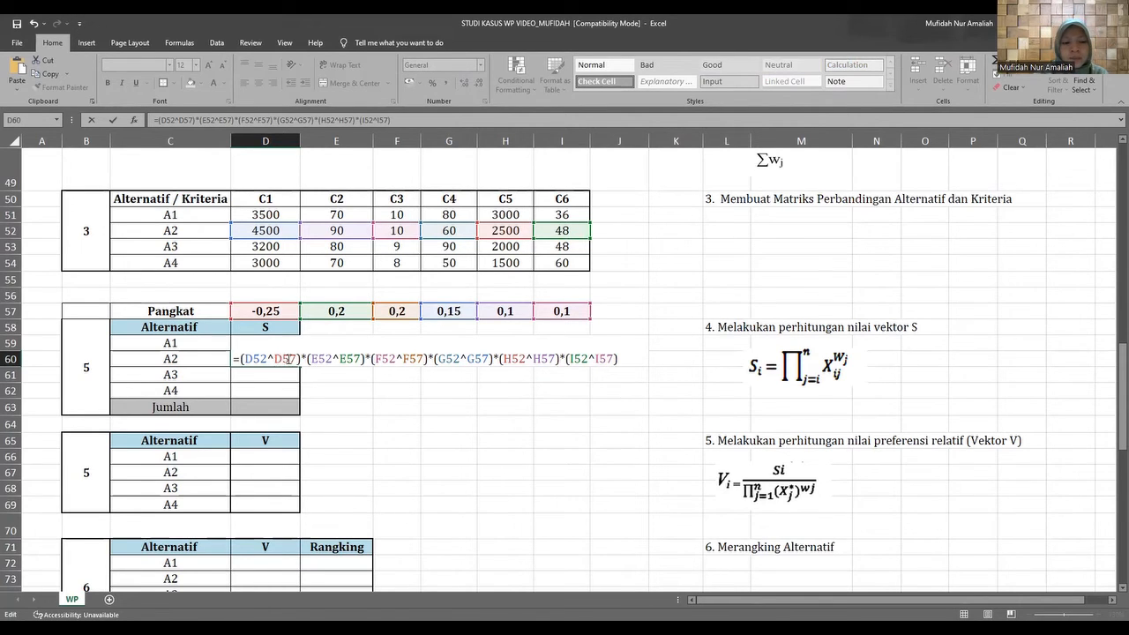
{"action": "double_click", "coordinate": [290, 359]}
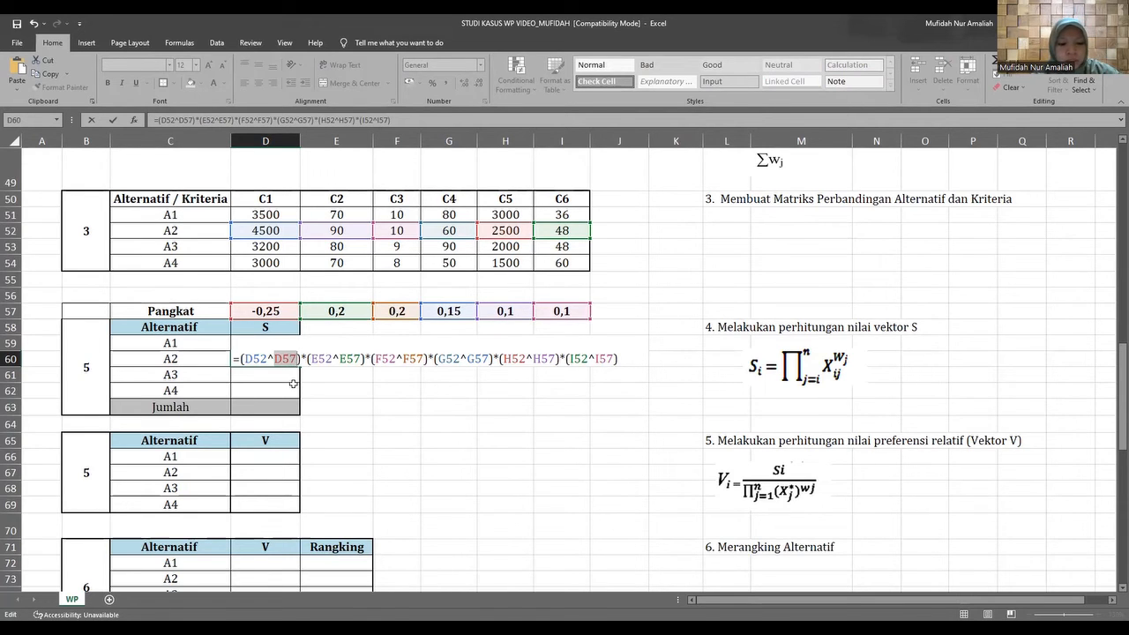
{"action": "key", "text": "F4"}
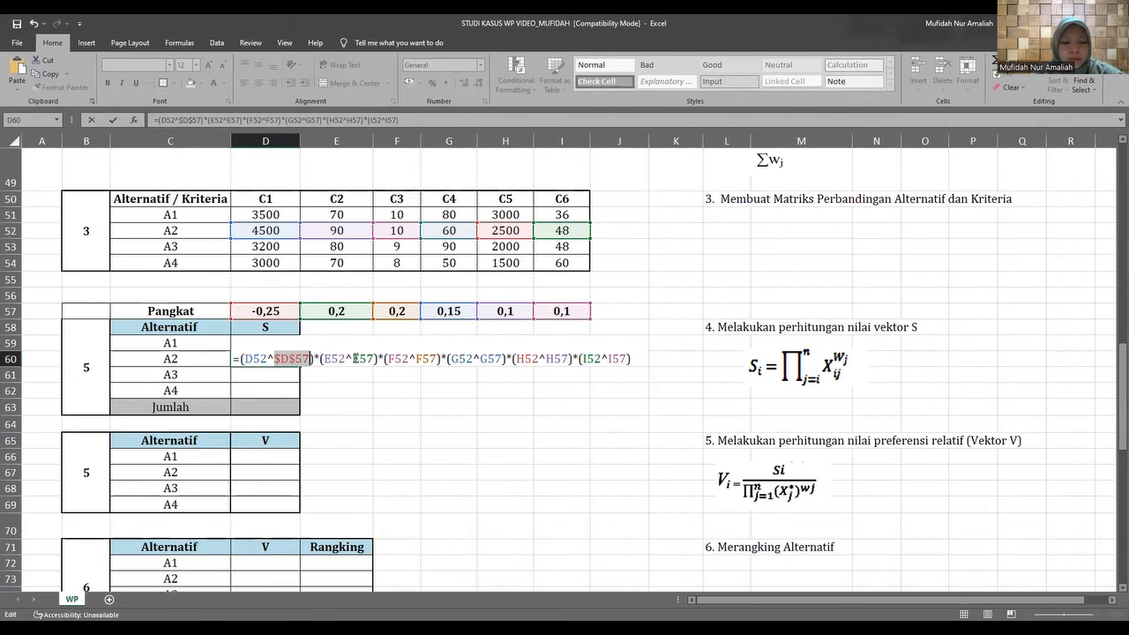
Make the remaining Pangkat references in D60 absolute, from $E$57 through $I$57, and enter the formula.
{"action": "left_click_drag", "start_coordinate": [353, 360], "coordinate": [680, 360]}
{"action": "key", "text": "F4"}
{"action": "key", "text": "F4"}
{"action": "key", "text": "F4"}
{"action": "key", "text": "F4"}
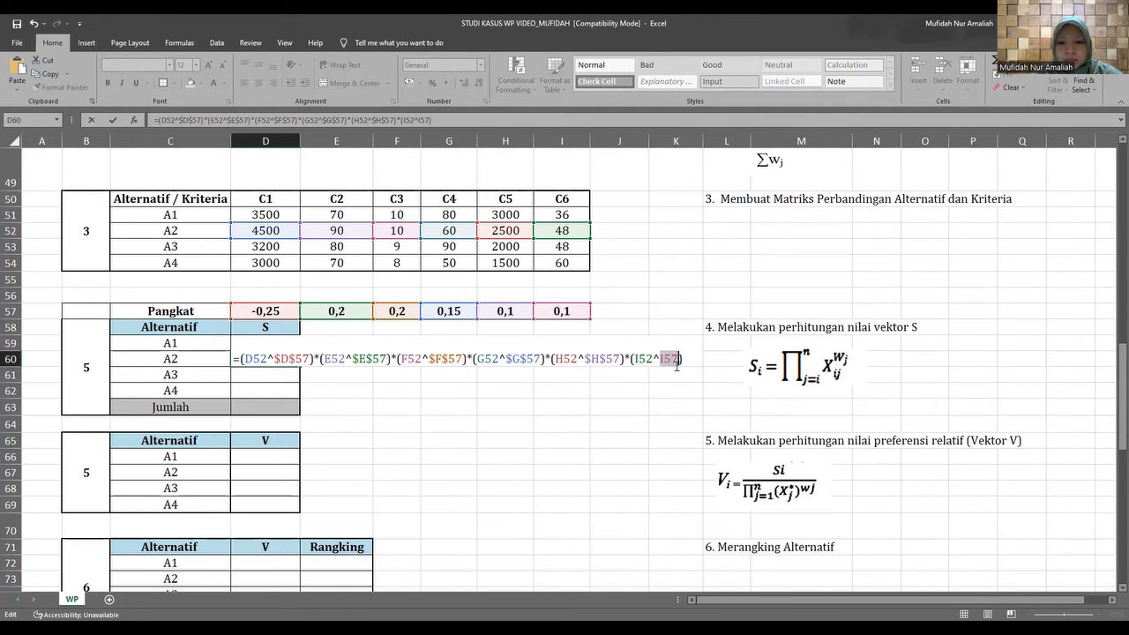
{"action": "key", "text": "F4"}
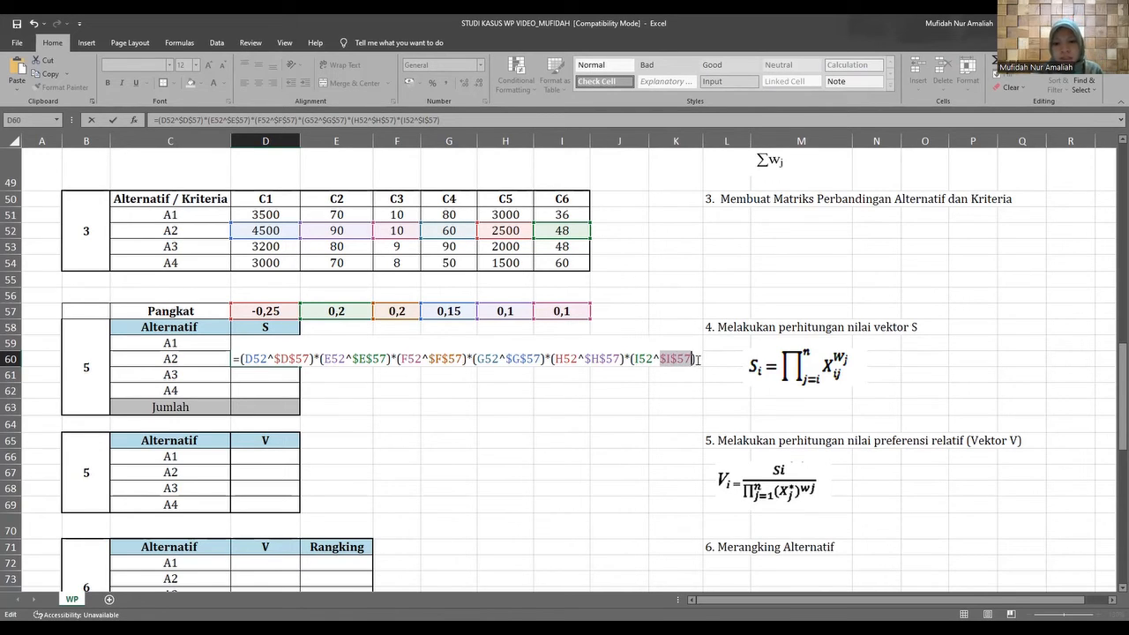
{"action": "key", "text": "End"}
{"action": "key", "text": "Return"}
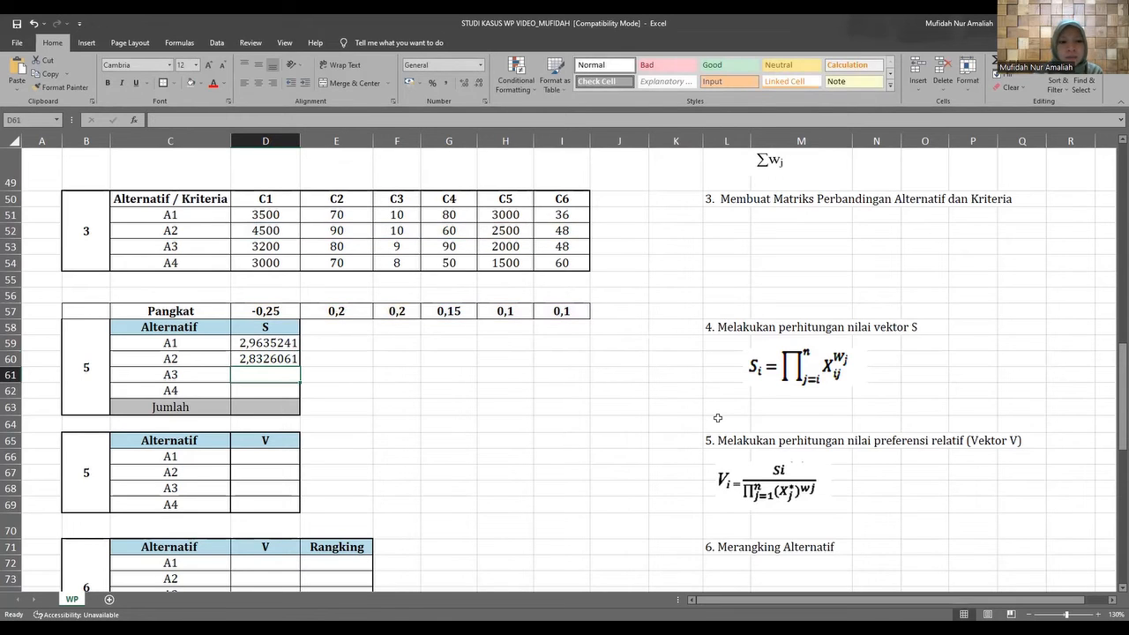
Fill A2's vector S formula from D60 down to A3 and A4 in D61:D62.
{"action": "left_click", "coordinate": [261, 359]}
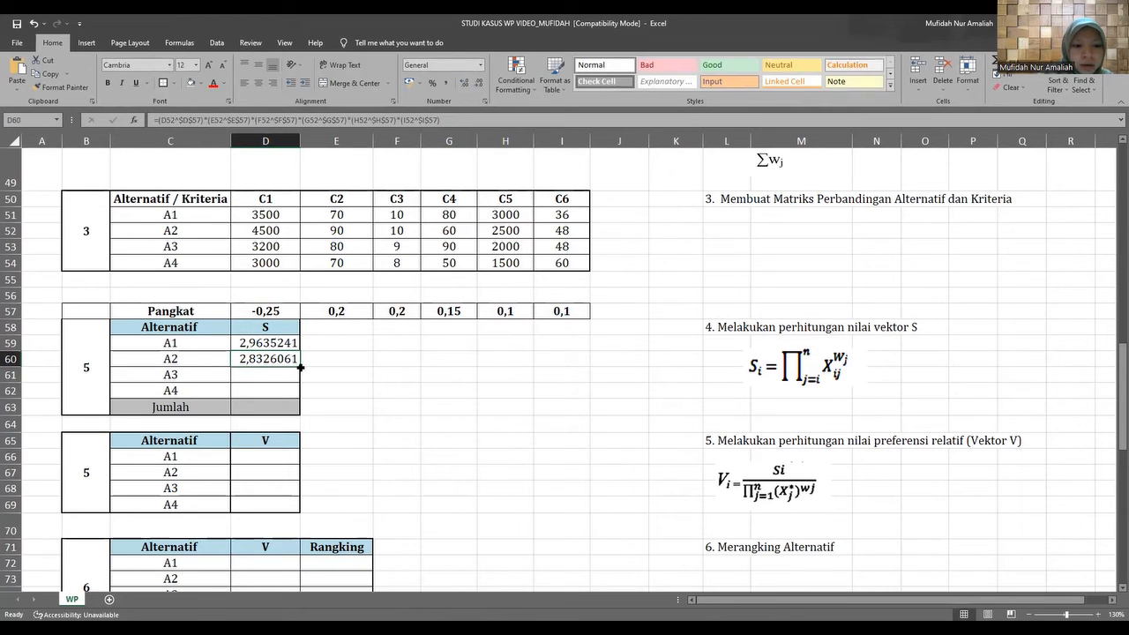
{"action": "left_click_drag", "start_coordinate": [301, 366], "coordinate": [304, 393]}
{"action": "left_click", "coordinate": [353, 369]}
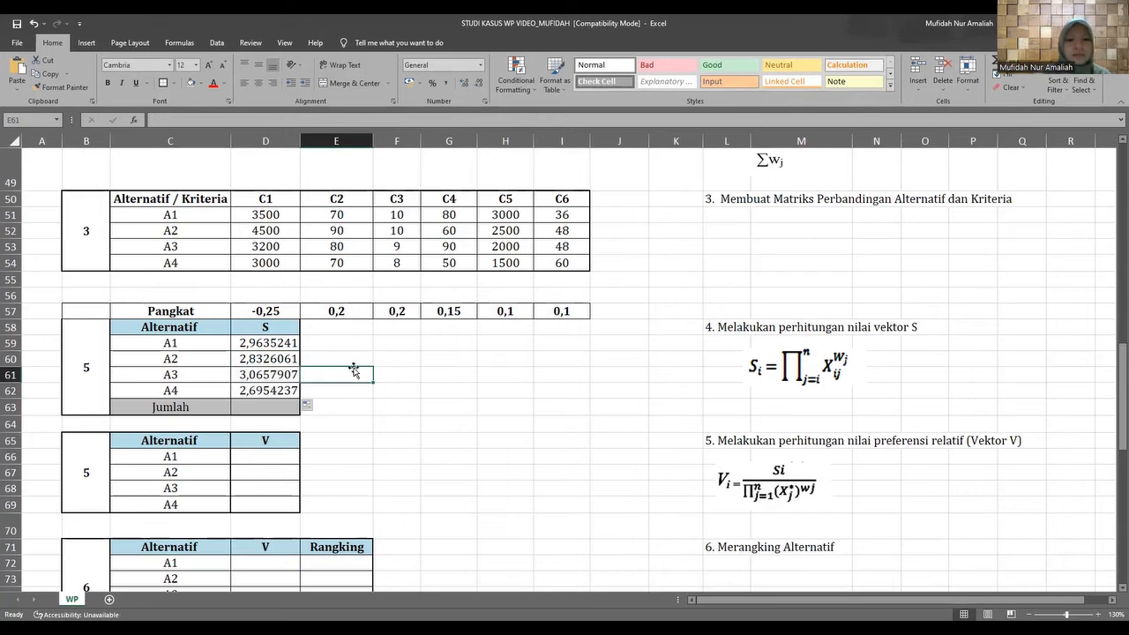
Inspect the cell references in the copied vector S formulas for A3 and A4.
{"action": "double_click", "coordinate": [257, 374]}
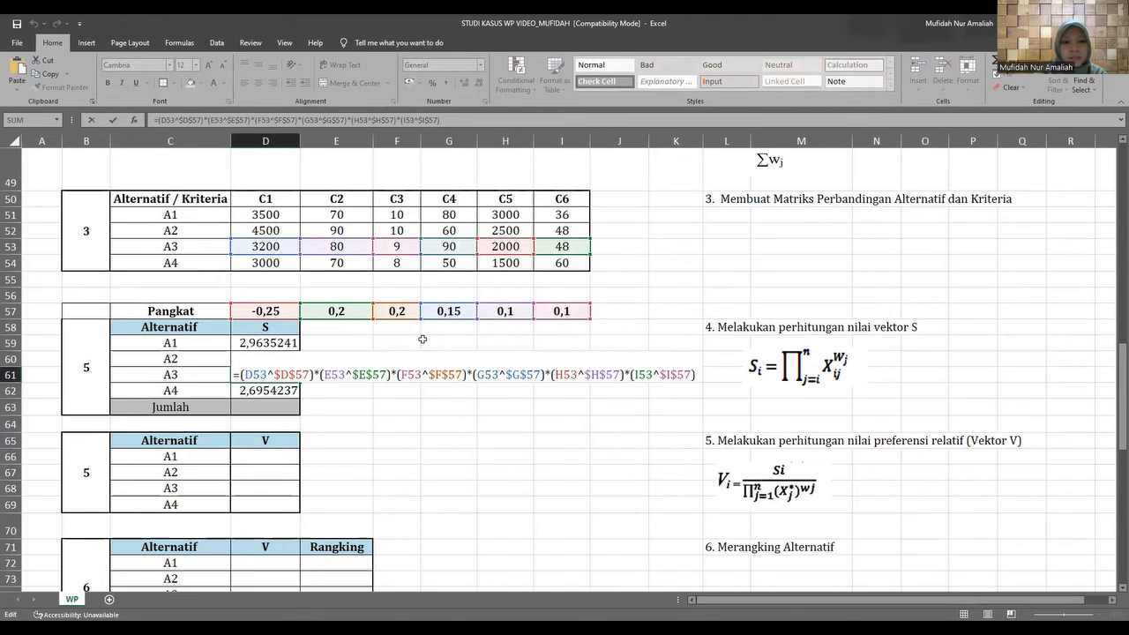
{"action": "double_click", "coordinate": [259, 391]}
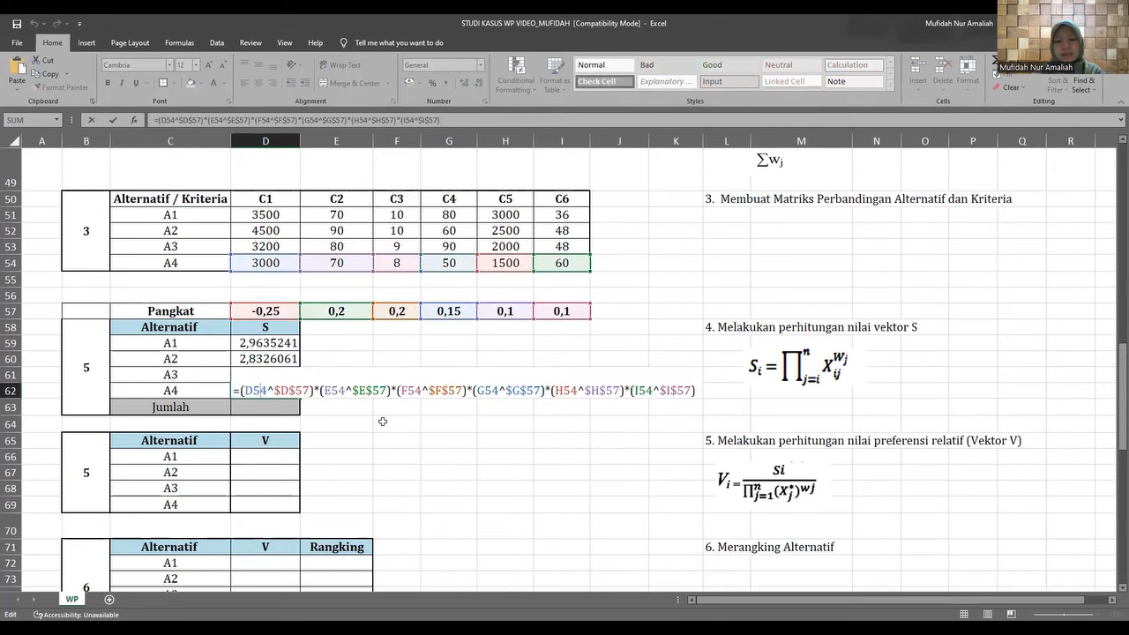
{"action": "left_click", "coordinate": [320, 411]}
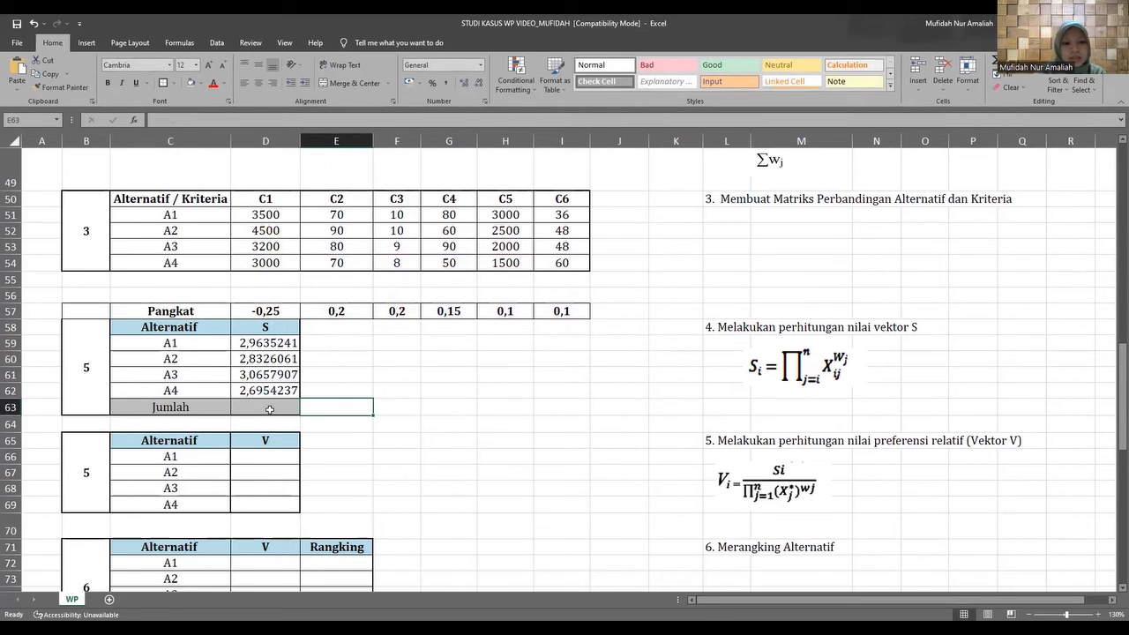
Total the S values of all four alternatives in the Jumlah cell D63 with =SUM(D59:D62).
{"action": "double_click", "coordinate": [269, 409]}
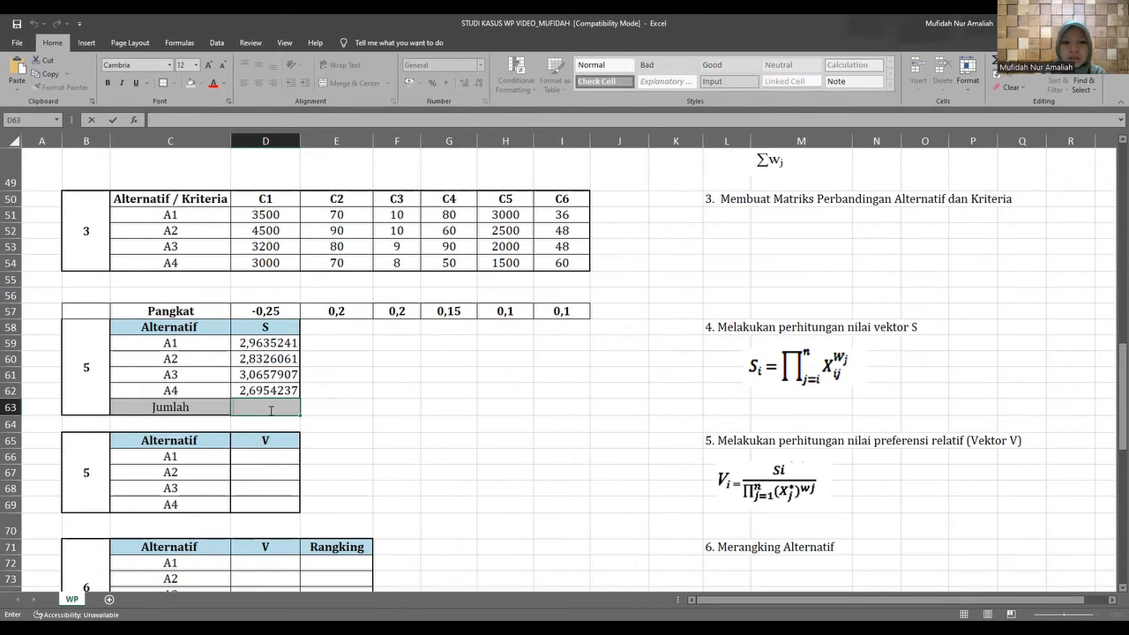
{"action": "type", "text": "="}
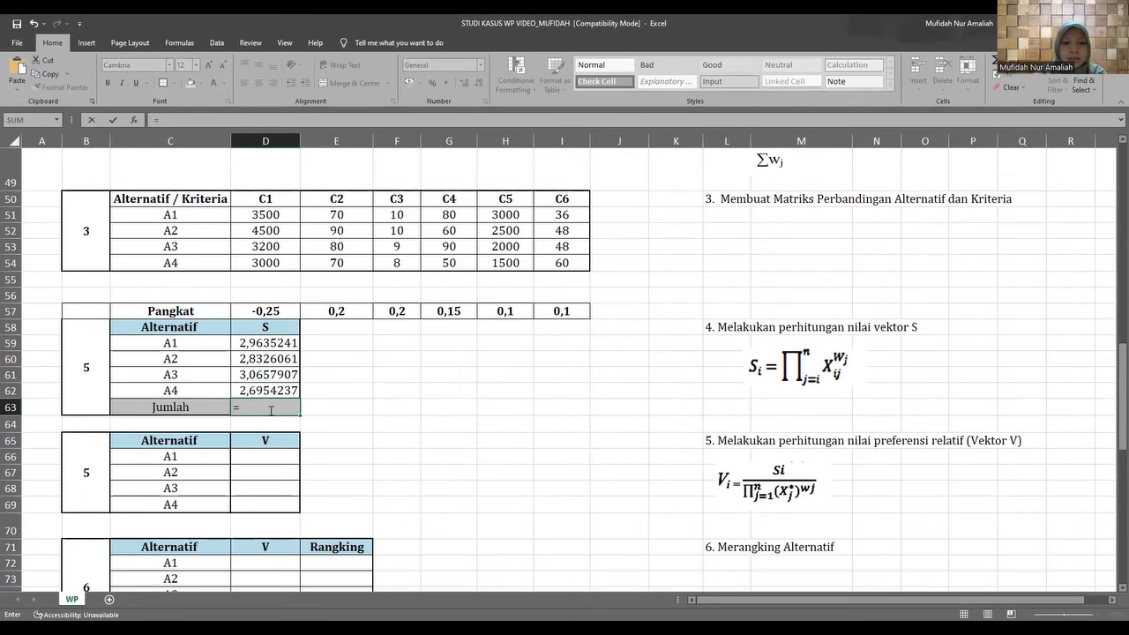
{"action": "type", "text": "s40"}
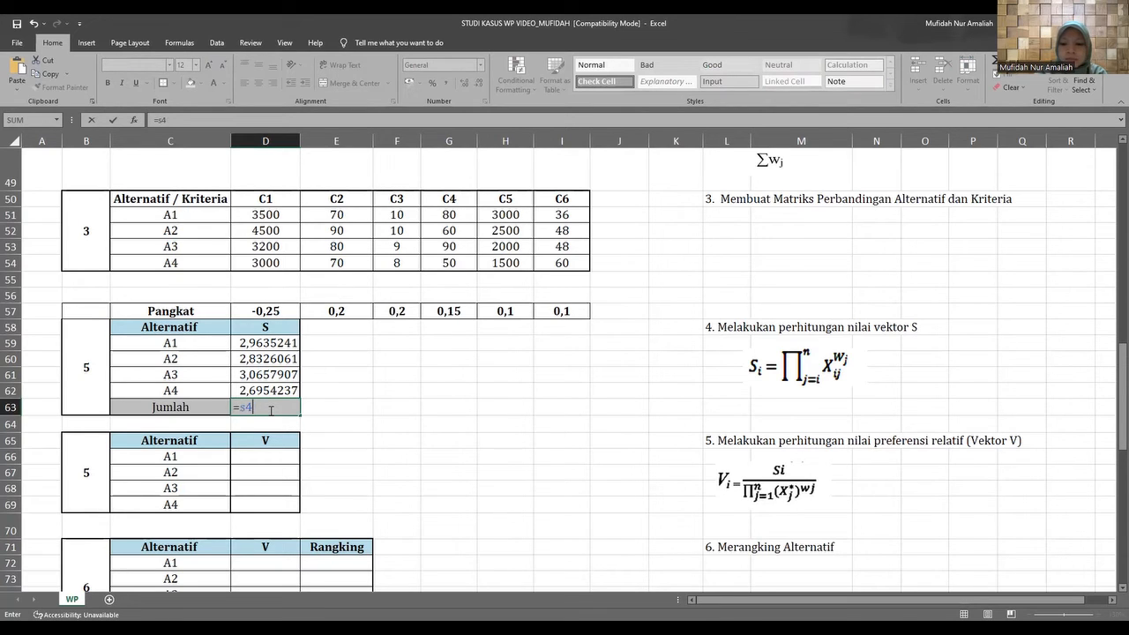
{"action": "key", "text": "BackSpace"}
{"action": "key", "text": "BackSpace"}
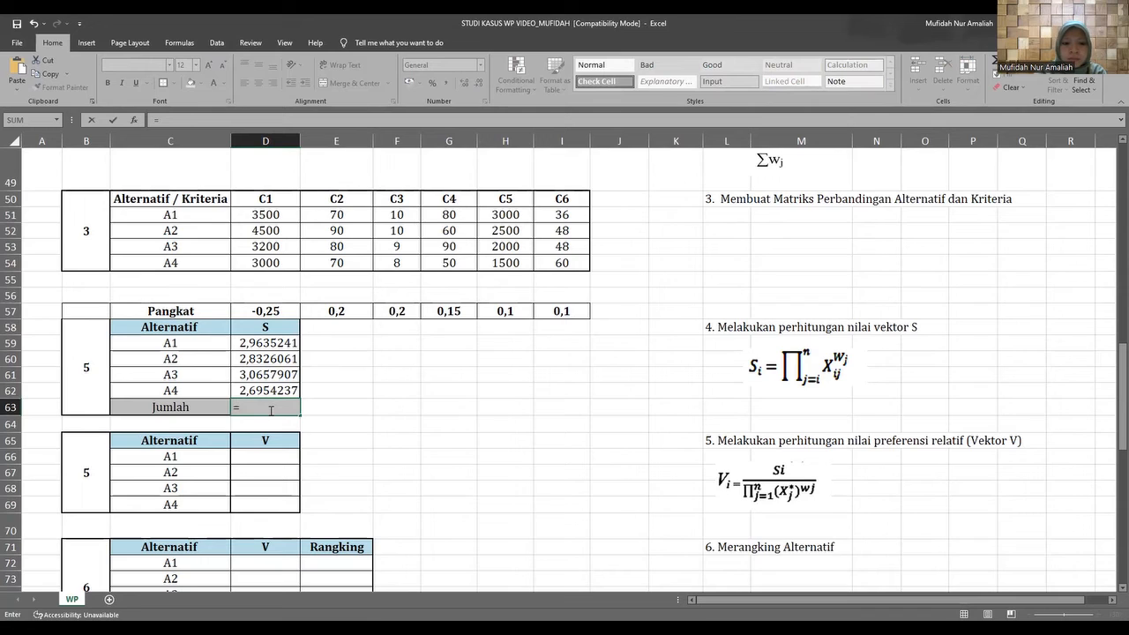
{"action": "type", "text": "sum("}
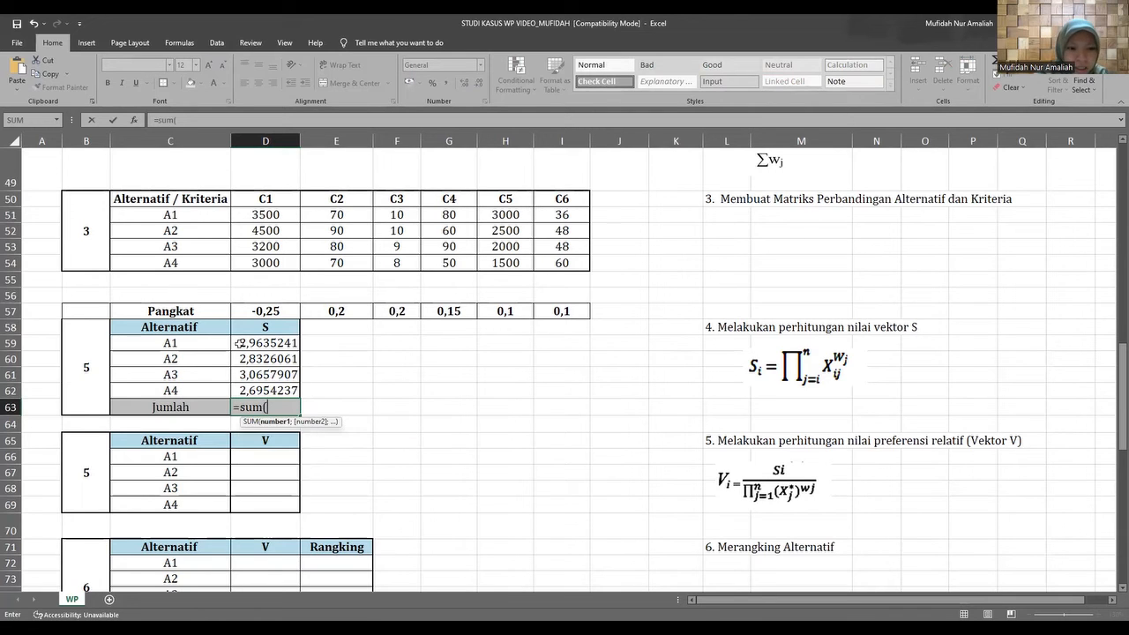
{"action": "left_click_drag", "start_coordinate": [239, 342], "coordinate": [243, 388]}
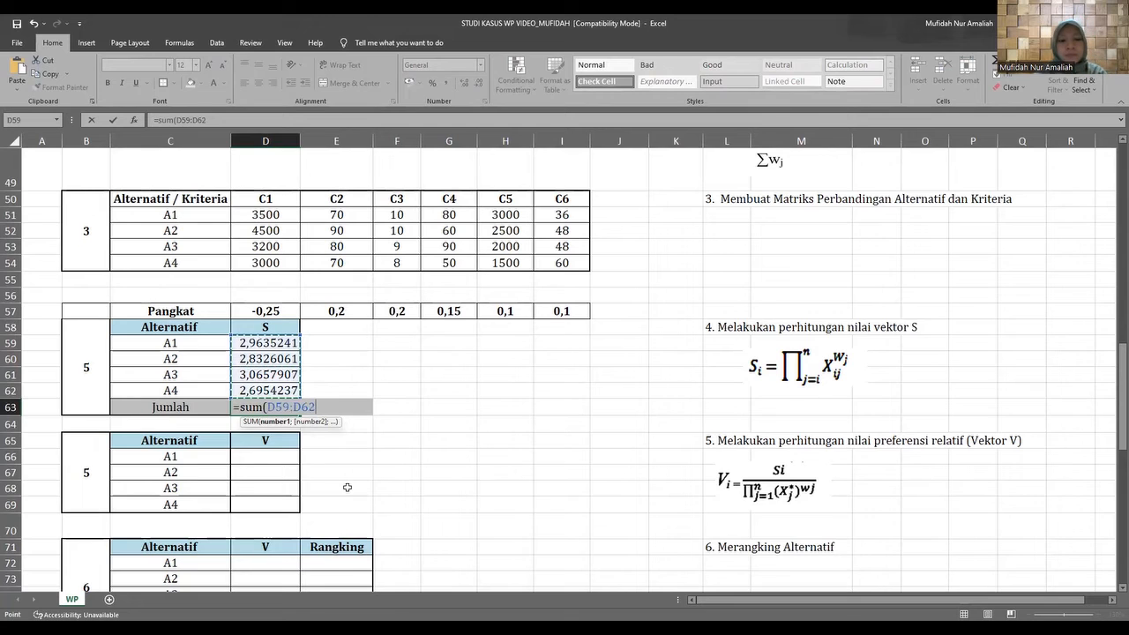
{"action": "type", "text": ")"}
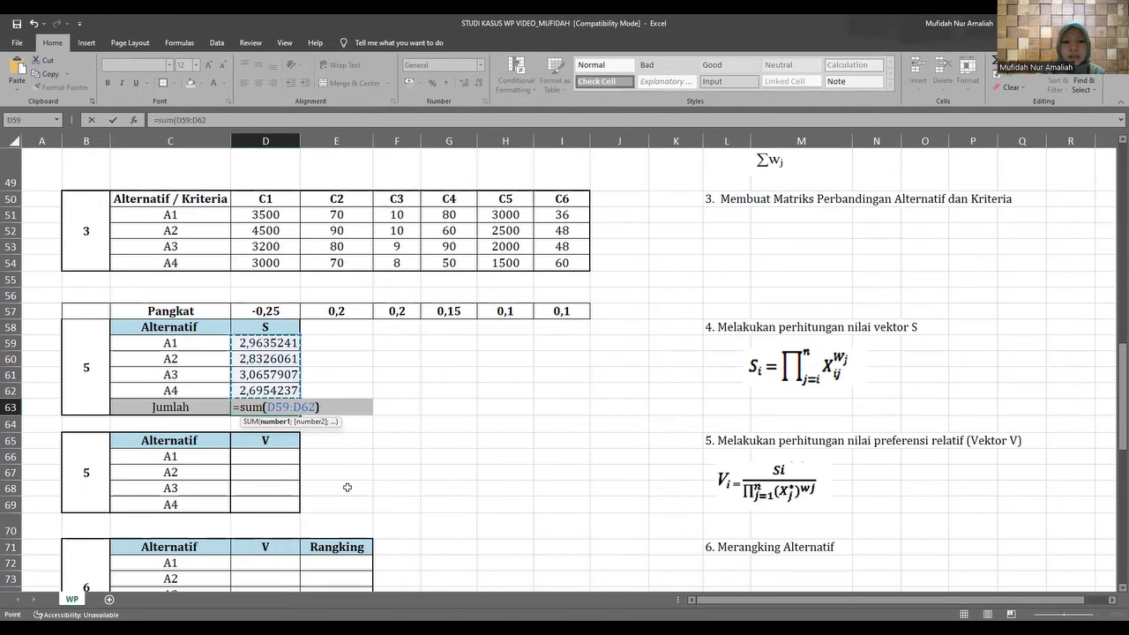
{"action": "key", "text": "Return"}
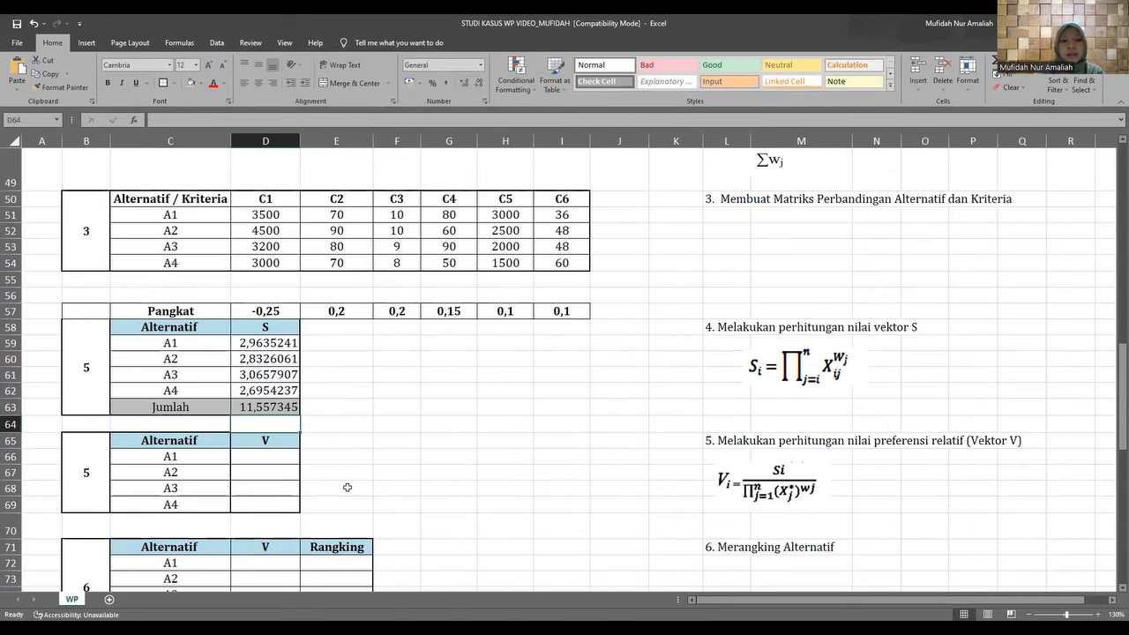
Make the Jumlah total in D63 bold.
{"action": "left_click", "coordinate": [254, 407]}
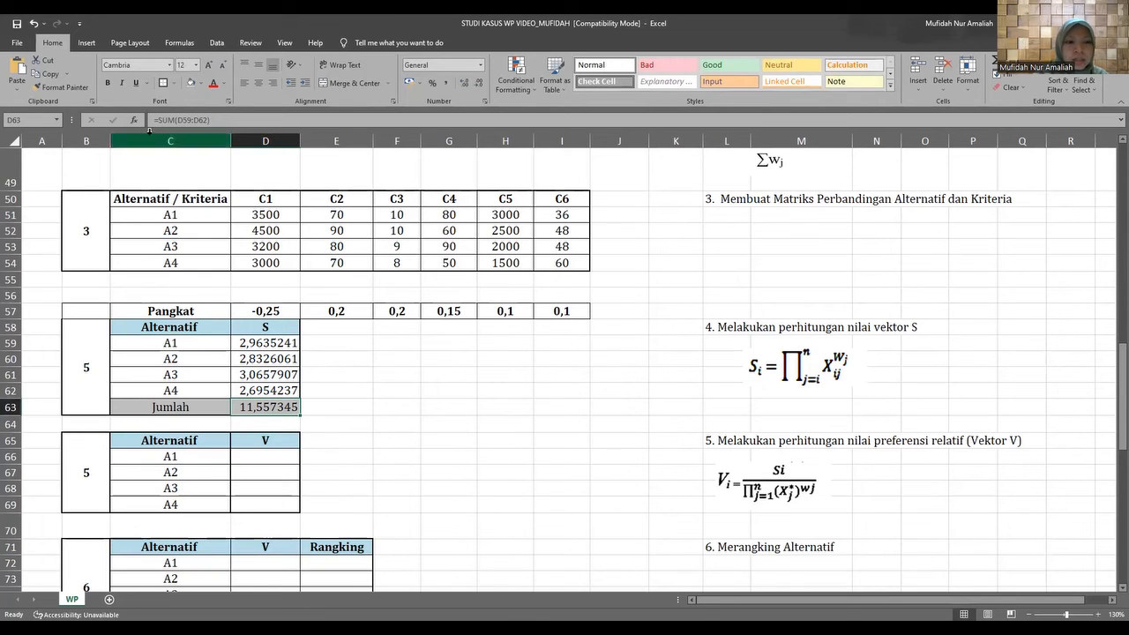
{"action": "left_click", "coordinate": [106, 84]}
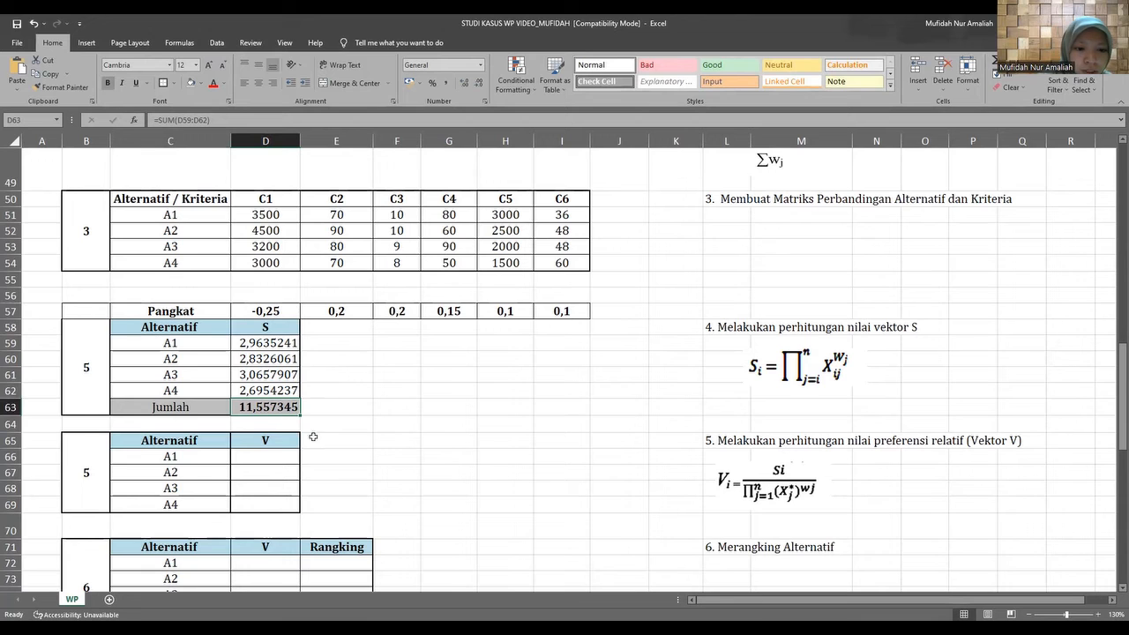
{"action": "left_click", "coordinate": [346, 454]}
Remove the centred alignment from the empty V cells of A1 to A4, D66:D69.
{"action": "scroll", "coordinate": [256, 442], "scroll_direction": "down", "scroll_amount": 3}
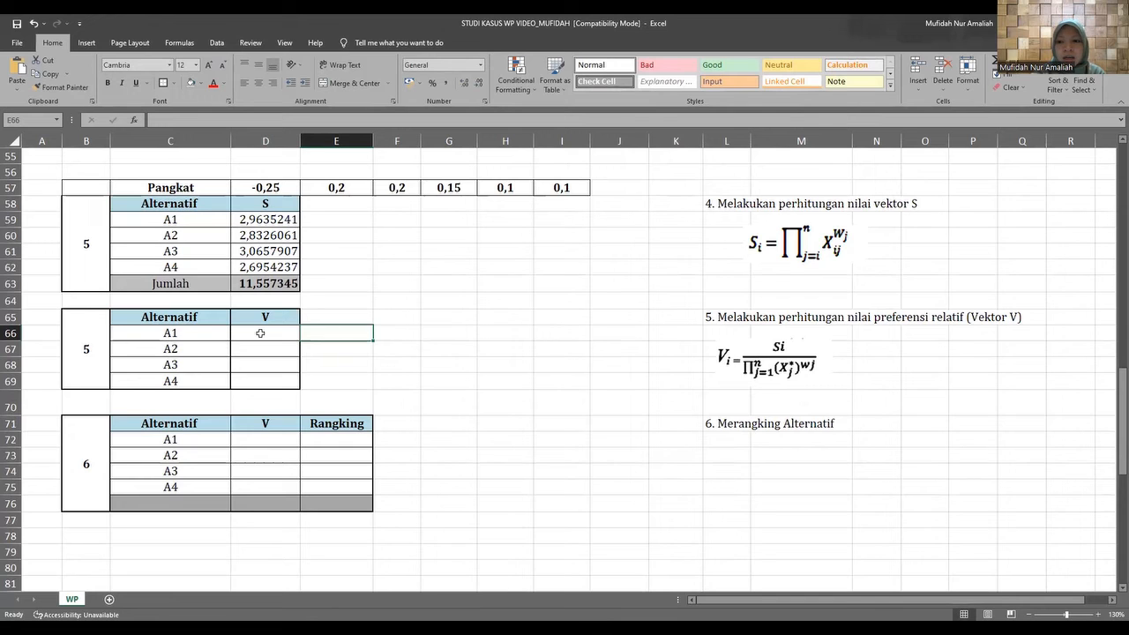
{"action": "left_click", "coordinate": [259, 334]}
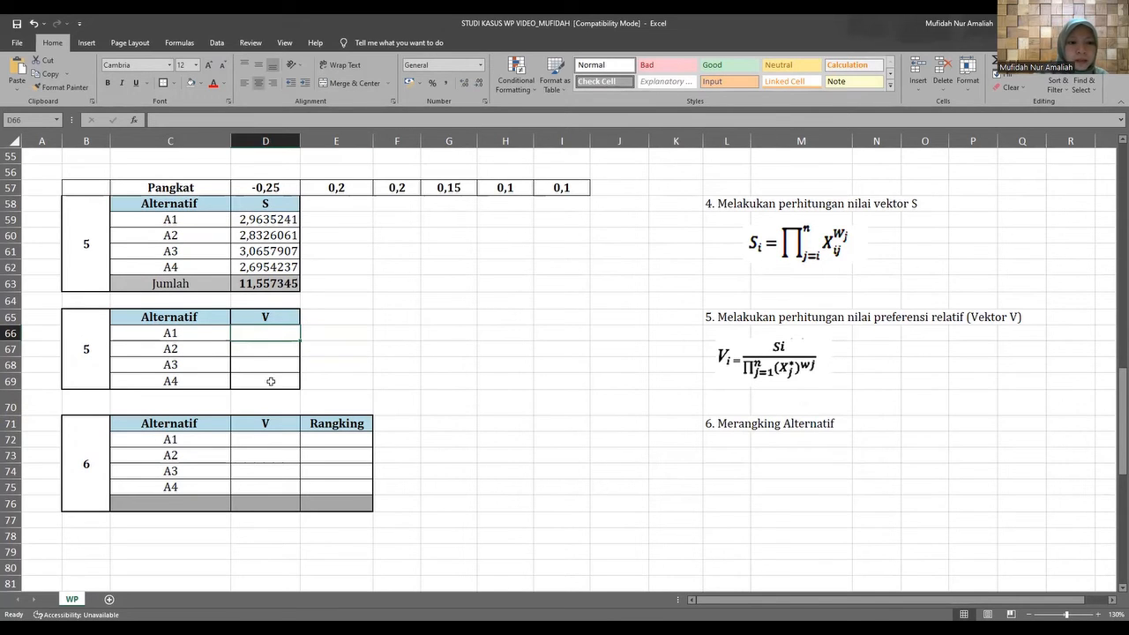
{"action": "scroll", "coordinate": [267, 380], "scroll_direction": "up", "scroll_amount": 1}
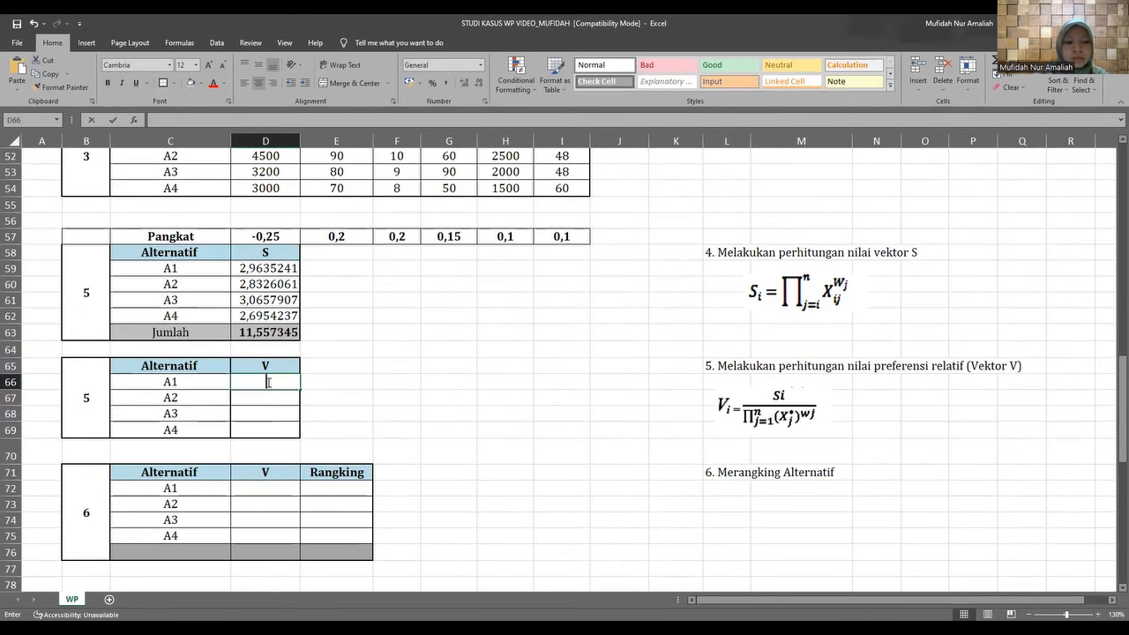
{"action": "type", "text": "="}
{"action": "key", "text": "Escape"}
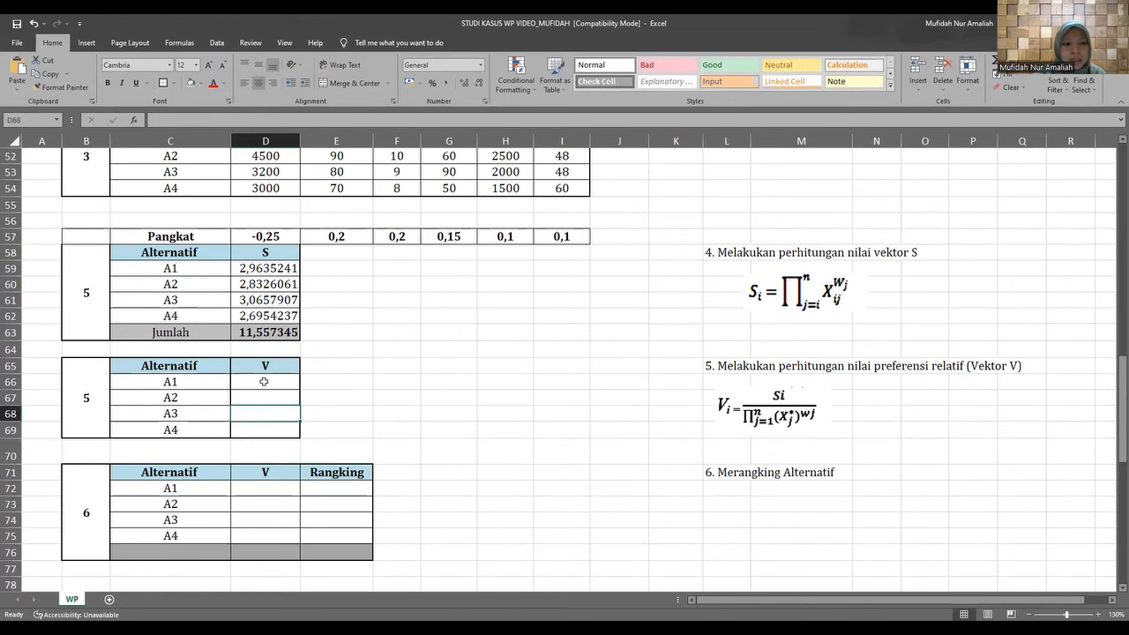
{"action": "left_click_drag", "start_coordinate": [265, 381], "coordinate": [273, 422]}
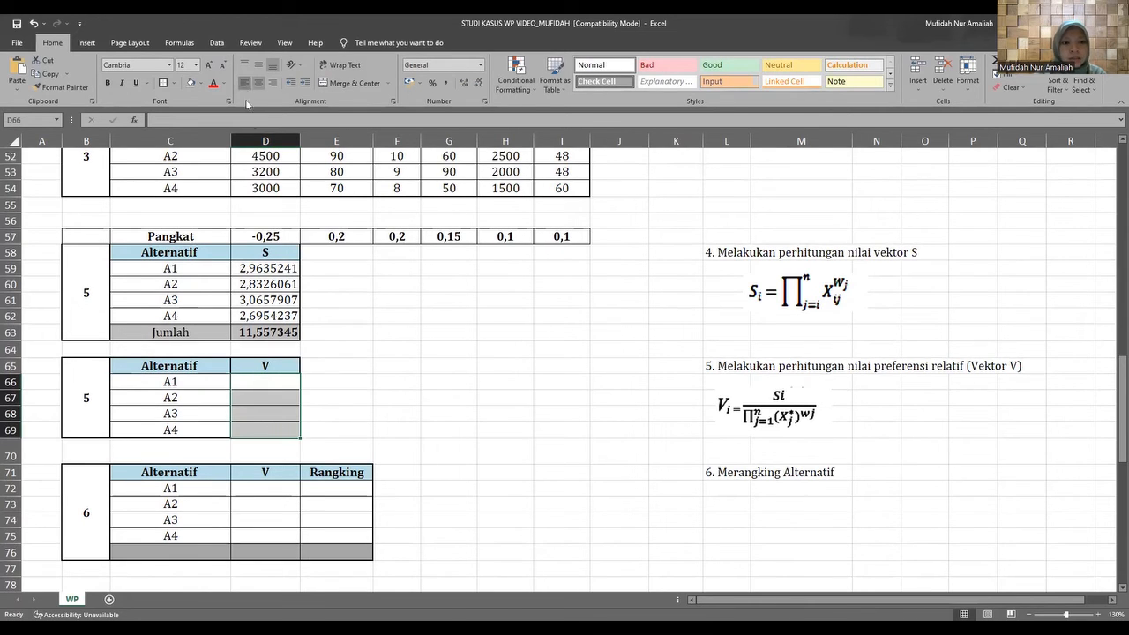
Calculate the V value of A1 in D66 by dividing its S value by the Jumlah total, =D59/D63.
{"action": "left_click", "coordinate": [268, 381]}
{"action": "type", "text": "="}
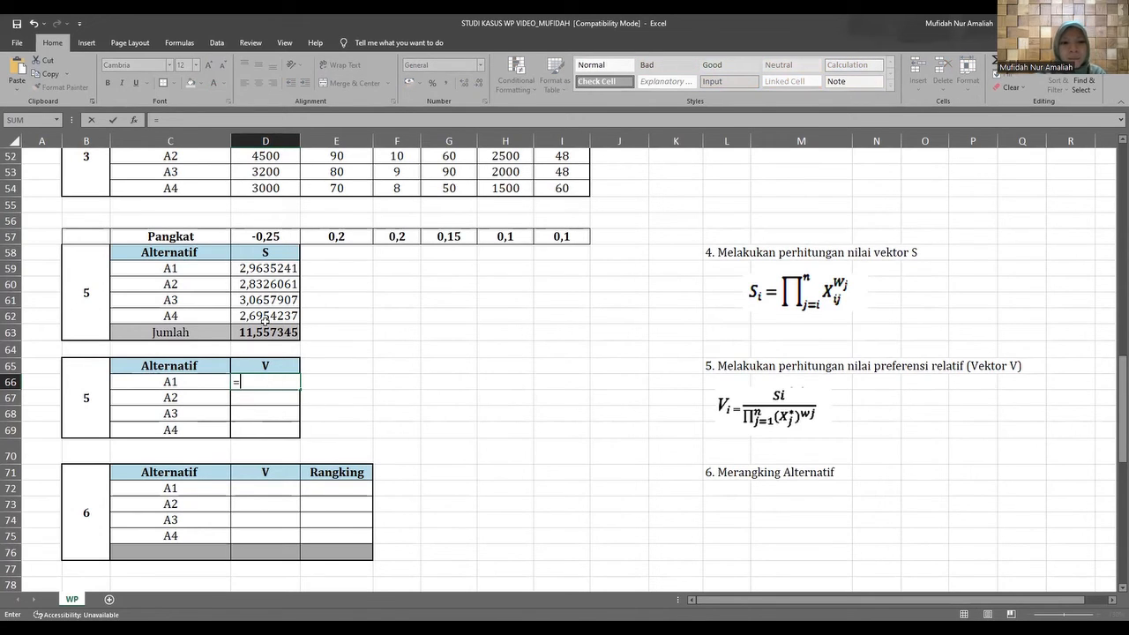
{"action": "left_click", "coordinate": [244, 268]}
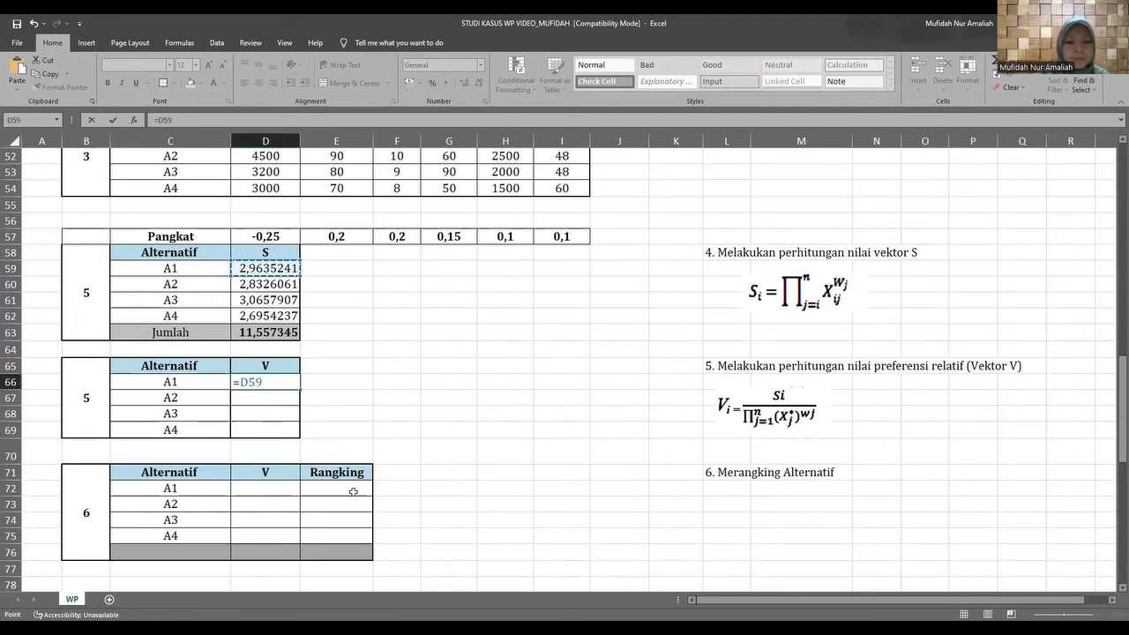
{"action": "type", "text": "/"}
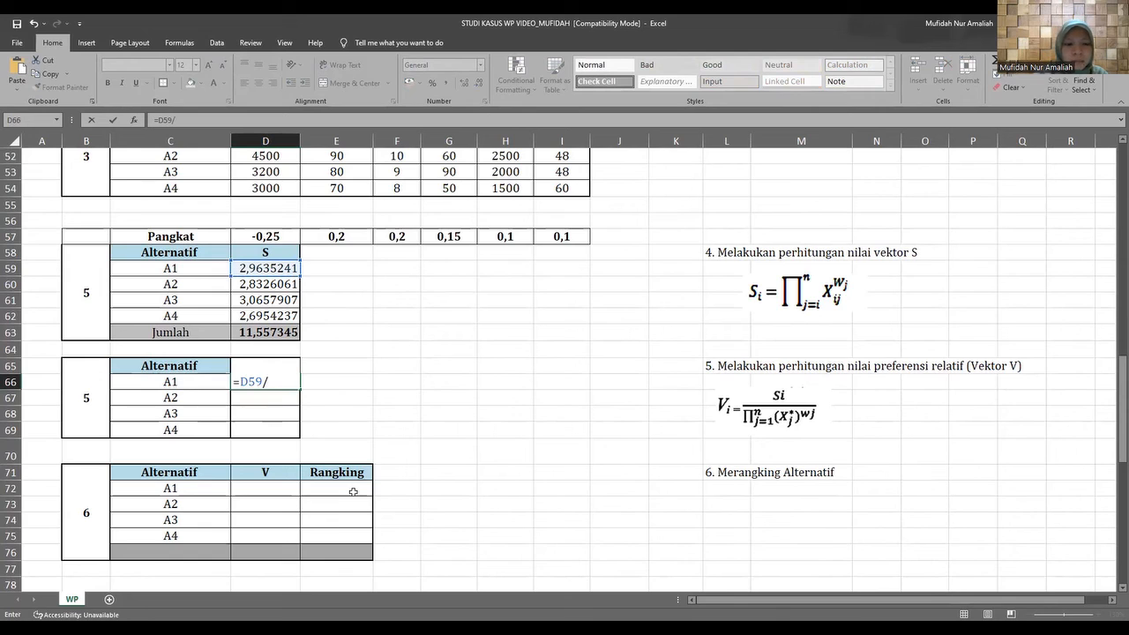
{"action": "left_click", "coordinate": [244, 333]}
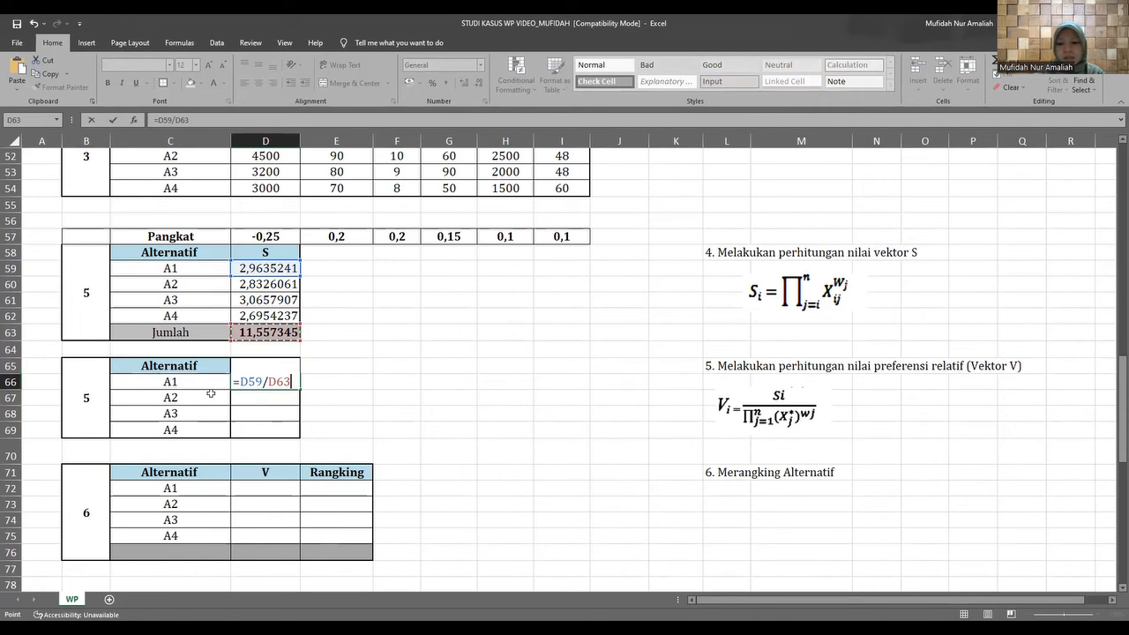
{"action": "key", "text": "Return"}
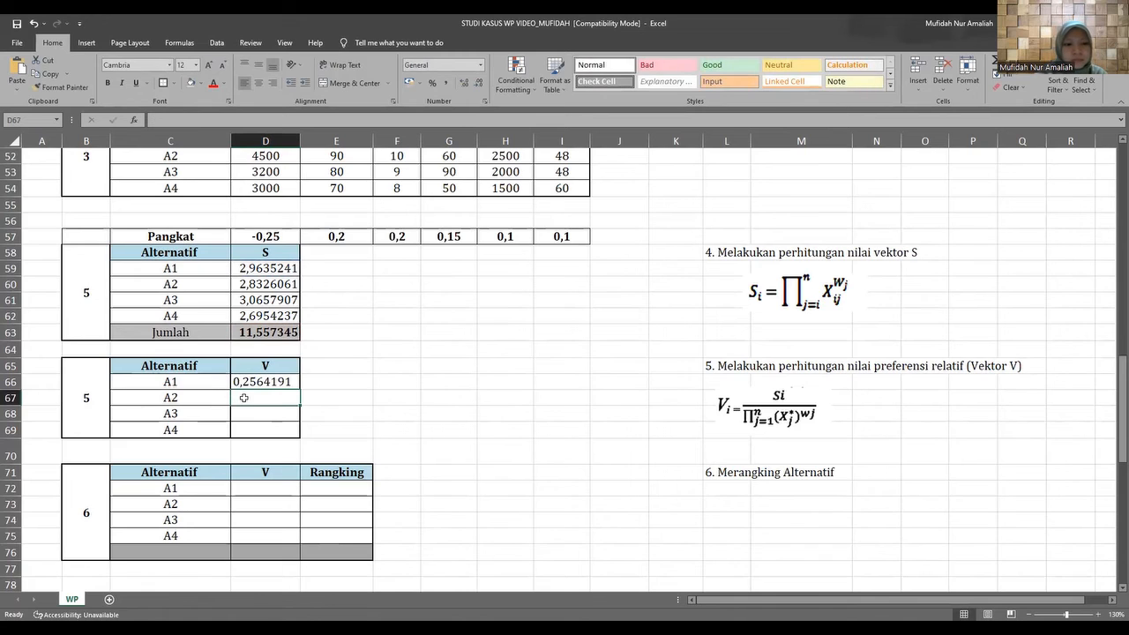
Calculate the V value of A2 in D67 with the formula =D60/D63.
{"action": "type", "text": "="}
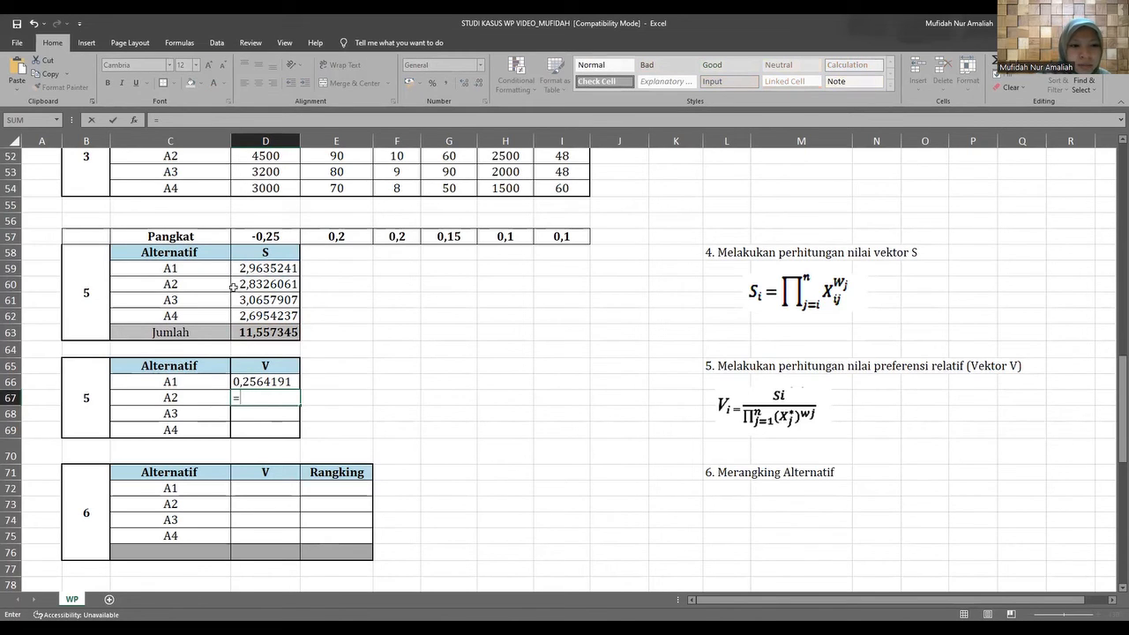
{"action": "left_click", "coordinate": [236, 284]}
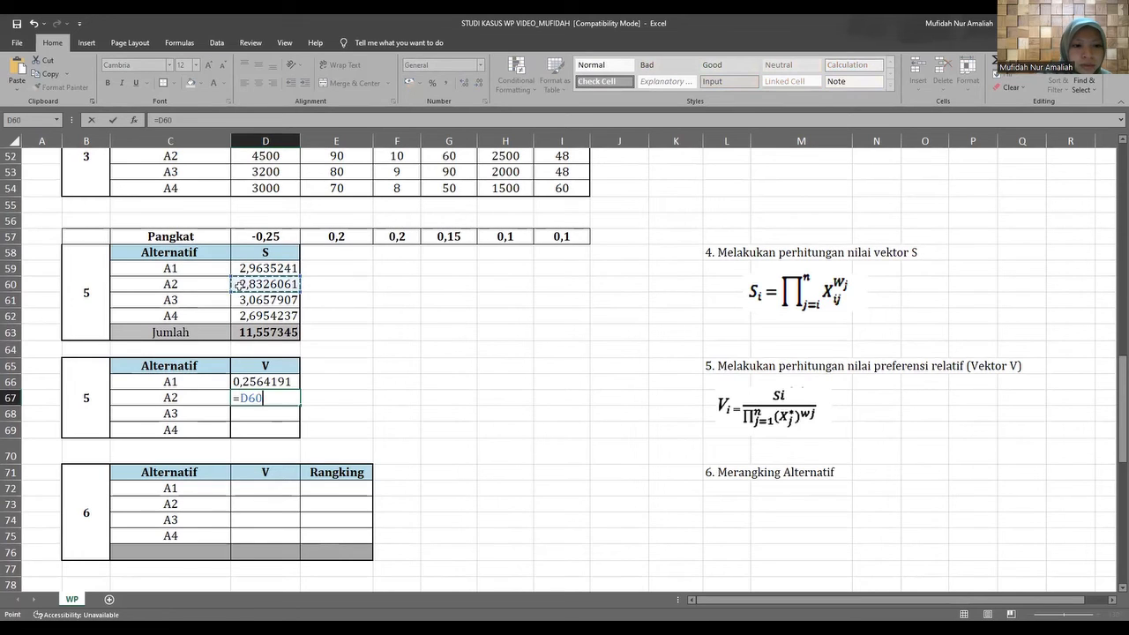
{"action": "type", "text": "/"}
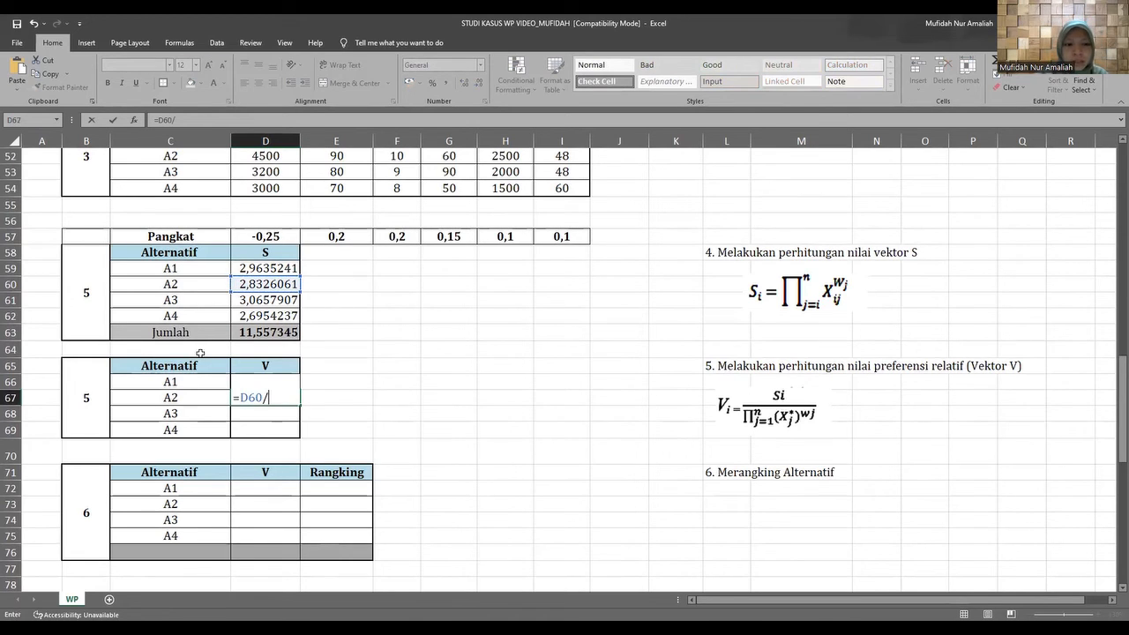
{"action": "left_click", "coordinate": [239, 336]}
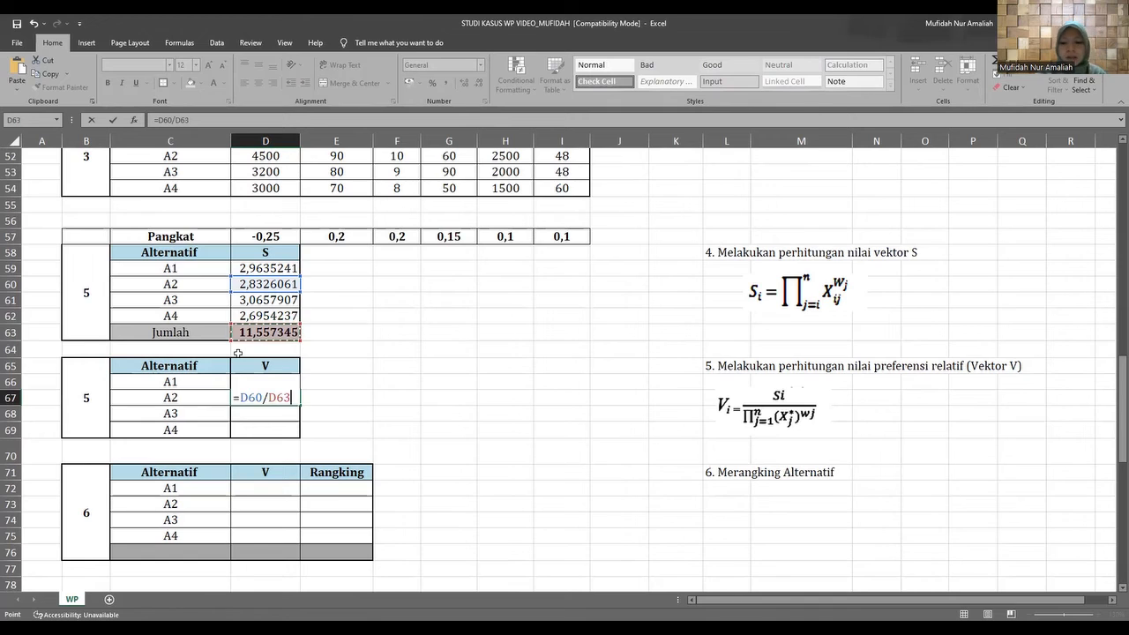
{"action": "key", "text": "F4"}
{"action": "key", "text": "Return"}
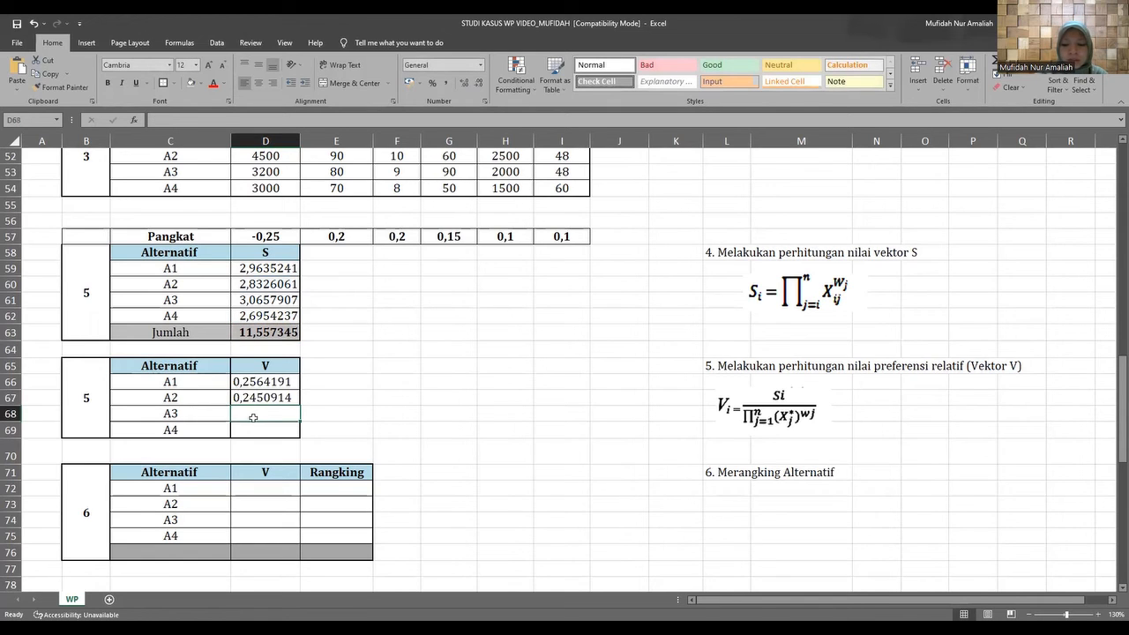
Calculate the V value of A3 in D68 with the formula =D61/D63.
{"action": "type", "text": "="}
{"action": "left_click", "coordinate": [239, 300]}
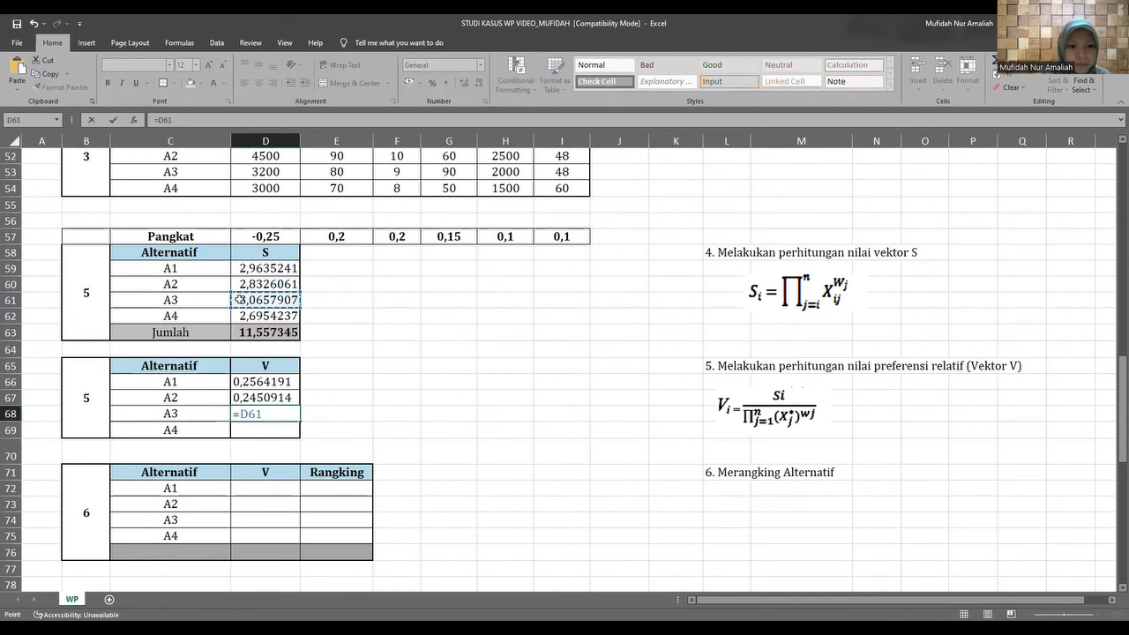
{"action": "type", "text": "/"}
{"action": "left_click", "coordinate": [239, 331]}
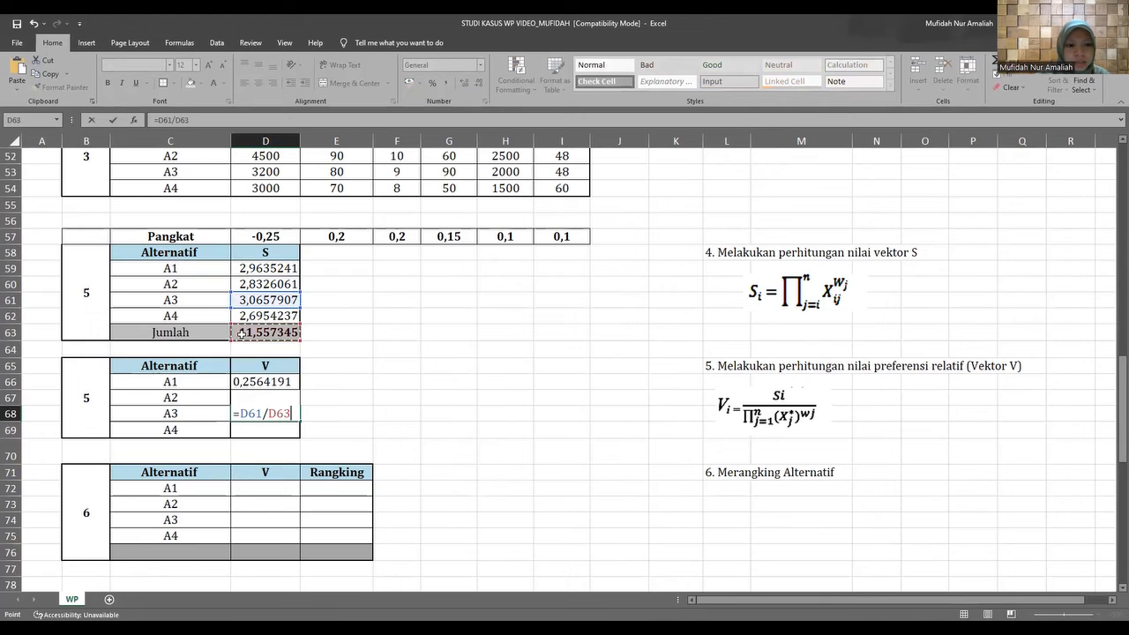
{"action": "key", "text": "Return"}
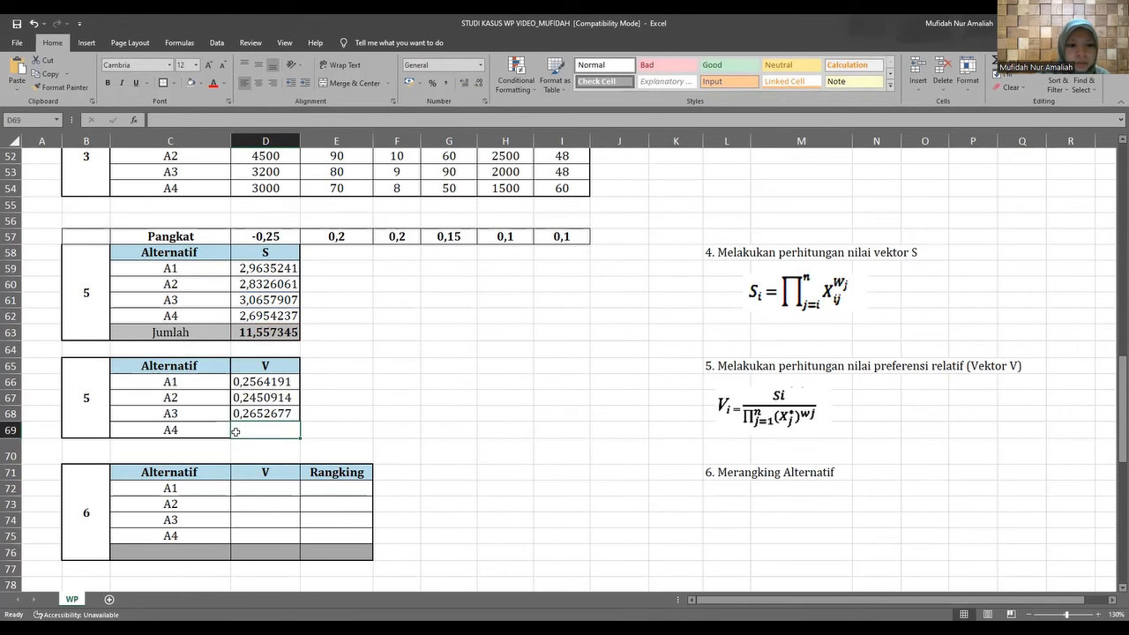
Calculate the V value of A4 in D69 with the formula =D62/D63.
{"action": "type", "text": "="}
{"action": "left_click", "coordinate": [256, 316]}
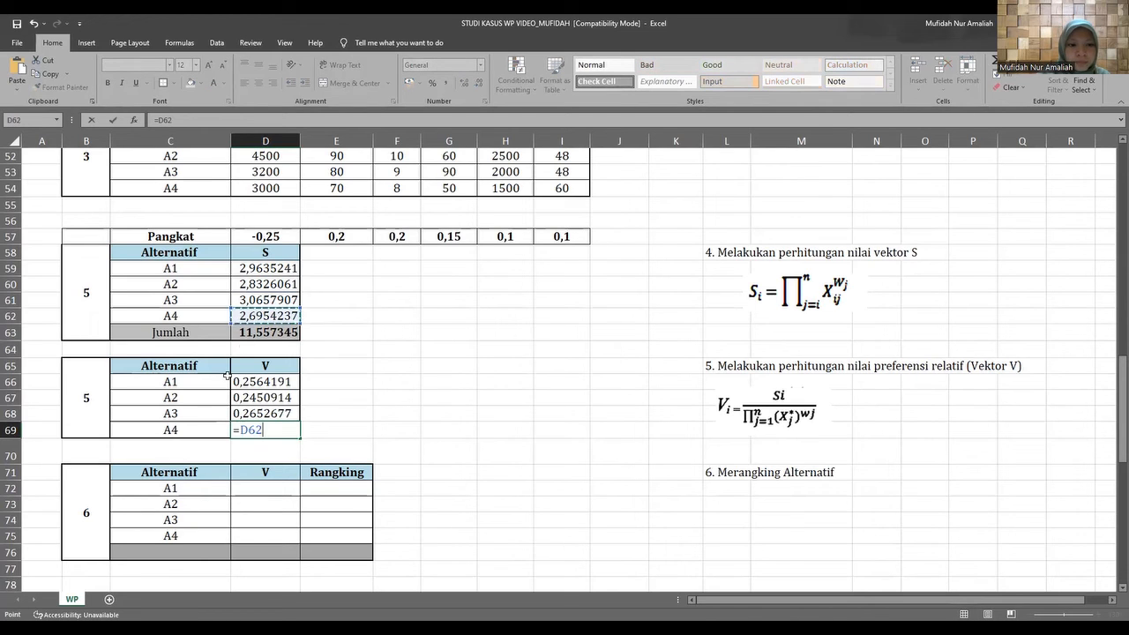
{"action": "type", "text": "/"}
{"action": "left_click", "coordinate": [246, 332]}
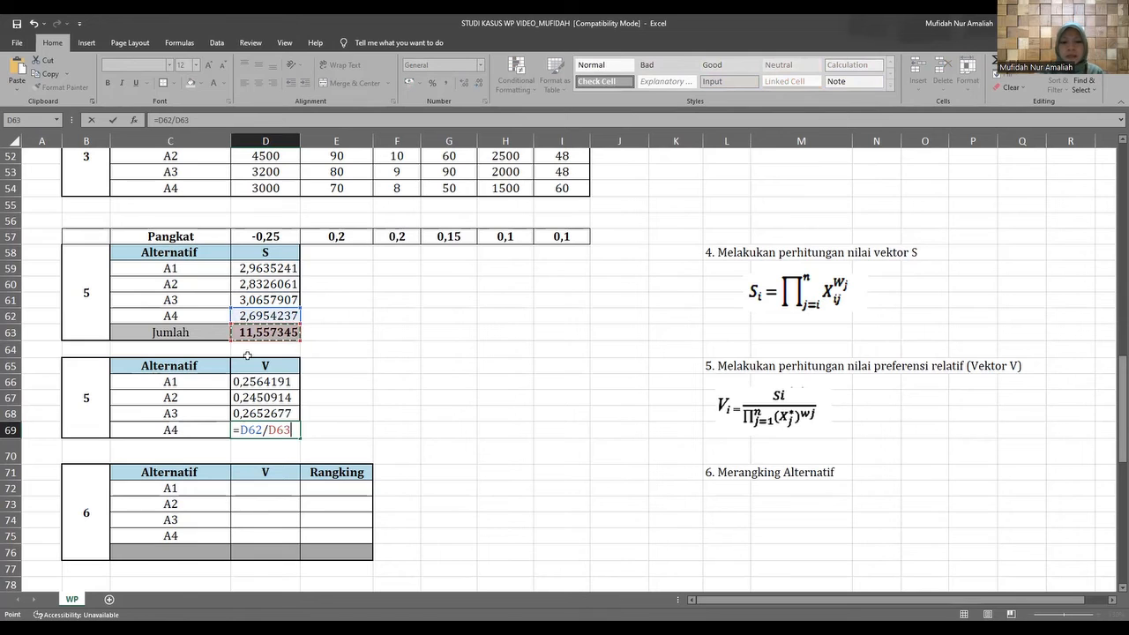
{"action": "key", "text": "Return"}
Copy the four V results from D66:D69 into the ranking table's V cells D72:D75 as values with source formatting.
{"action": "scroll", "coordinate": [231, 376], "scroll_direction": "down", "scroll_amount": 2}
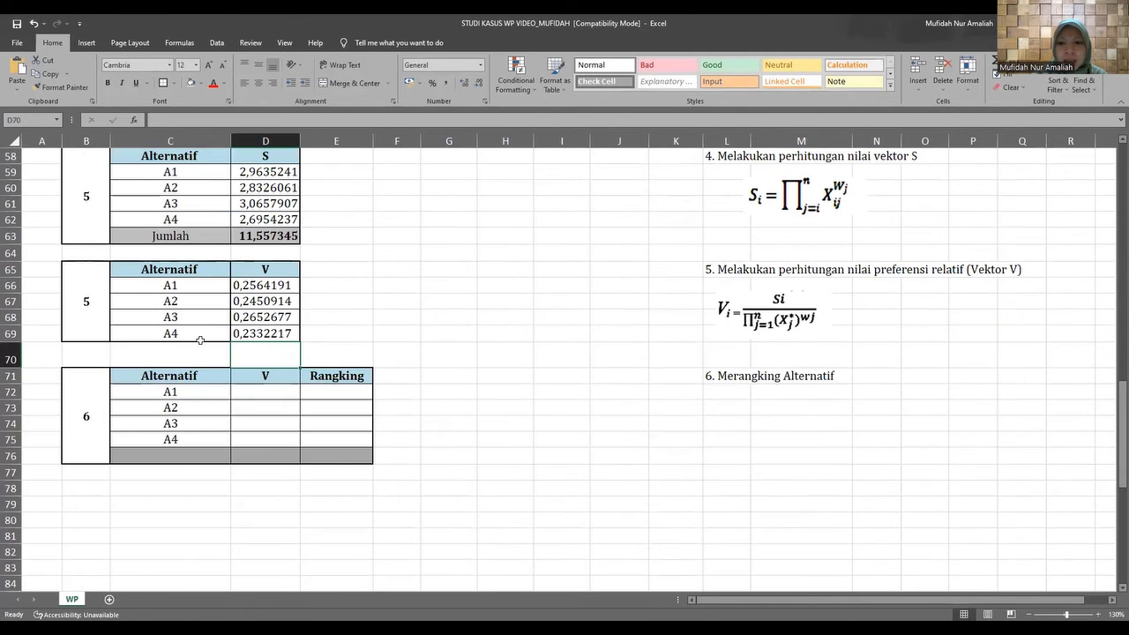
{"action": "left_click", "coordinate": [248, 284]}
{"action": "left_click_drag", "start_coordinate": [248, 284], "coordinate": [275, 331]}
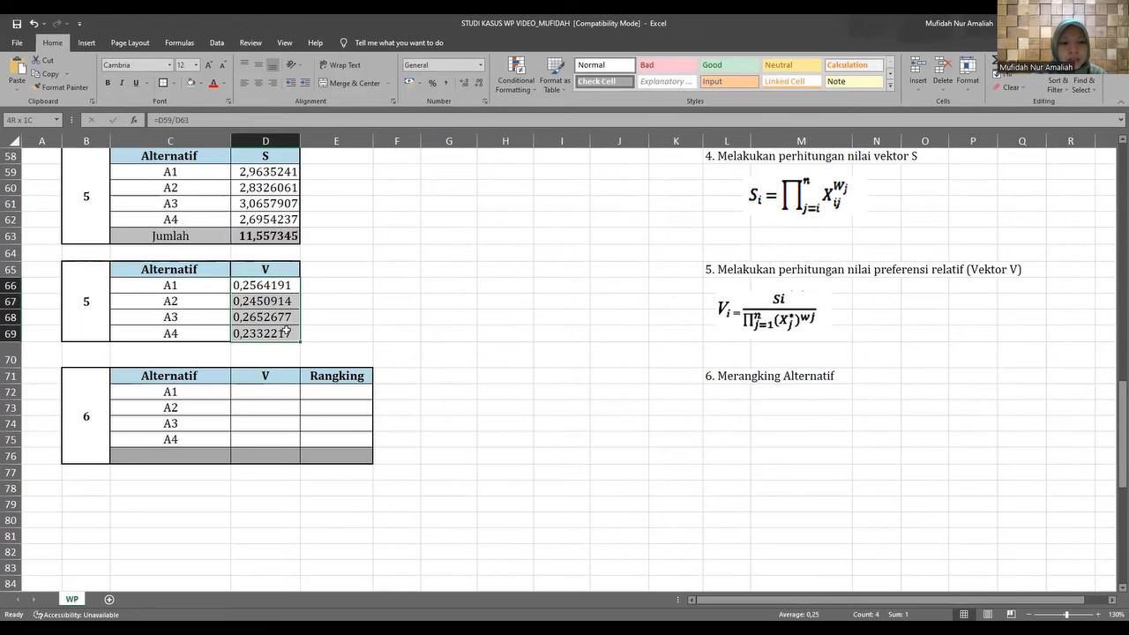
{"action": "right_click", "coordinate": [263, 320]}
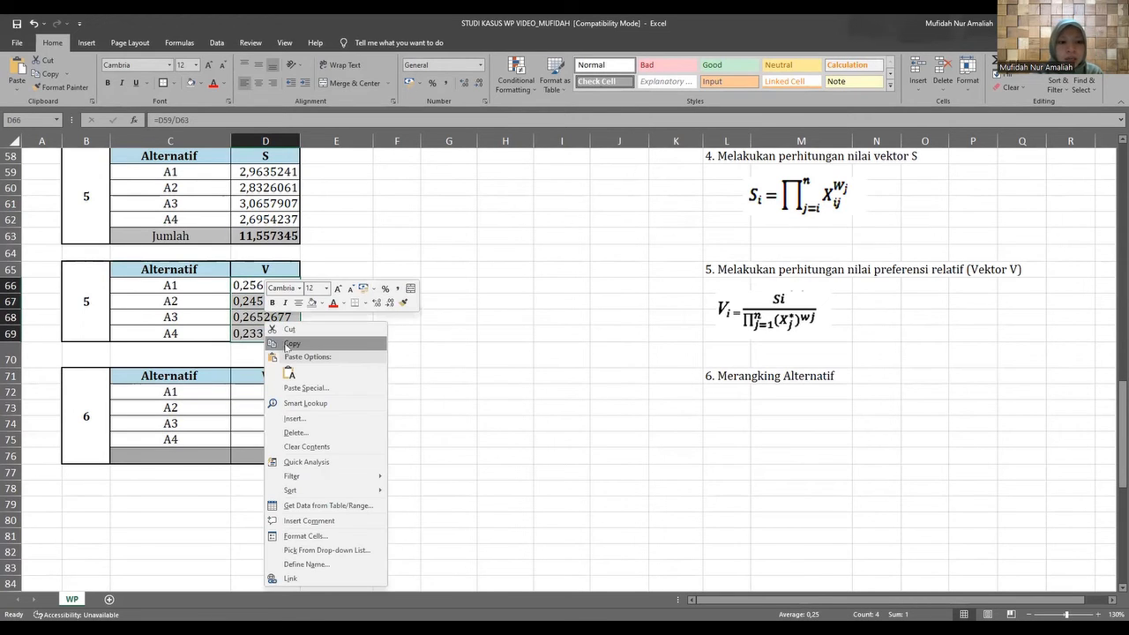
{"action": "left_click", "coordinate": [292, 343]}
{"action": "left_click_drag", "start_coordinate": [249, 388], "coordinate": [274, 435]}
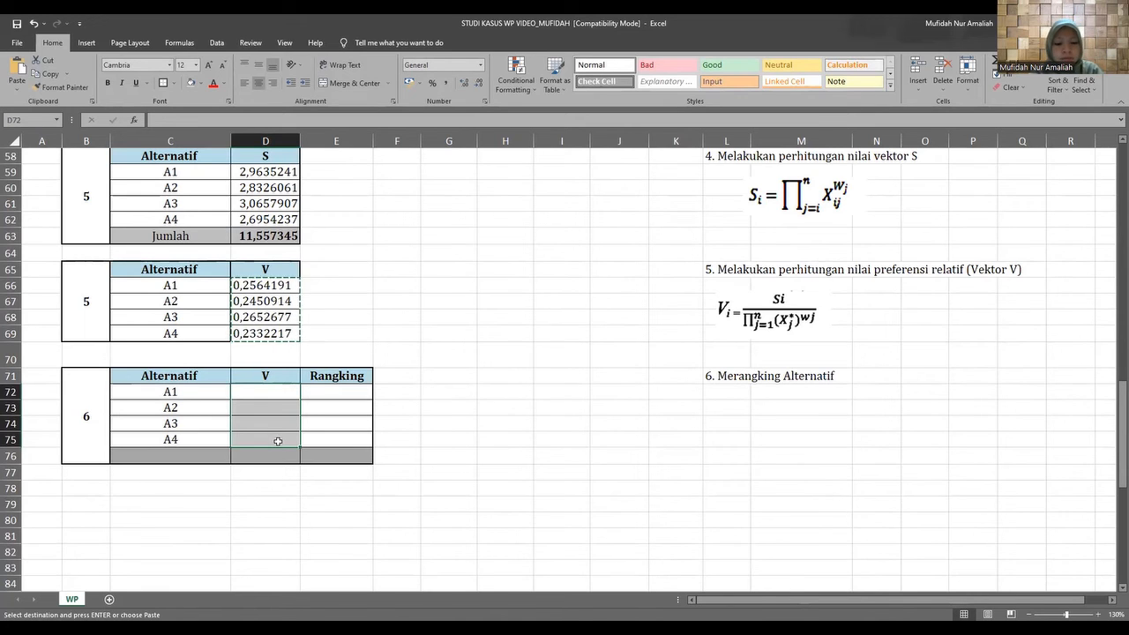
{"action": "key", "text": "ctrl+v"}
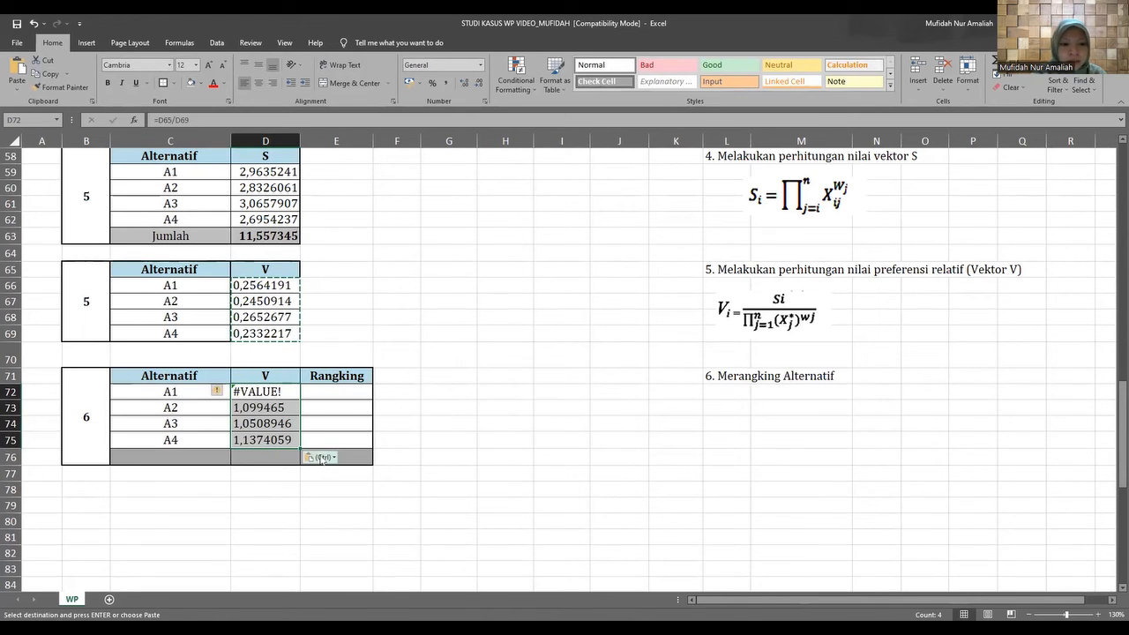
{"action": "left_click", "coordinate": [326, 458]}
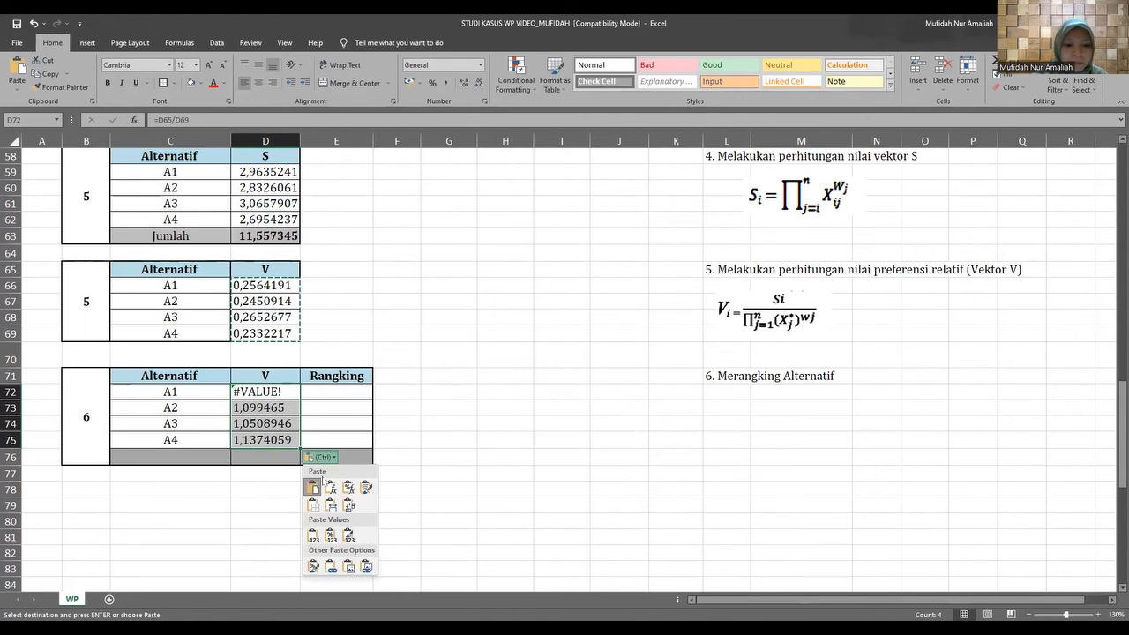
{"action": "left_click", "coordinate": [348, 538]}
{"action": "left_click", "coordinate": [335, 390]}
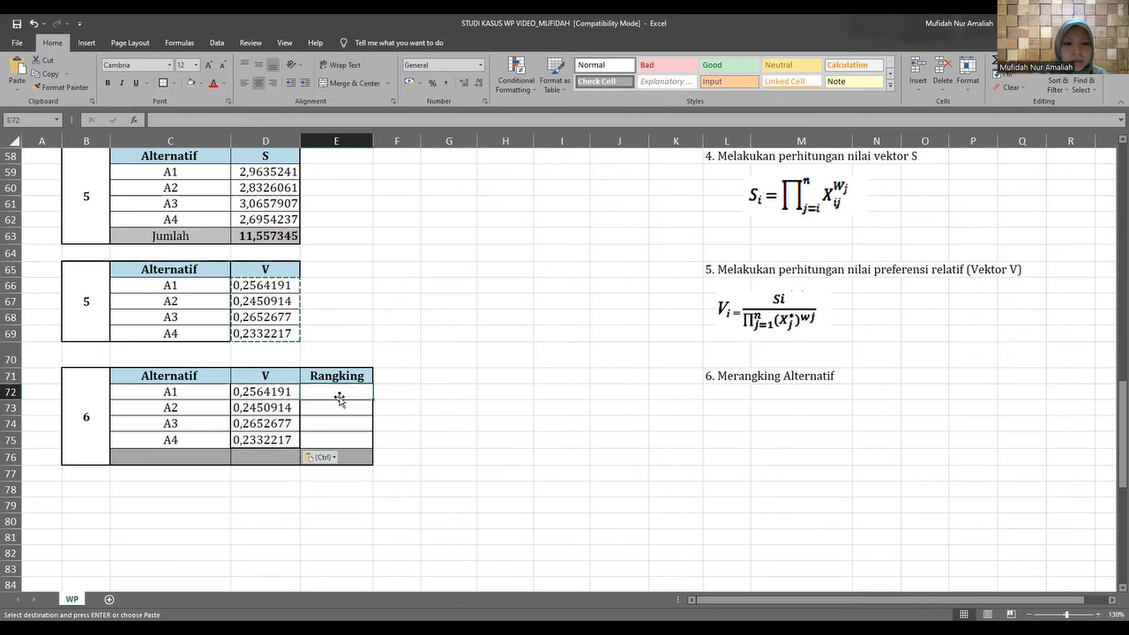
{"action": "left_click", "coordinate": [16, 24]}
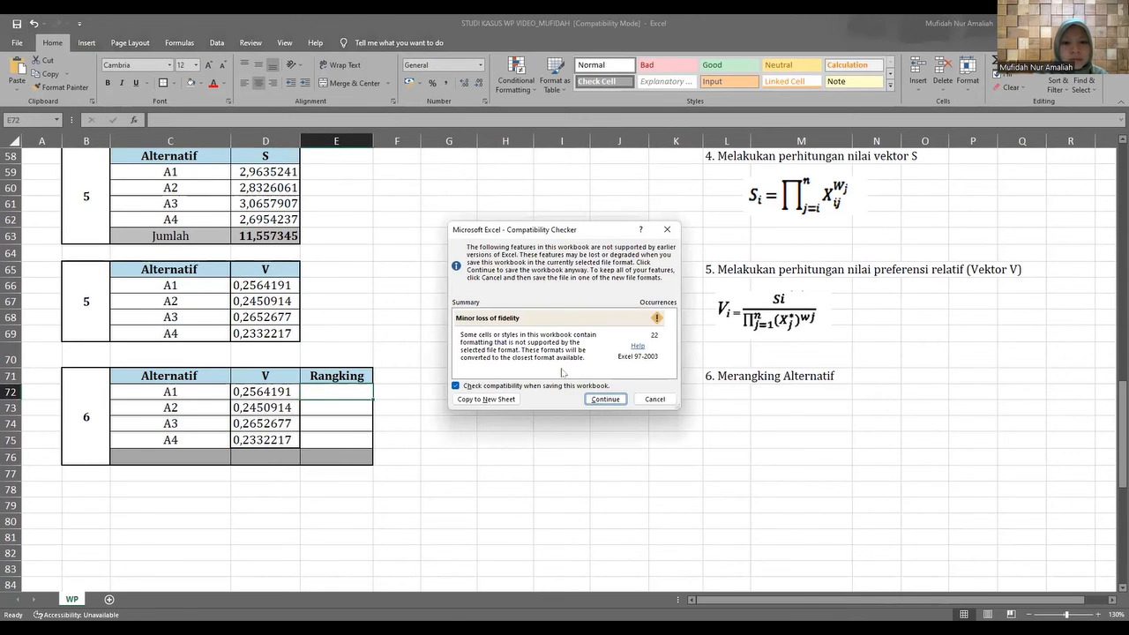
{"action": "left_click", "coordinate": [659, 401]}
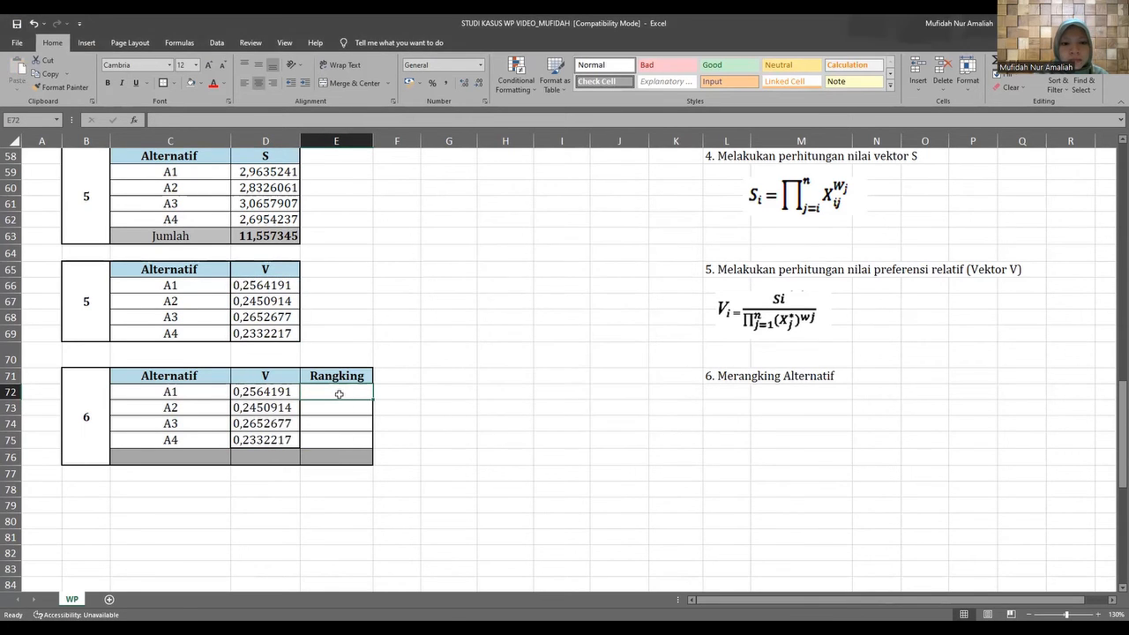
Enter rank 1 for A3 in E74 and rank 2 for A1 in E72 of the Rangking column.
{"action": "double_click", "coordinate": [337, 393]}
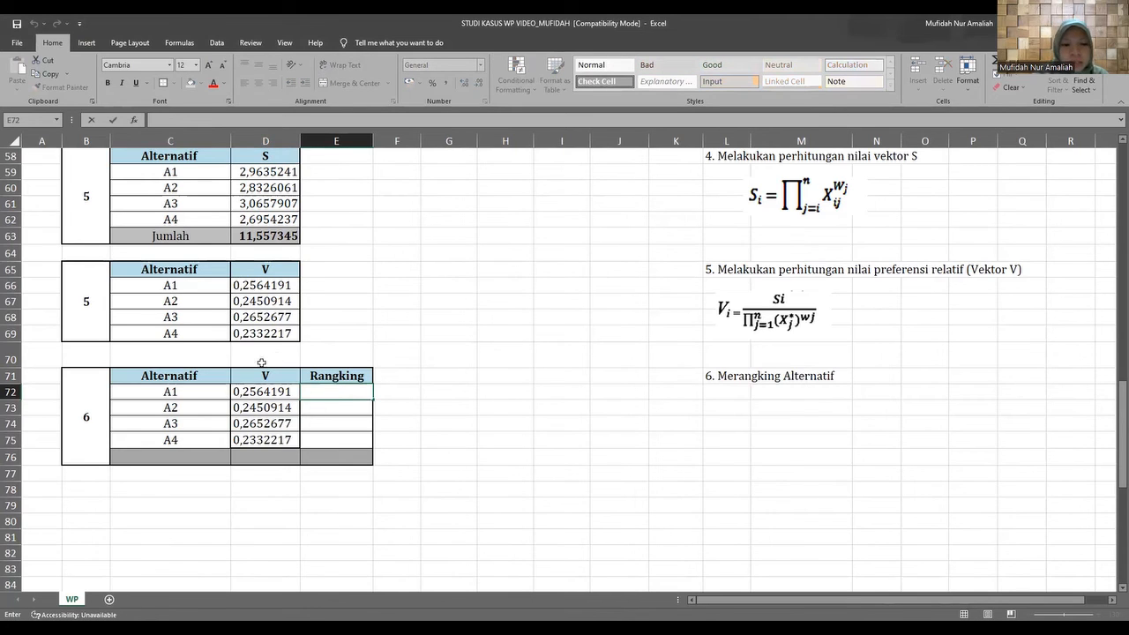
{"action": "left_click", "coordinate": [290, 424]}
{"action": "left_click", "coordinate": [348, 426]}
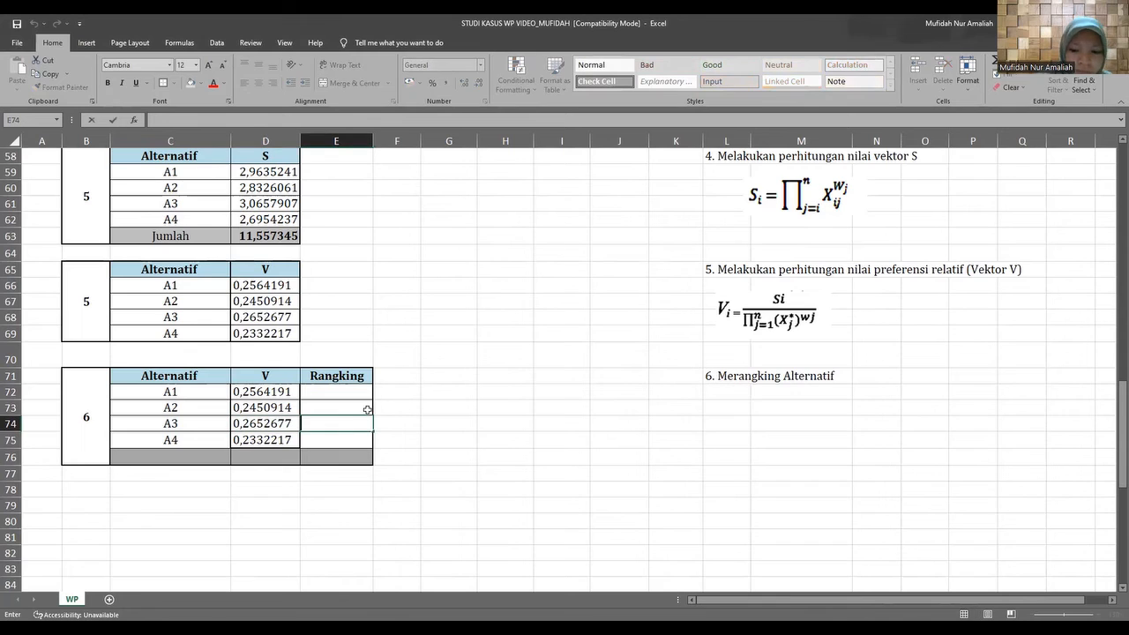
{"action": "type", "text": "1"}
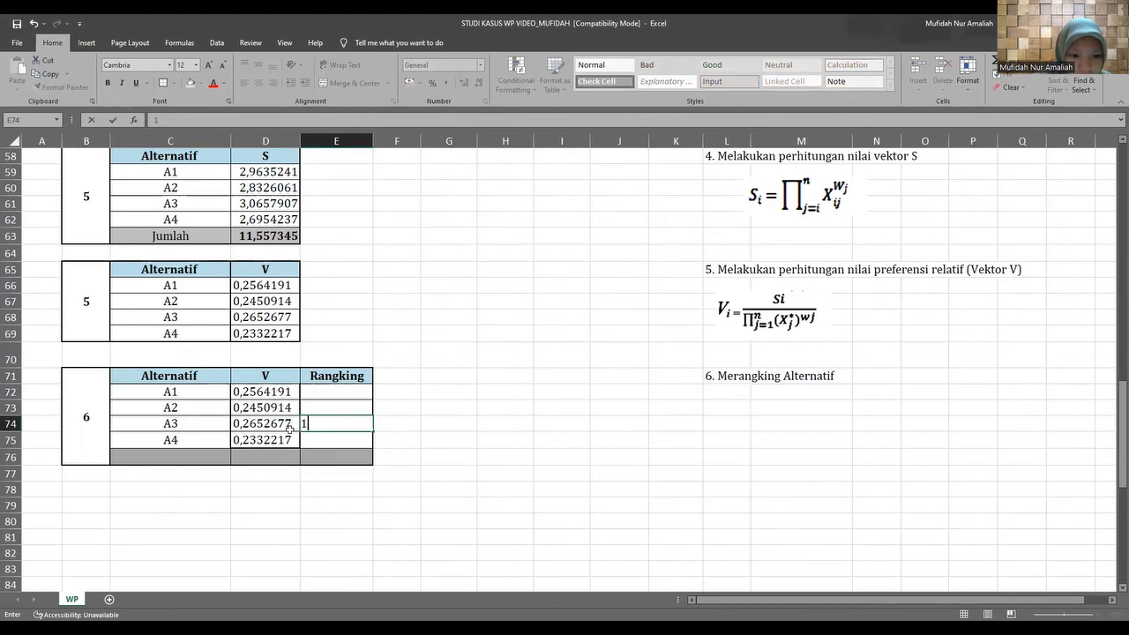
{"action": "left_click", "coordinate": [320, 395]}
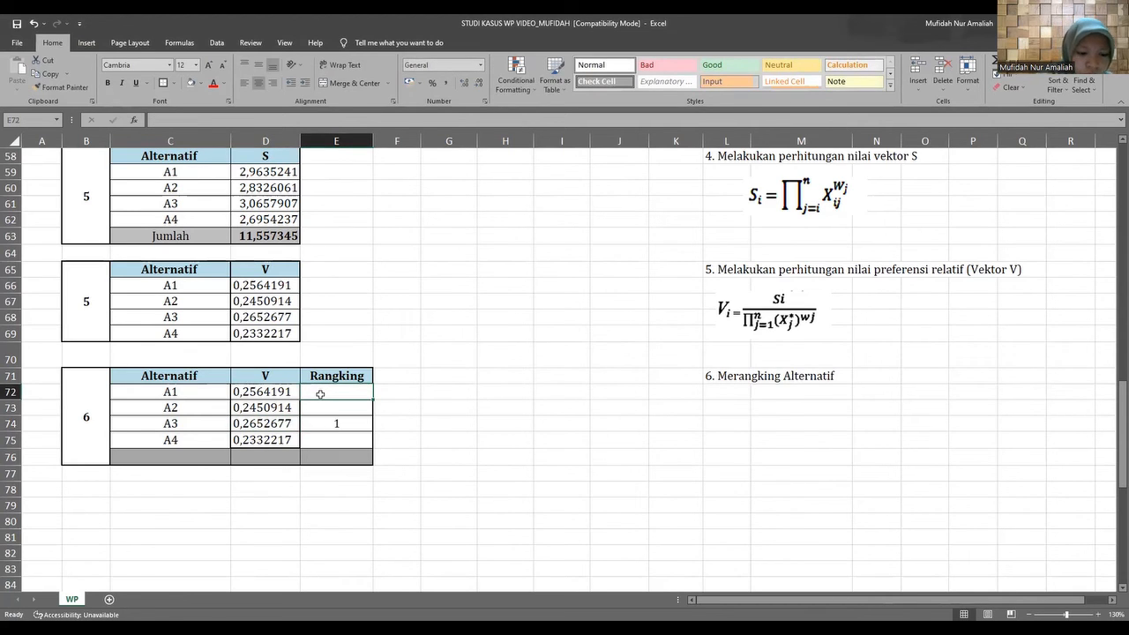
{"action": "type", "text": "2"}
Enter rank 3 for A2 in E73 and rank 4 for A4 in E75 of the Rangking column.
{"action": "left_click", "coordinate": [315, 440]}
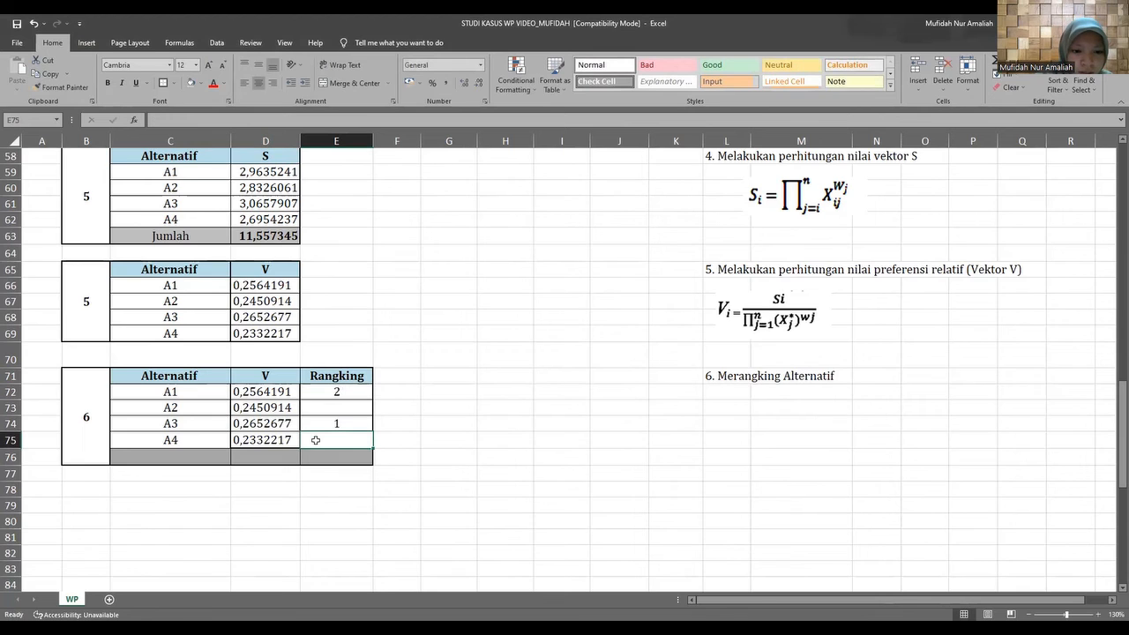
{"action": "type", "text": "4"}
{"action": "type", "text": "3"}
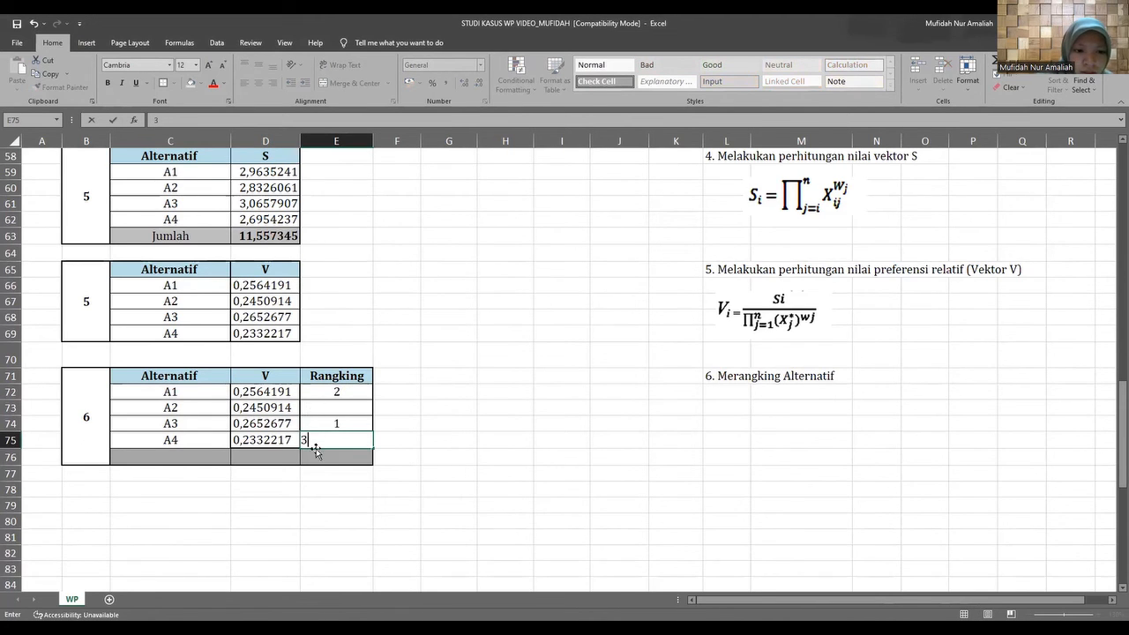
{"action": "key", "text": "BackSpace"}
{"action": "left_click", "coordinate": [315, 408]}
{"action": "type", "text": "3"}
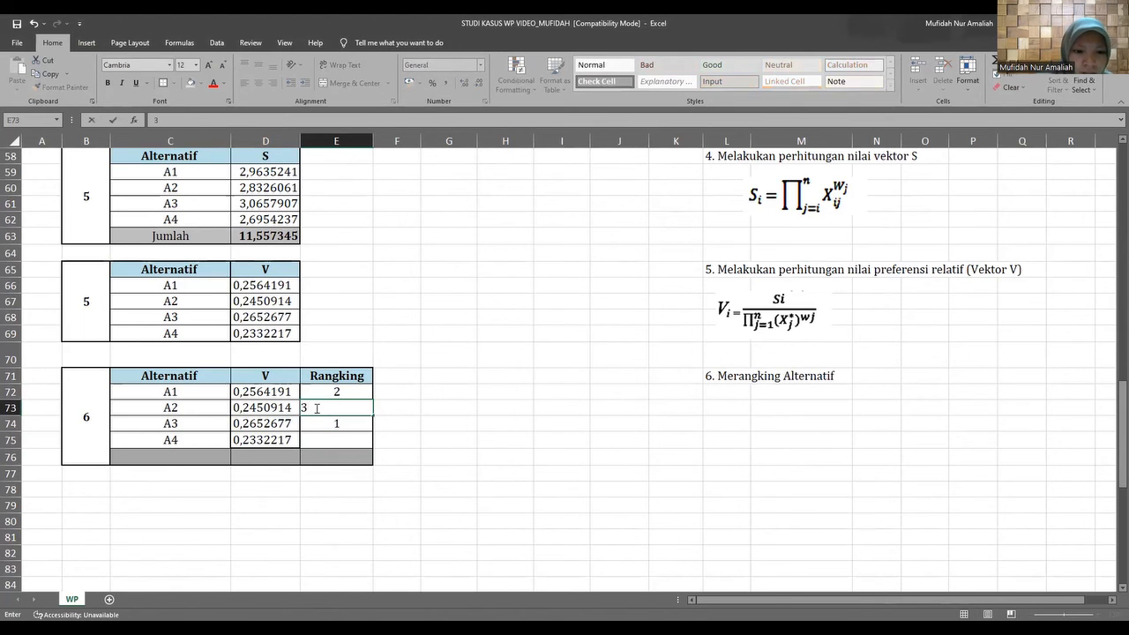
{"action": "left_click", "coordinate": [317, 440]}
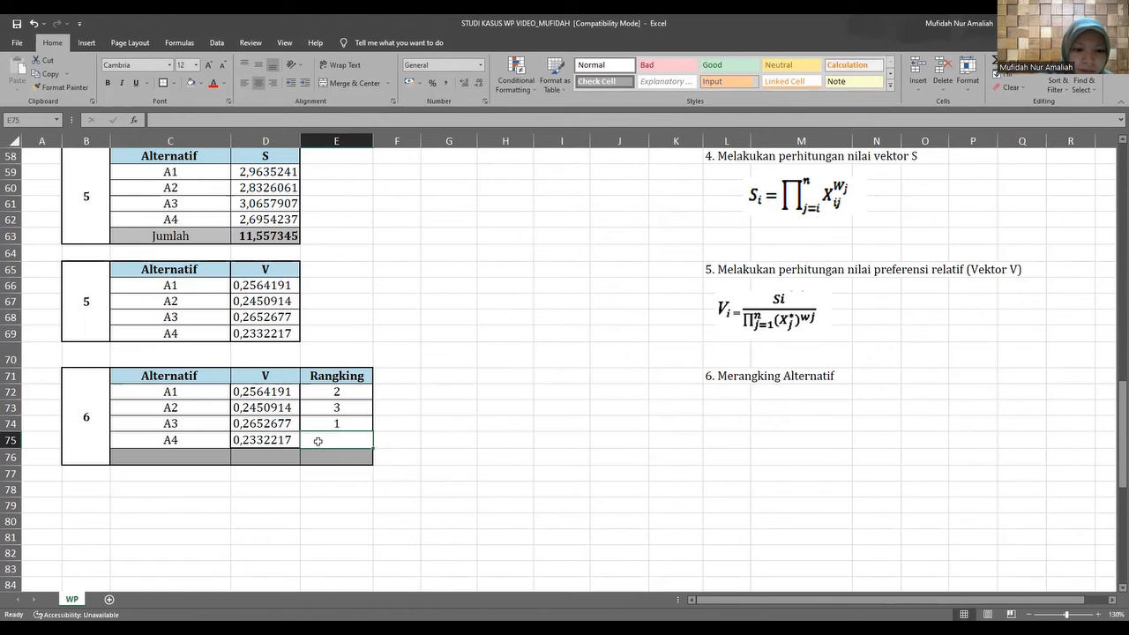
{"action": "type", "text": "4"}
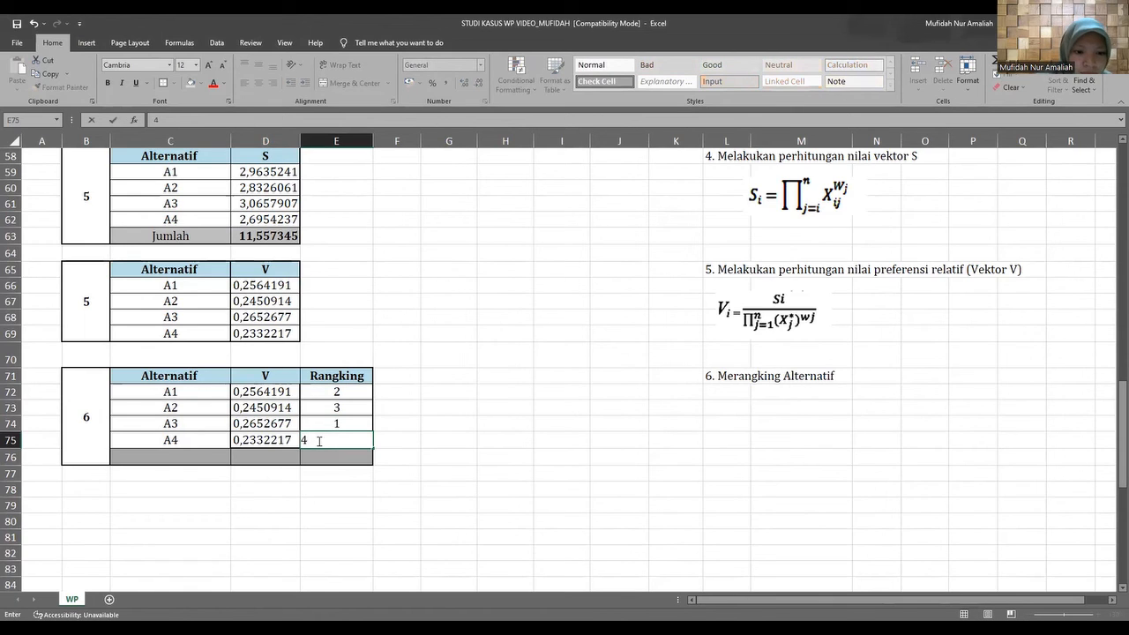
Rank A1's V value in F72, beside the Rangking column, with the formula =RANK(D72;D72:D75).
{"action": "left_click", "coordinate": [399, 394]}
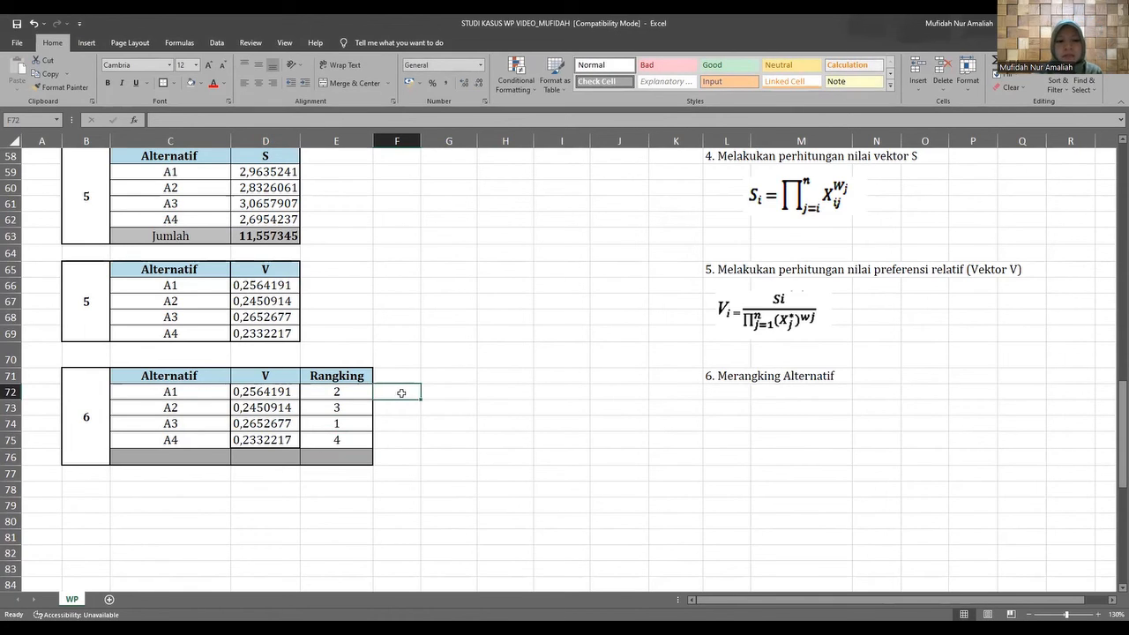
{"action": "double_click", "coordinate": [402, 394]}
{"action": "type", "text": "="}
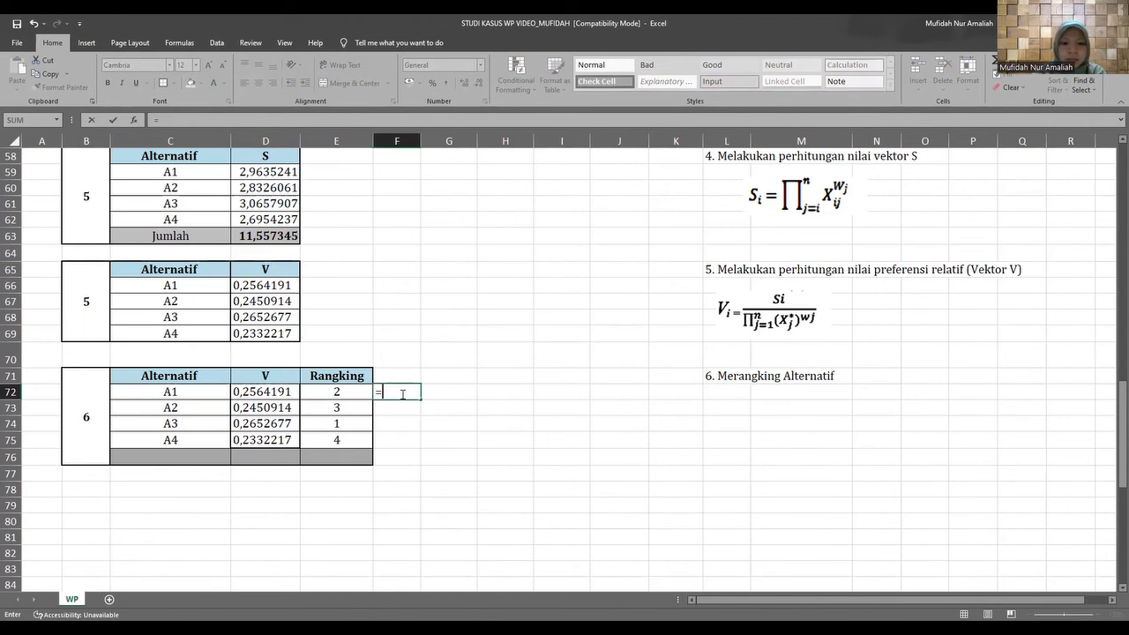
{"action": "type", "text": "rank("}
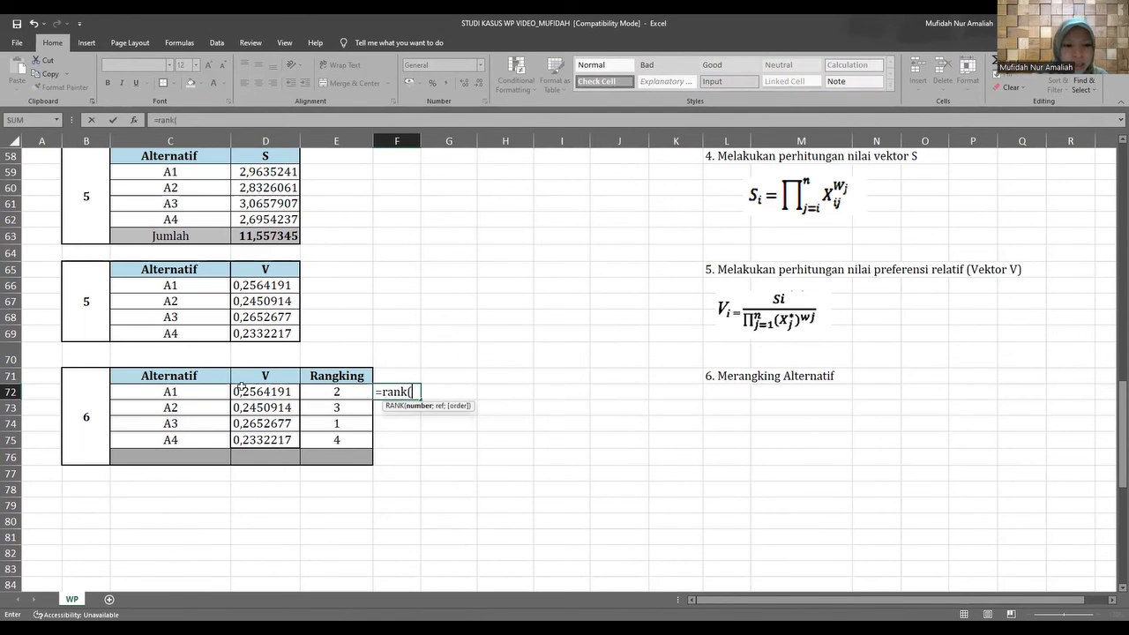
{"action": "left_click", "coordinate": [237, 392]}
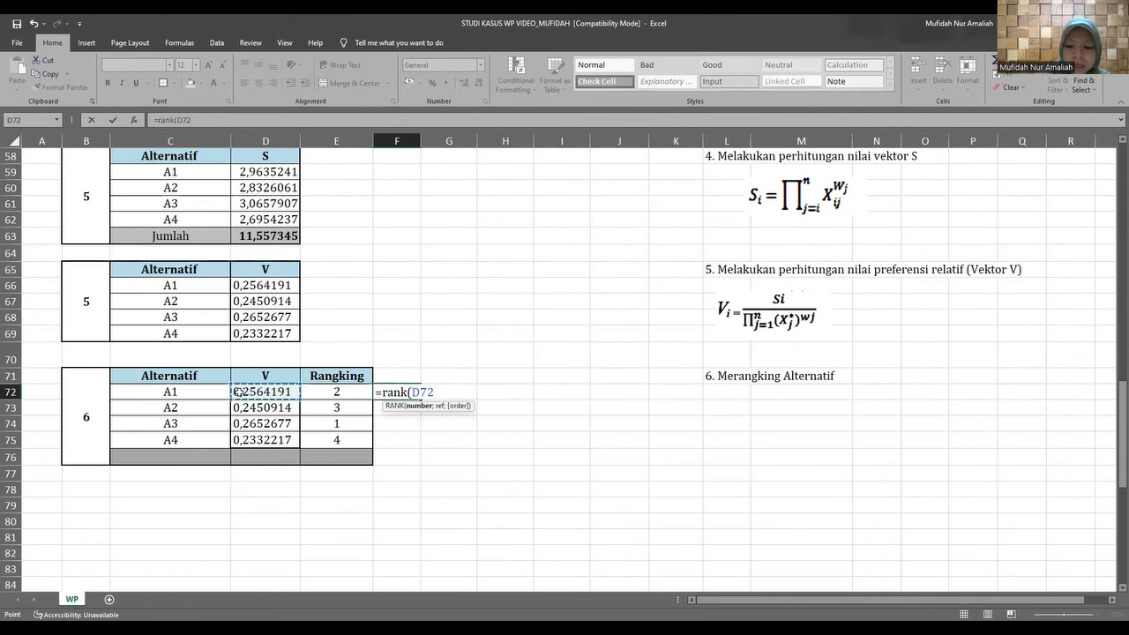
{"action": "type", "text": ";"}
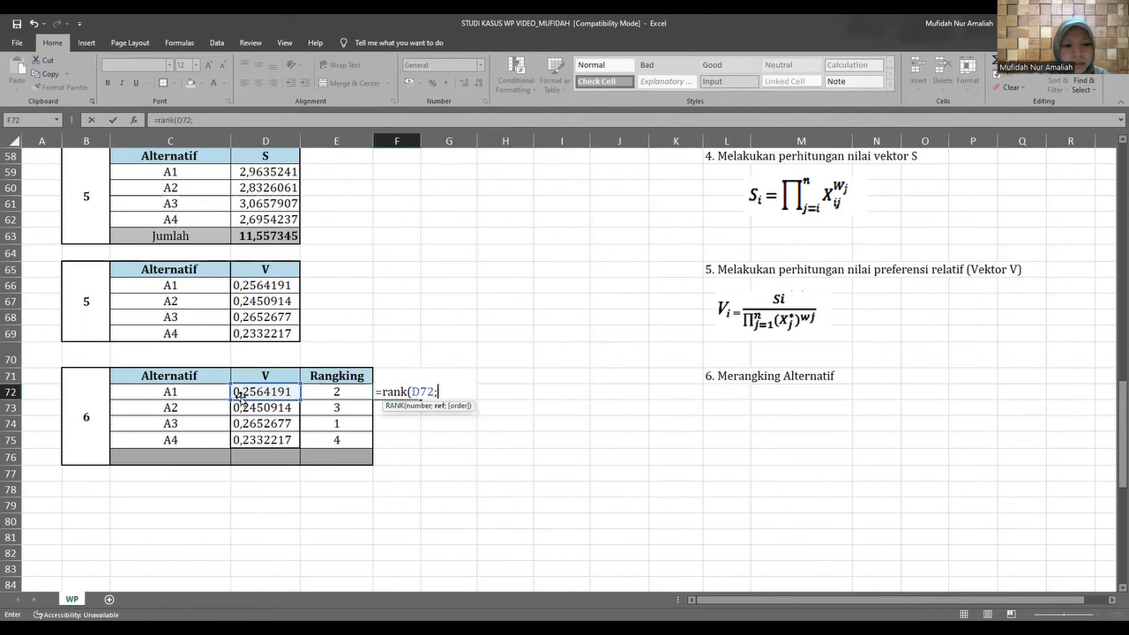
{"action": "left_click_drag", "start_coordinate": [236, 392], "coordinate": [248, 433]}
{"action": "type", "text": ")"}
{"action": "key", "text": "Return"}
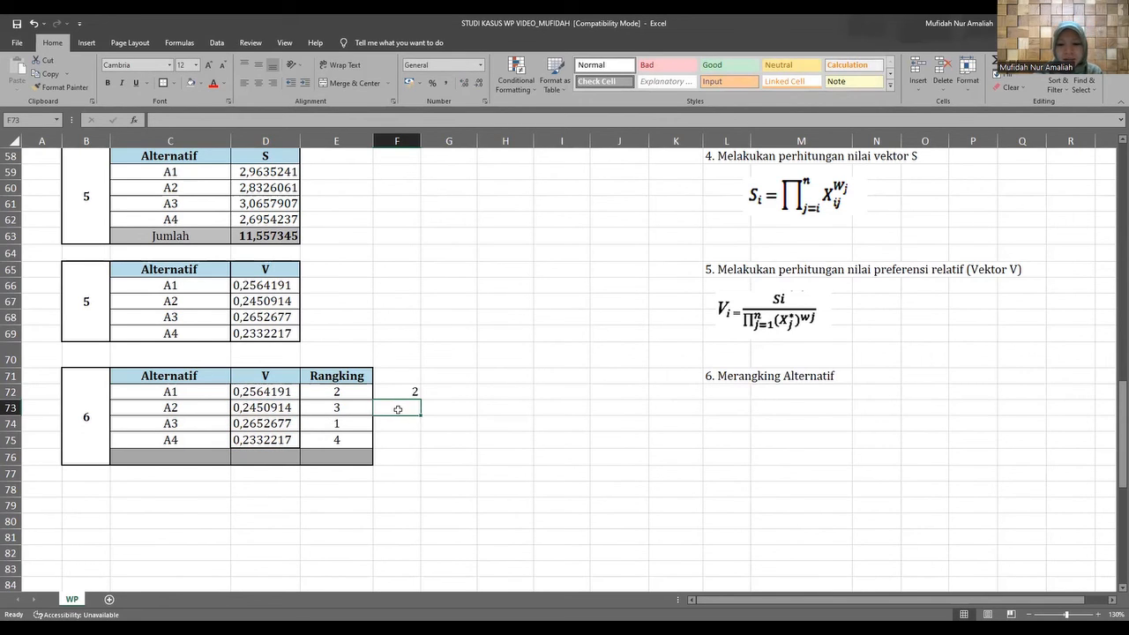
Rank A2's V value in F73 with the formula =RANK(D73;D72:D75).
{"action": "type", "text": "="}
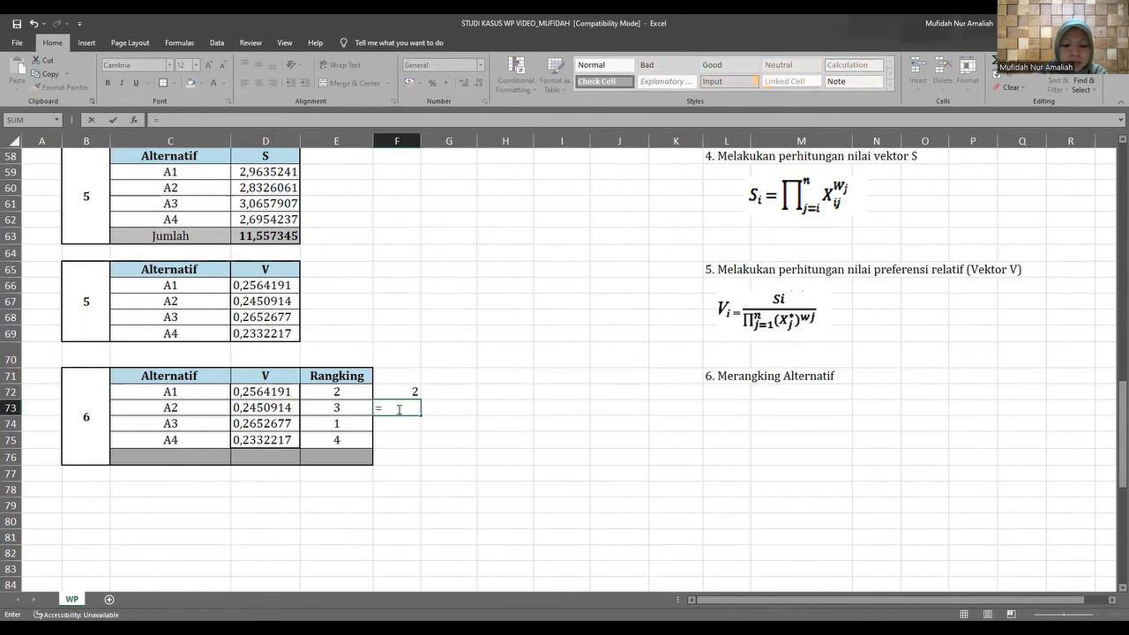
{"action": "type", "text": "rank("}
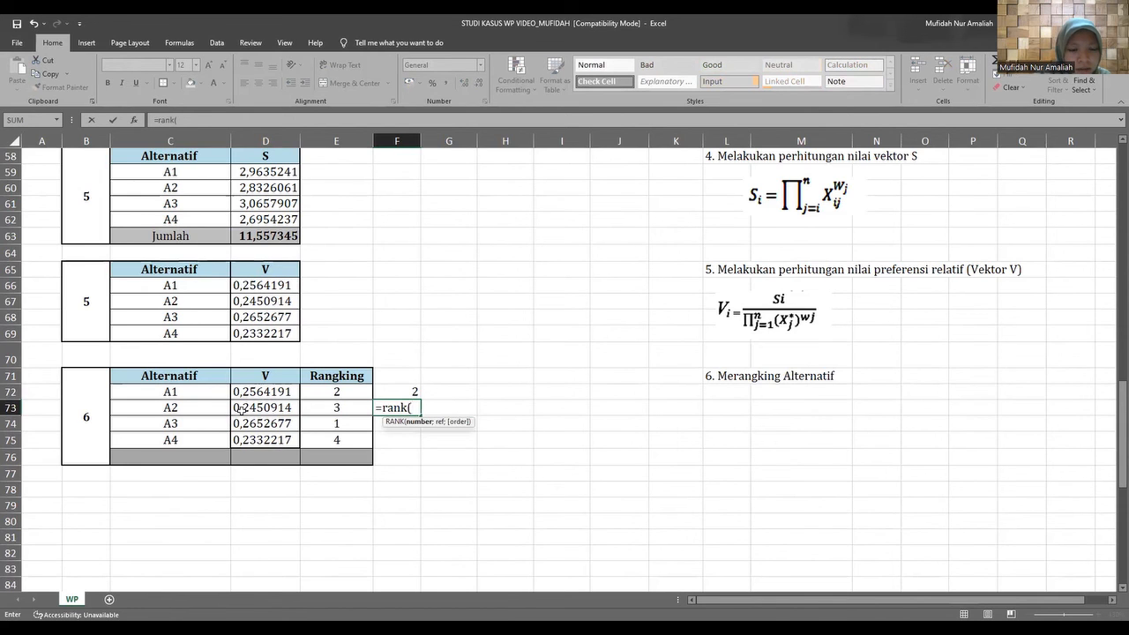
{"action": "left_click", "coordinate": [241, 408]}
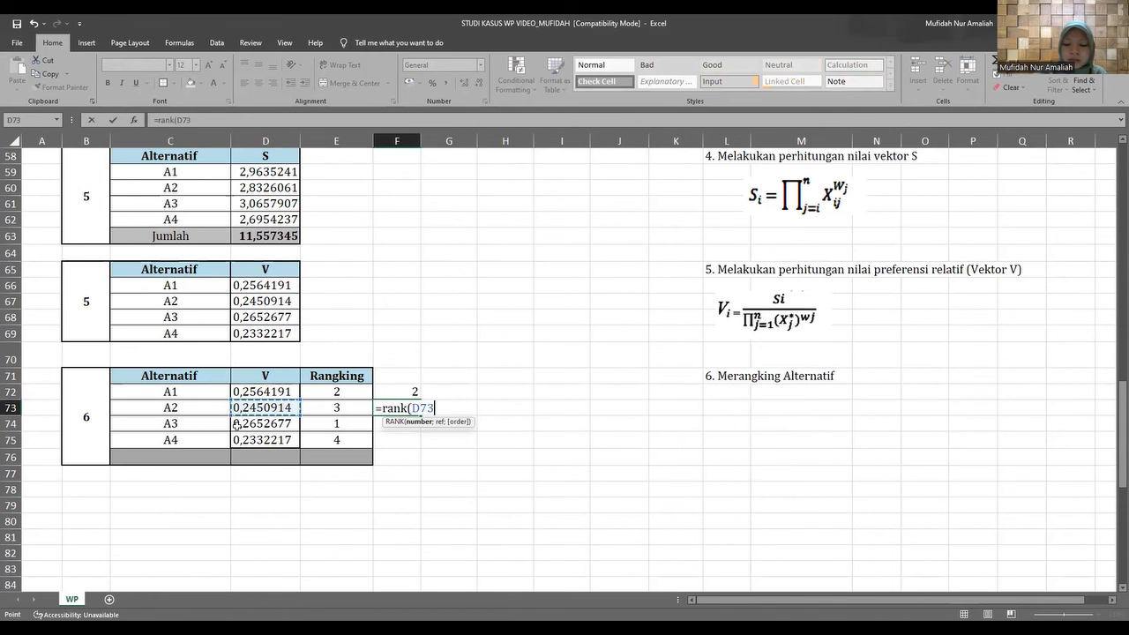
{"action": "type", "text": ";"}
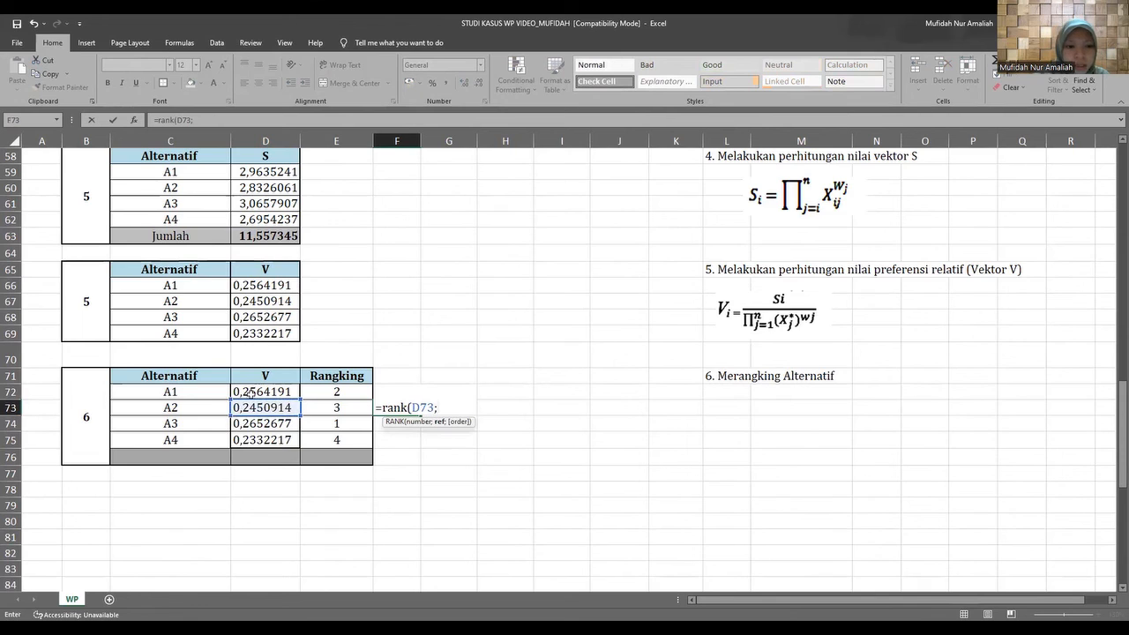
{"action": "left_click_drag", "start_coordinate": [252, 392], "coordinate": [254, 439]}
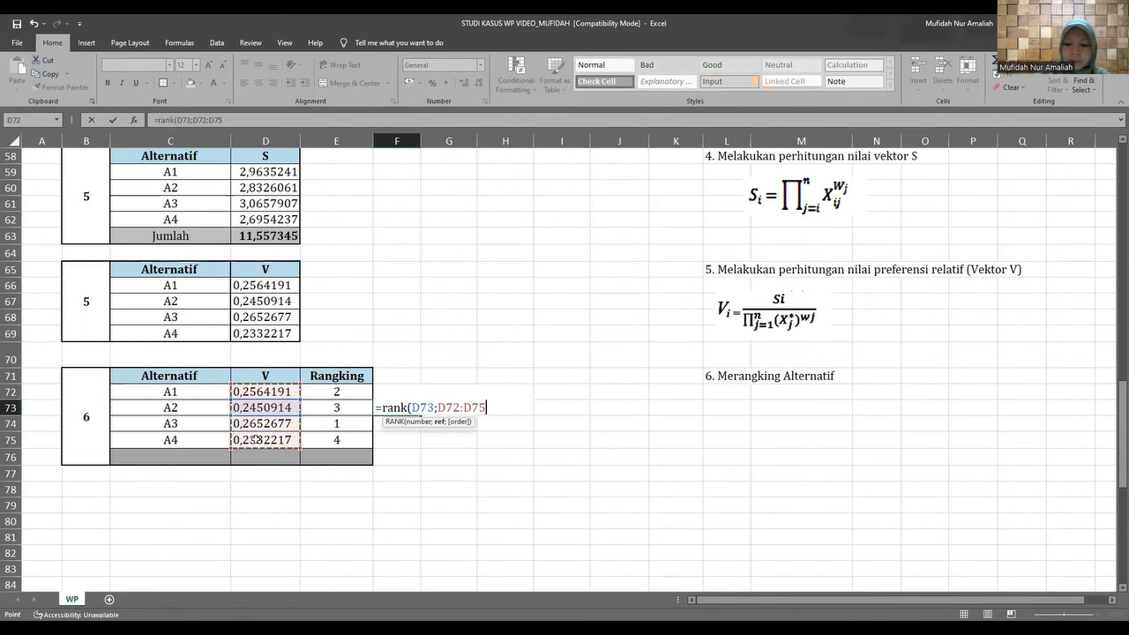
{"action": "type", "text": ")"}
{"action": "key", "text": "Return"}
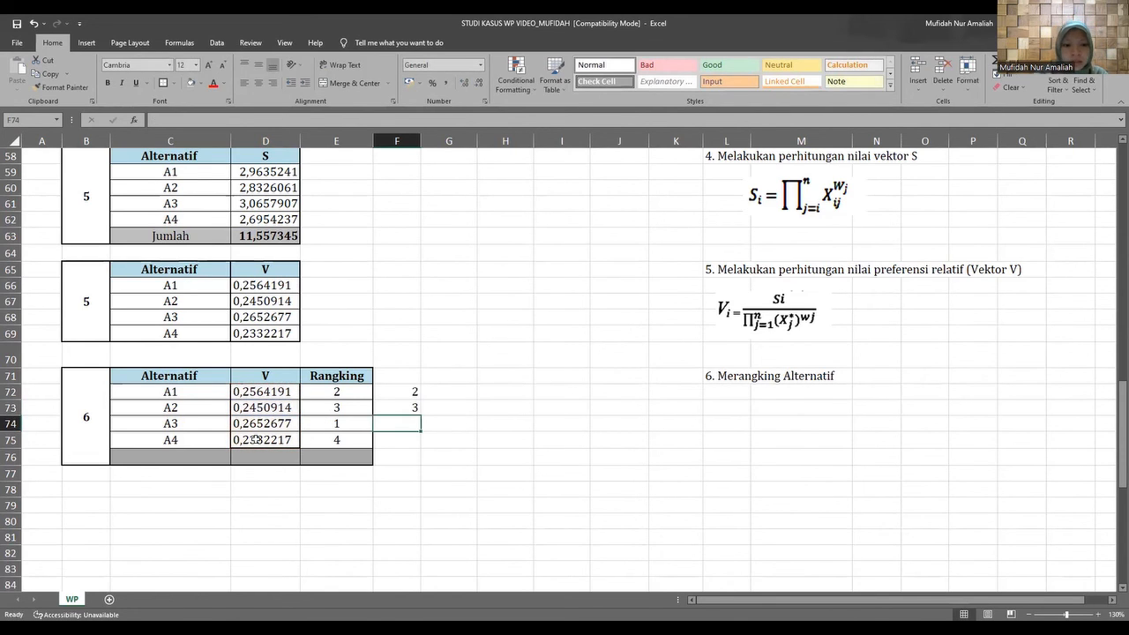
Rank A3's V value in F74 with the formula =RANK(D74;D72:D75).
{"action": "type", "text": "="}
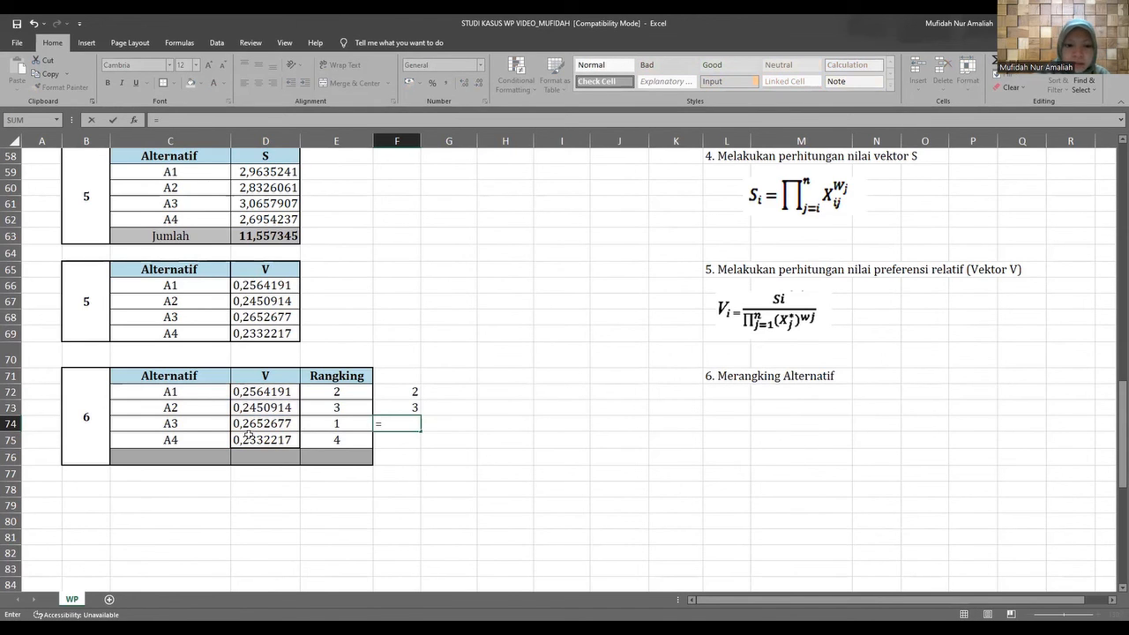
{"action": "type", "text": "rank("}
{"action": "left_click", "coordinate": [240, 424]}
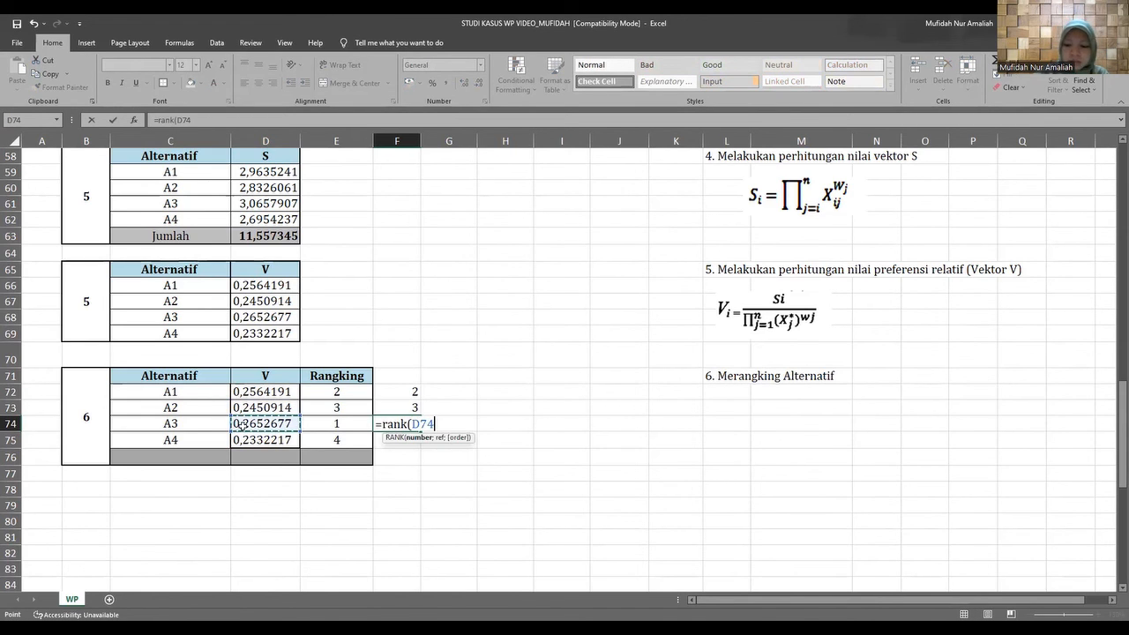
{"action": "type", "text": ";"}
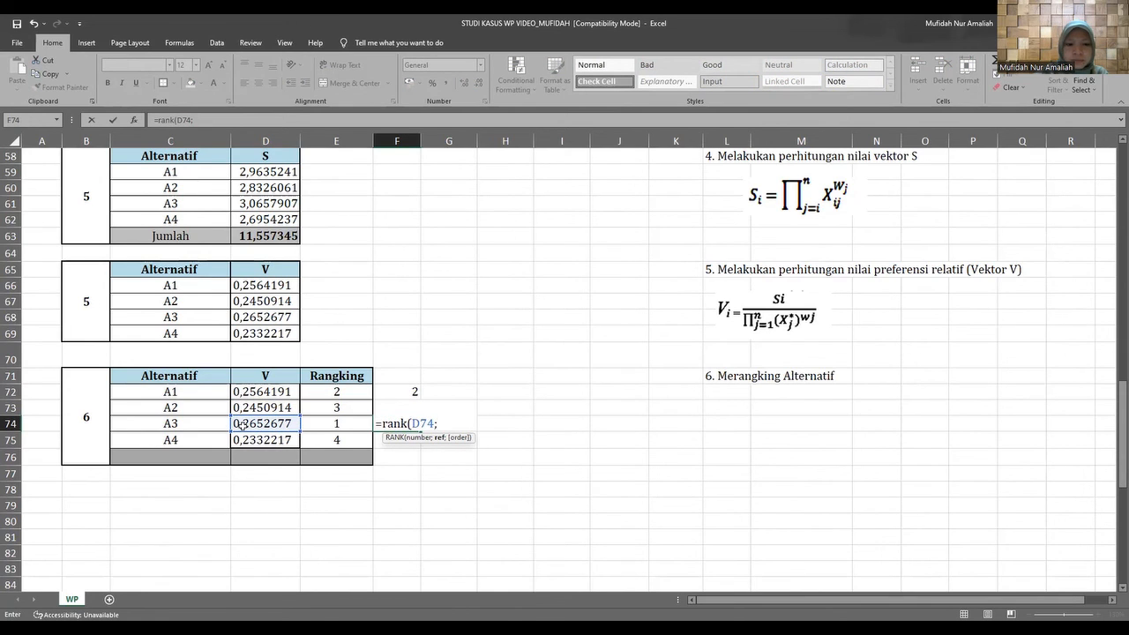
{"action": "left_click_drag", "start_coordinate": [247, 391], "coordinate": [255, 436]}
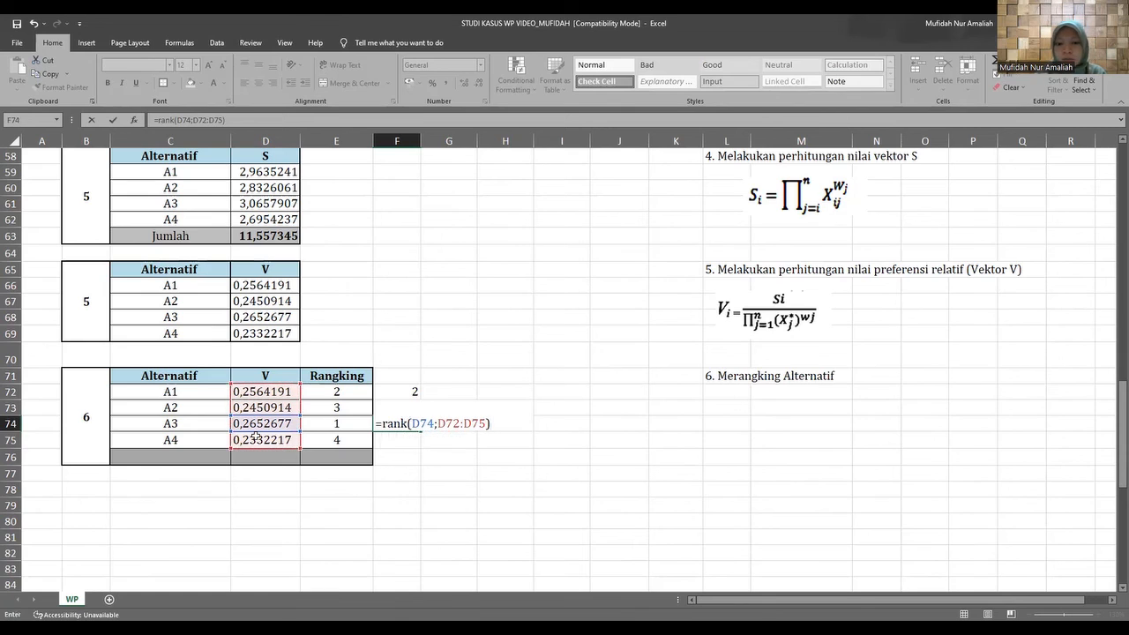
{"action": "key", "text": "Return"}
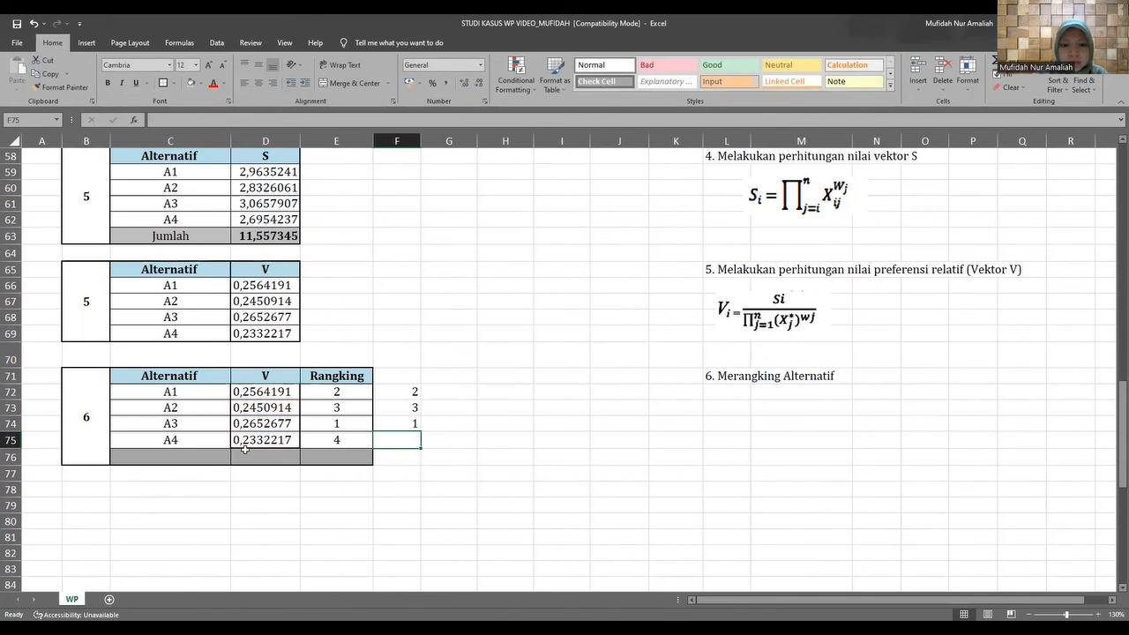
Rank A4's V value in F75 with the formula =RANK(D75;D72:D75).
{"action": "type", "text": "="}
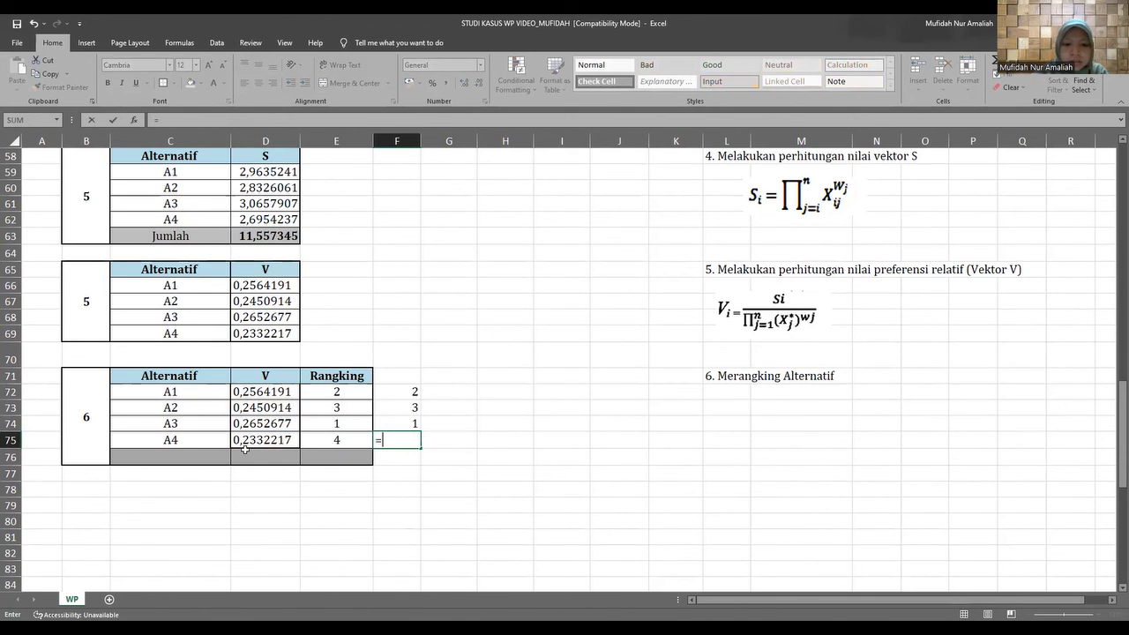
{"action": "type", "text": "rank("}
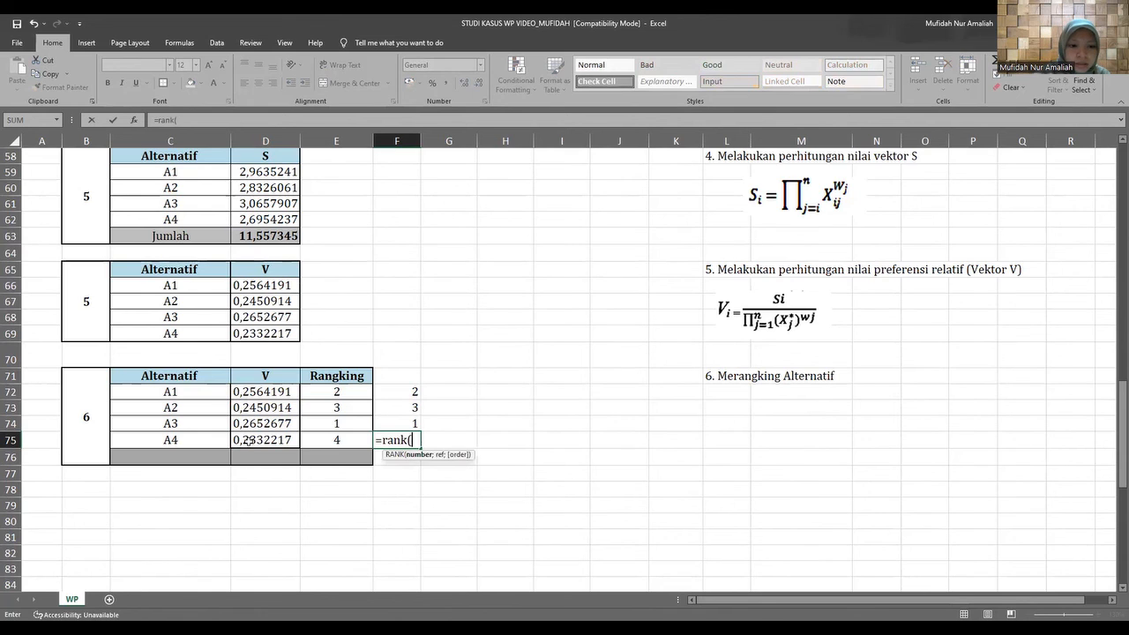
{"action": "left_click", "coordinate": [248, 440]}
{"action": "type", "text": ";"}
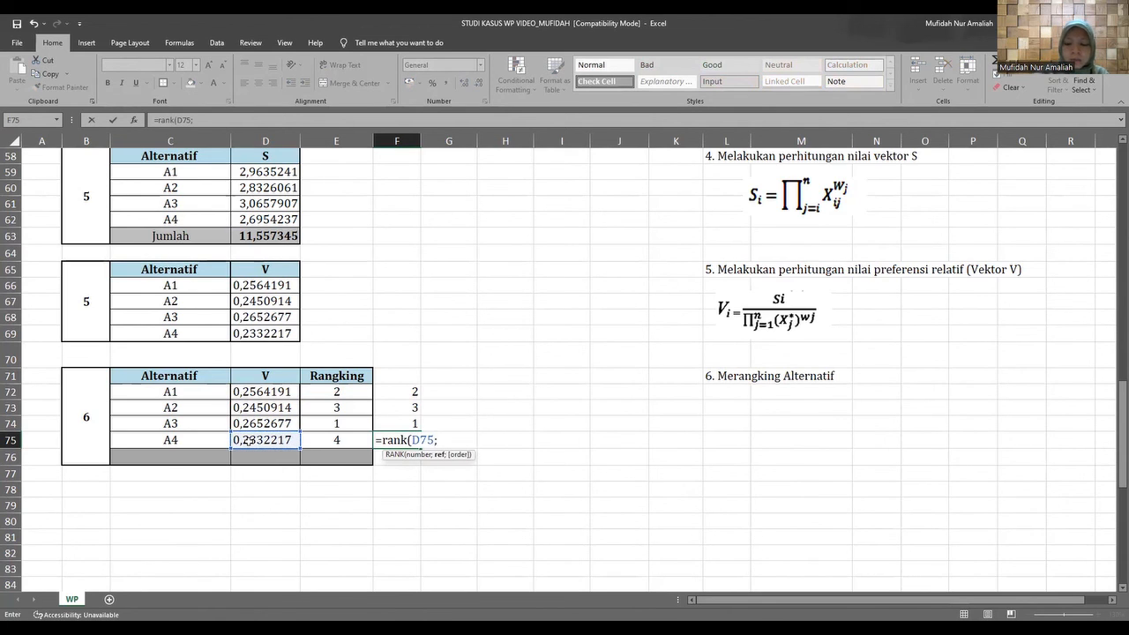
{"action": "left_click_drag", "start_coordinate": [239, 391], "coordinate": [250, 438]}
{"action": "type", "text": ")"}
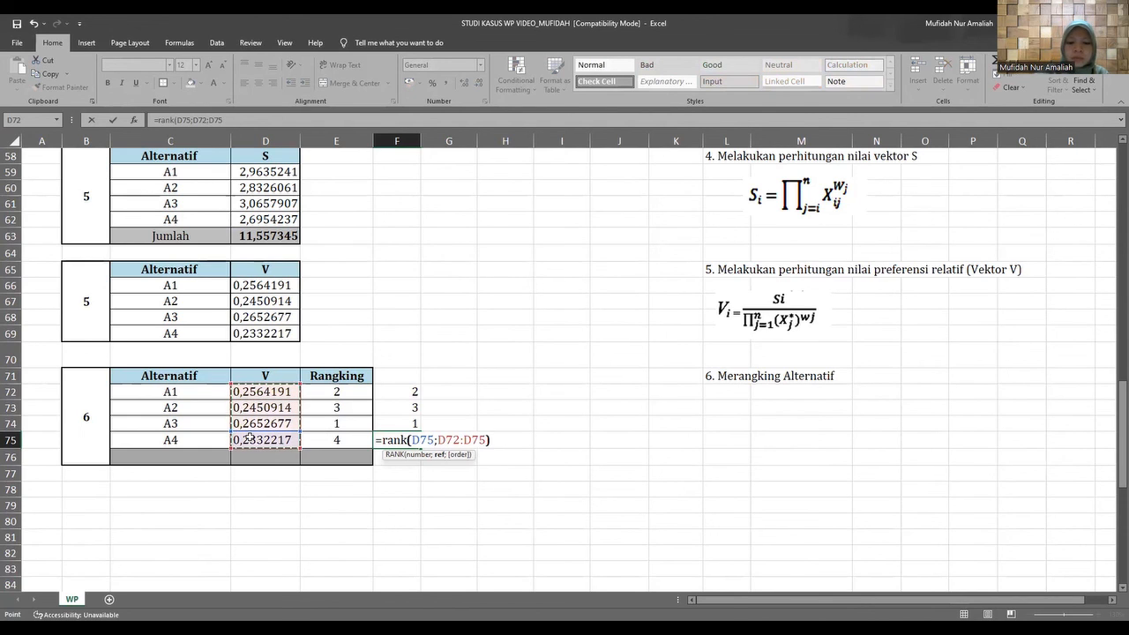
{"action": "key", "text": "Return"}
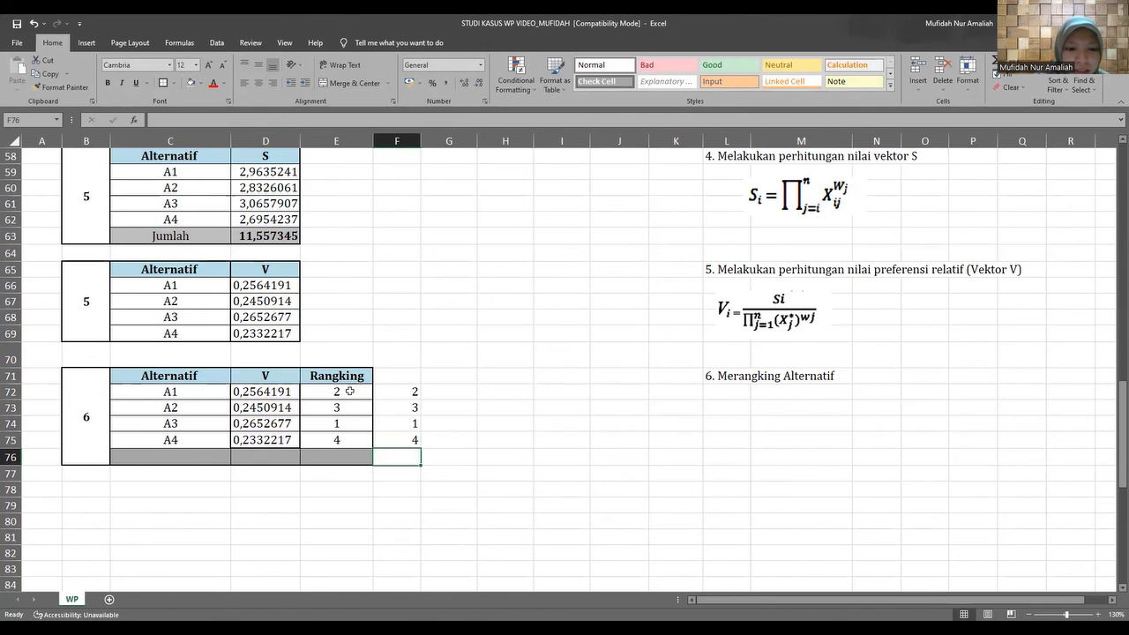
Compare the manually entered ranks in E72:E75 with the RANK formula results in F72:F75.
{"action": "left_click", "coordinate": [351, 393]}
{"action": "left_click", "coordinate": [387, 395]}
{"action": "left_click", "coordinate": [382, 433]}
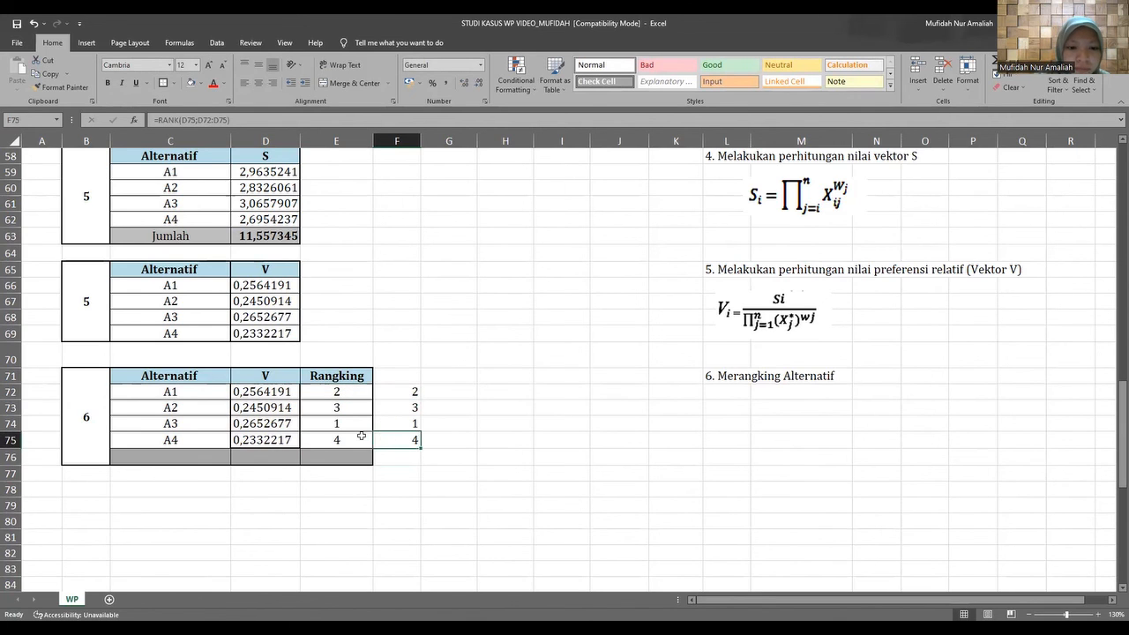
{"action": "left_click", "coordinate": [362, 435]}
{"action": "left_click", "coordinate": [393, 441]}
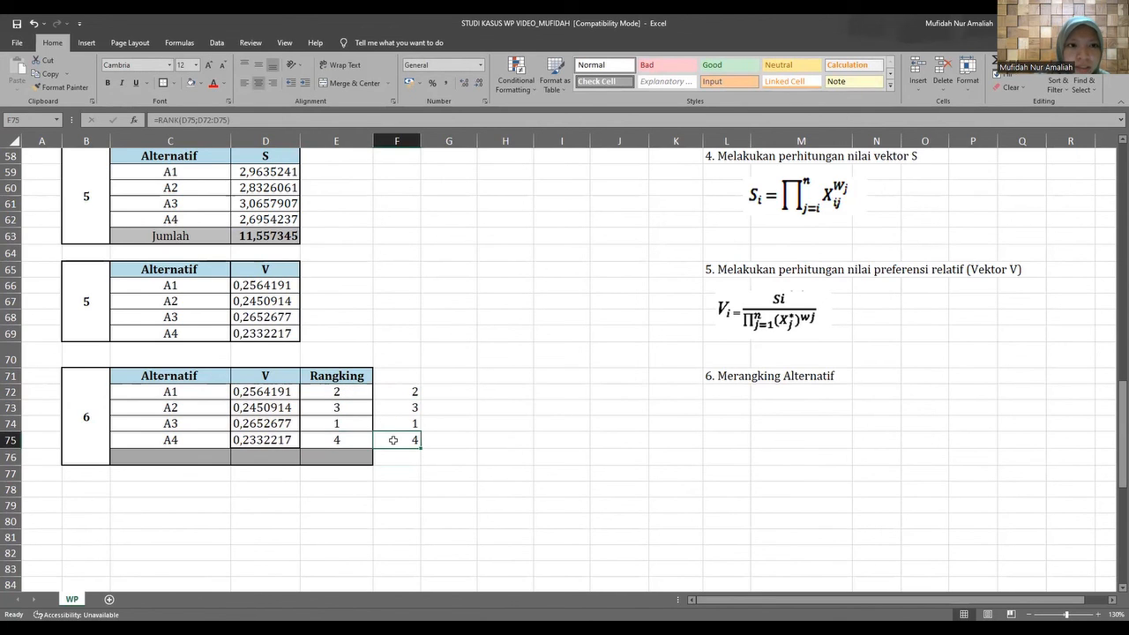
{"action": "left_click", "coordinate": [355, 441]}
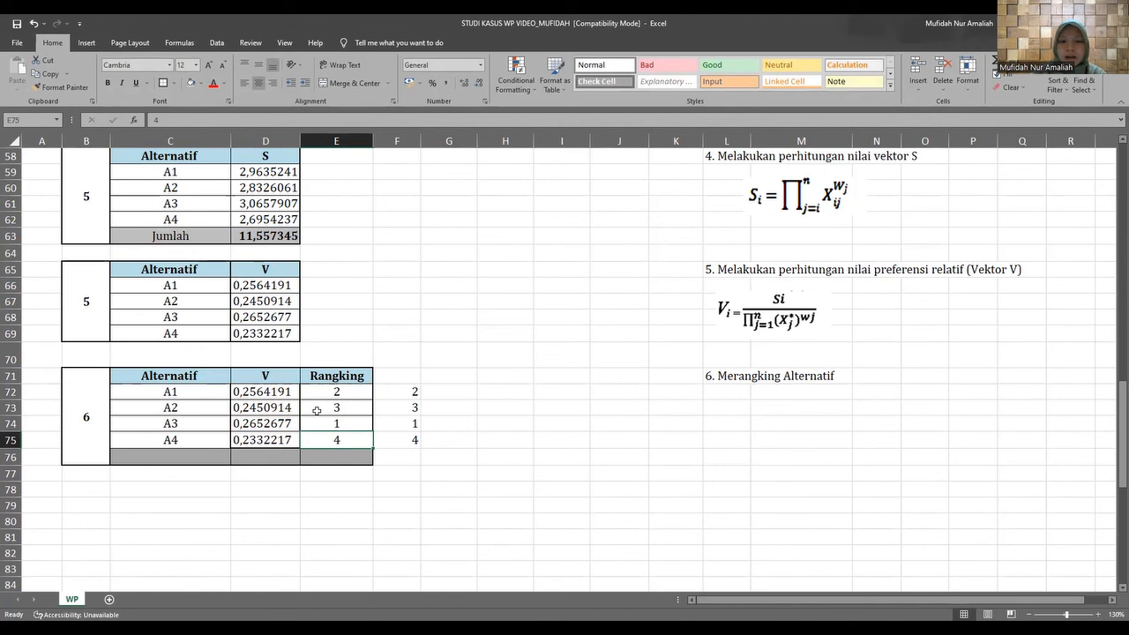
Review the case study question at the start of the sheet and check alternative A3 in the ranking table.
{"action": "scroll", "coordinate": [319, 409], "scroll_direction": "up", "scroll_amount": 1}
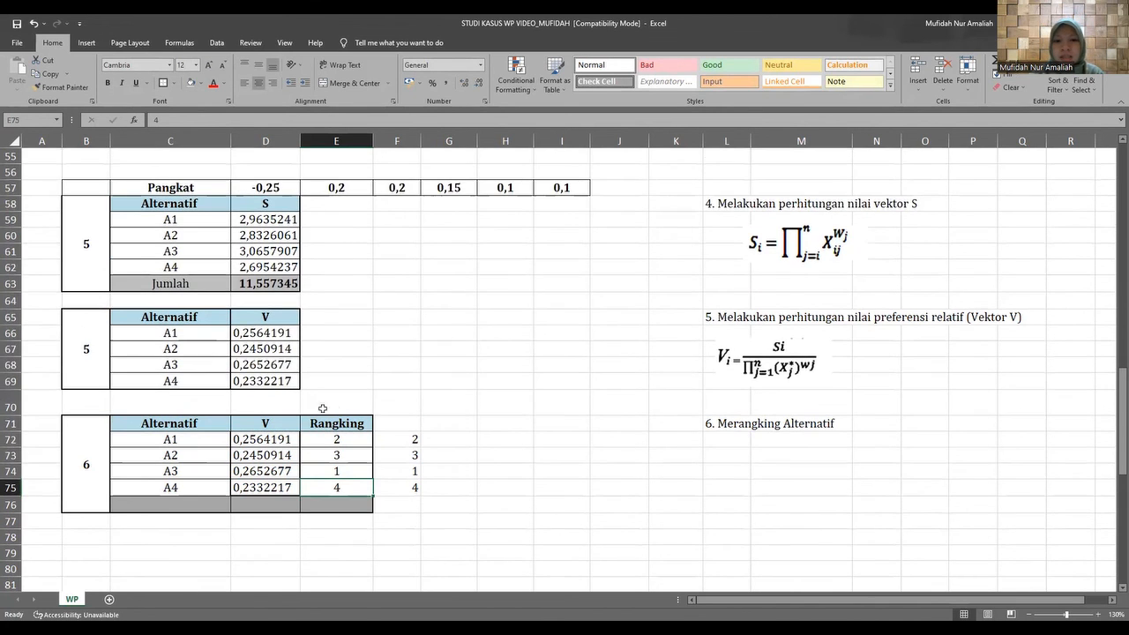
{"action": "scroll", "coordinate": [361, 408], "scroll_direction": "up", "scroll_amount": 4}
{"action": "scroll", "coordinate": [360, 408], "scroll_direction": "up", "scroll_amount": 14}
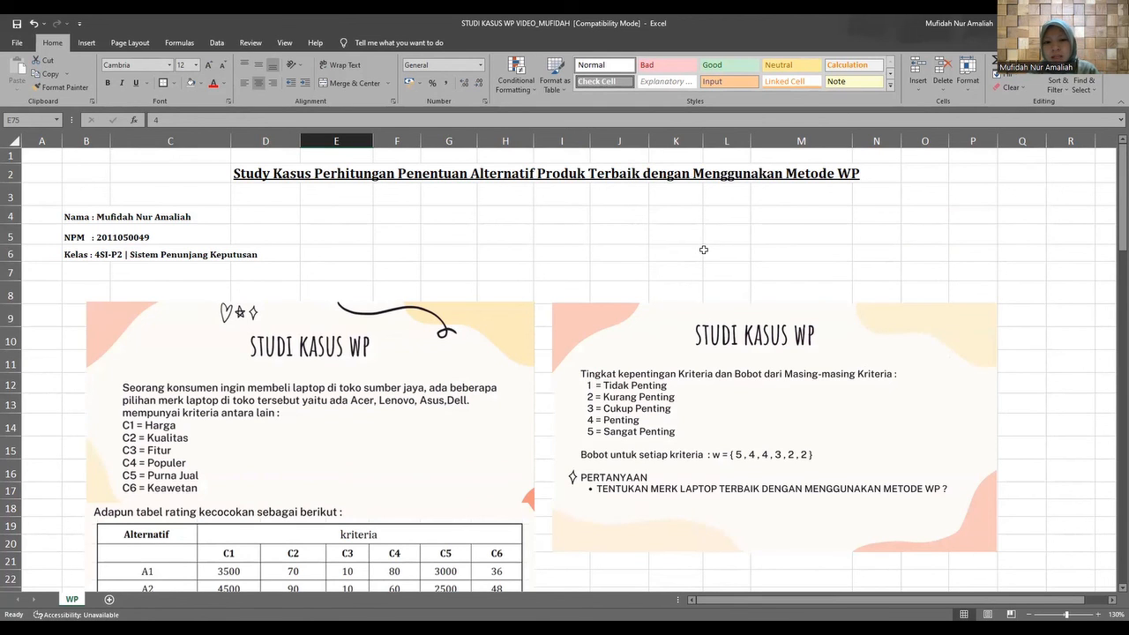
{"action": "scroll", "coordinate": [577, 291], "scroll_direction": "down", "scroll_amount": 6}
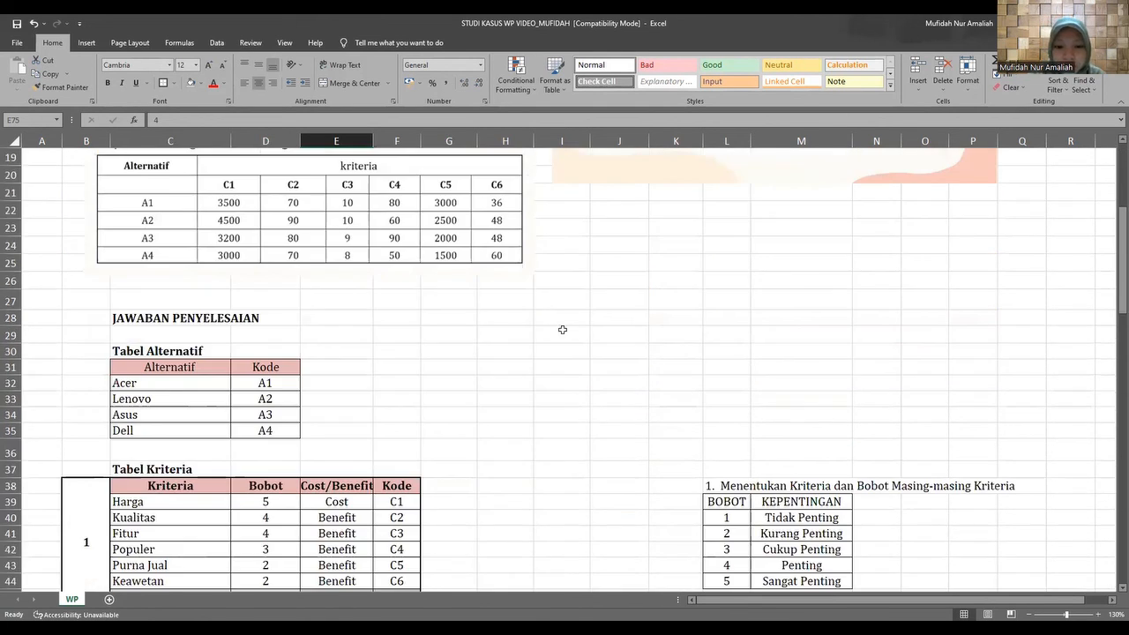
{"action": "scroll", "coordinate": [562, 328], "scroll_direction": "down", "scroll_amount": 12}
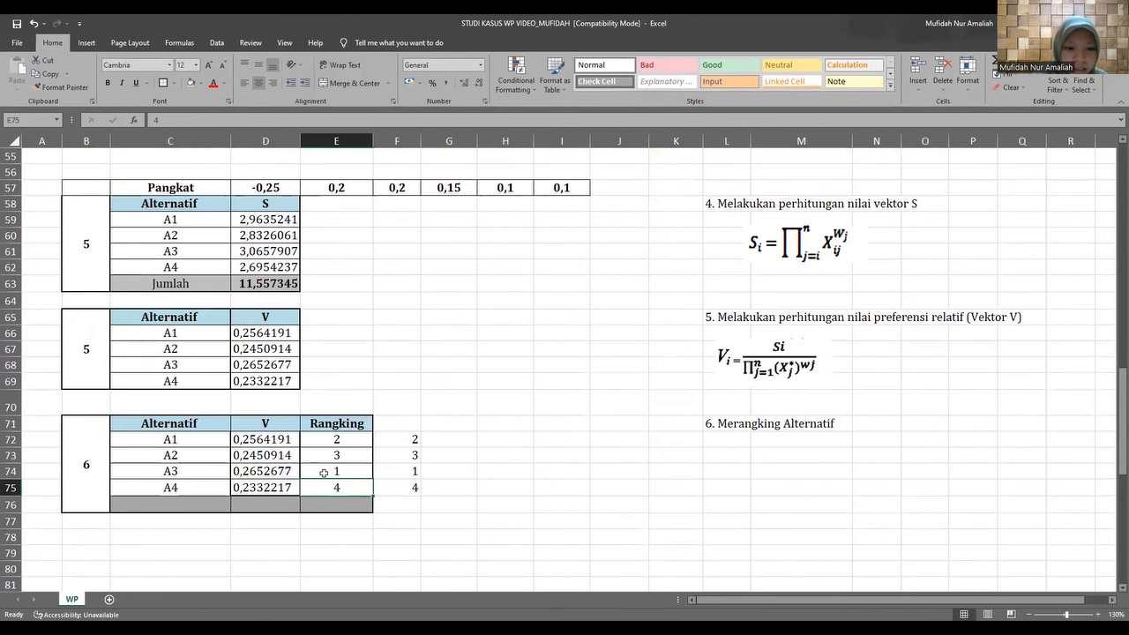
{"action": "left_click", "coordinate": [194, 473]}
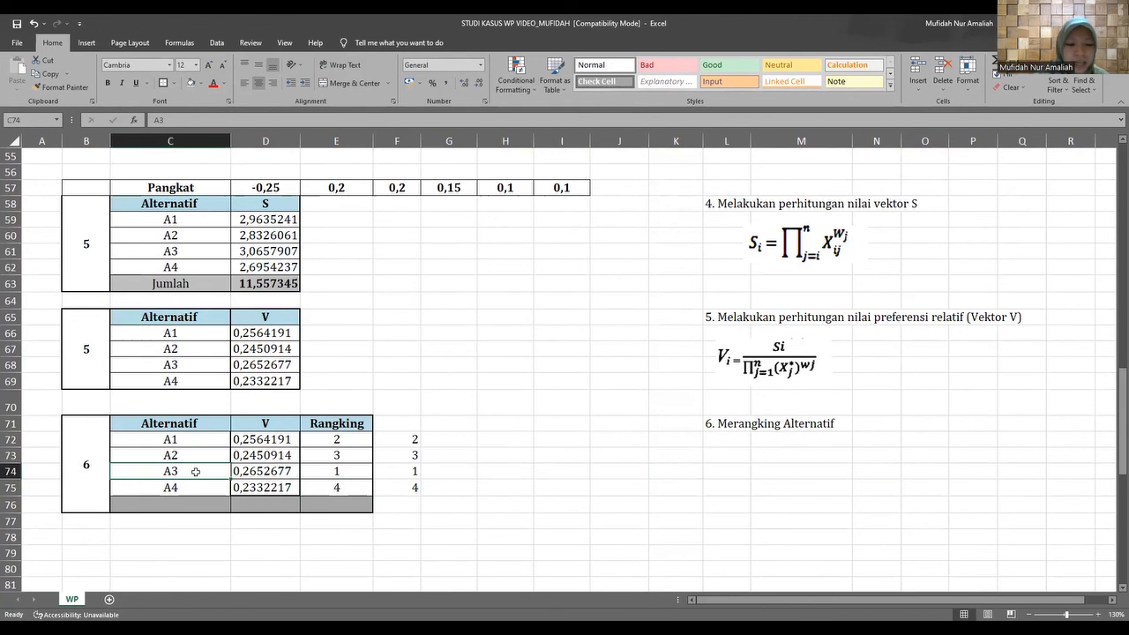
Make the Asus row (C34:D34, code A3) in Tabel Alternatif bold.
{"action": "scroll", "coordinate": [194, 472], "scroll_direction": "up", "scroll_amount": 17}
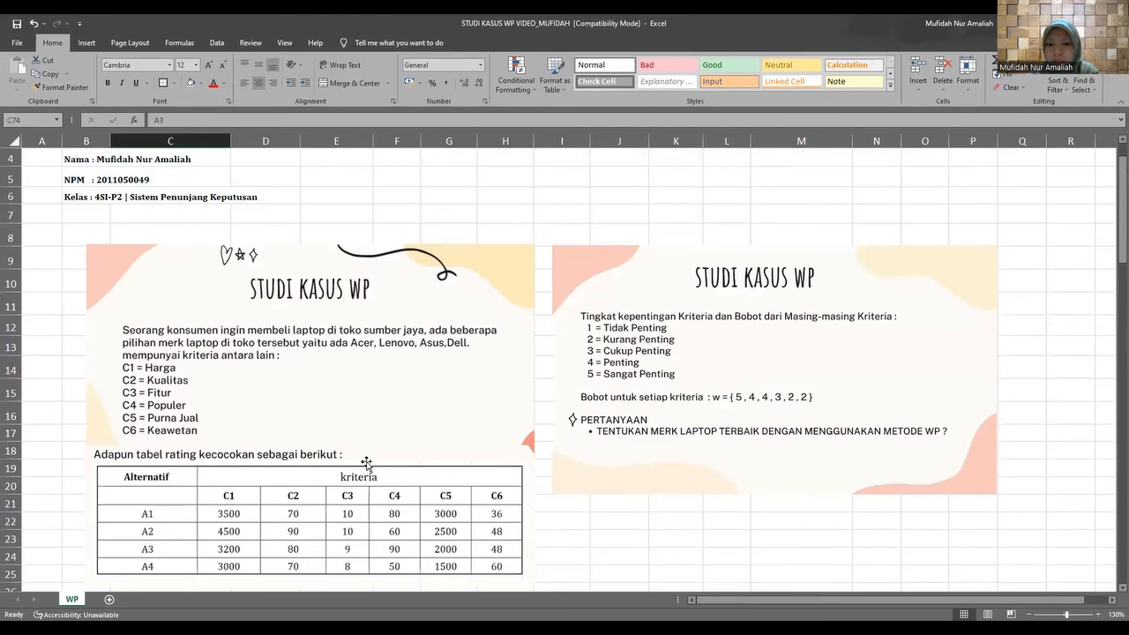
{"action": "scroll", "coordinate": [366, 463], "scroll_direction": "down", "scroll_amount": 1}
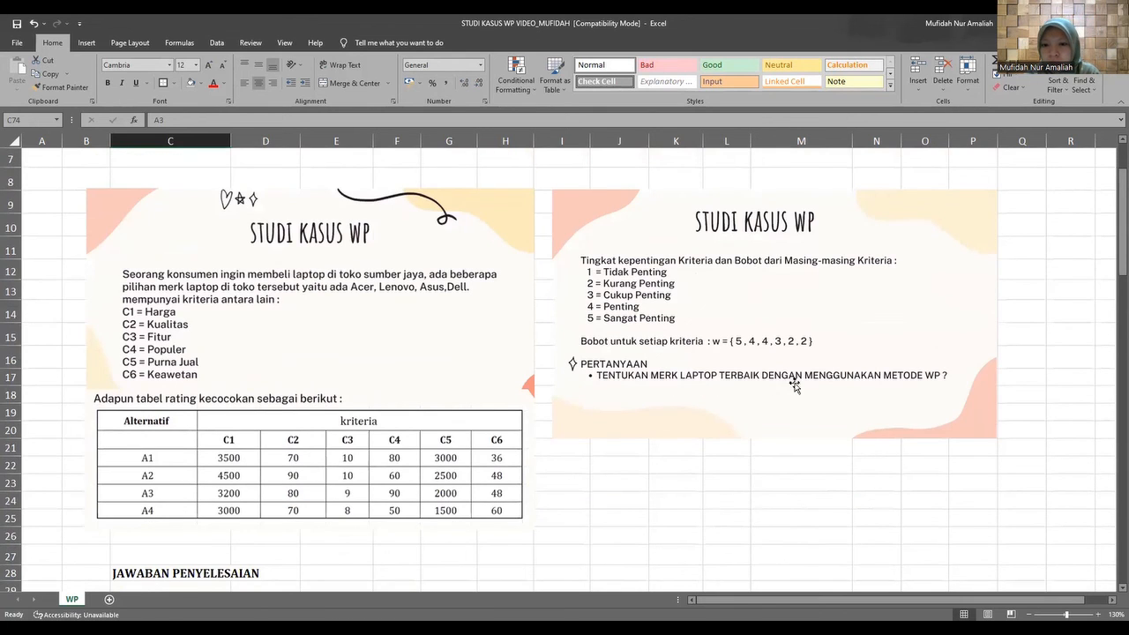
{"action": "scroll", "coordinate": [656, 388], "scroll_direction": "down", "scroll_amount": 4}
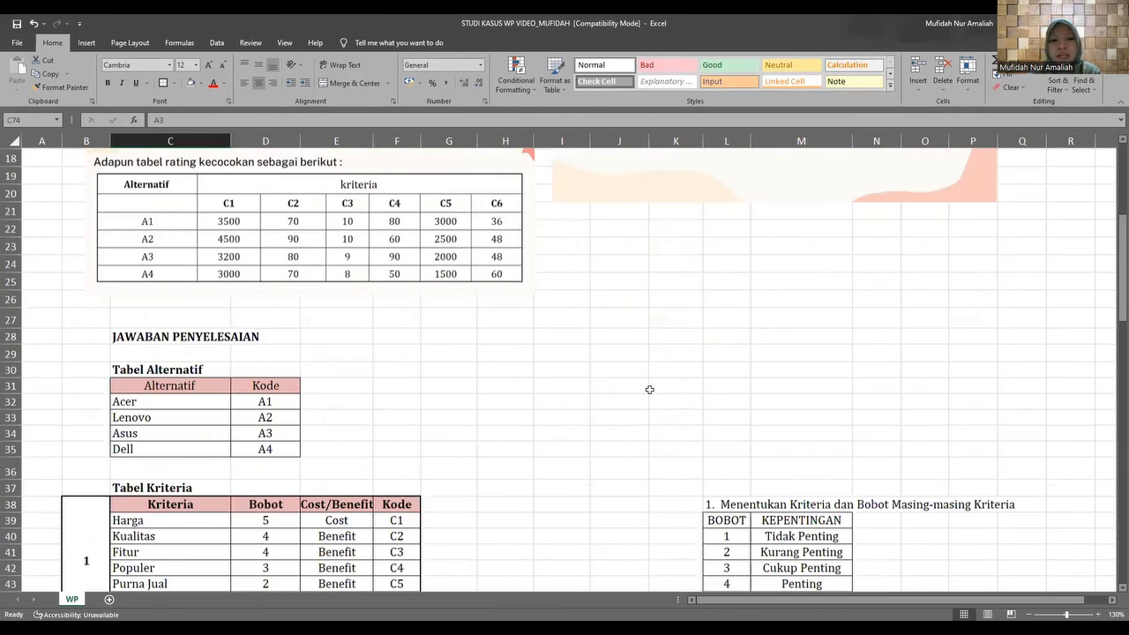
{"action": "scroll", "coordinate": [588, 390], "scroll_direction": "down", "scroll_amount": 3}
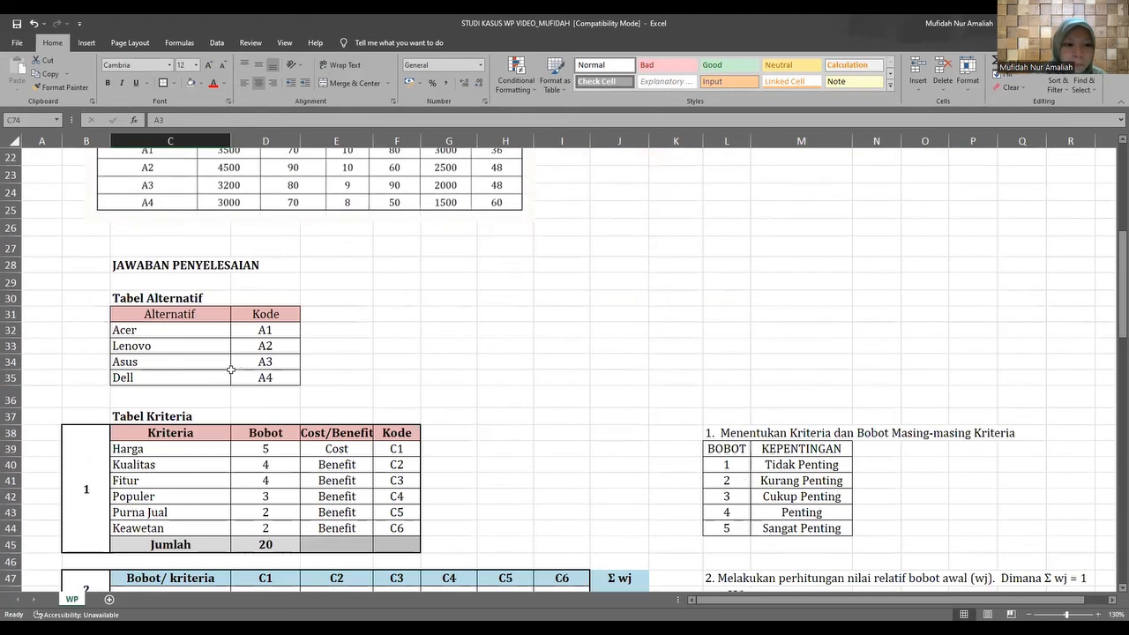
{"action": "left_click_drag", "start_coordinate": [156, 362], "coordinate": [240, 362]}
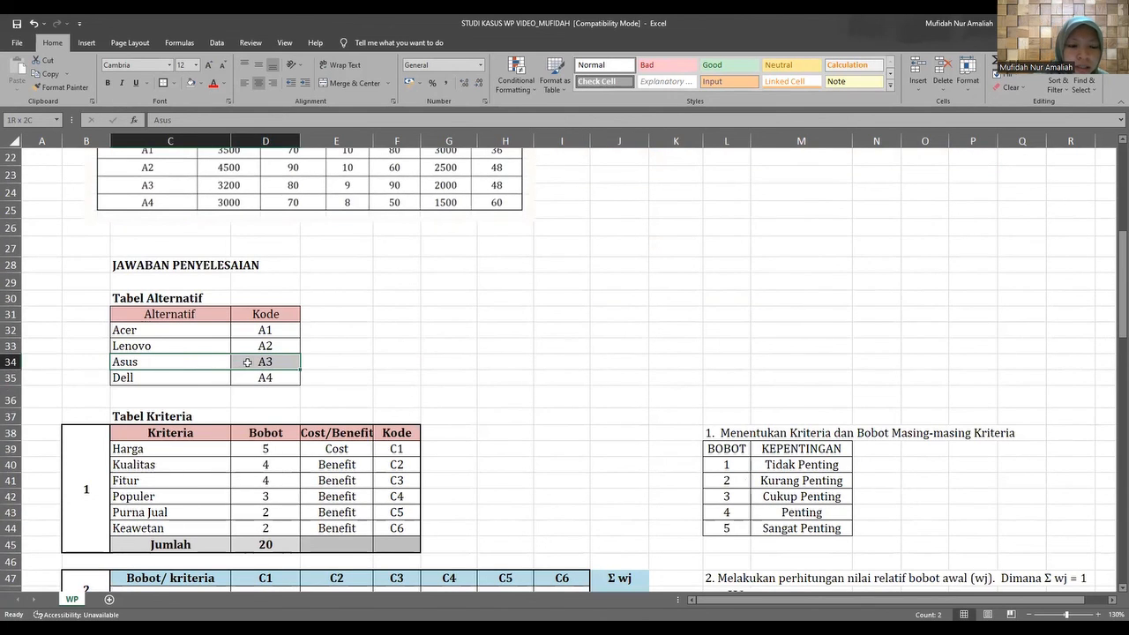
{"action": "left_click", "coordinate": [105, 86]}
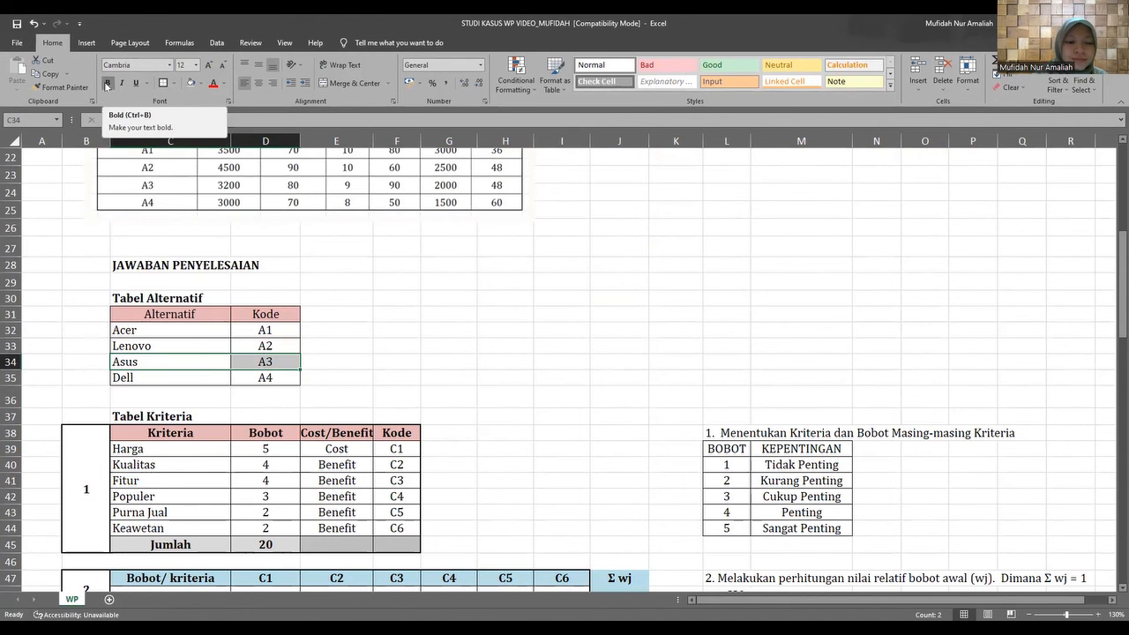
Review the final ranking table once more against the case study description and question.
{"action": "scroll", "coordinate": [301, 457], "scroll_direction": "down", "scroll_amount": 7}
{"action": "scroll", "coordinate": [302, 459], "scroll_direction": "down", "scroll_amount": 5}
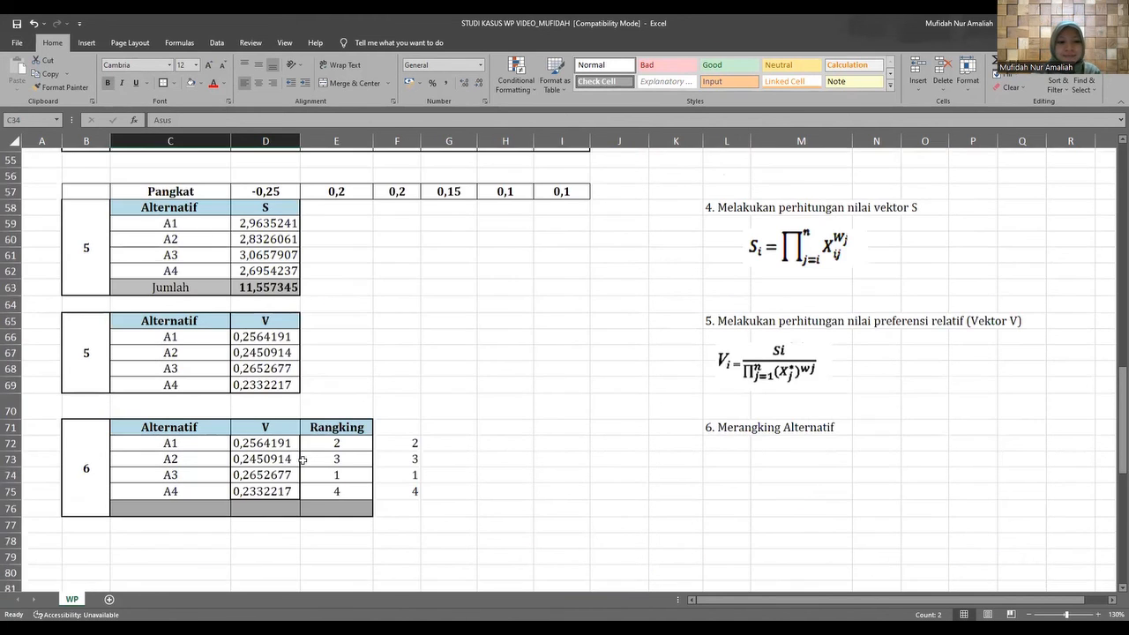
{"action": "scroll", "coordinate": [379, 469], "scroll_direction": "up", "scroll_amount": 8}
{"action": "scroll", "coordinate": [381, 470], "scroll_direction": "up", "scroll_amount": 10}
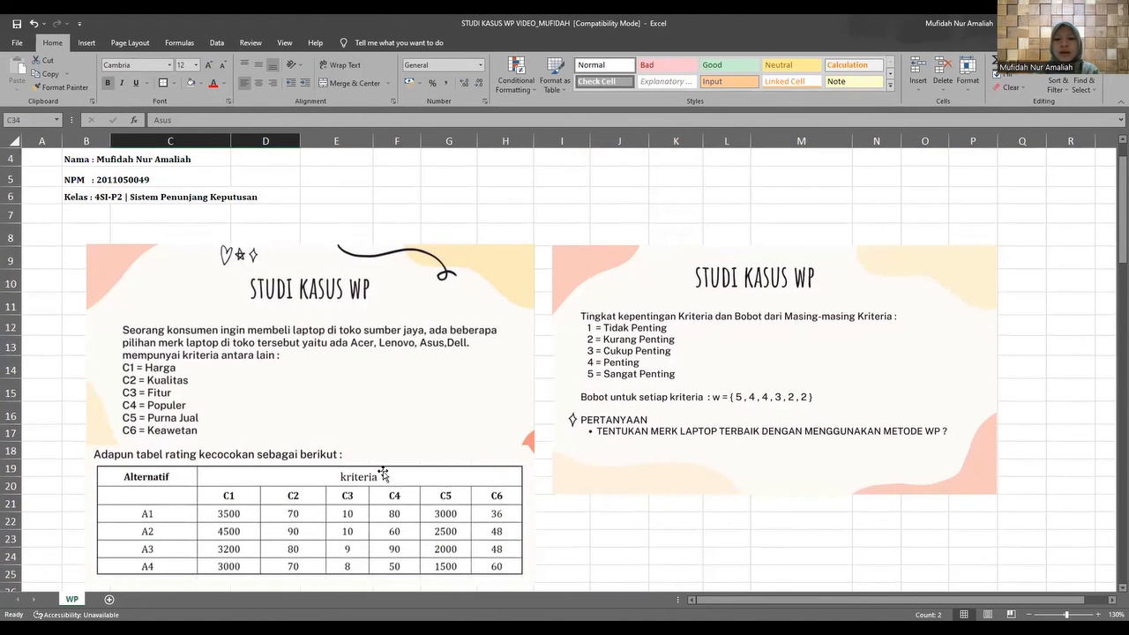
{"action": "scroll", "coordinate": [383, 475], "scroll_direction": "up", "scroll_amount": 2}
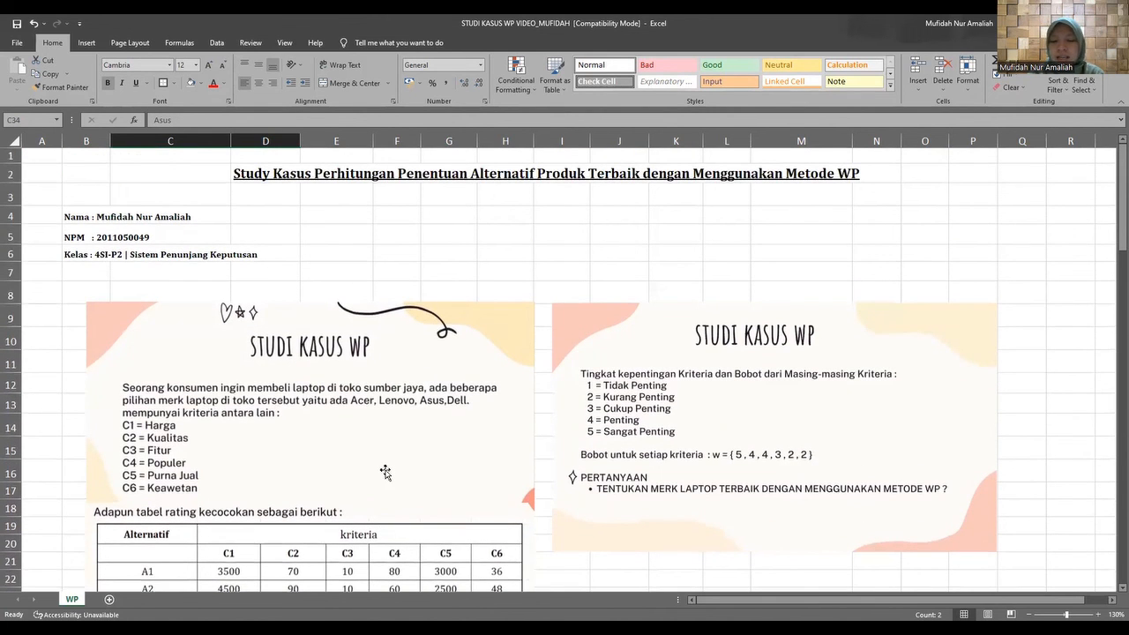